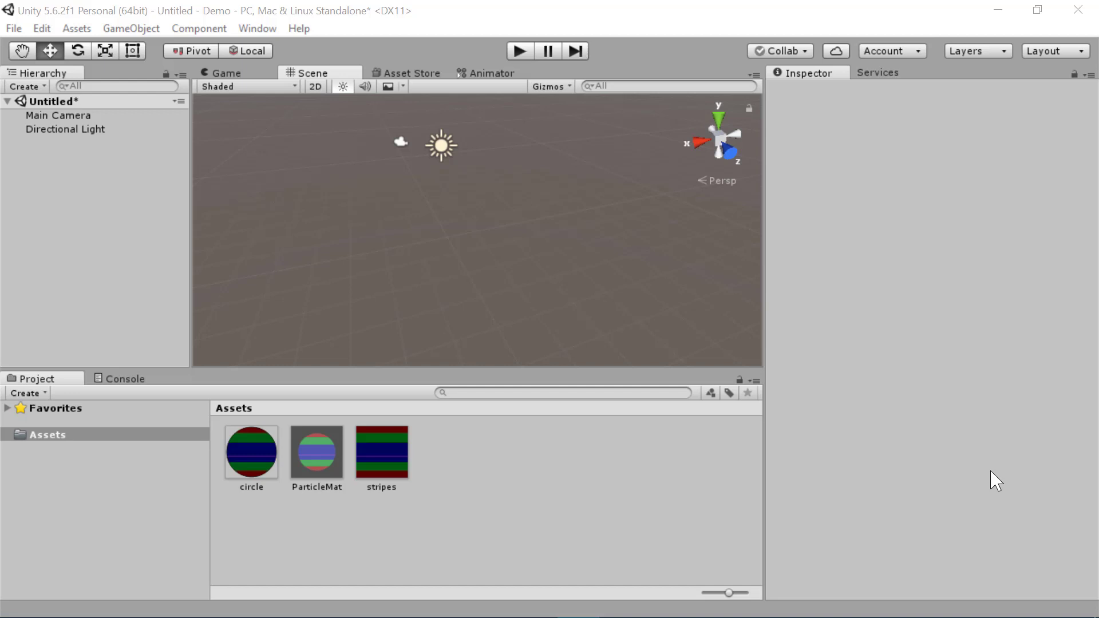
Add a 3D sphere to the scene.
left_click(149, 28)
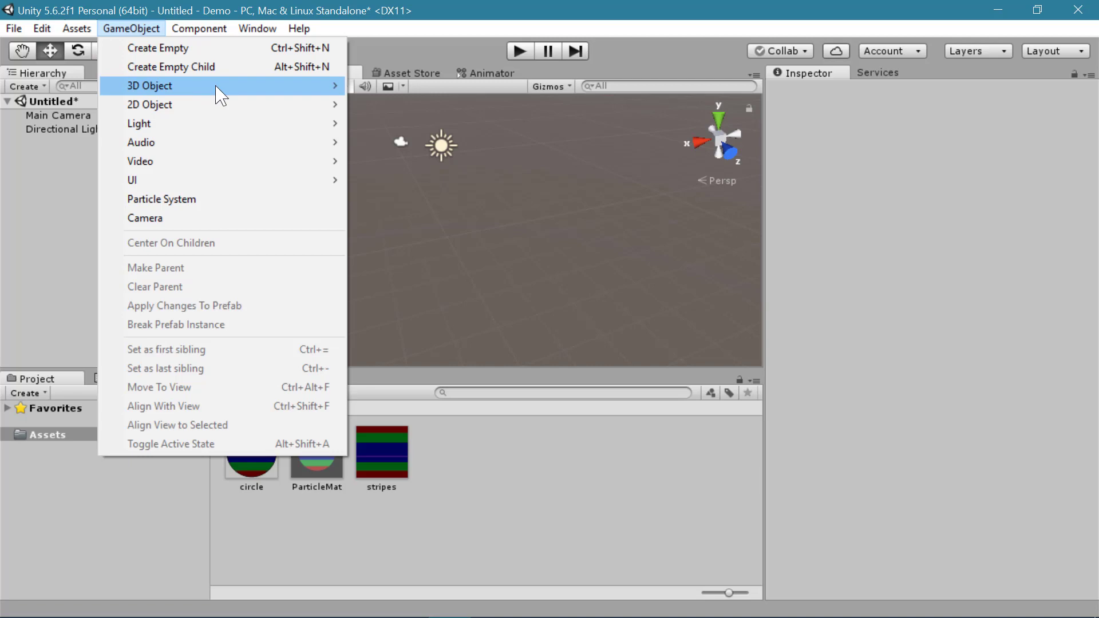
mouse_move(266, 96)
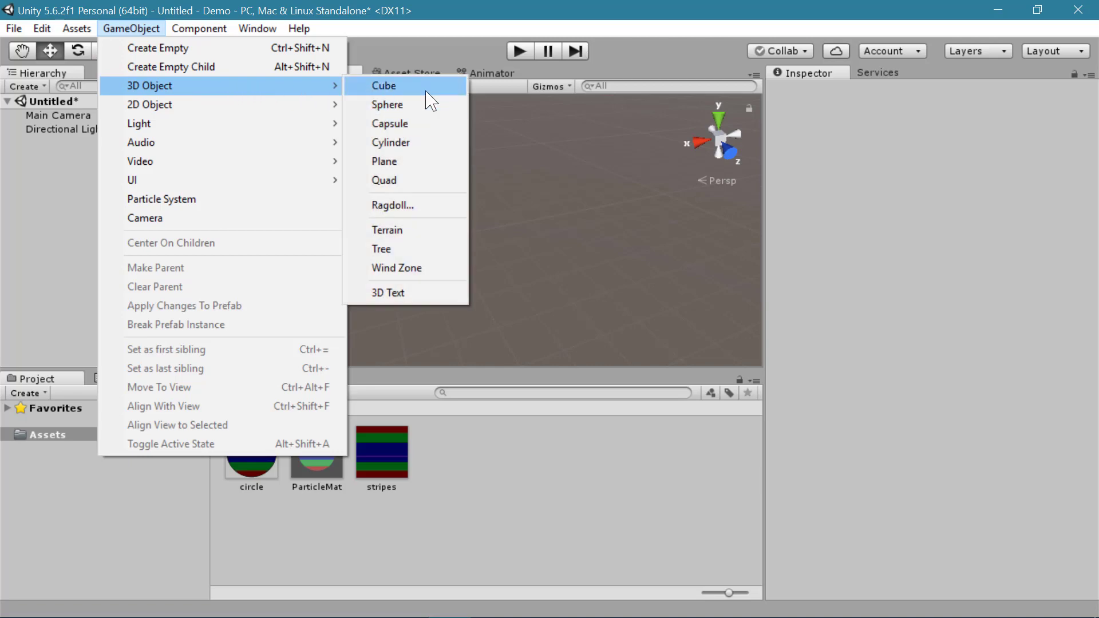
left_click(387, 104)
scroll(483, 213, "up", 5)
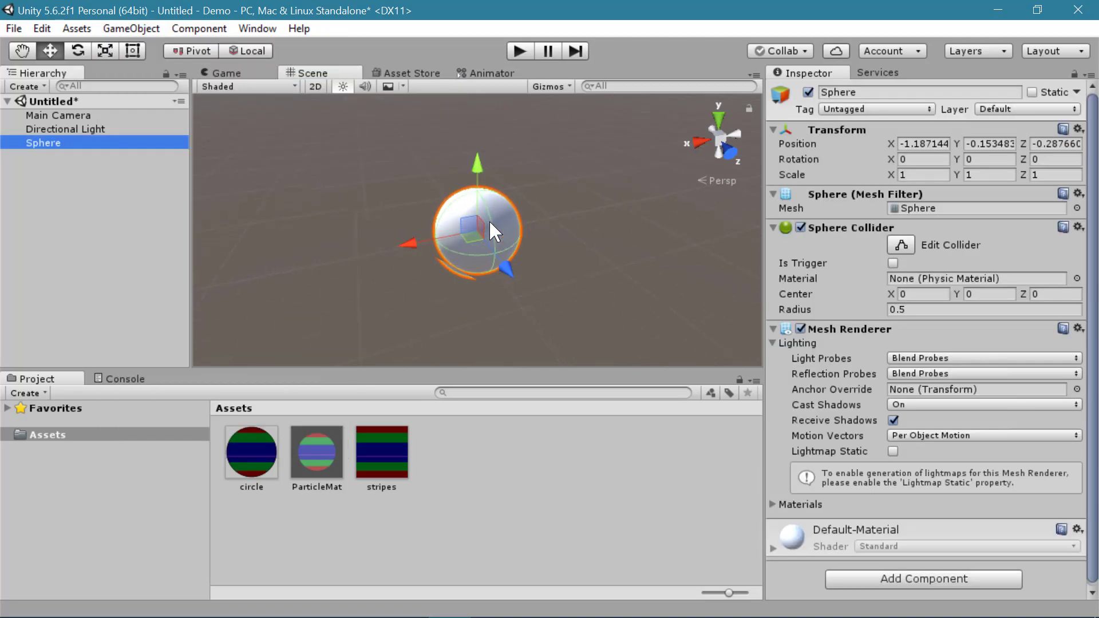
Apply the stripes texture to the sphere in the scene.
right_click_drag(416, 245, 478, 255)
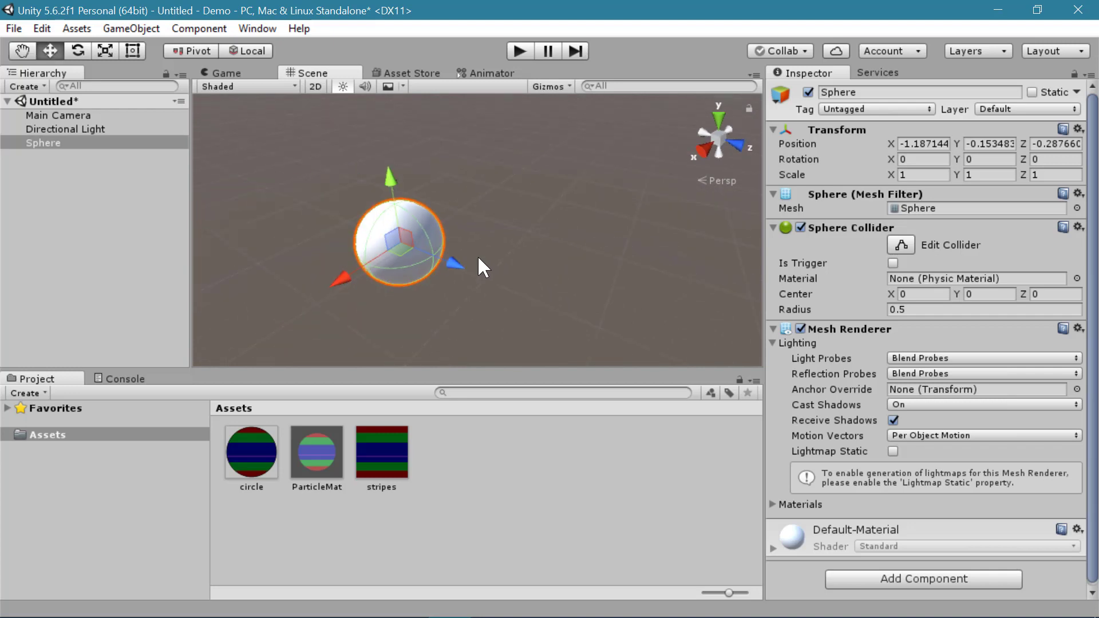
middle_click_drag(477, 255, 600, 223)
right_click_drag(593, 233, 586, 300)
left_click_drag(381, 469, 525, 257)
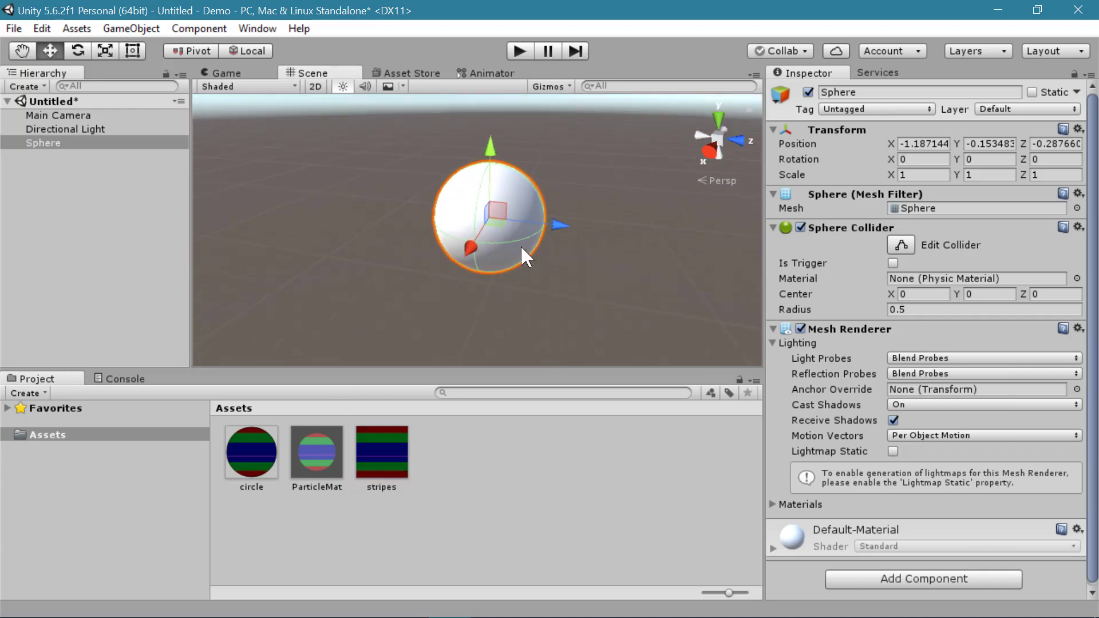
left_click_drag(343, 163, 504, 229)
scroll(605, 252, "up", 2)
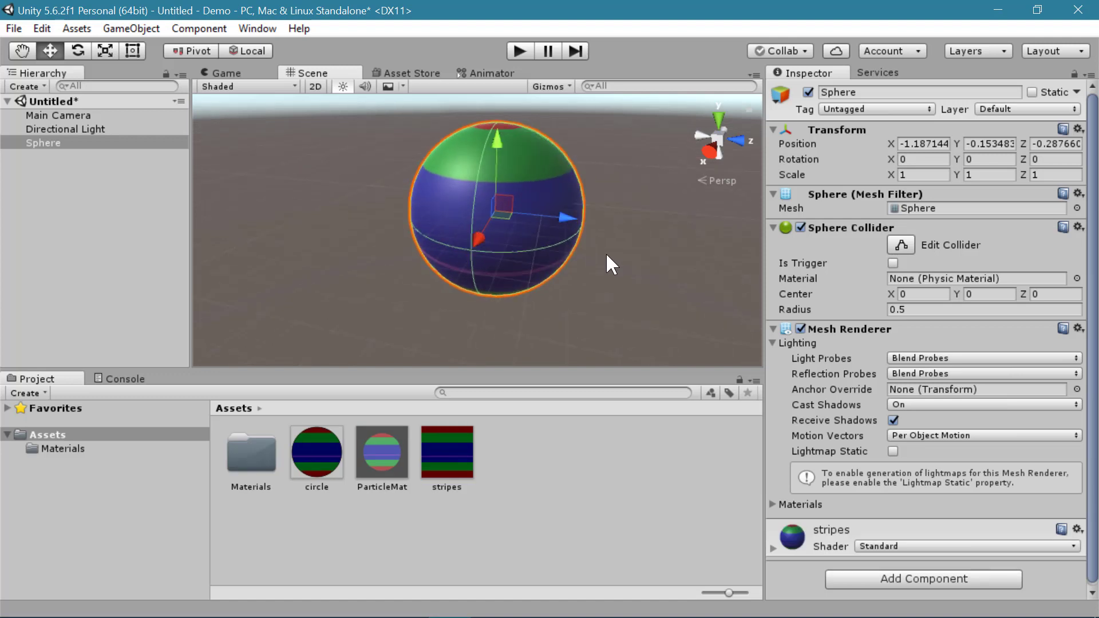
scroll(606, 252, "down", 2)
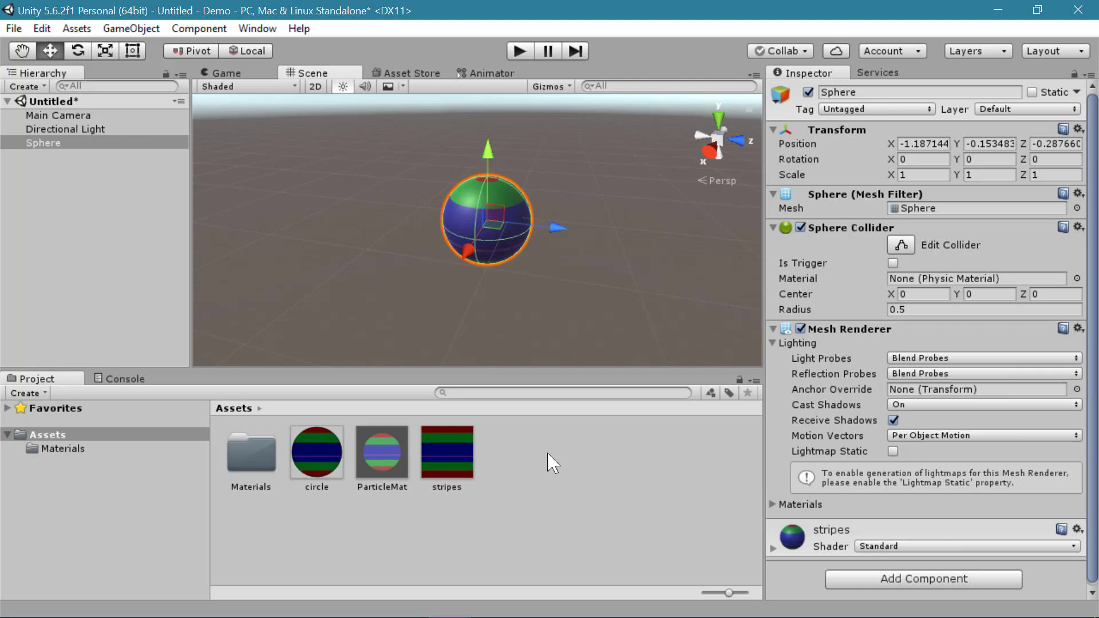
Create a folder named Animations in the project's Assets.
right_click(558, 472)
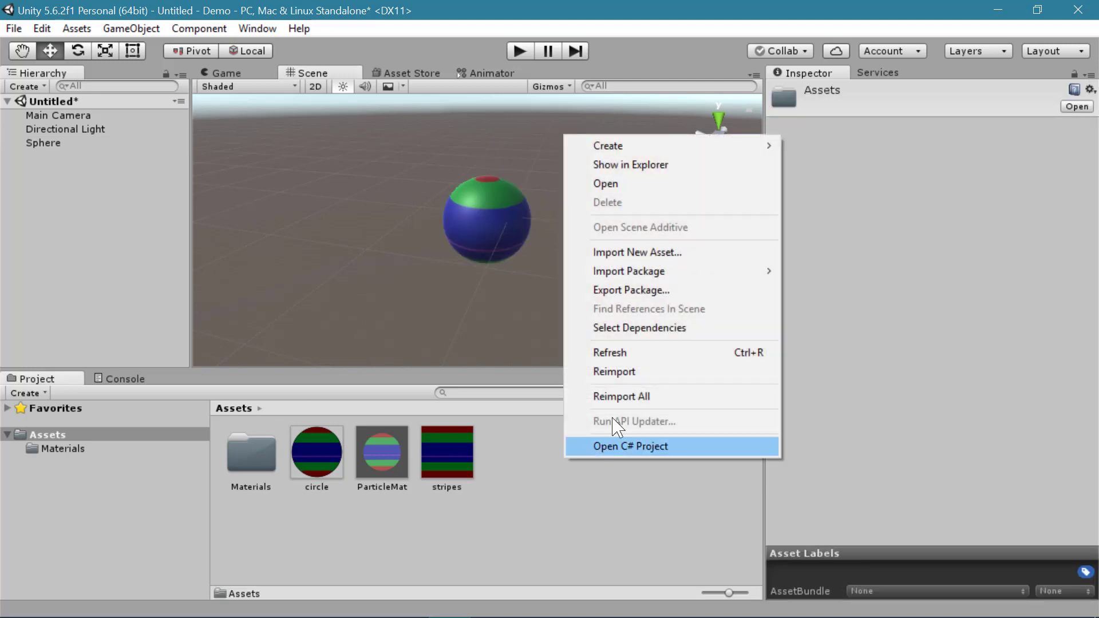
mouse_move(713, 146)
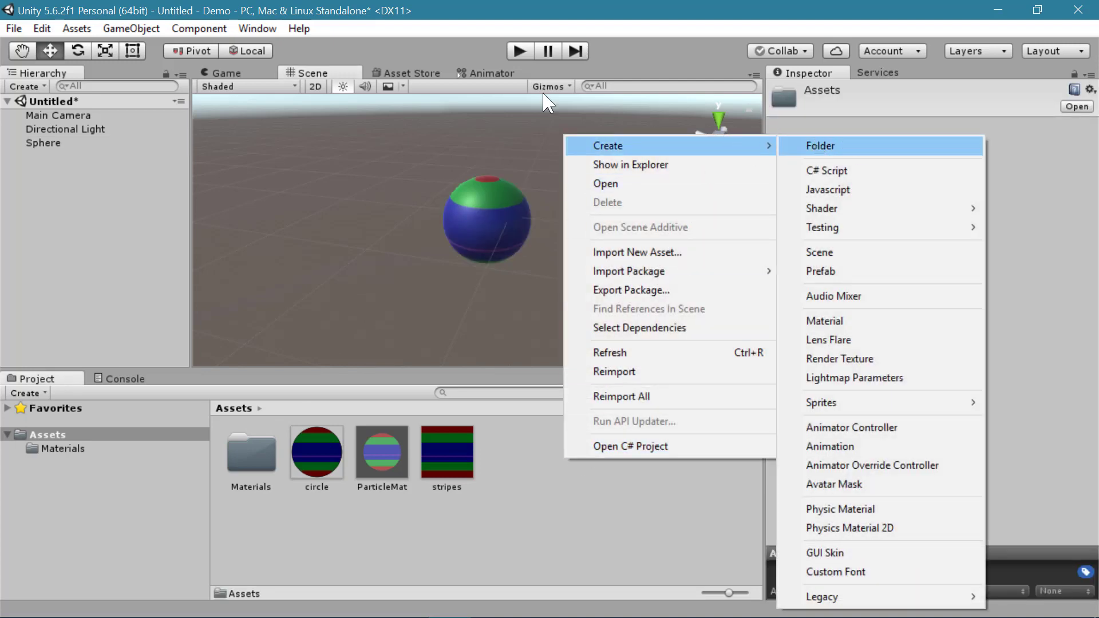
left_click(816, 145)
type("Animations")
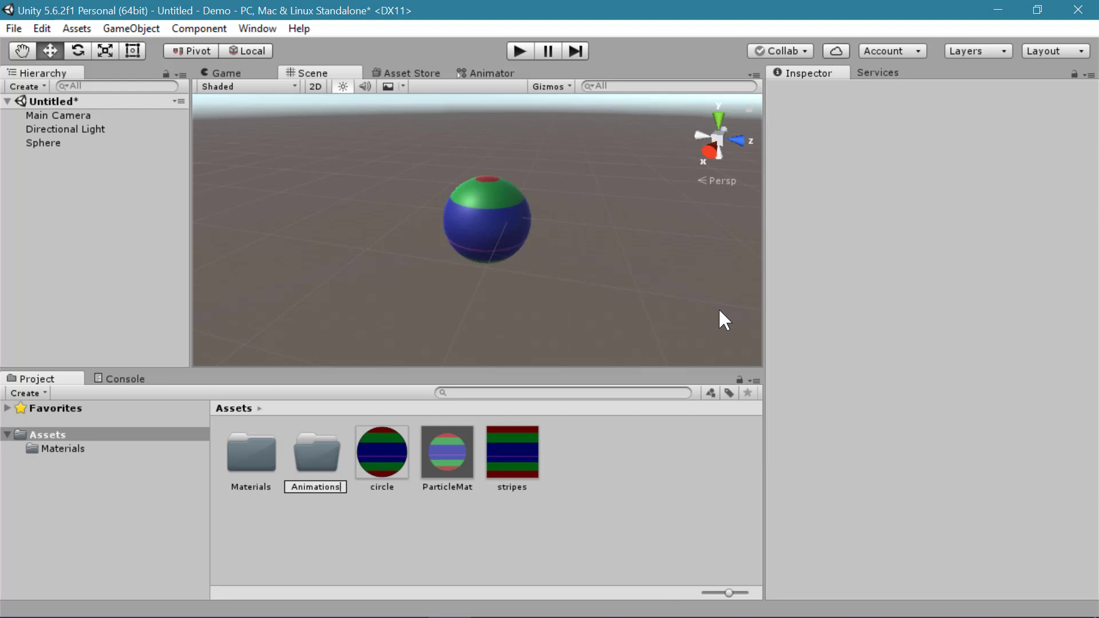
key("Return")
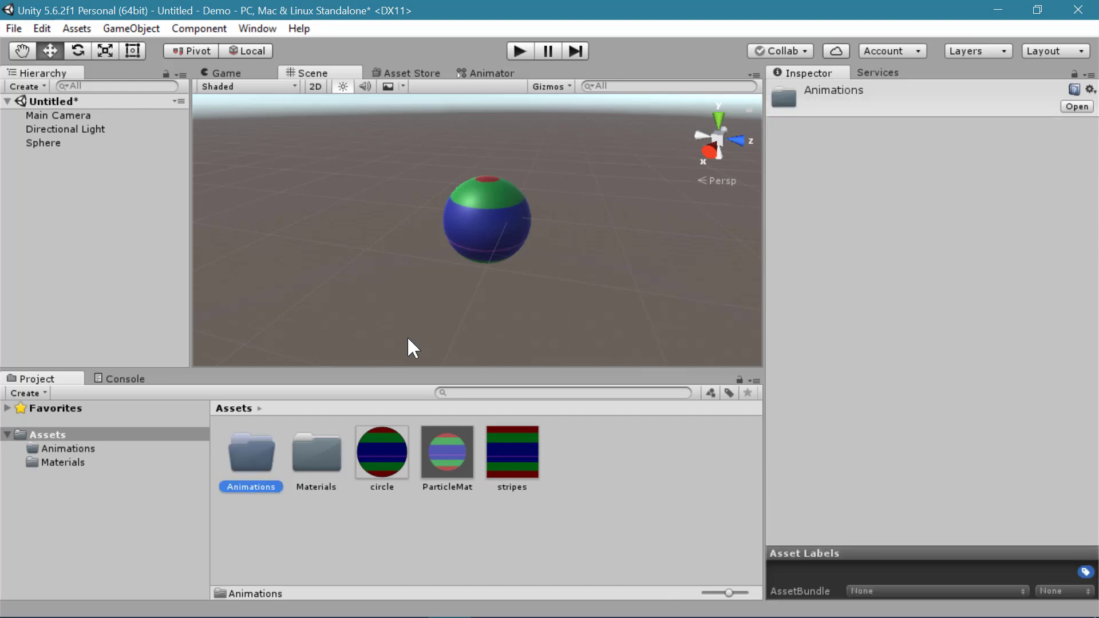
Create an animation clip named Bounce inside the Animations folder.
key("Return")
right_click(327, 470)
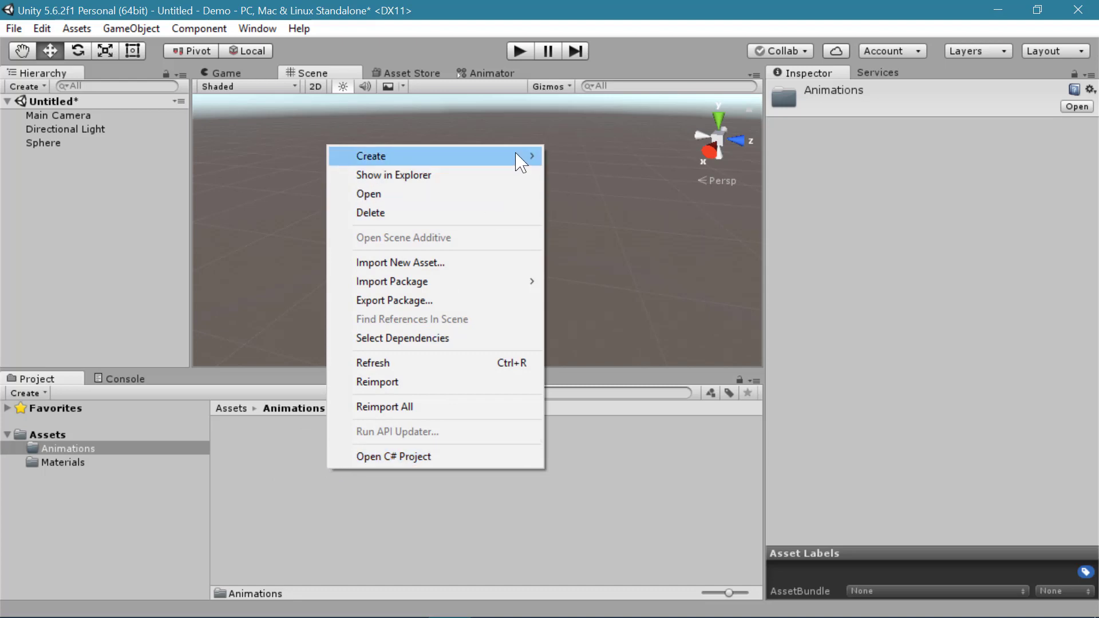
mouse_move(522, 162)
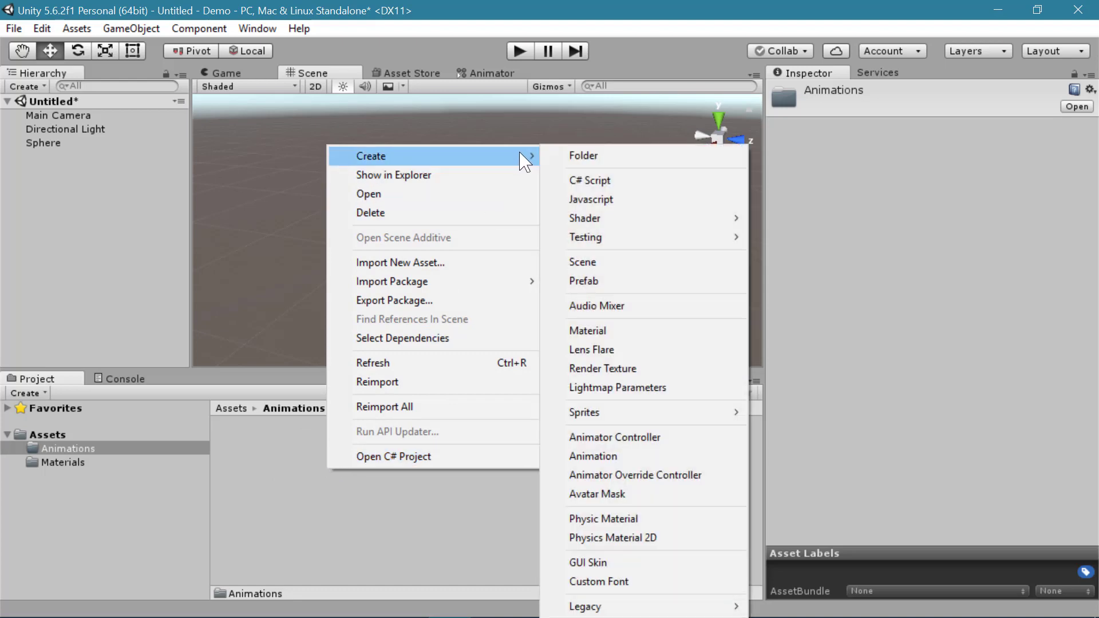
left_click(659, 455)
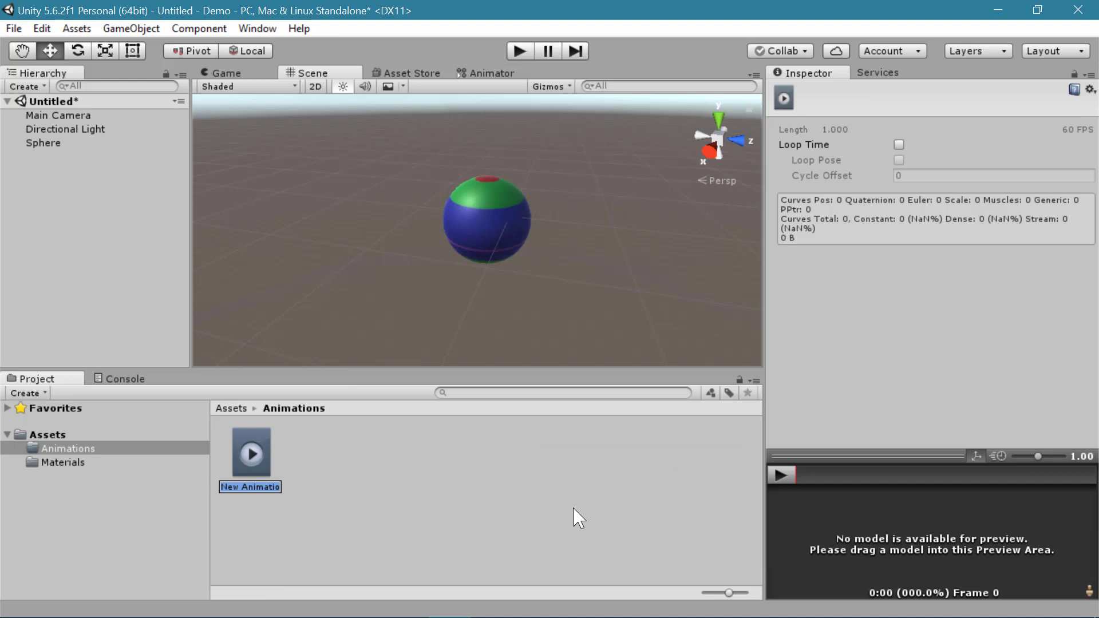
type("Bounce")
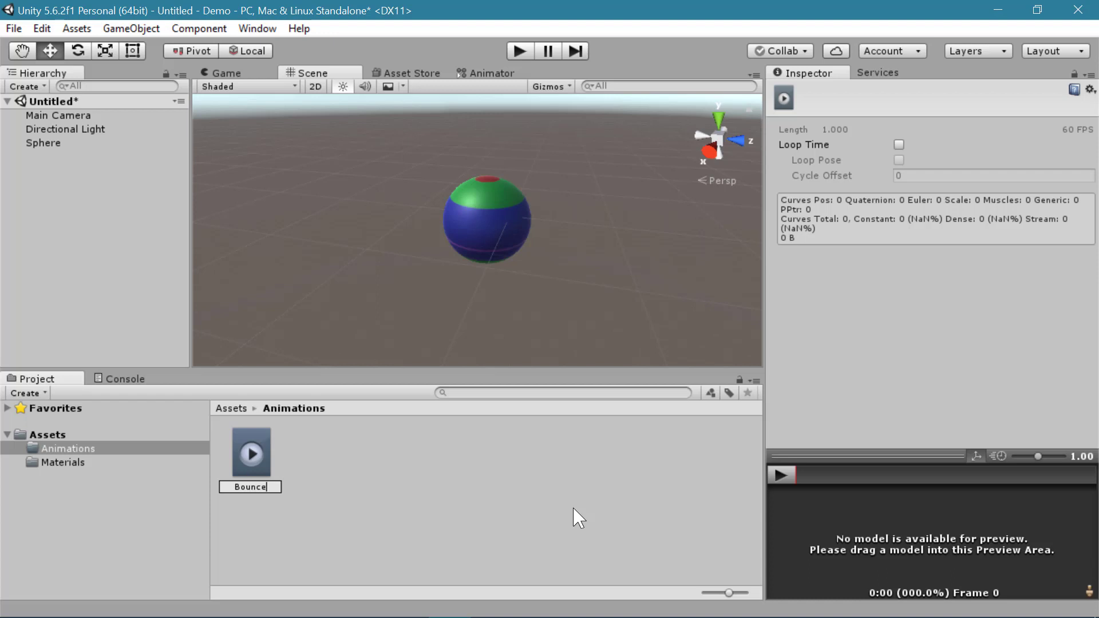
key("Return")
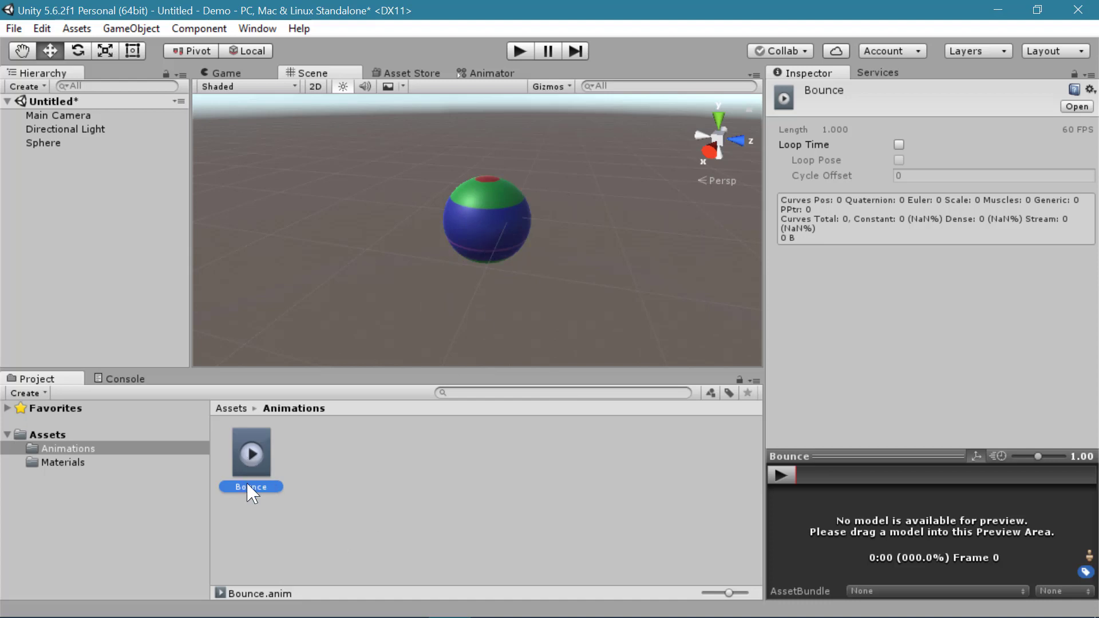
Enable Loop Time on the Bounce animation clip.
left_click(899, 144)
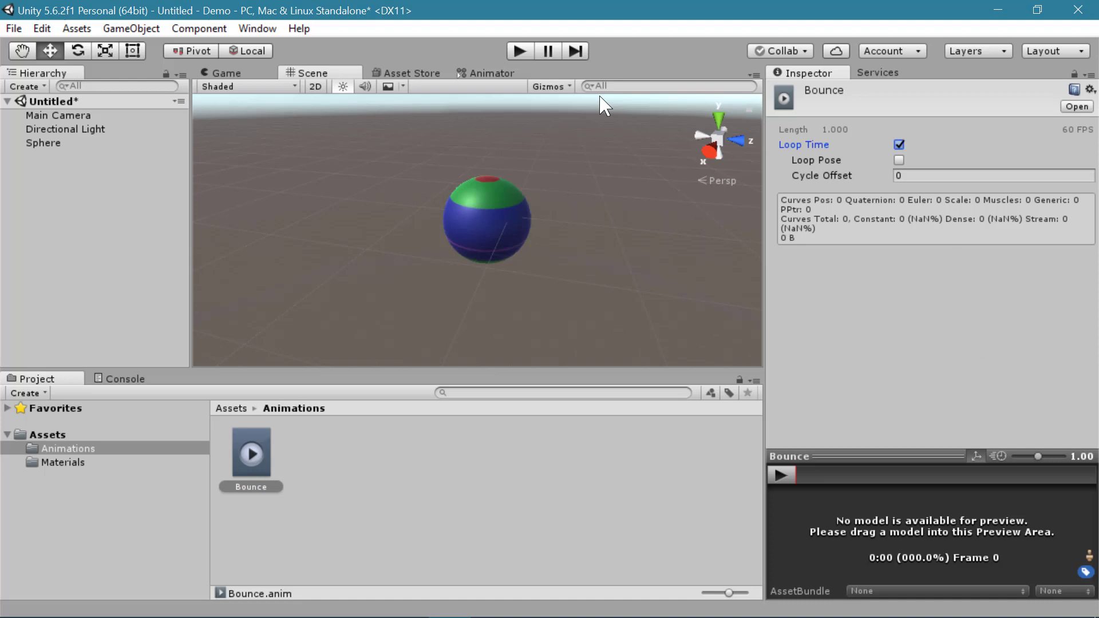
left_click(655, 444)
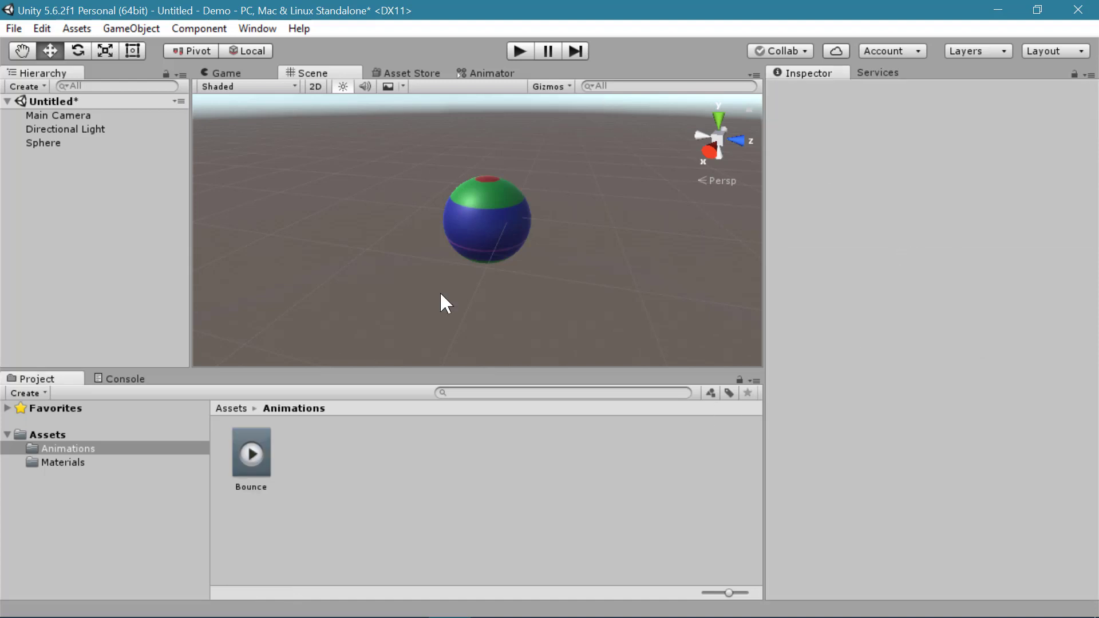
left_click(251, 458)
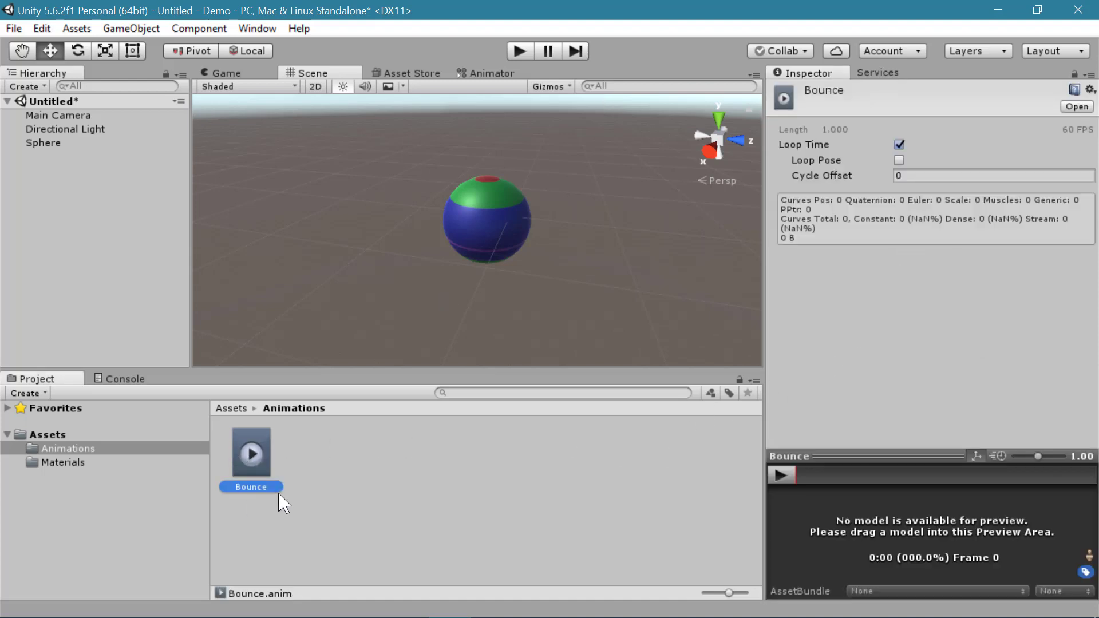
left_click(899, 144)
left_click(900, 145)
left_click(314, 321)
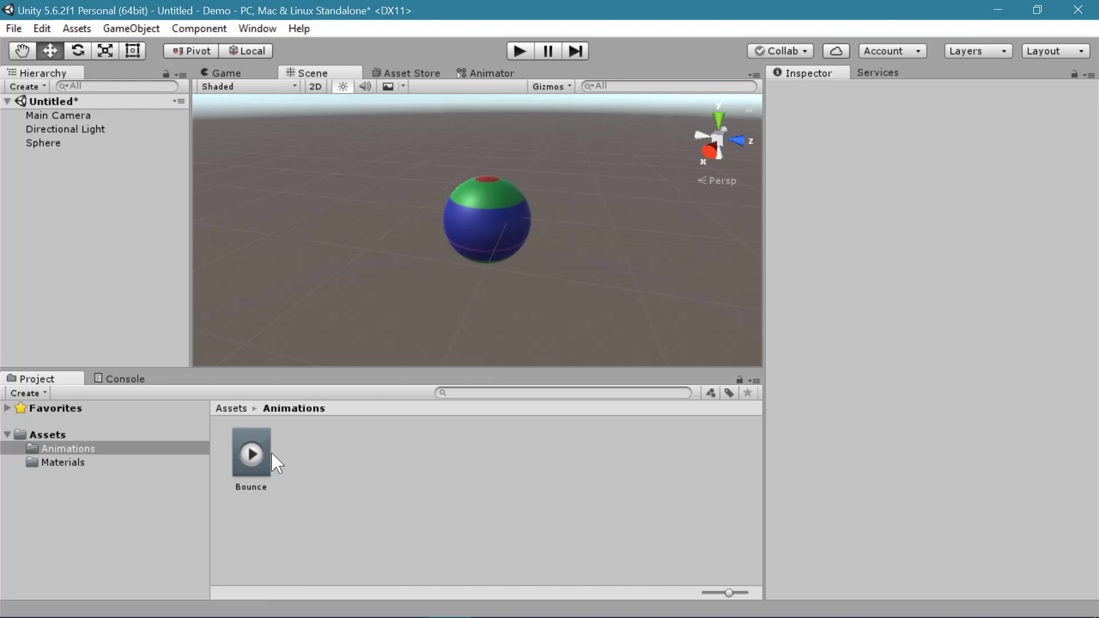
Attach the Bounce clip to the sphere so that it gets an Animator component with a controller.
left_click(516, 220)
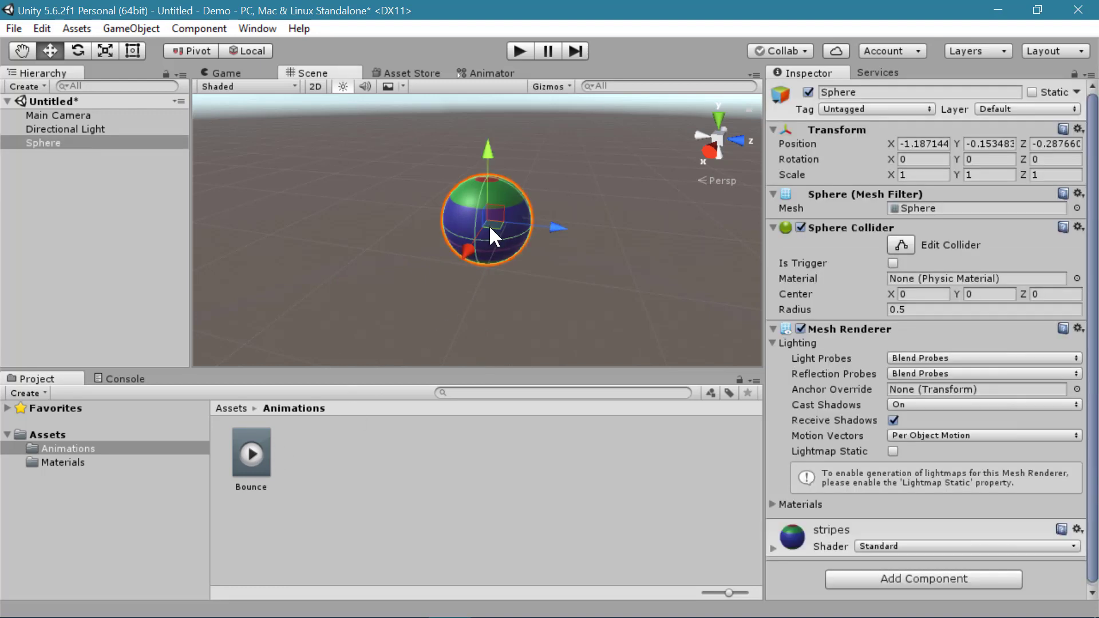
left_click_drag(247, 452, 918, 592)
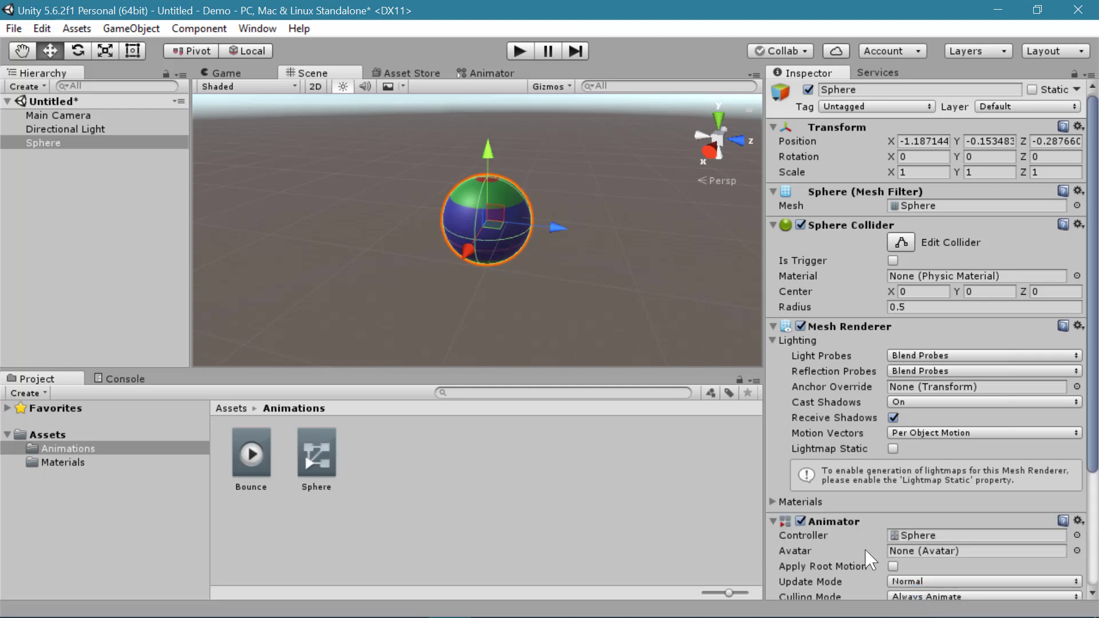
scroll(862, 554, "down", 5)
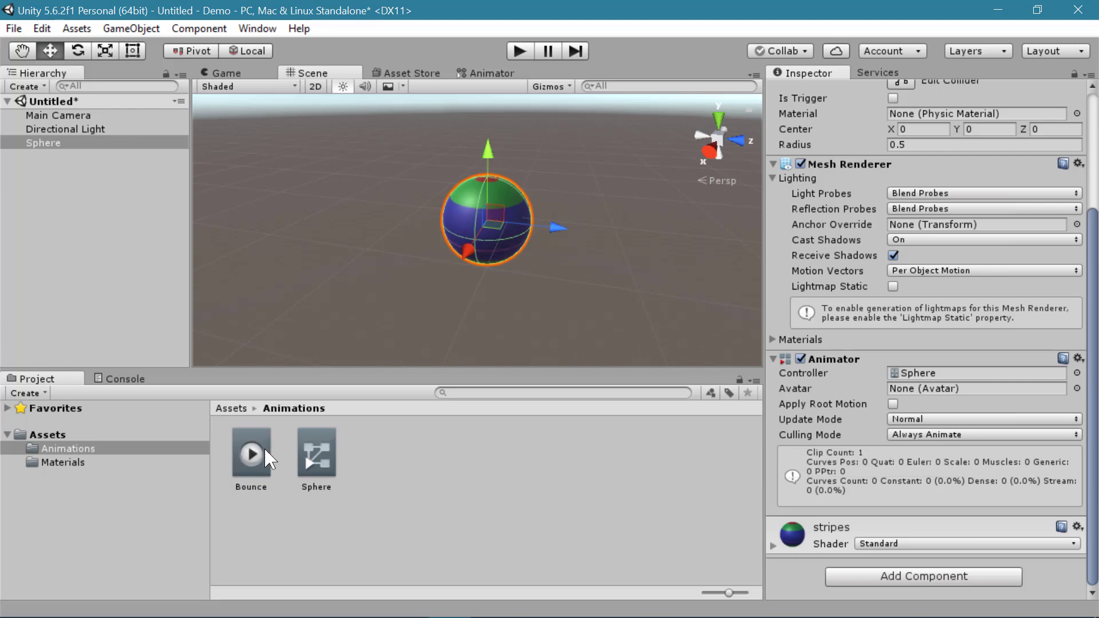
Show the sphere controller's state graph in the Animator and move the Bounce state below and to the right of Entry.
left_click(312, 455)
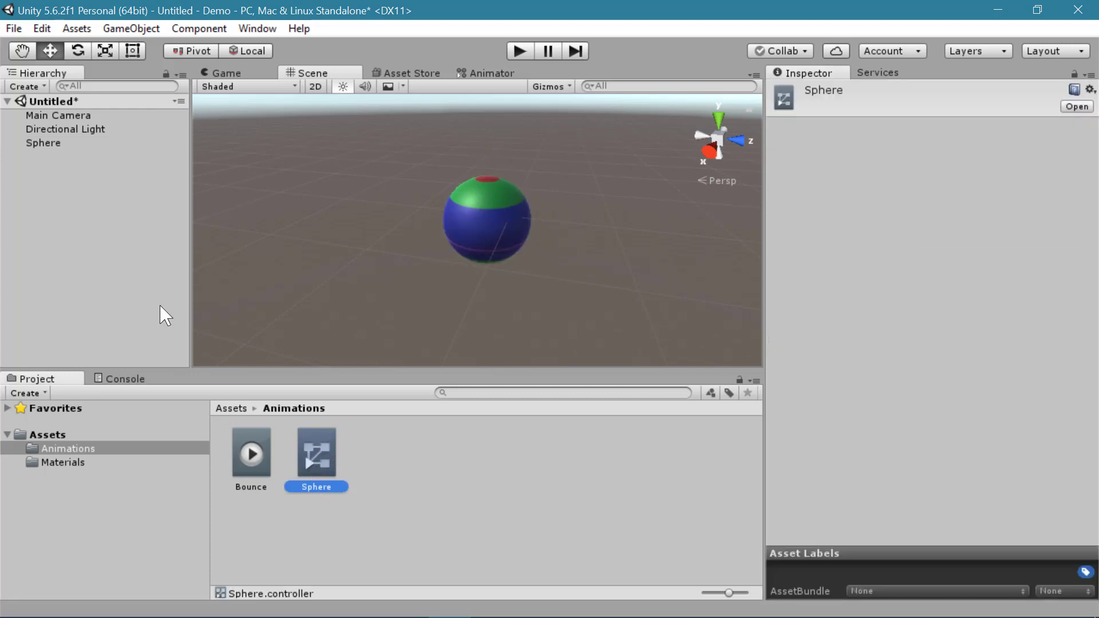
left_click(60, 144)
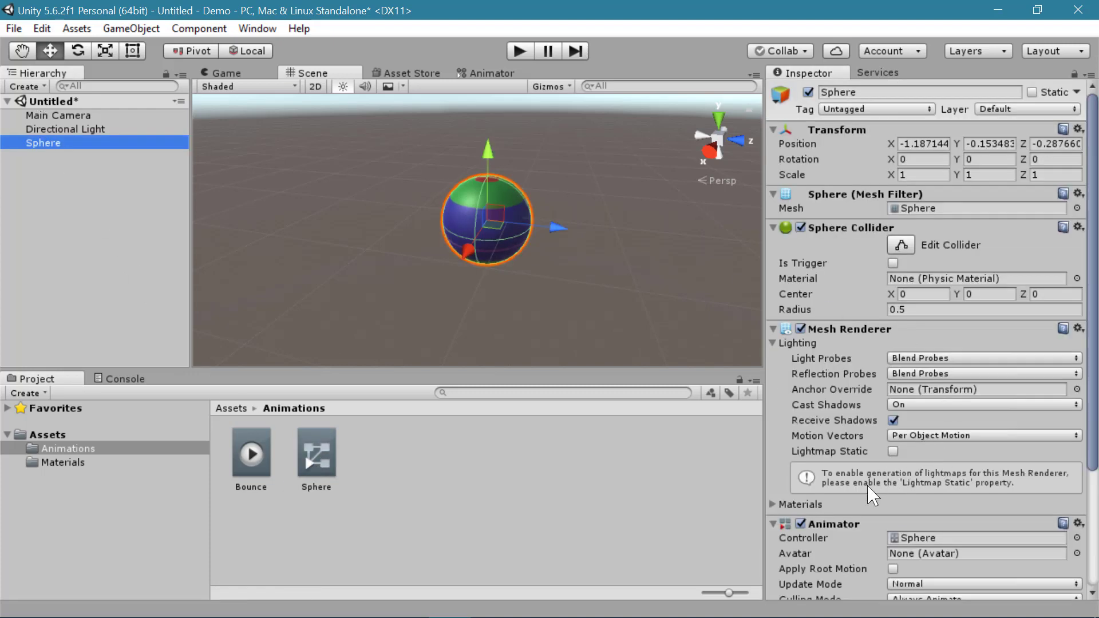
scroll(874, 498, "down", 5)
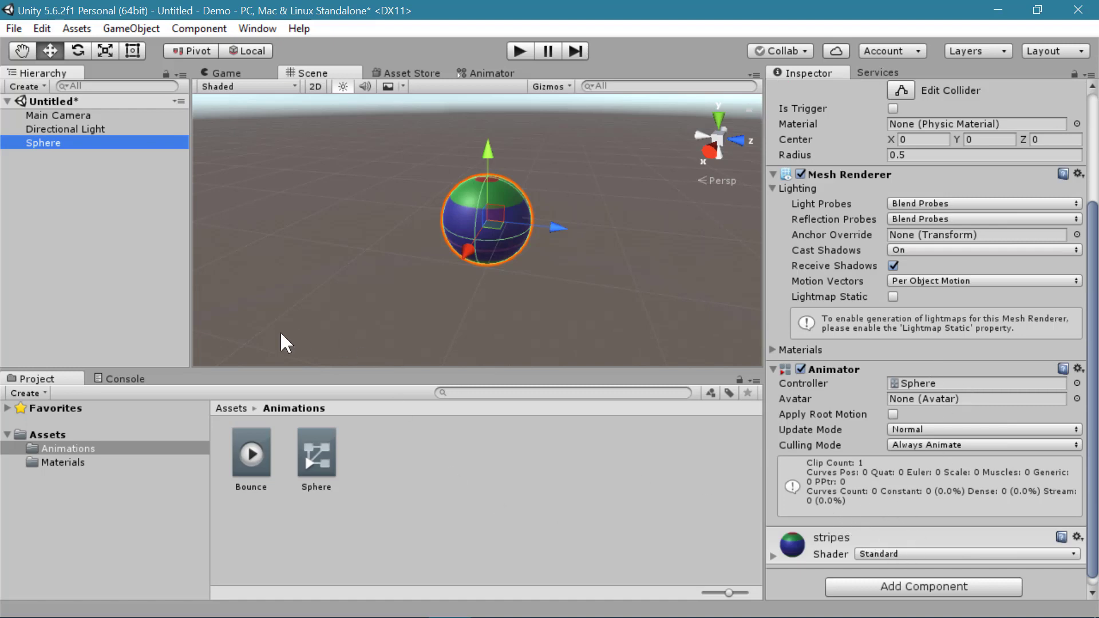
left_click(257, 28)
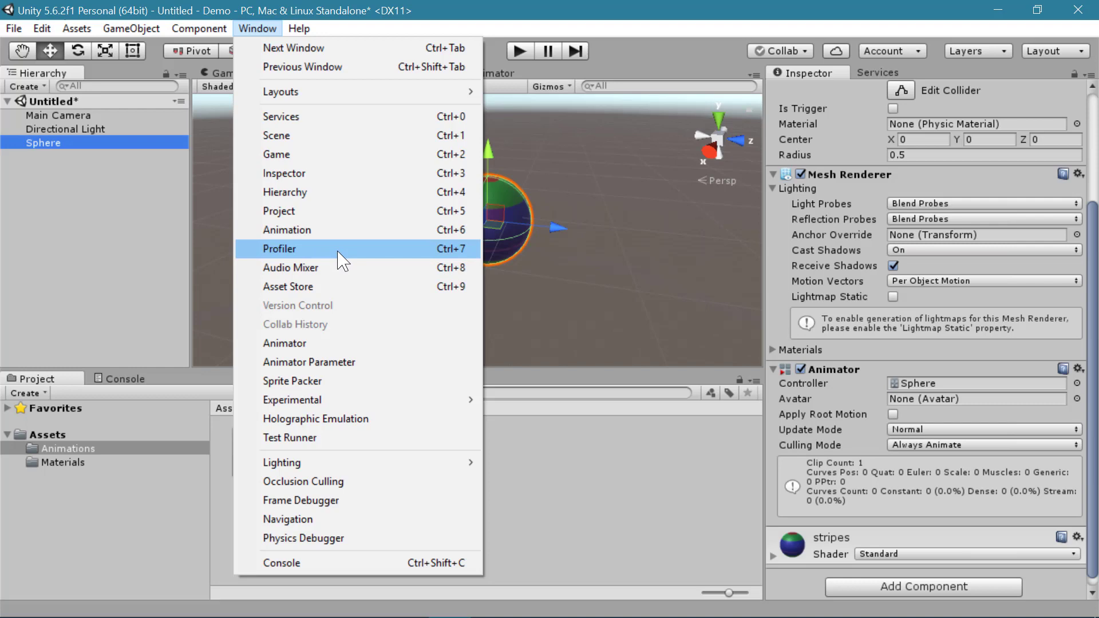
left_click(331, 346)
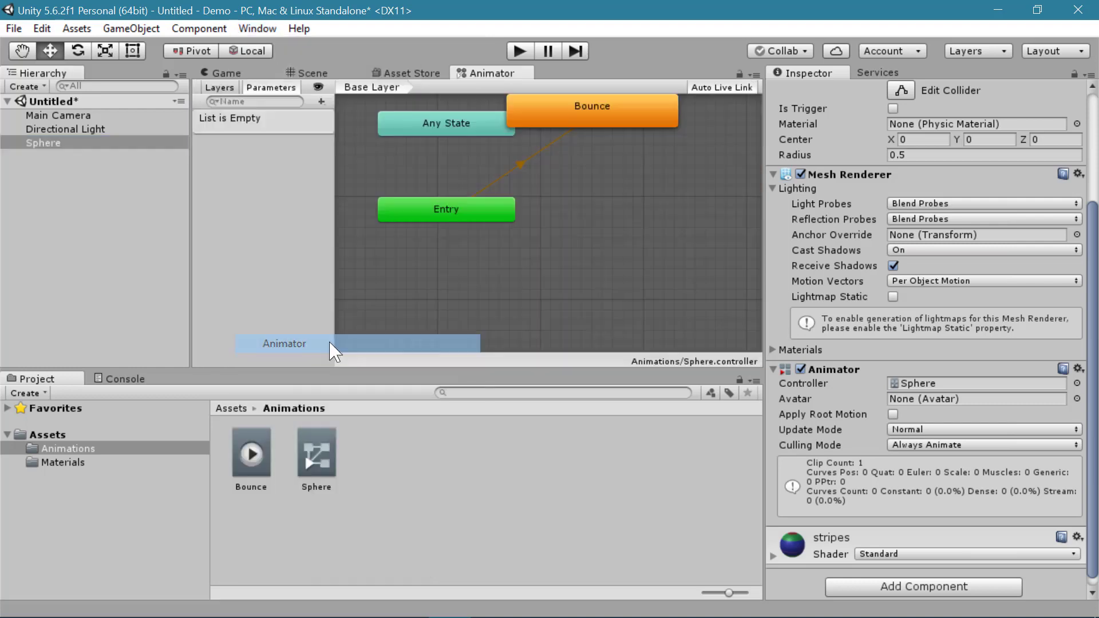
left_click_drag(595, 118, 636, 271)
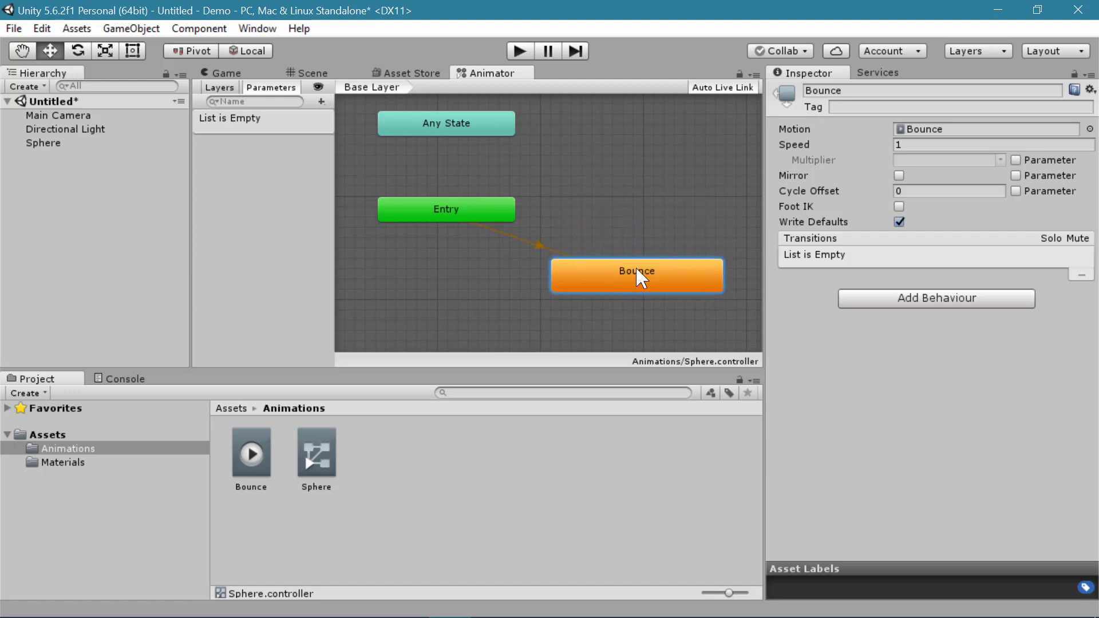
Return to the Scene view and open the Animation window with the sphere selected for editing its Bounce clip.
left_click(306, 73)
left_click(252, 28)
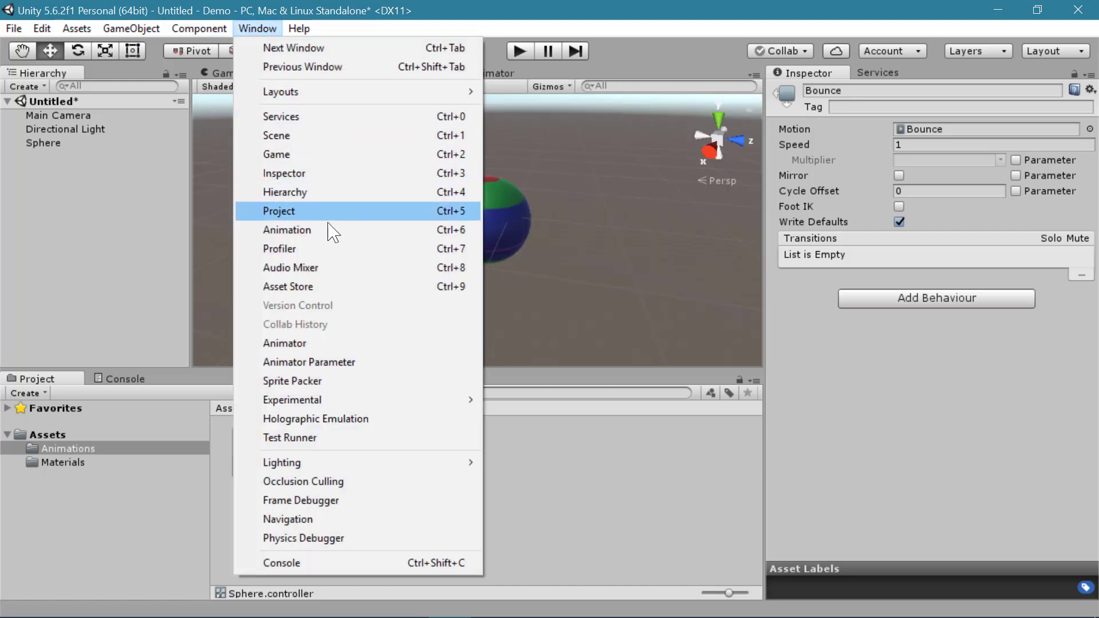
left_click(287, 230)
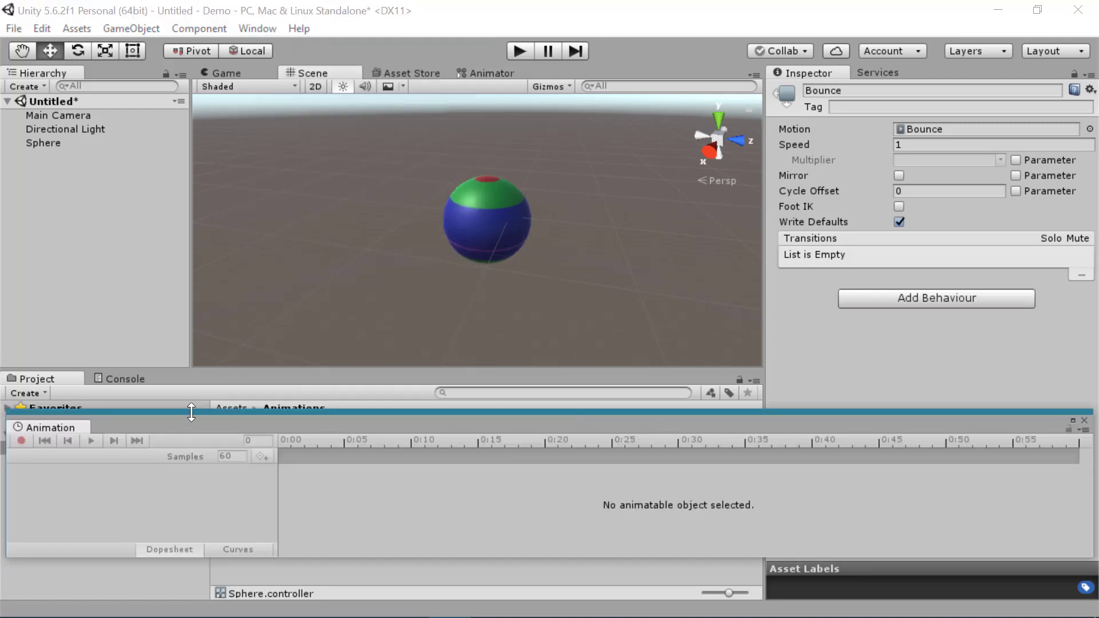
left_click(53, 143)
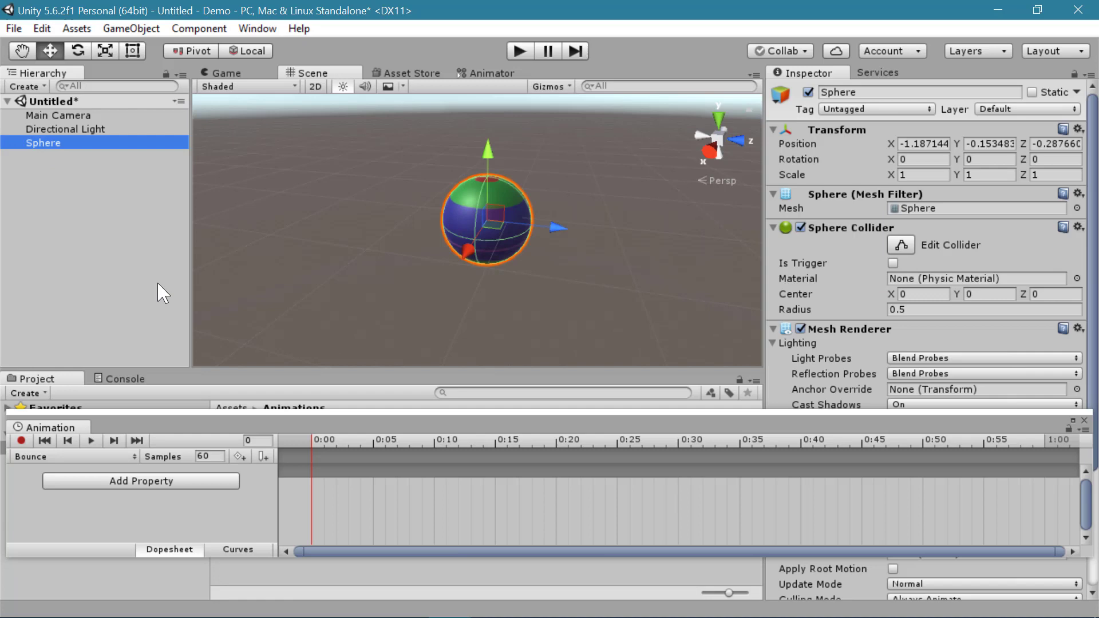
Add the sphere's Transform Position as an animated property of the Bounce clip.
left_click(137, 482)
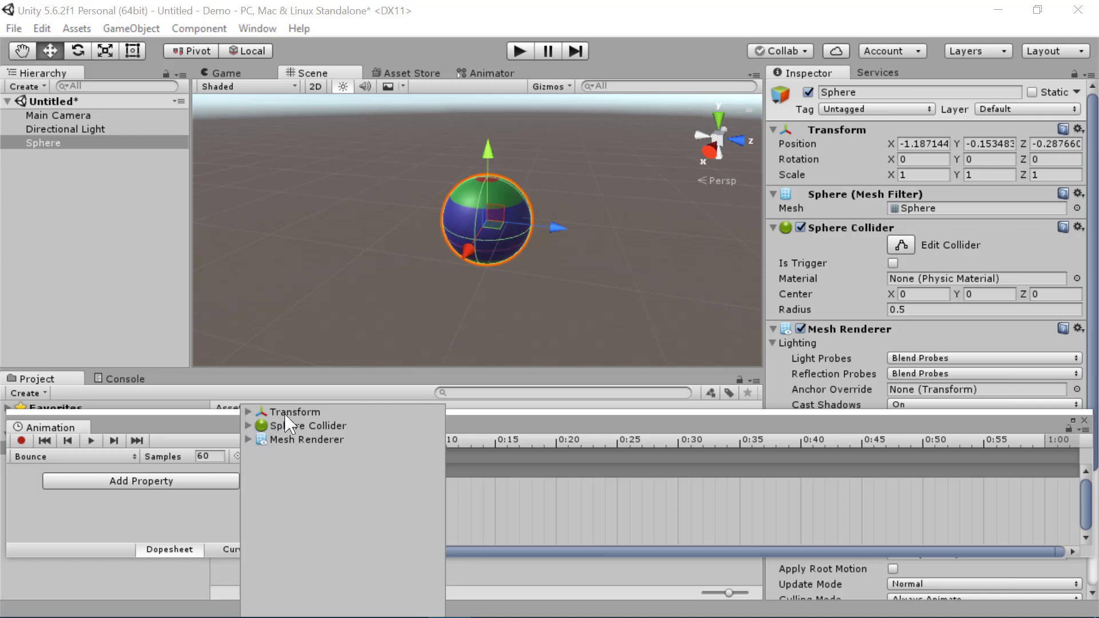
left_click(247, 412)
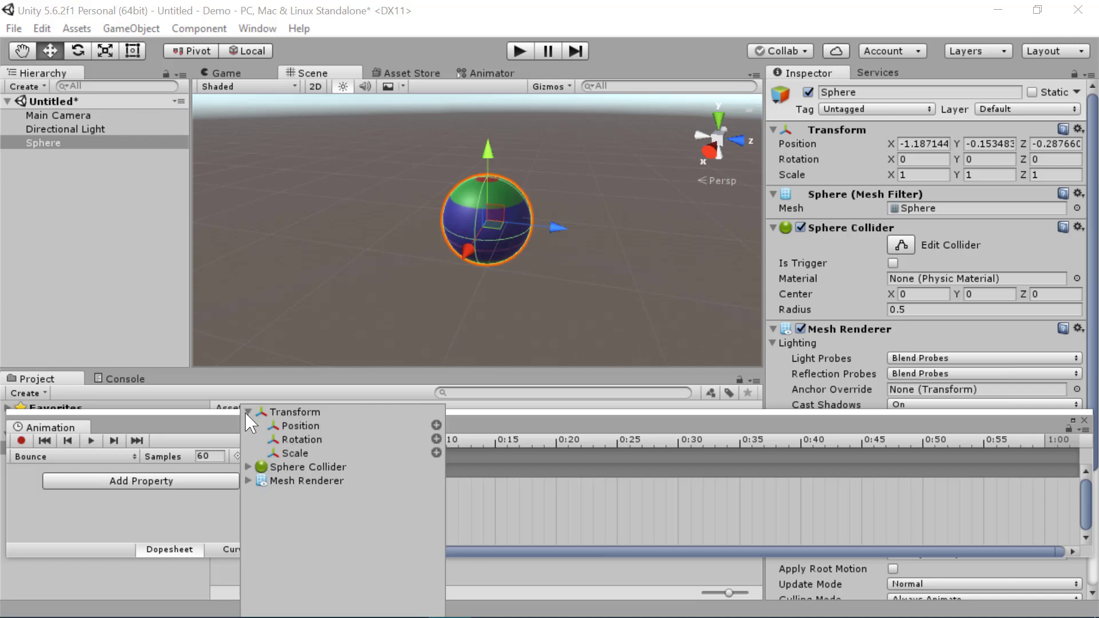
left_click(436, 426)
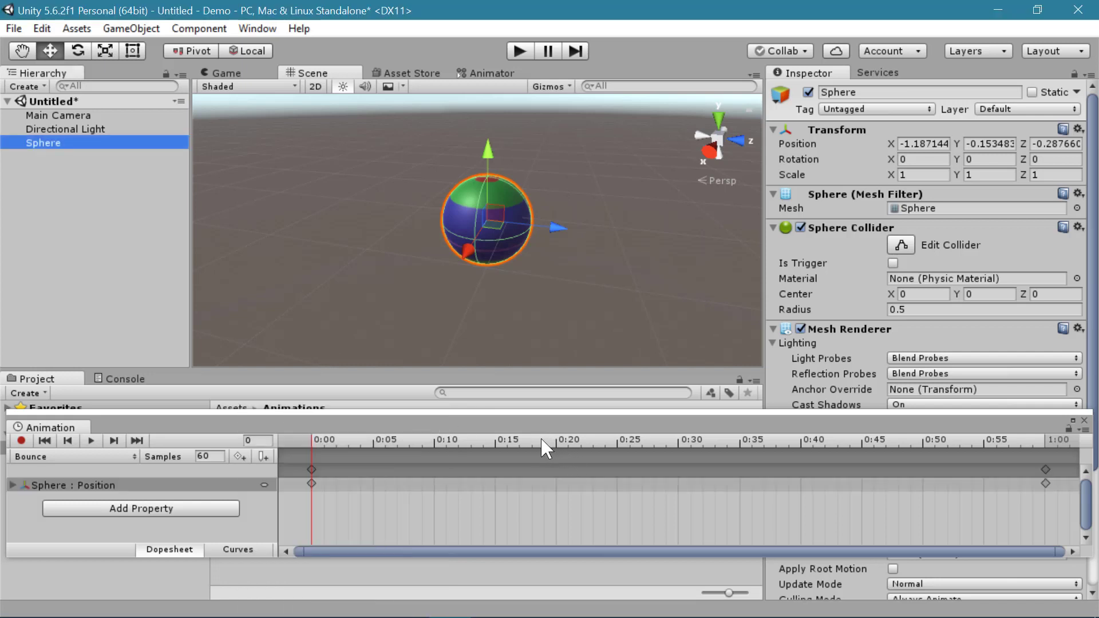
Raise the sphere to Y 0.655 at 0:30 on the timeline to create a middle position keyframe.
left_click(312, 483)
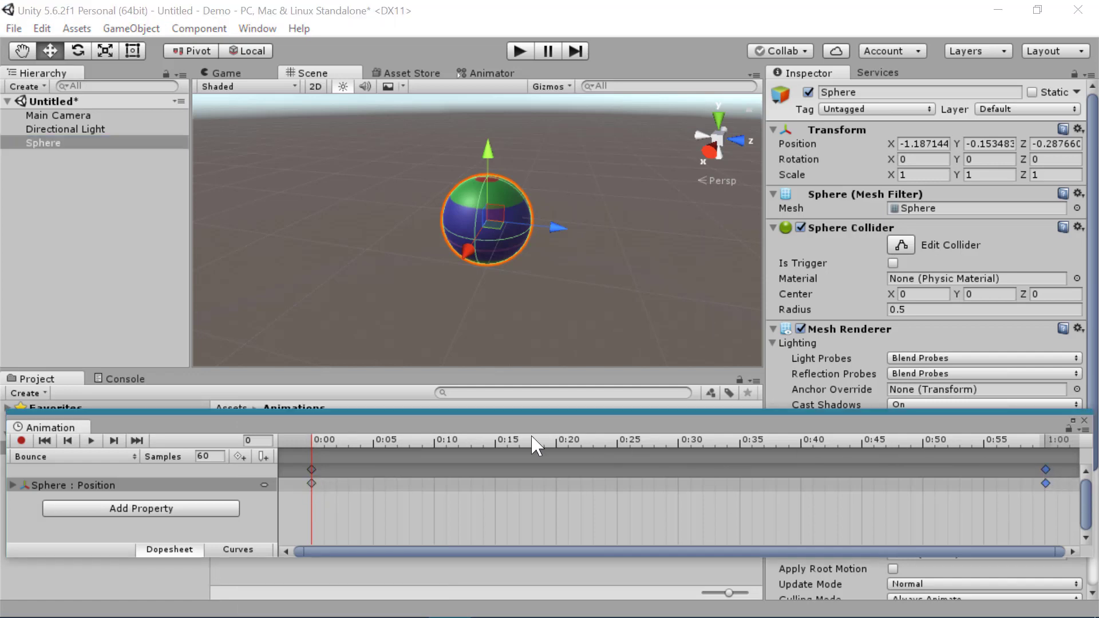
left_click_drag(334, 440, 722, 453)
left_click_drag(797, 446, 679, 442)
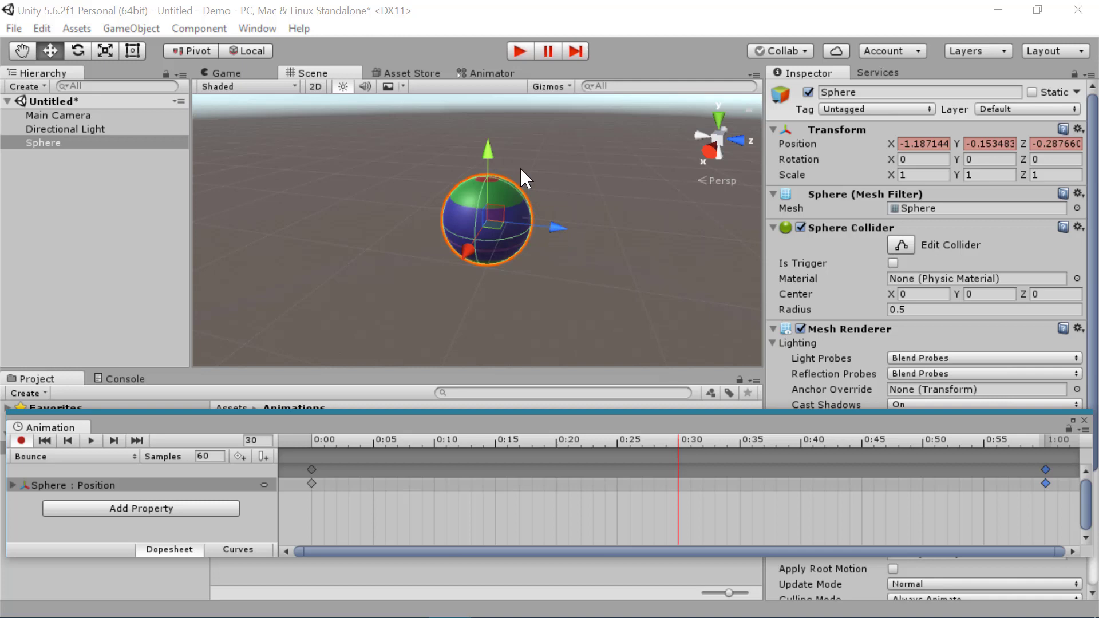
left_click_drag(484, 153, 494, 97)
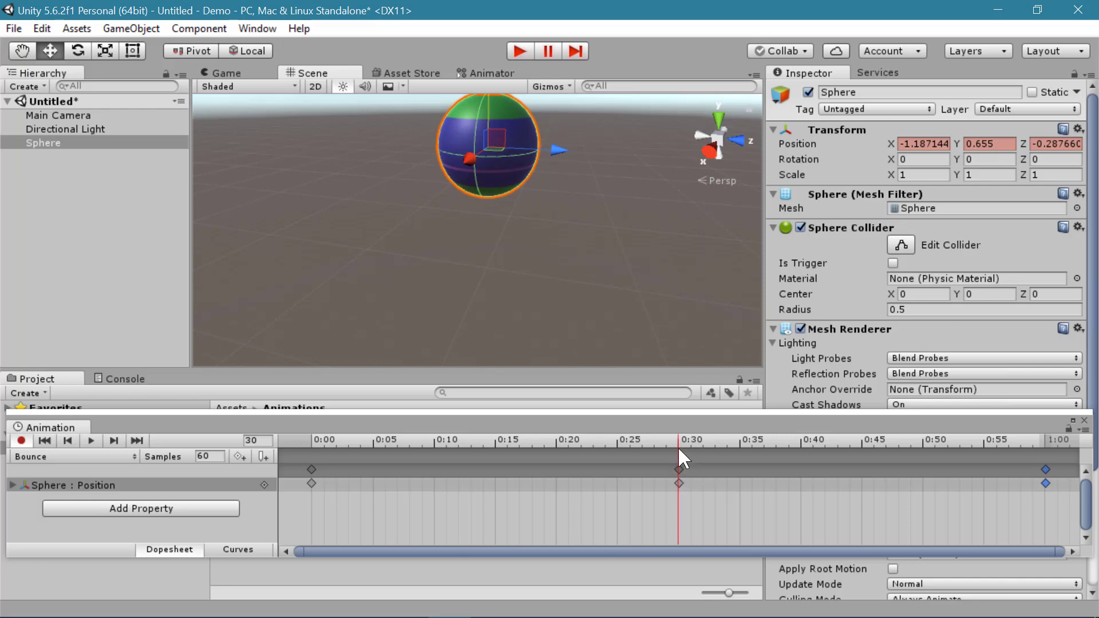
Scrub the Bounce clip back to frame 0 and play it to preview the sphere's motion.
left_click_drag(677, 439, 519, 440)
left_click_drag(597, 447, 315, 452)
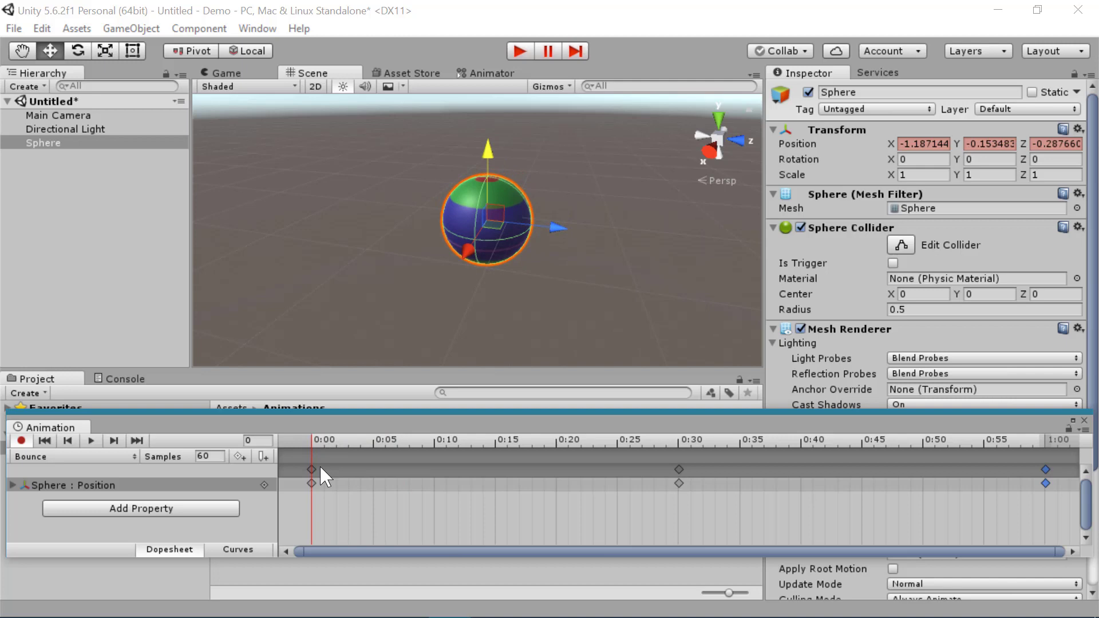
left_click(91, 442)
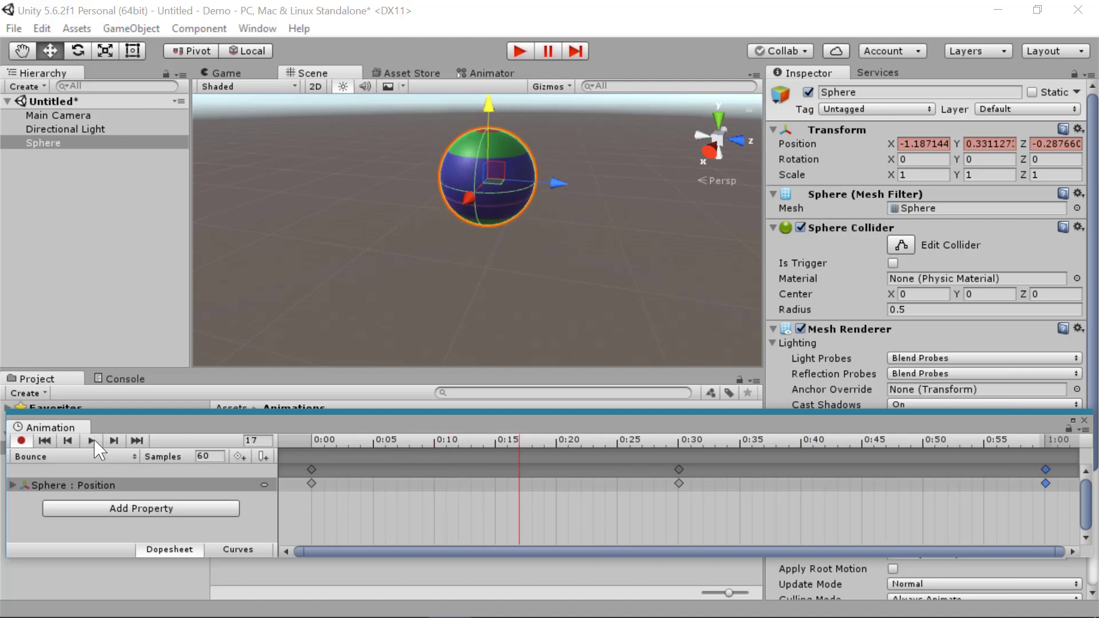
Show the Bounce clip as curves and frame the full length of the position curves.
left_click(239, 550)
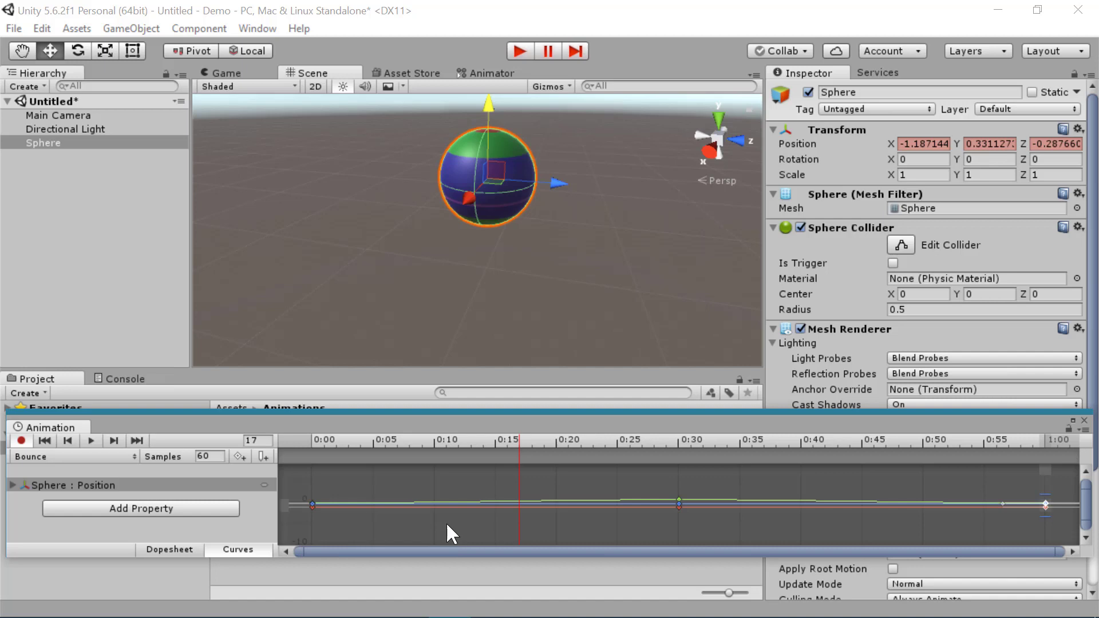
key("f")
scroll(567, 502, "down", 4)
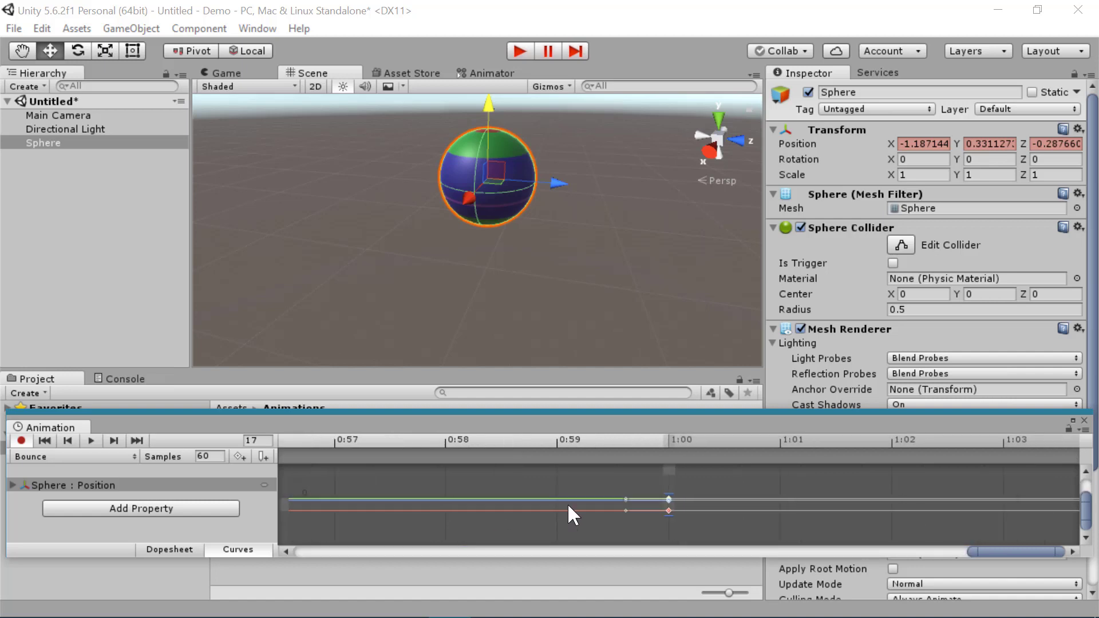
scroll(622, 524, "down", 3)
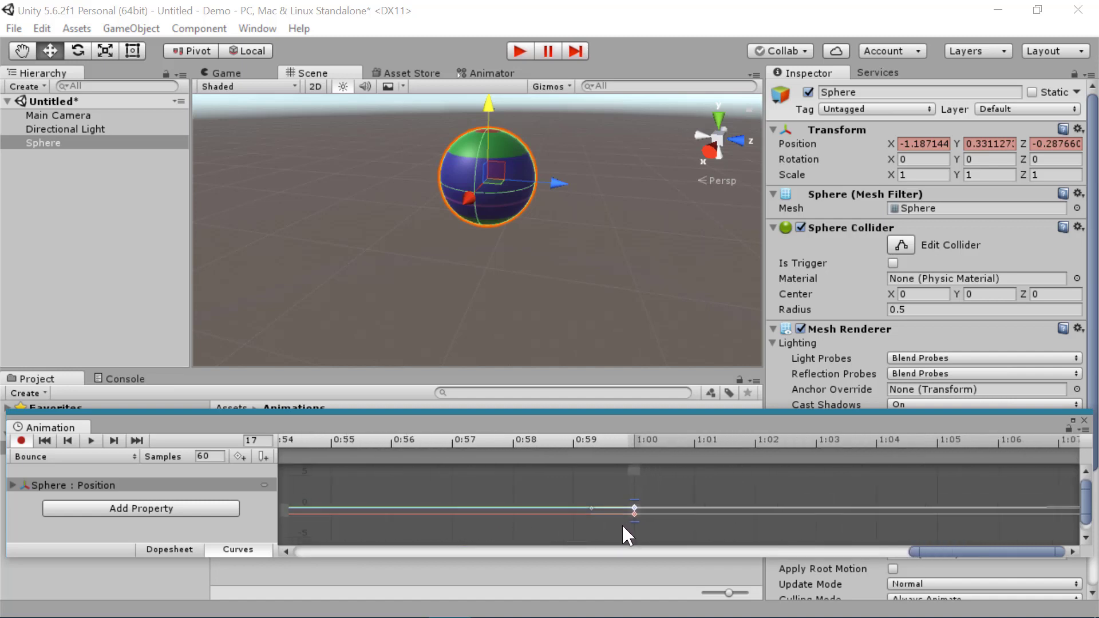
scroll(687, 535, "down", 3)
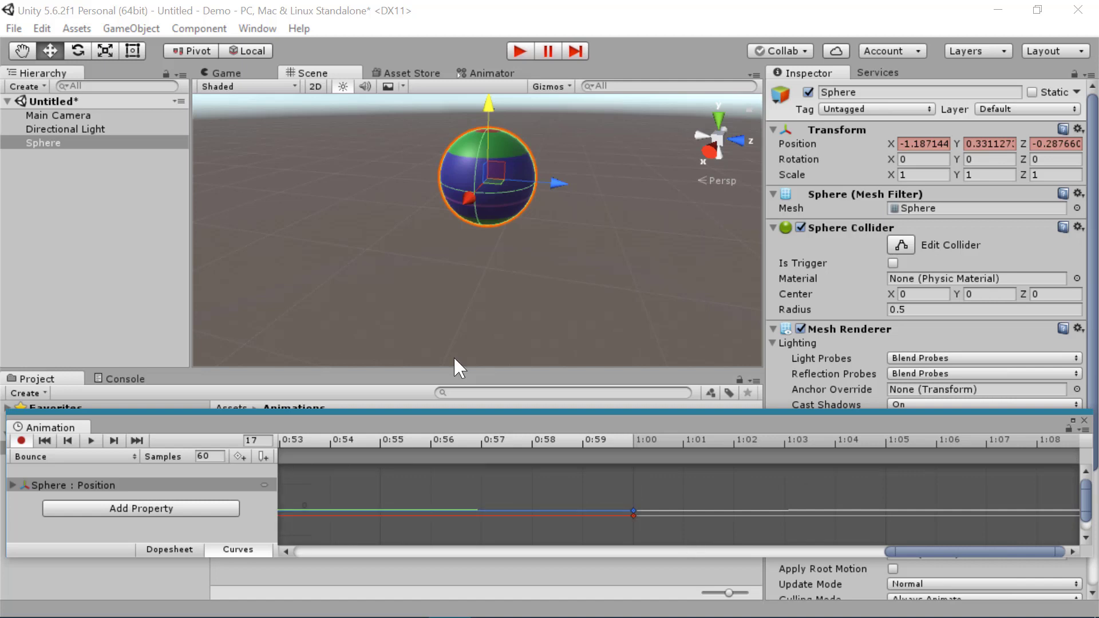
key("f")
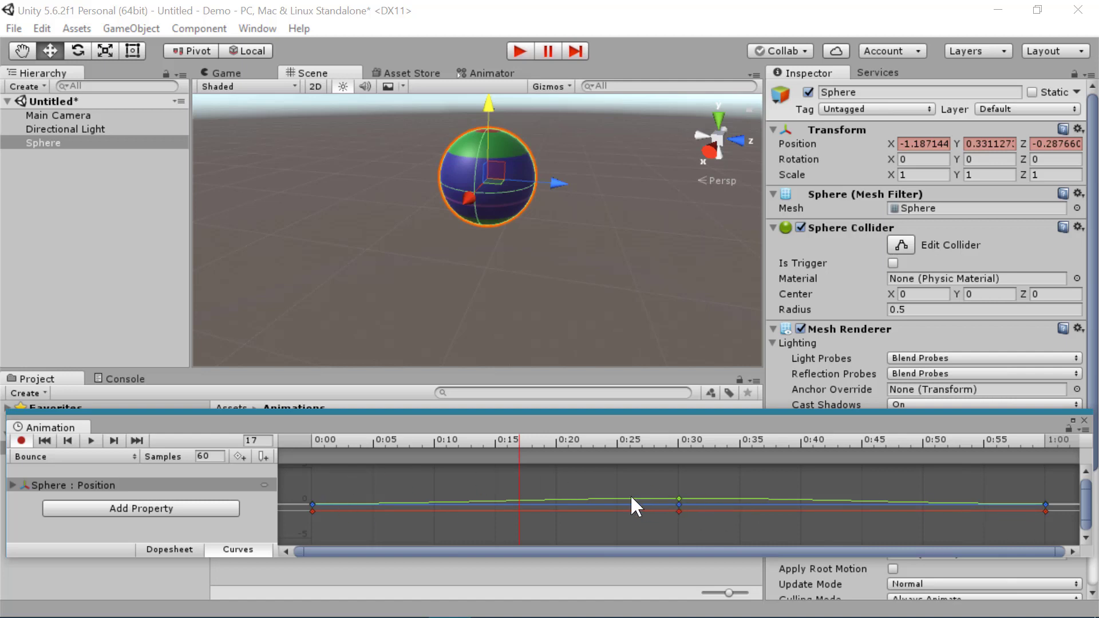
Tilt the smooth tangent of the Y position key at 0:30, preview the clip, and reduce the slope.
left_click(679, 499)
left_click_drag(633, 496, 635, 514)
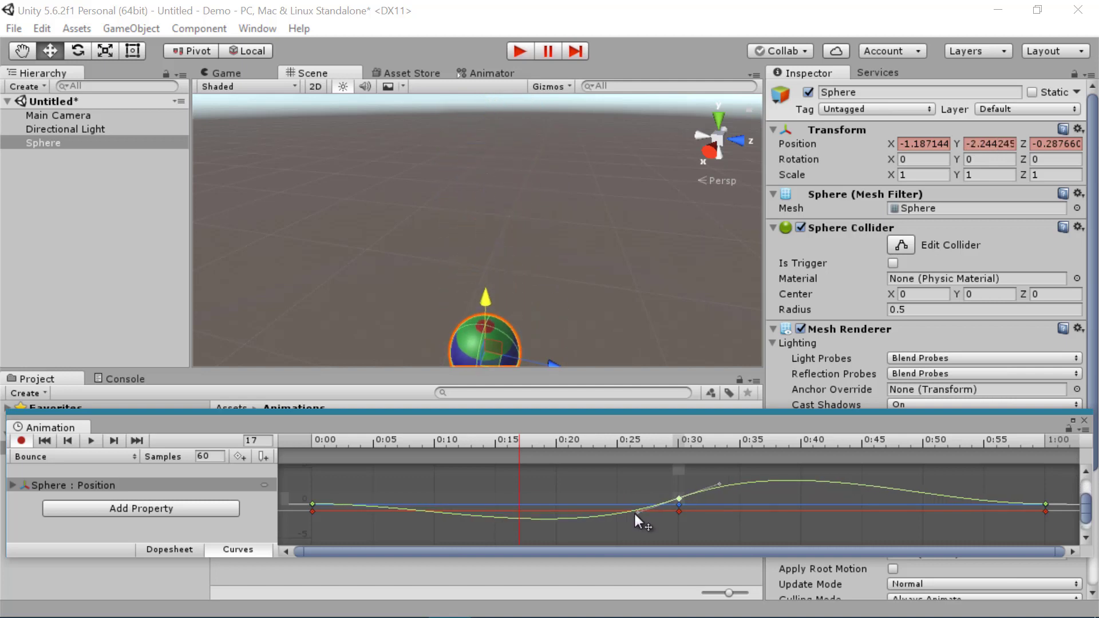
left_click(113, 440)
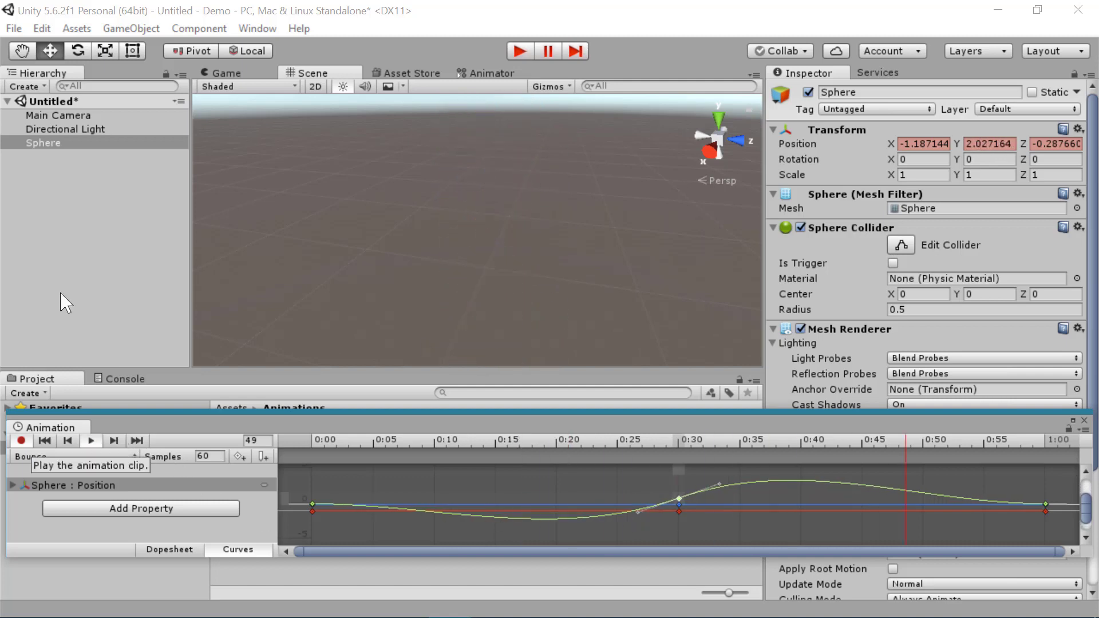
key("space")
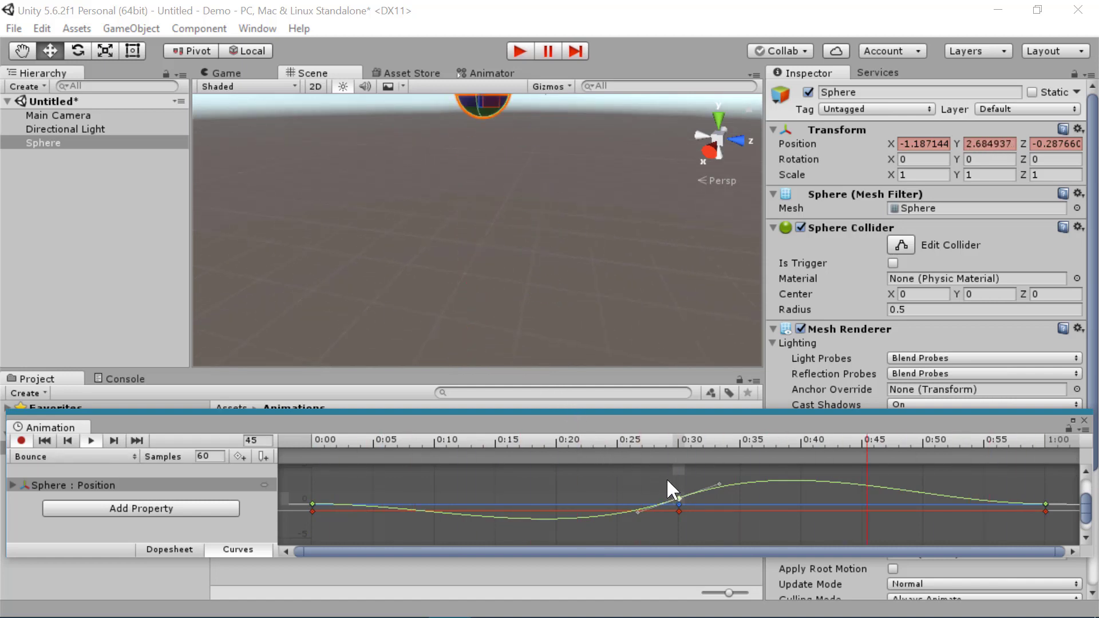
left_click(679, 498)
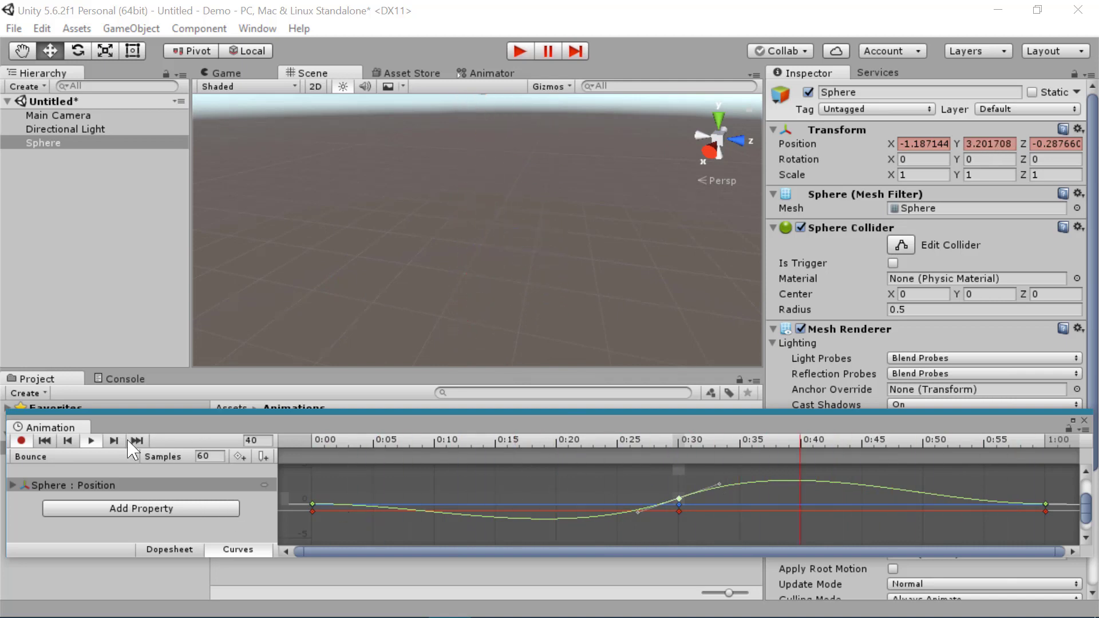
left_click_drag(720, 482, 723, 494)
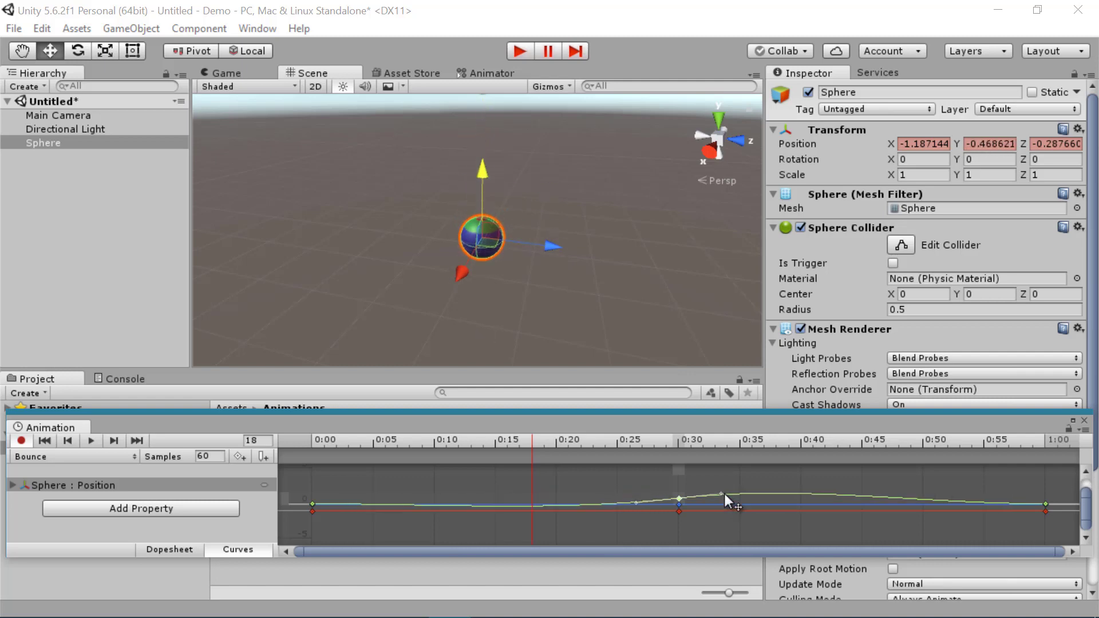
Set the 0:30 Y position key to Broken and angle its outgoing tangent downward to form a peak.
right_click(680, 499)
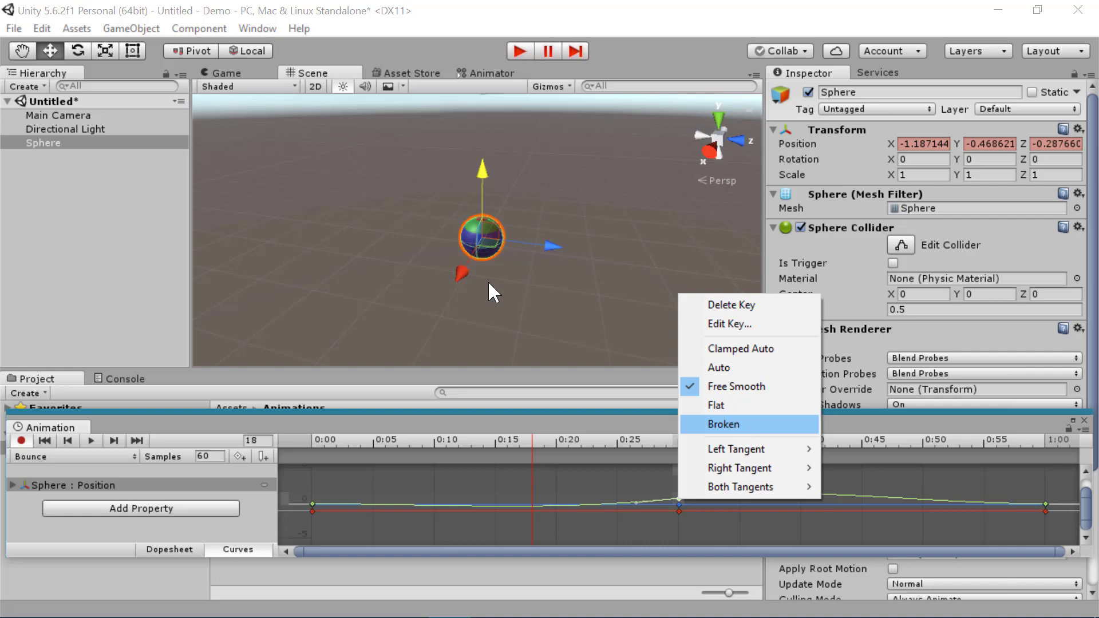
left_click(732, 425)
left_click_drag(720, 493, 720, 502)
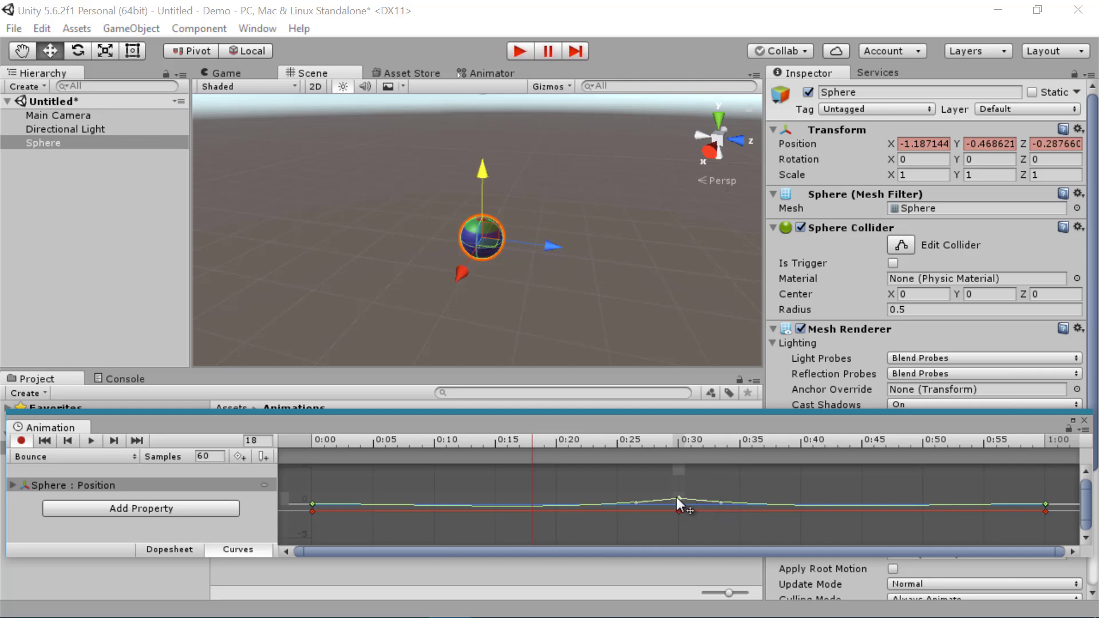
Set the 0:30 Y position key to Flat and try tilting its outgoing tangent slightly upward.
right_click(679, 499)
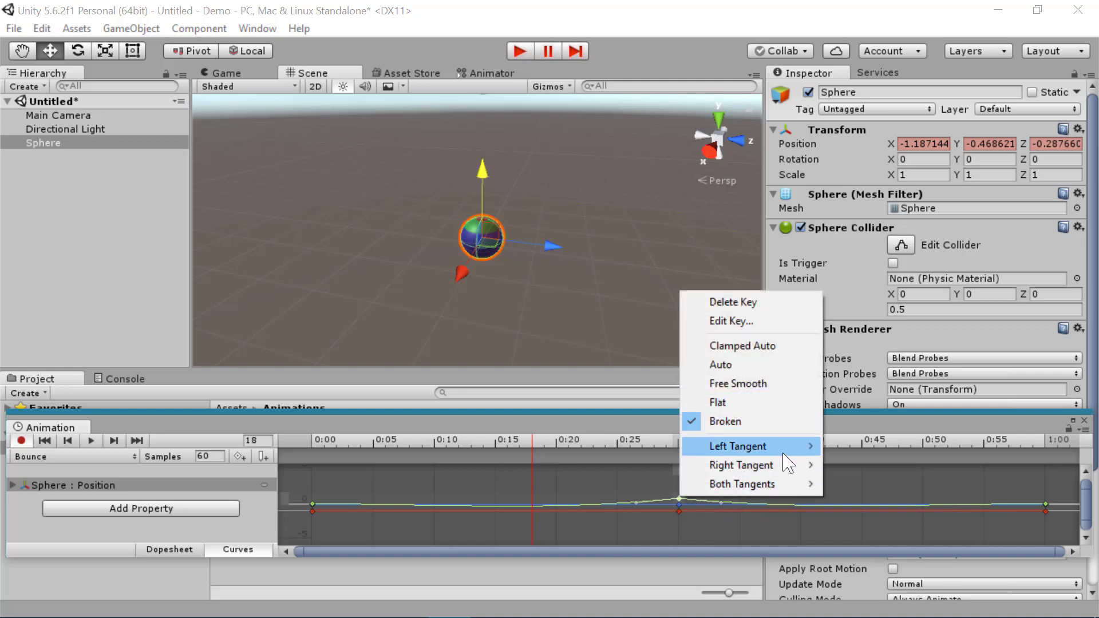
left_click(717, 402)
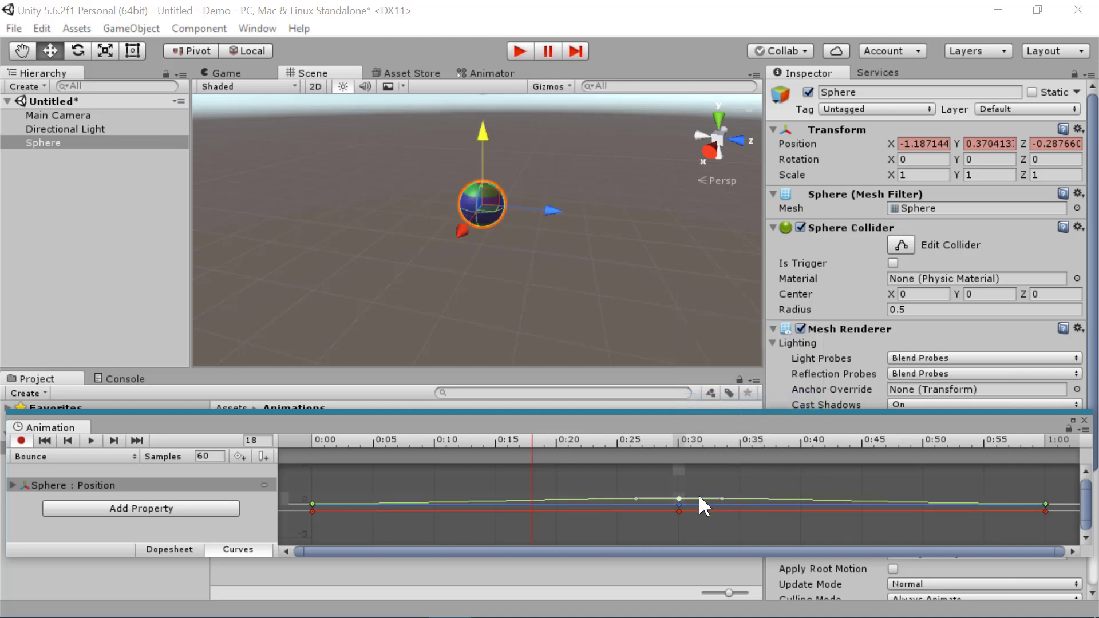
left_click_drag(719, 498, 720, 496)
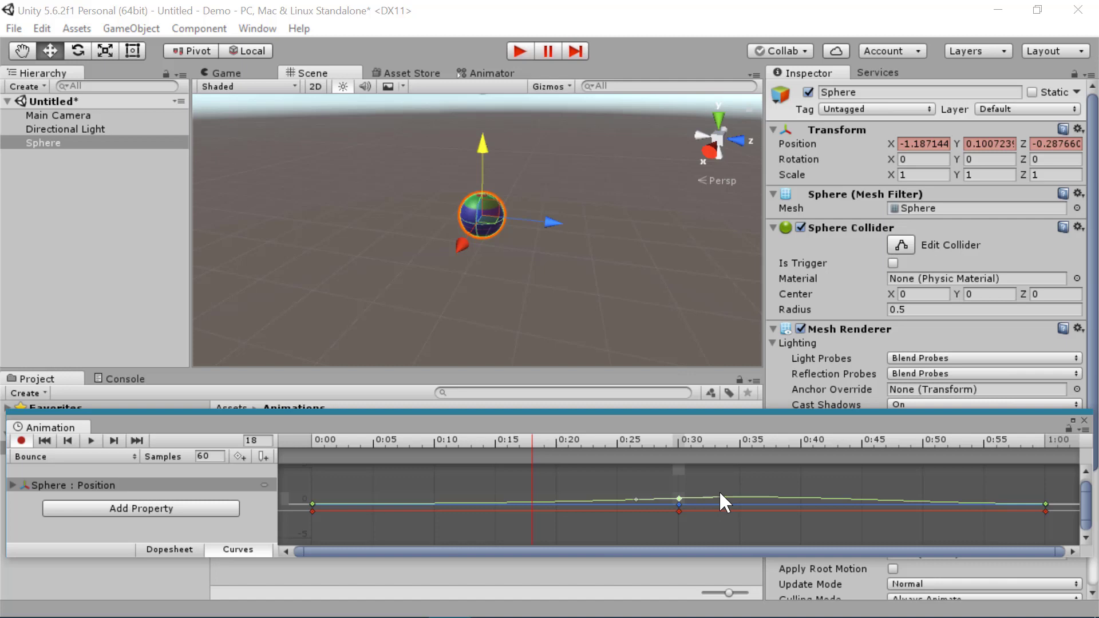
Break the tangents of the 0:30 Y position key, shape them into a sharp peak, and raise the key.
right_click(678, 500)
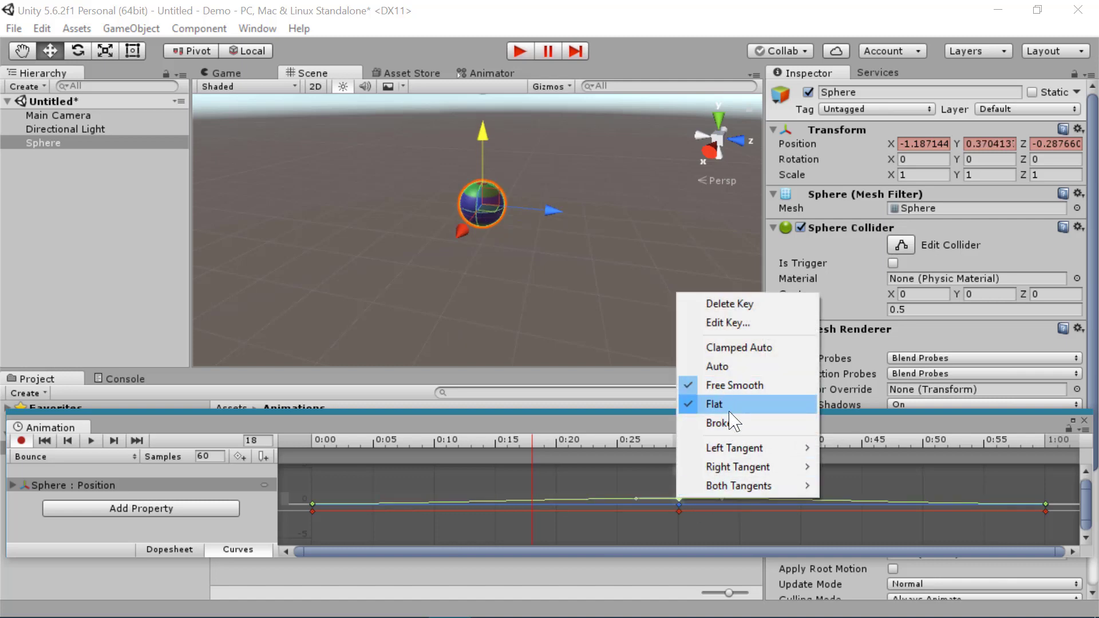
left_click(730, 426)
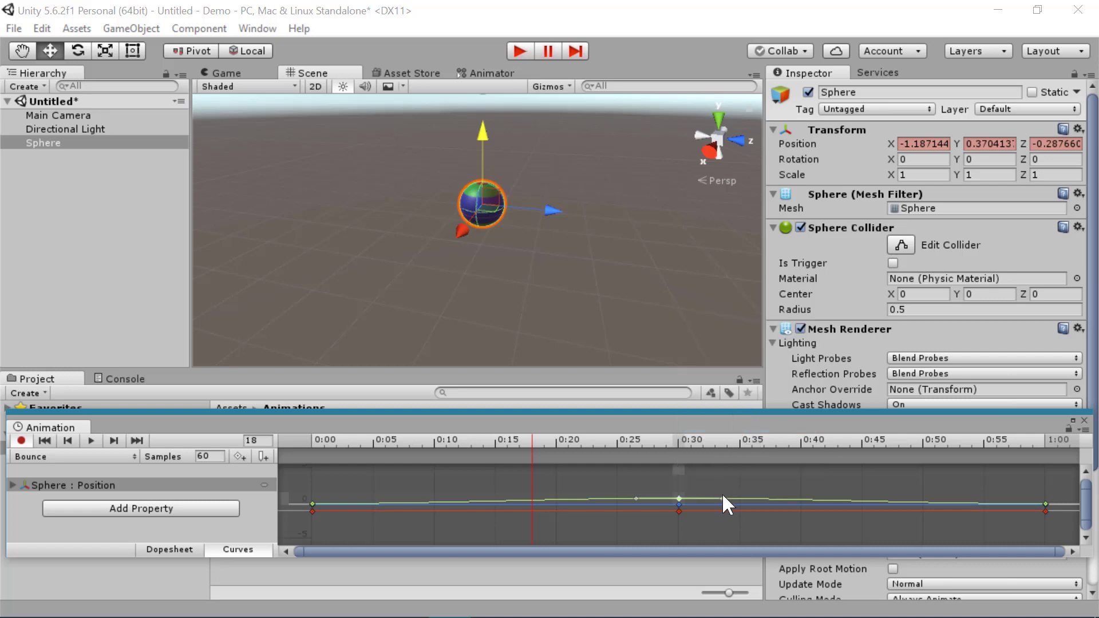
left_click_drag(723, 499, 720, 503)
mouse_move(634, 497)
left_mouse_down()
mouse_move(679, 497)
mouse_move(679, 487)
mouse_move(637, 491)
left_mouse_up()
left_click_drag(720, 489, 680, 480)
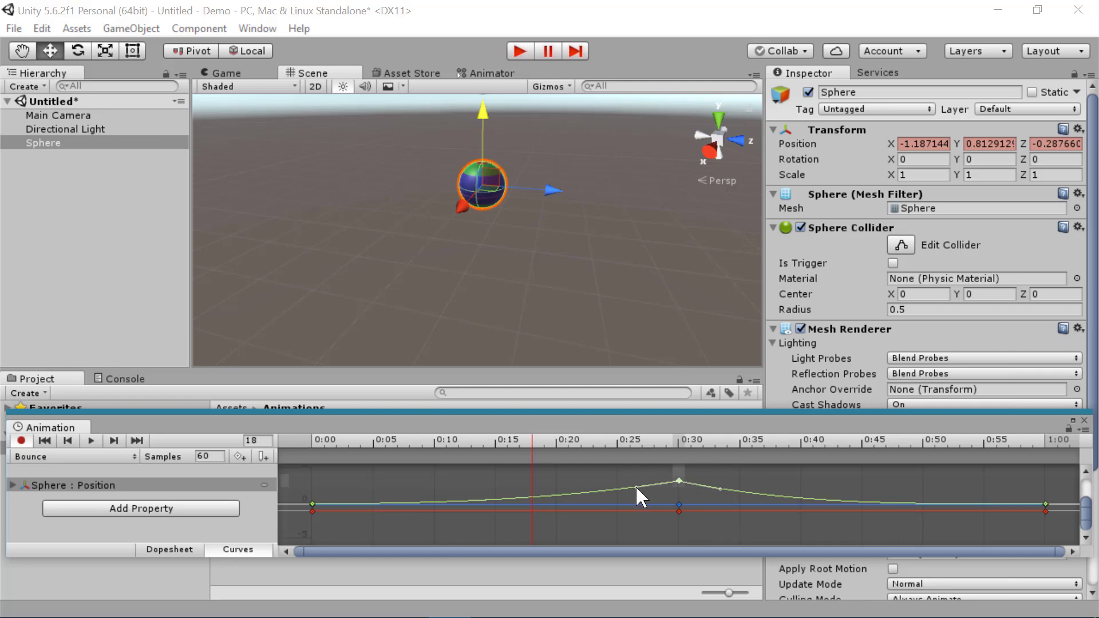
Preview the sharp-peaked bounce and set the 0:30 Y position key's tangents to Flat.
left_click(91, 441)
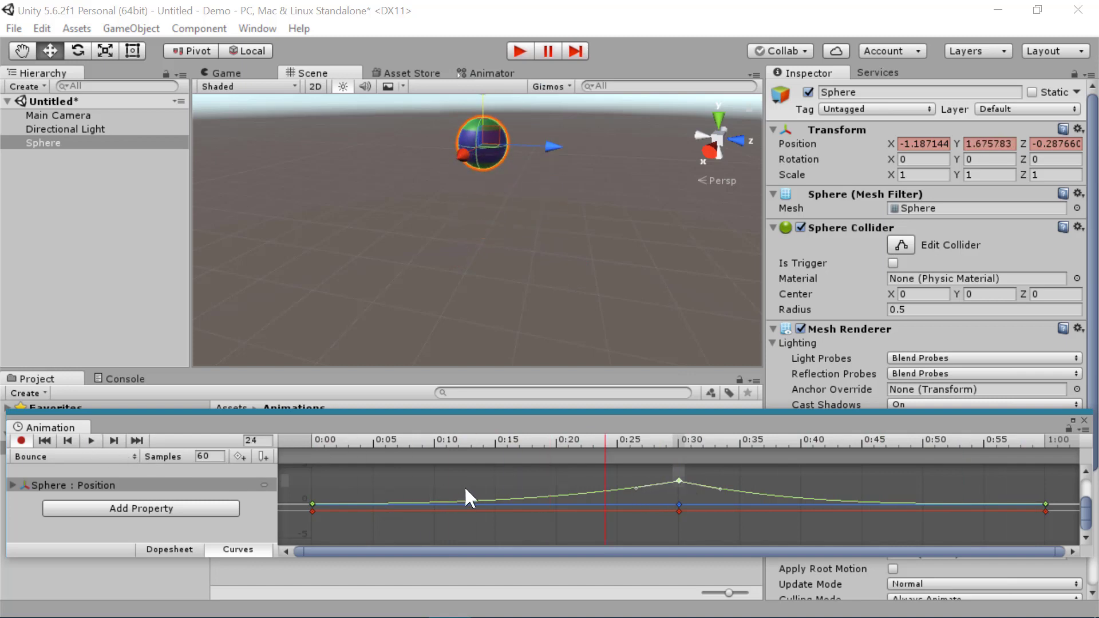
right_click(680, 482)
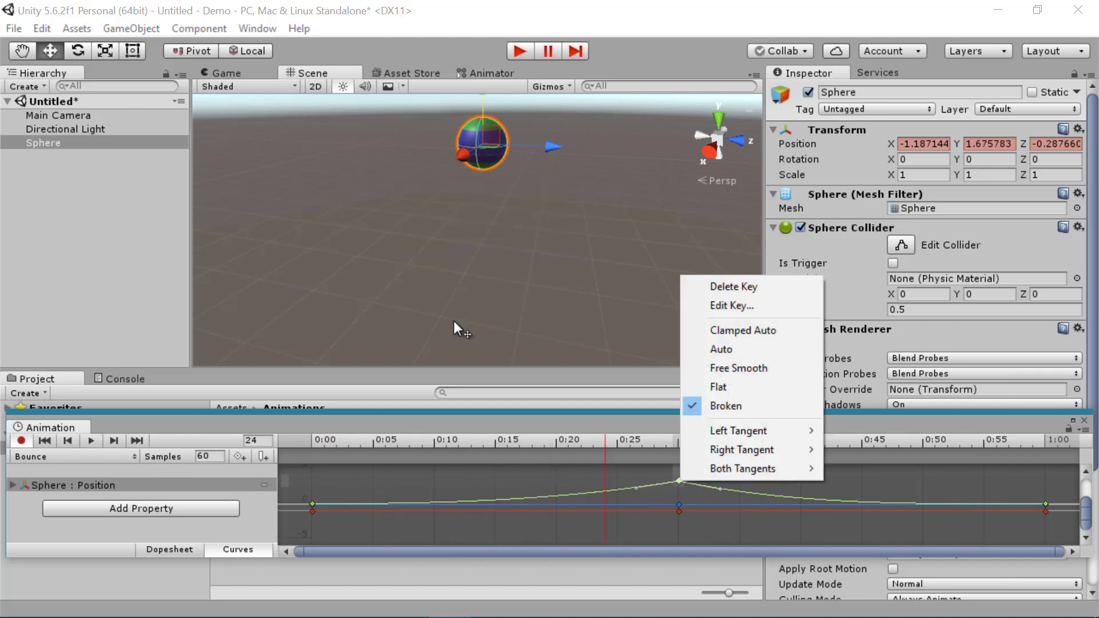
left_click(719, 388)
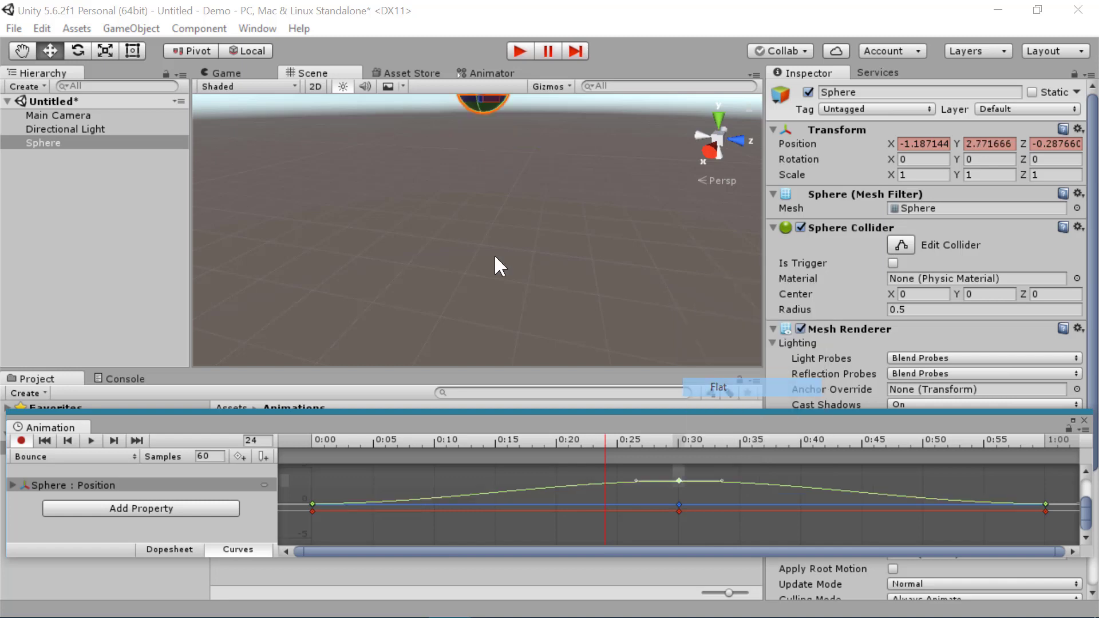
Steepen the tangents of the Y position keys at 0:00 and 1:00 to shape an even arch with a fast rise and fall.
right_click(313, 503)
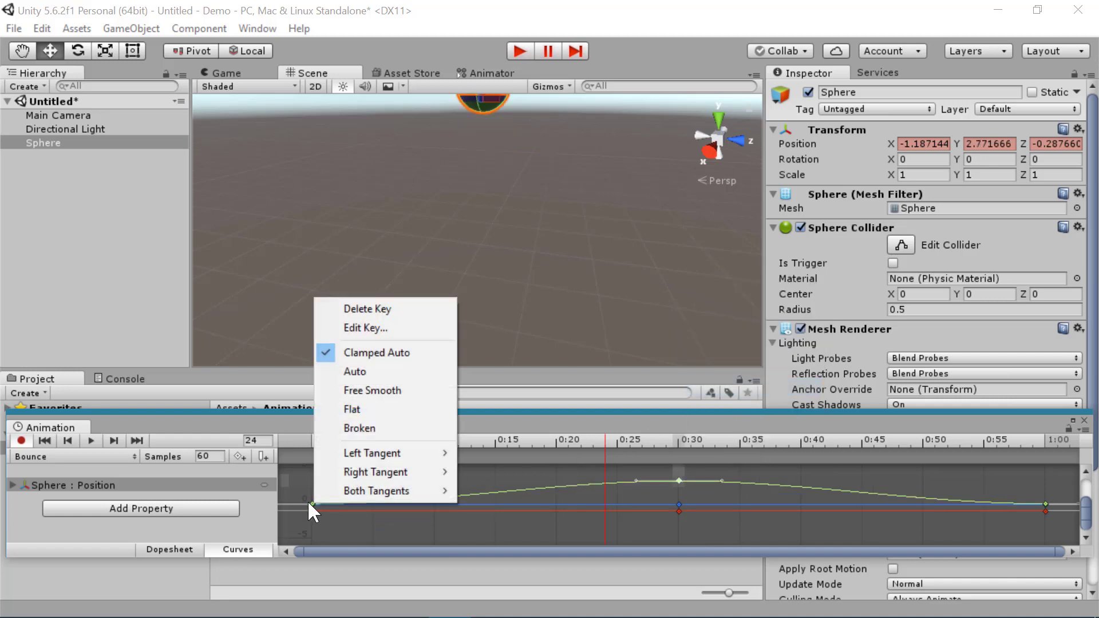
left_click(323, 535)
left_click_drag(354, 503, 359, 500)
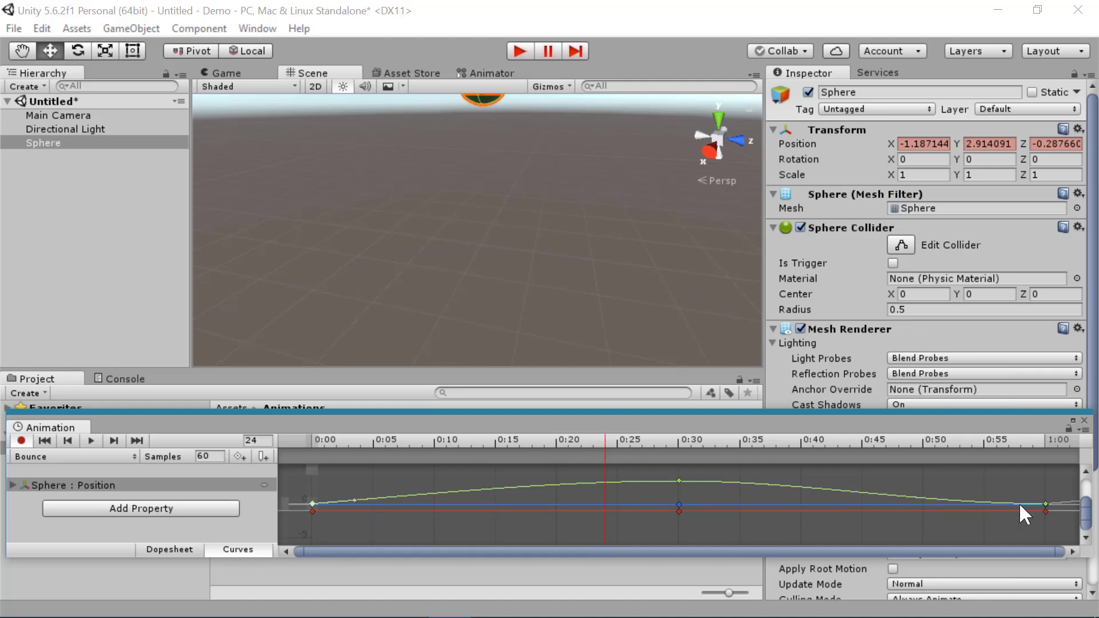
left_click(1044, 503)
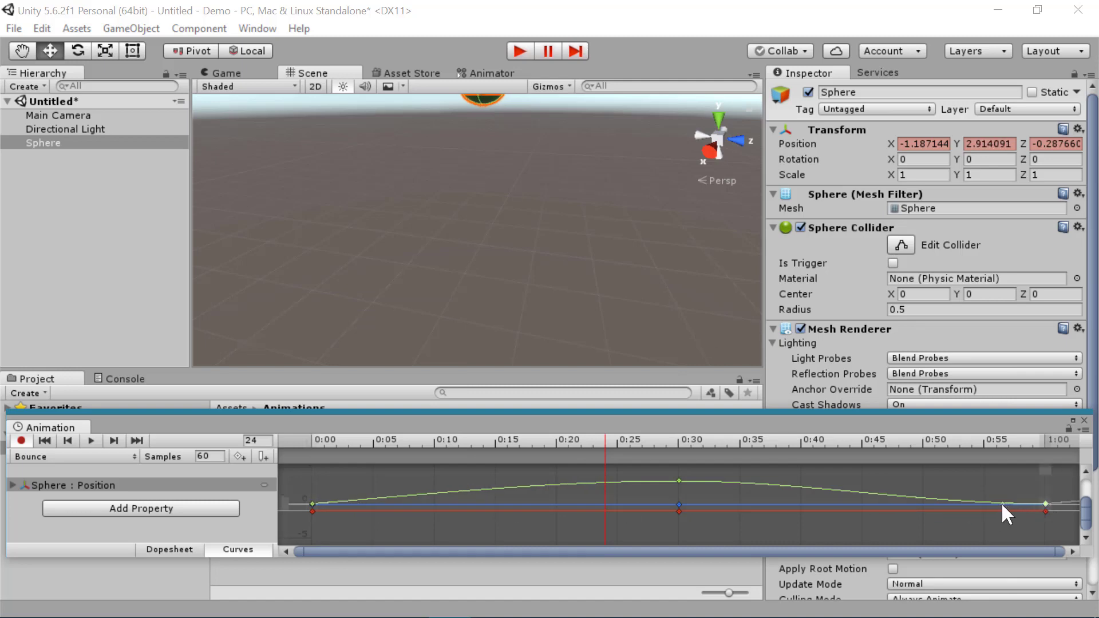
left_click_drag(1002, 504, 1004, 499)
left_click(313, 504)
left_click_drag(354, 500, 355, 499)
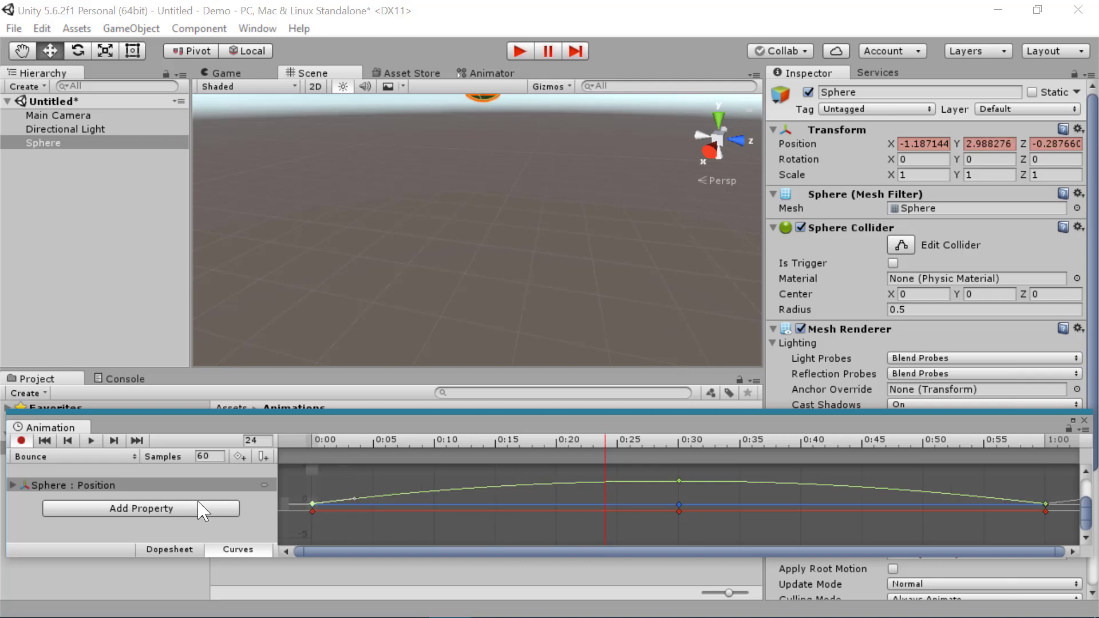
Play the Bounce clip and angle the Scene view so the sphere's whole bounce can be checked.
key("space")
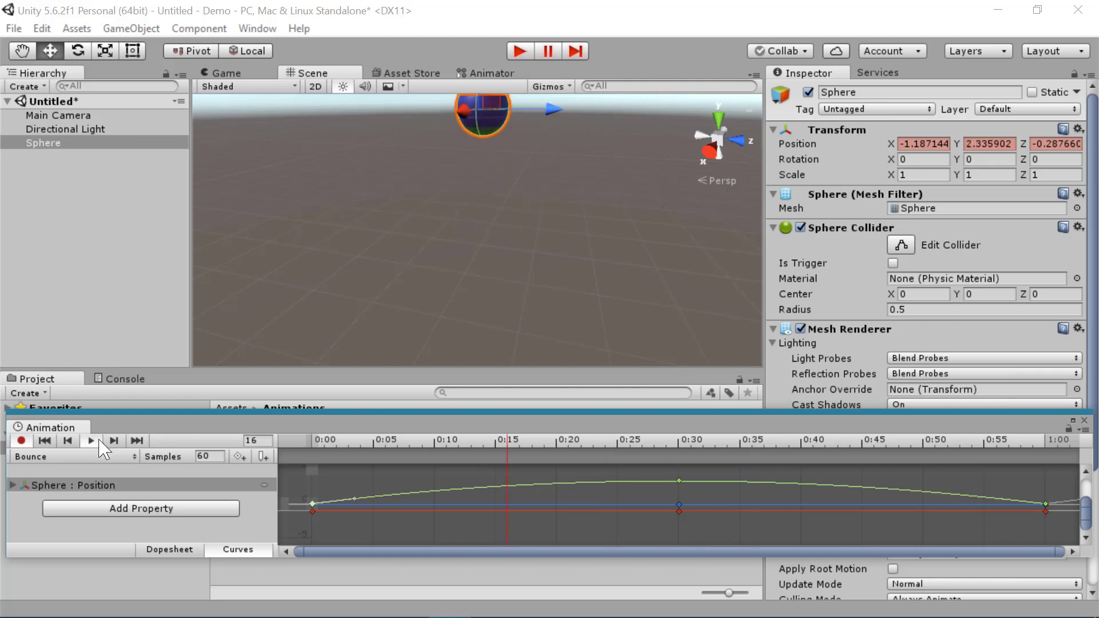
right_click_drag(483, 256, 506, 208)
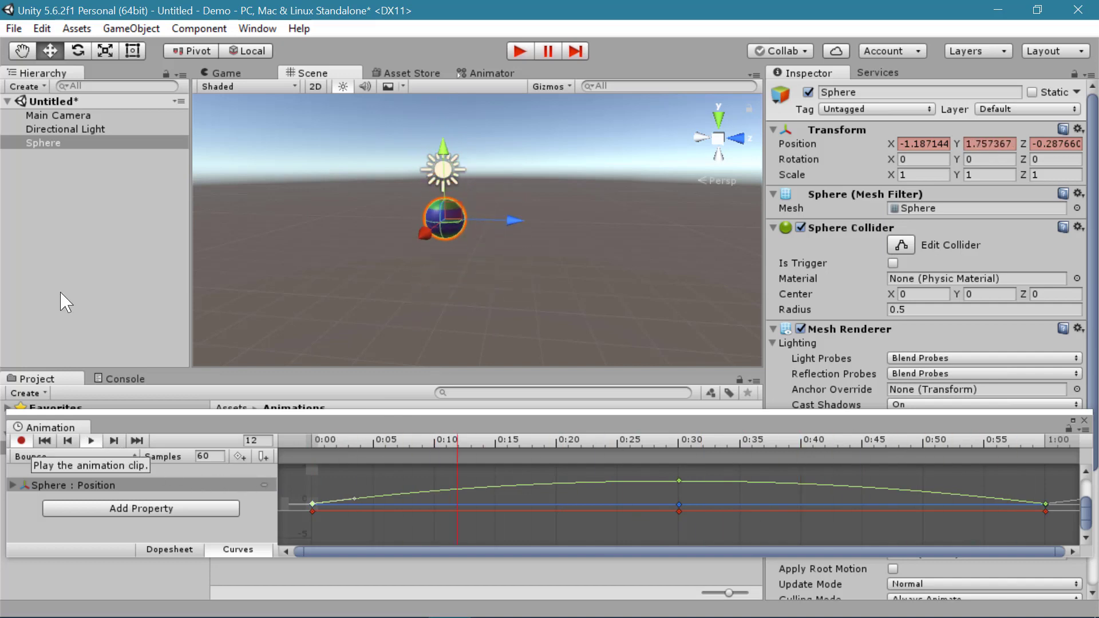
left_click(89, 442)
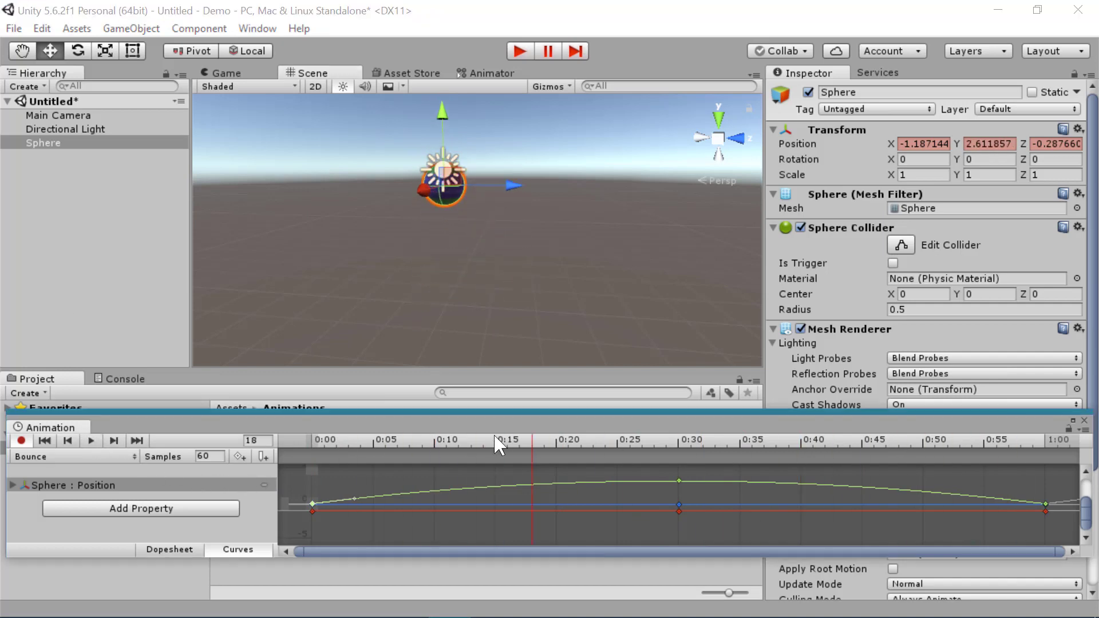
Close the Animation window and return to the project's top-level Assets folder.
left_click(1083, 421)
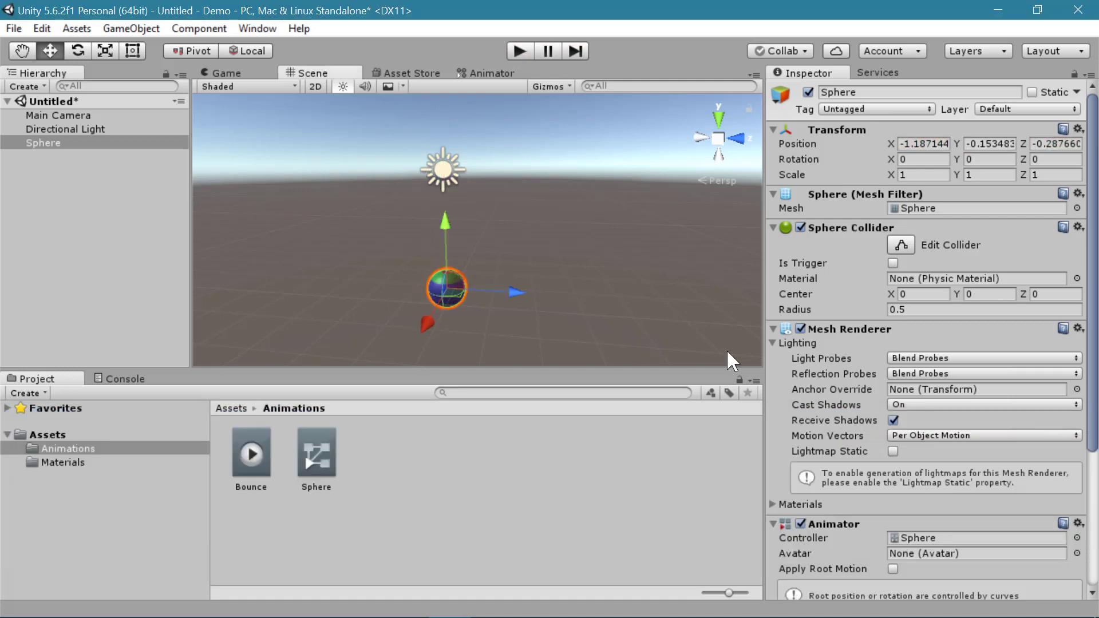
left_click(231, 408)
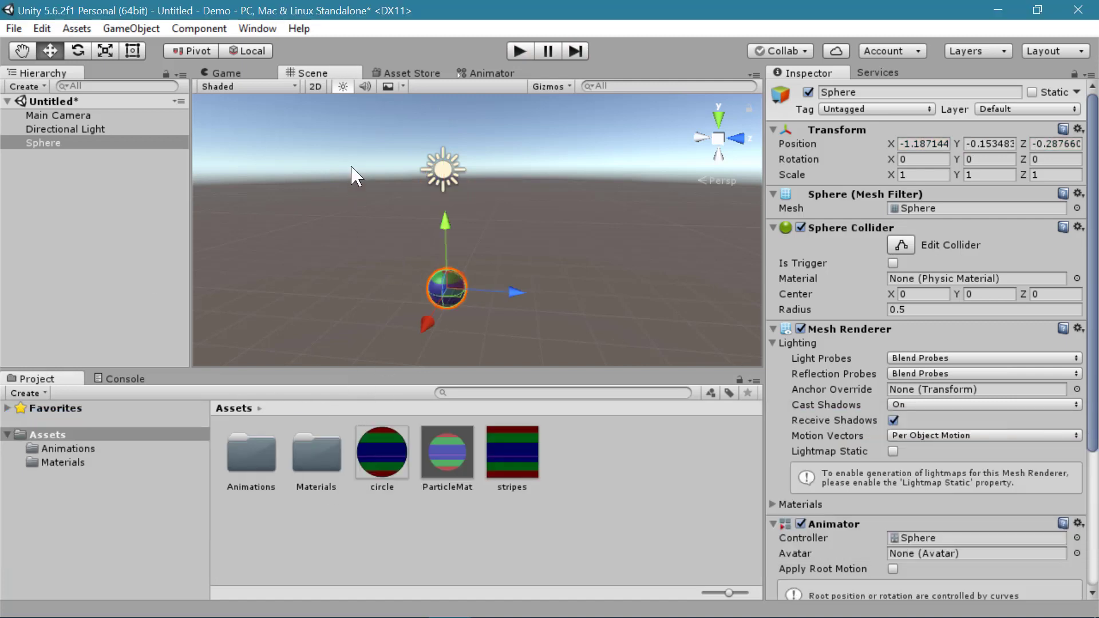
Select the sphere and run the scene in Play mode to check the bounce animation, stopping it when done.
left_click(70, 181)
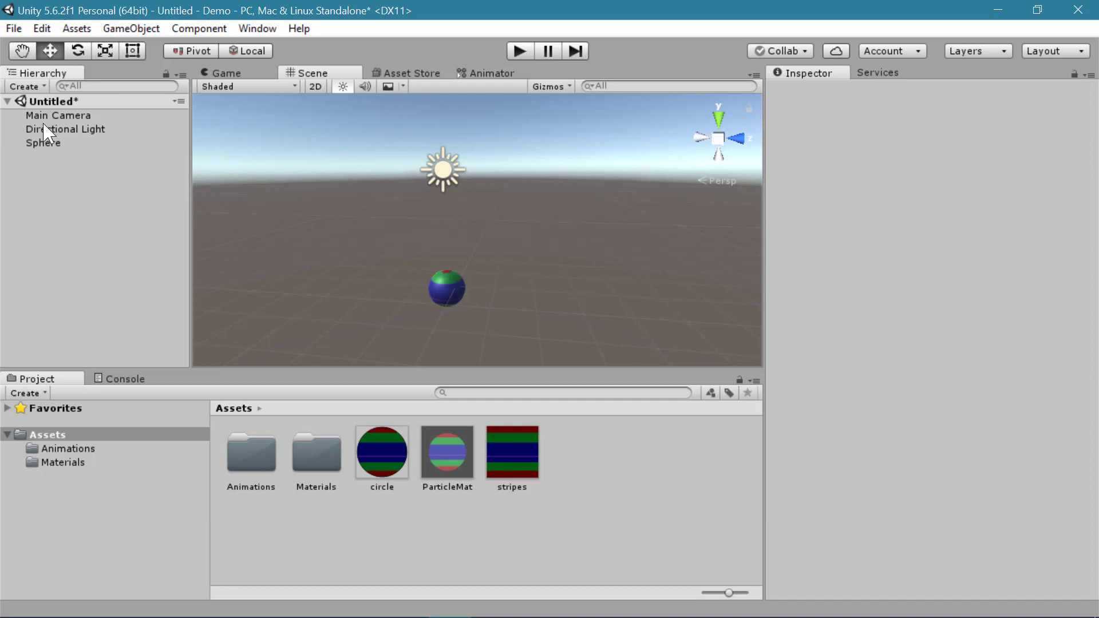
left_click(413, 317)
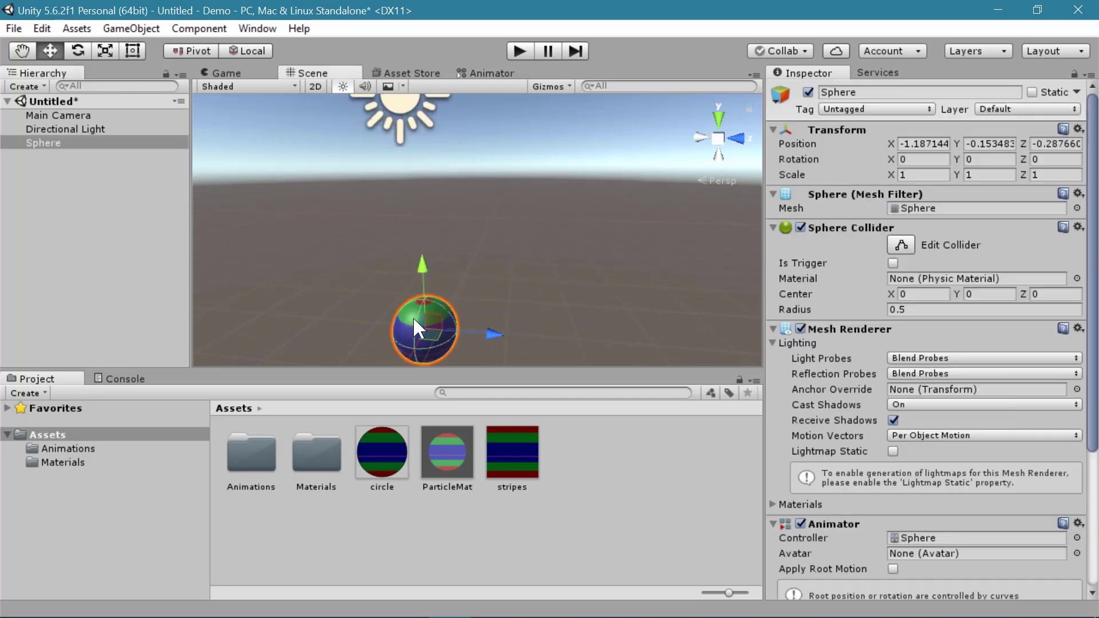
left_click(85, 143)
left_click(518, 50)
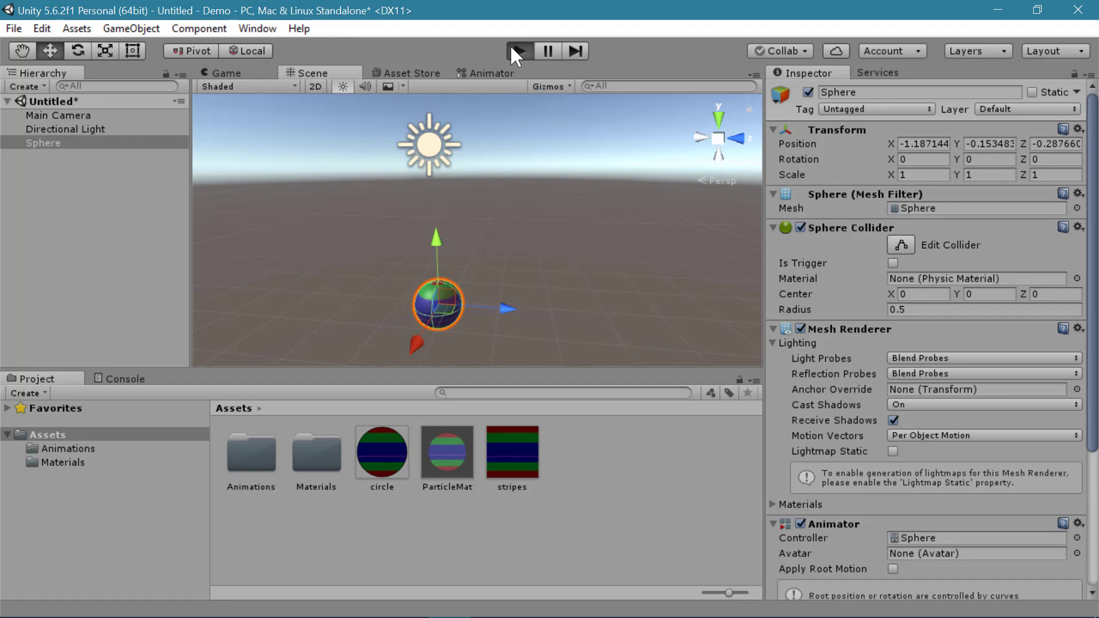
left_click(531, 53)
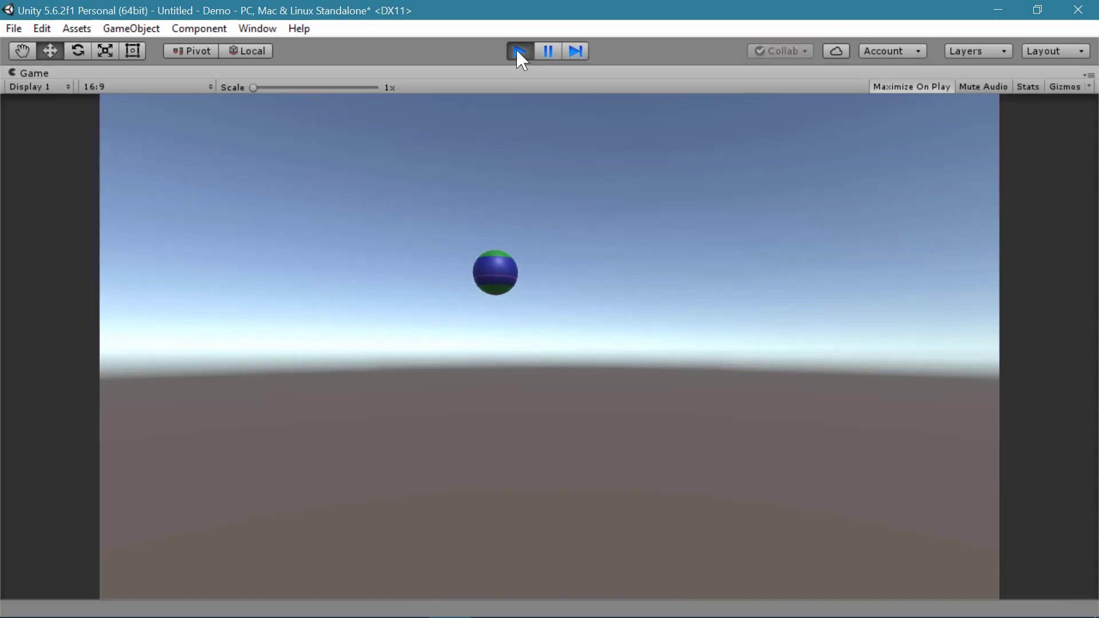
left_click(519, 52)
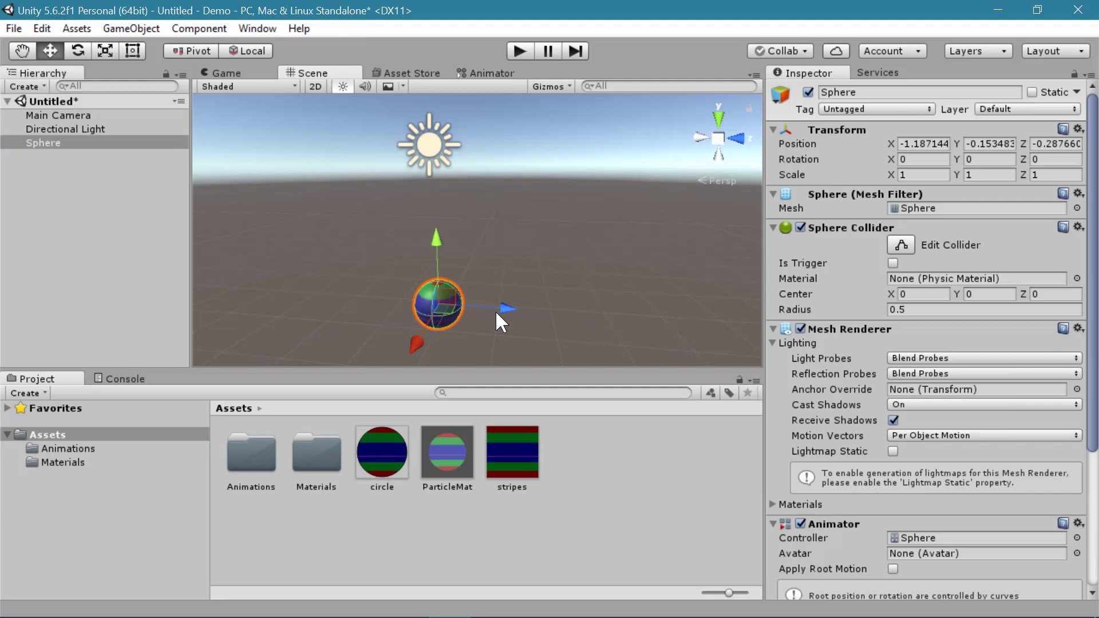
Move the sphere to X -5.73, Z -3.44, check it in the Game view, and test the scene in Play mode.
left_click_drag(449, 298, 448, 242)
left_click(227, 71)
left_click(293, 75)
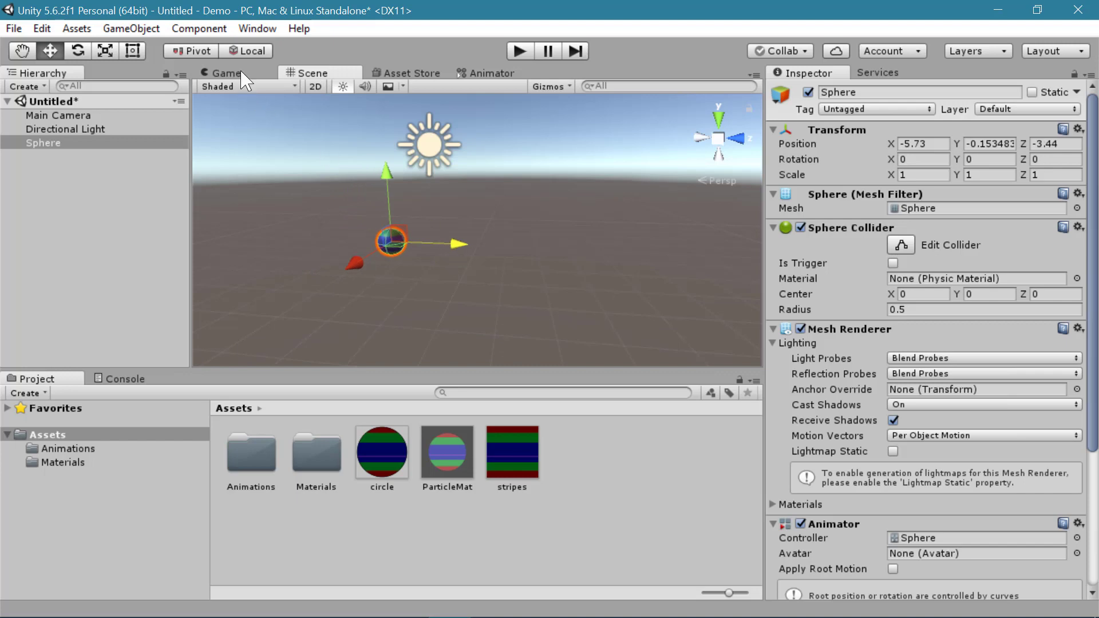
left_click(241, 72)
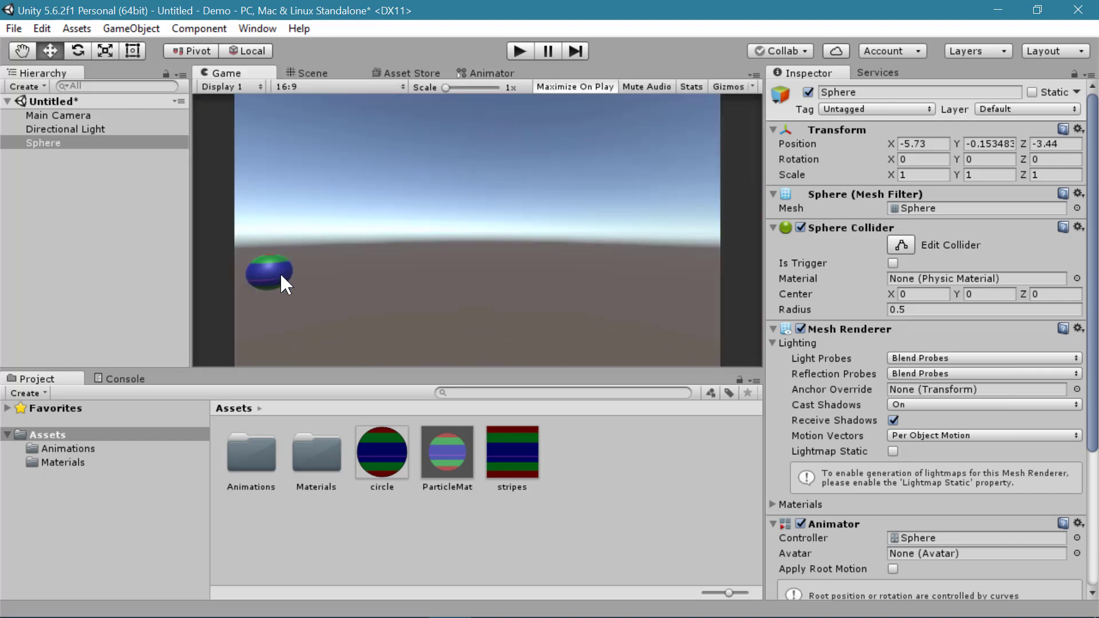
left_click(525, 52)
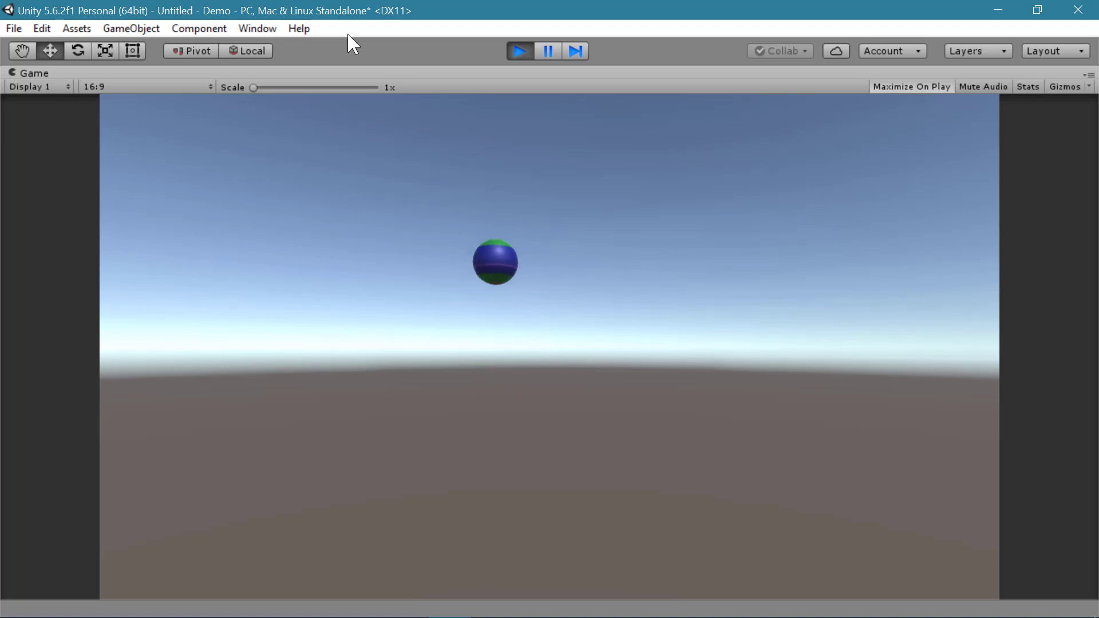
left_click(520, 51)
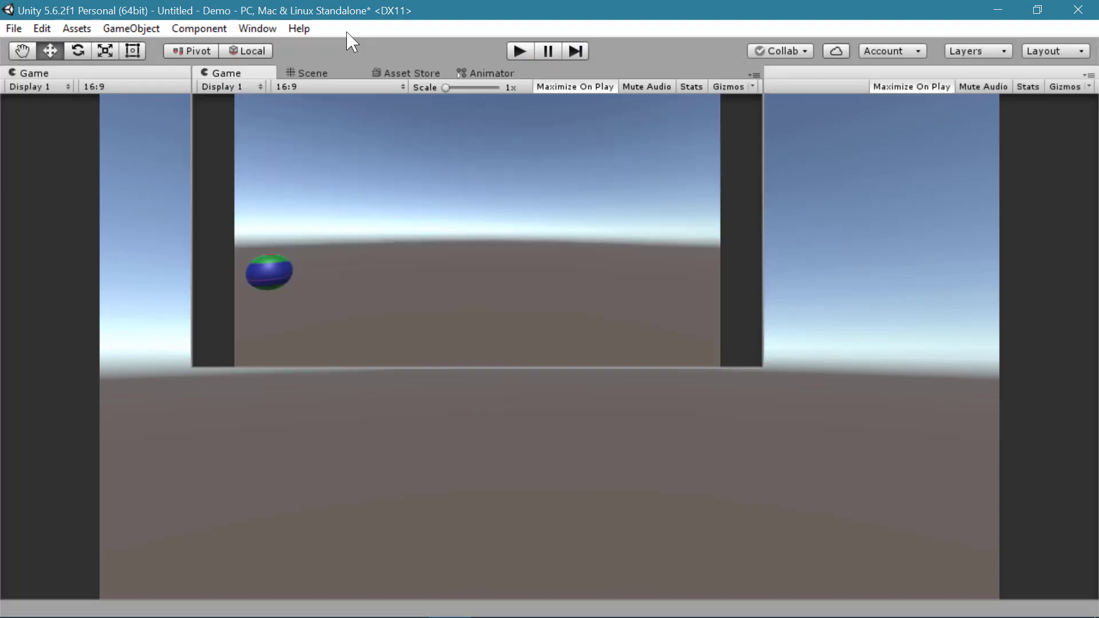
Return to the Scene view and remove the Animator component from the sphere.
left_click(309, 74)
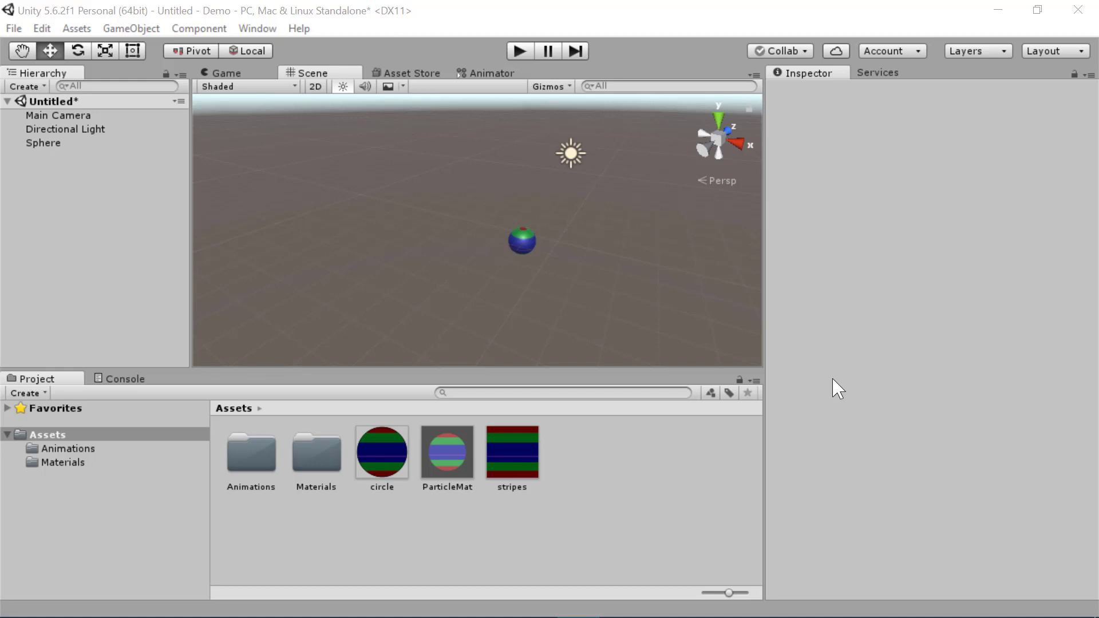
left_click(531, 245)
scroll(551, 228, "up", 5)
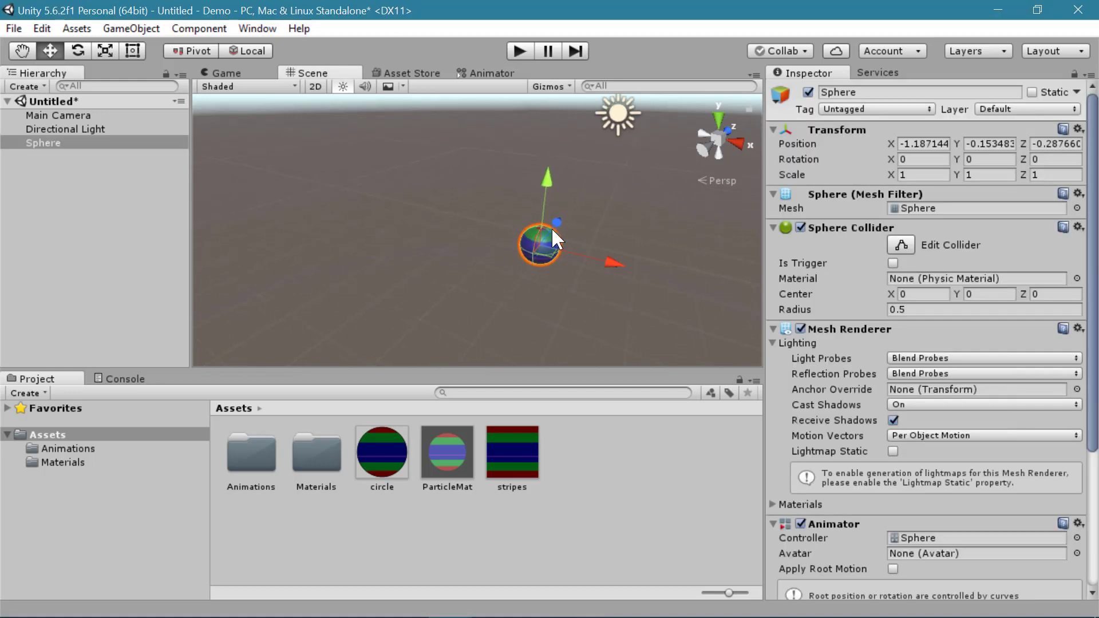
left_click_drag(551, 228, 634, 171, "alt")
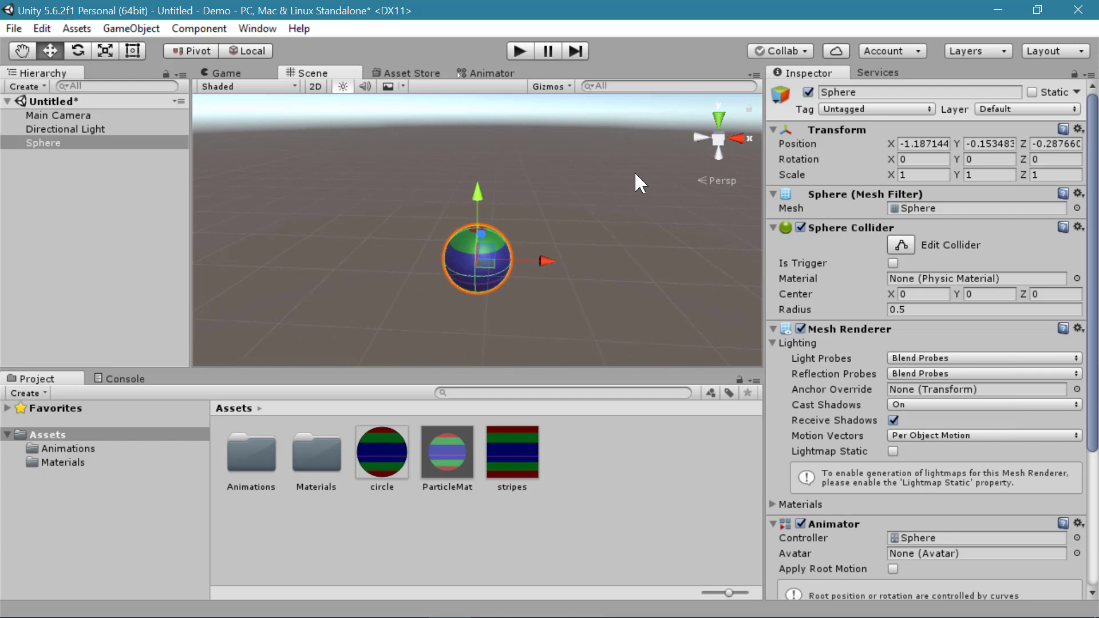
left_click(60, 166)
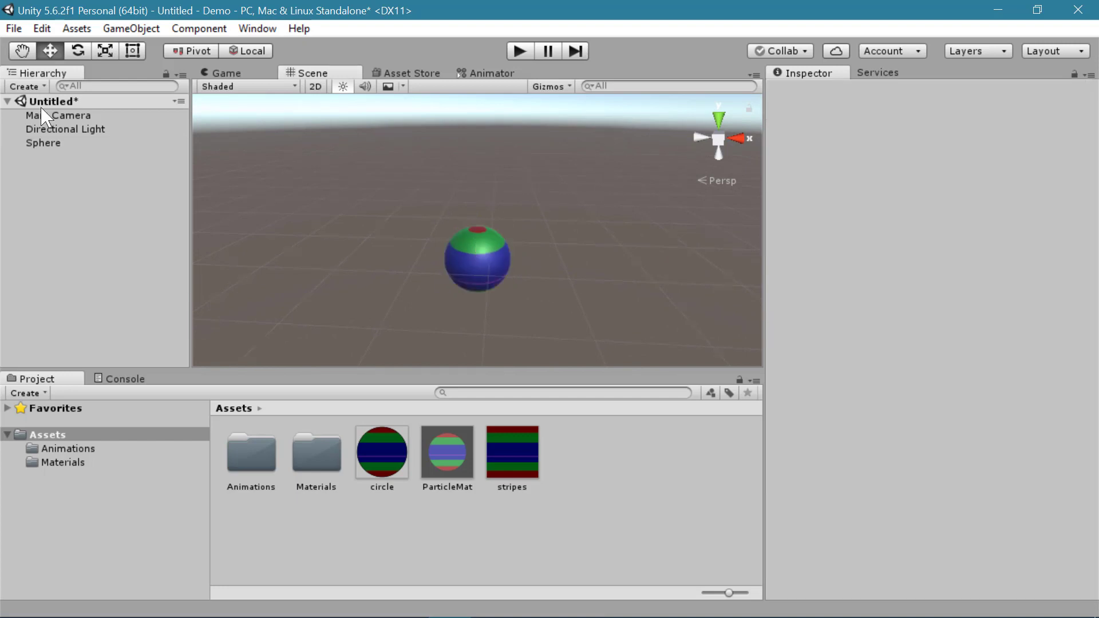
left_click(60, 143)
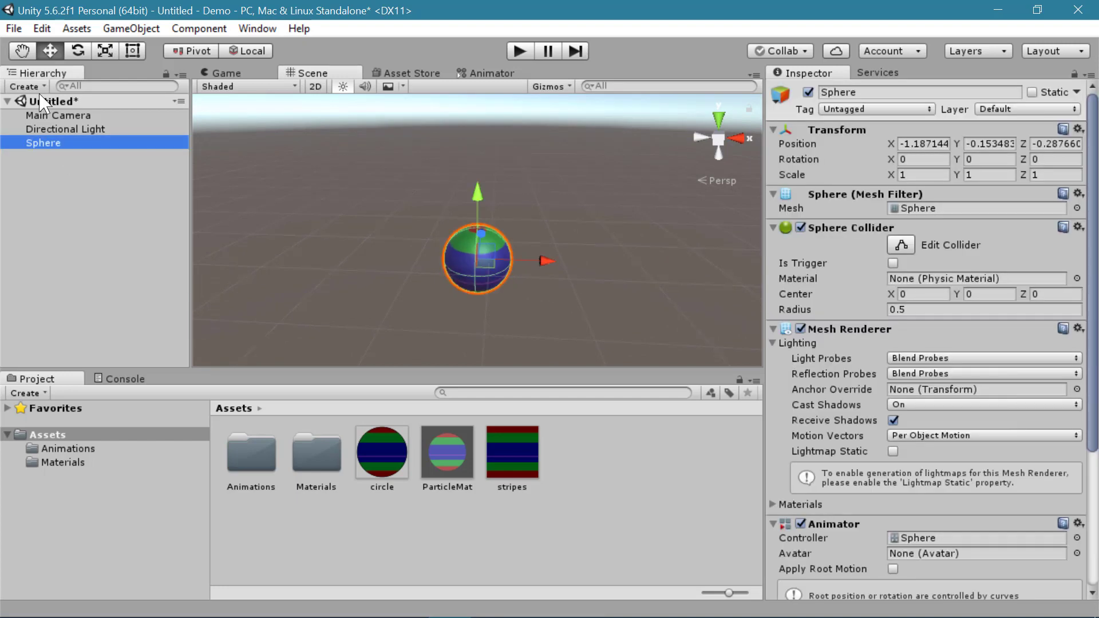
left_click(80, 172)
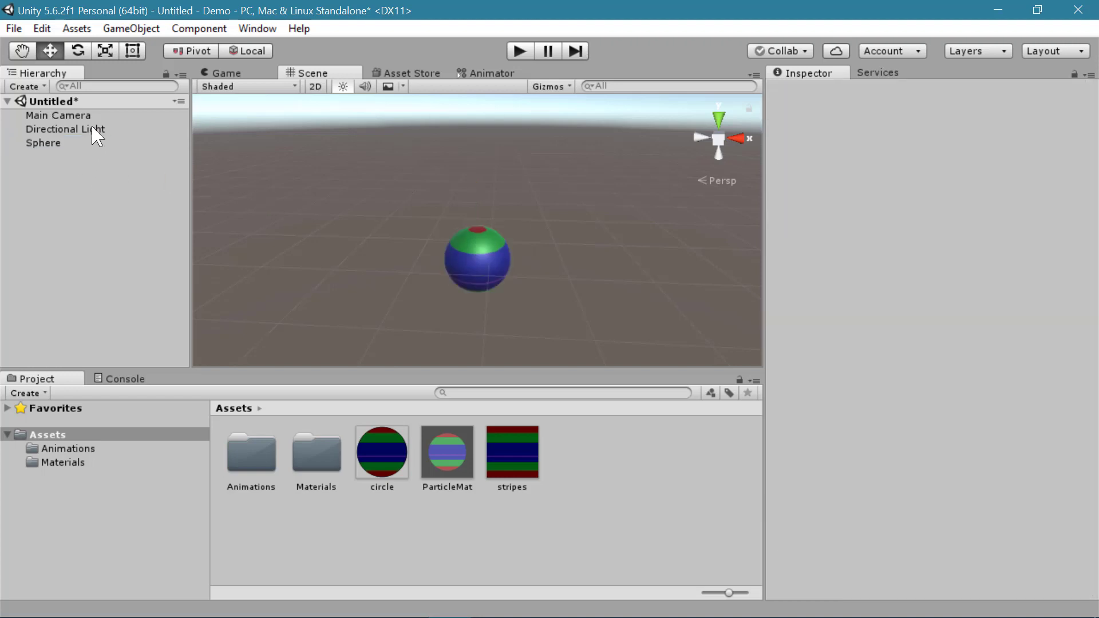
left_click(66, 144)
scroll(847, 386, "down", 5)
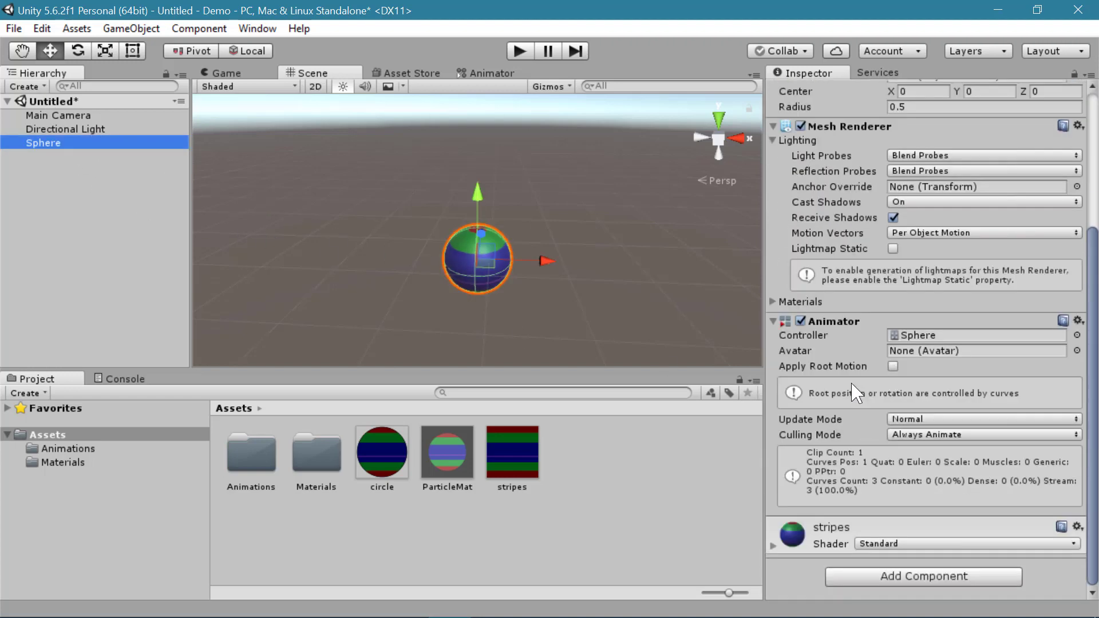
right_click(834, 331)
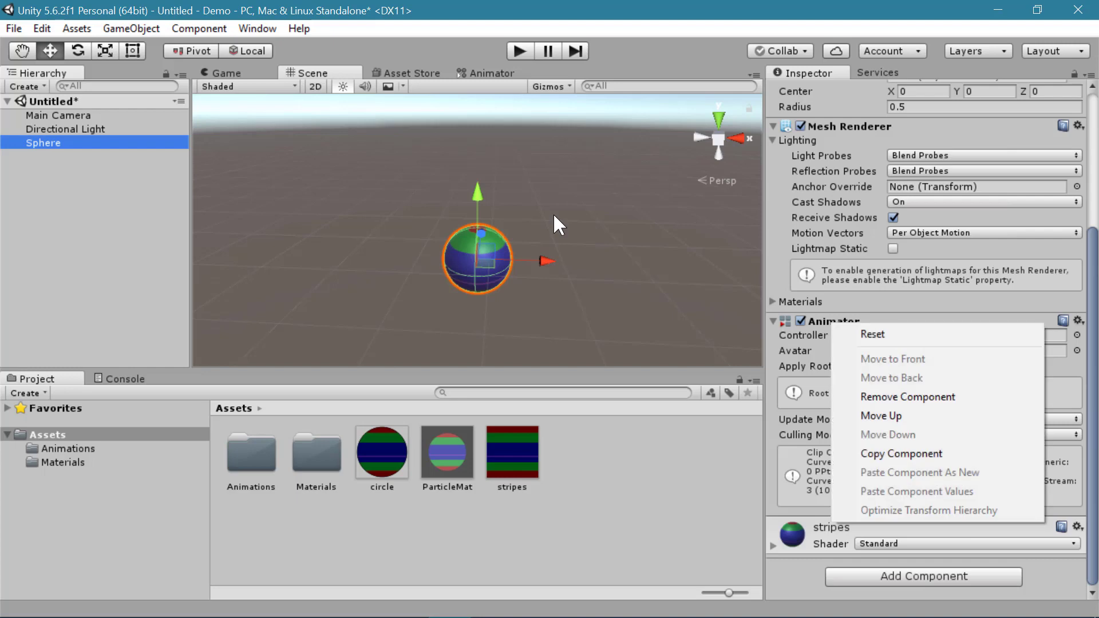
left_click(907, 396)
Delete the Bounce clip and the Sphere controller from the Animations folder.
double_click(256, 453)
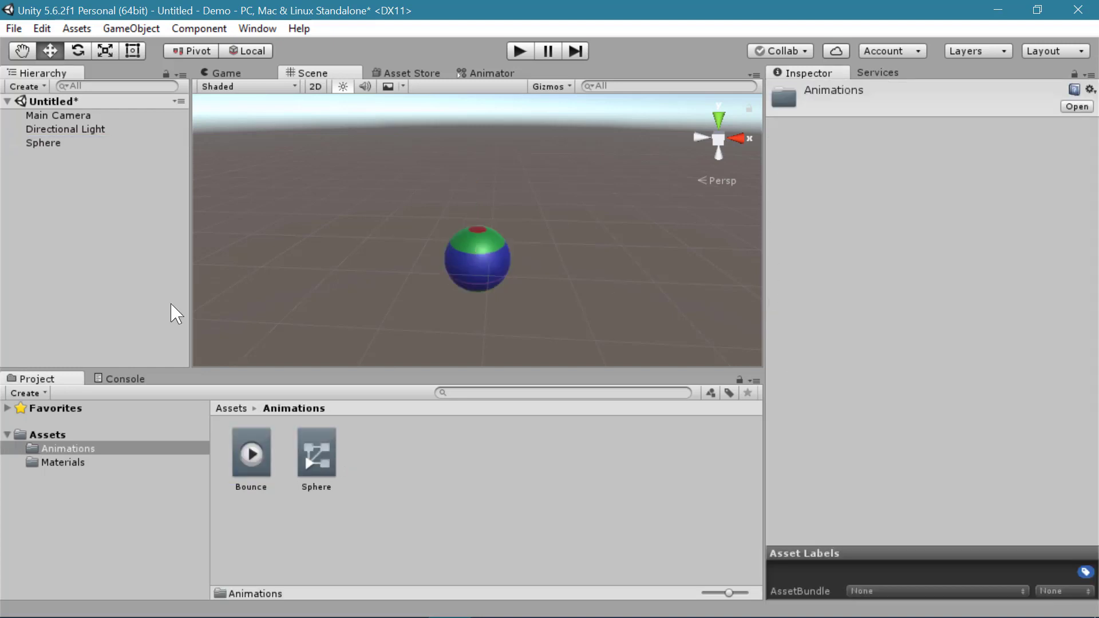
left_click(251, 456)
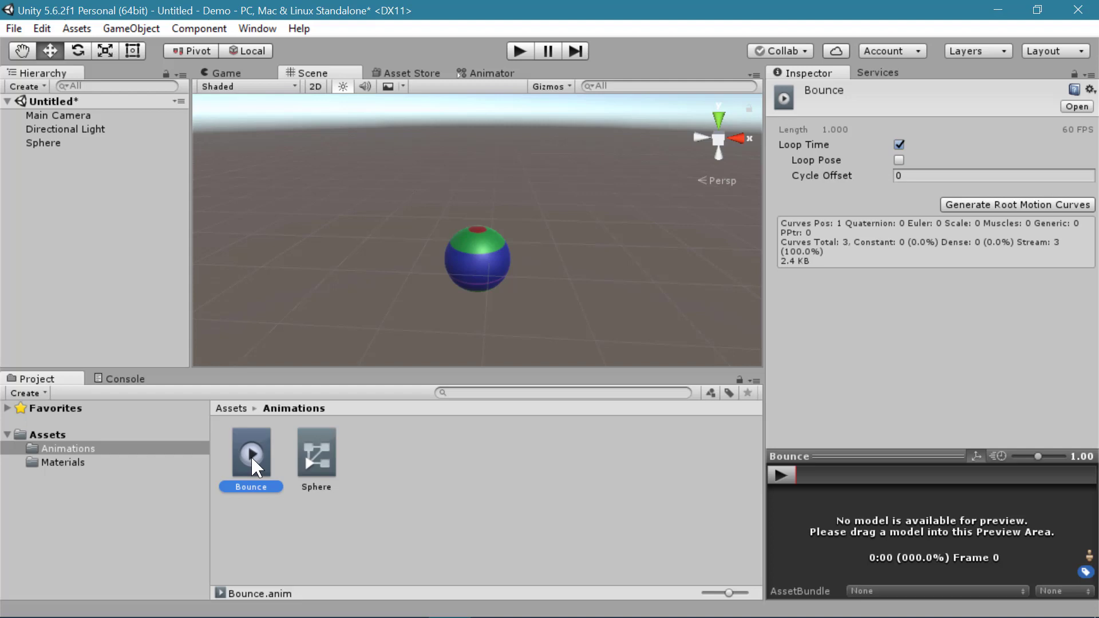
key("Delete")
left_click(598, 352)
left_click(236, 457)
key("Delete")
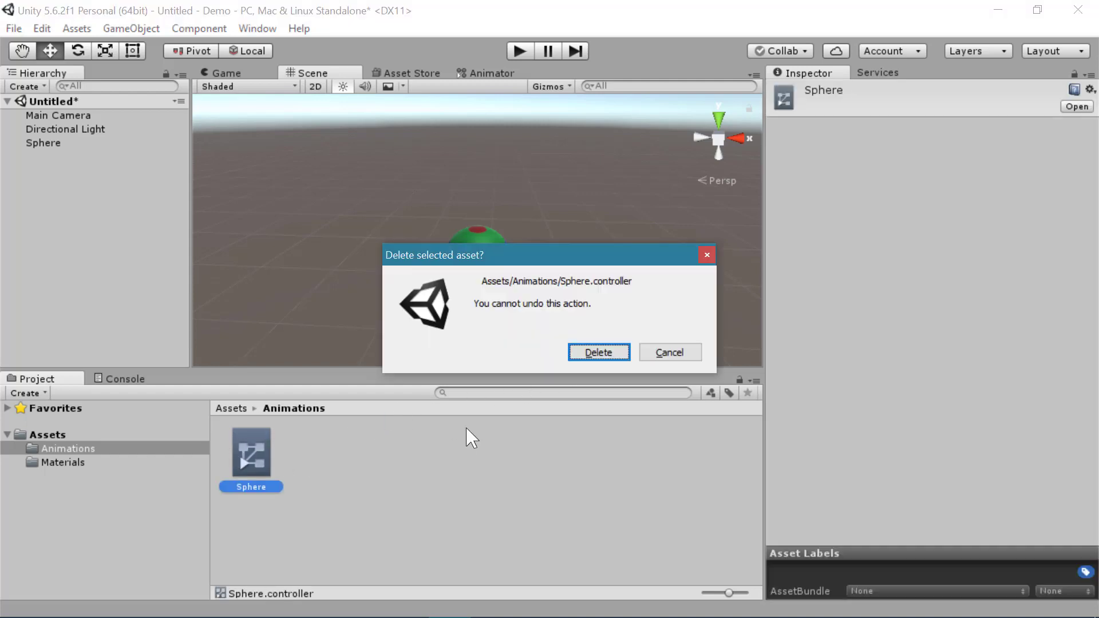
left_click(592, 353)
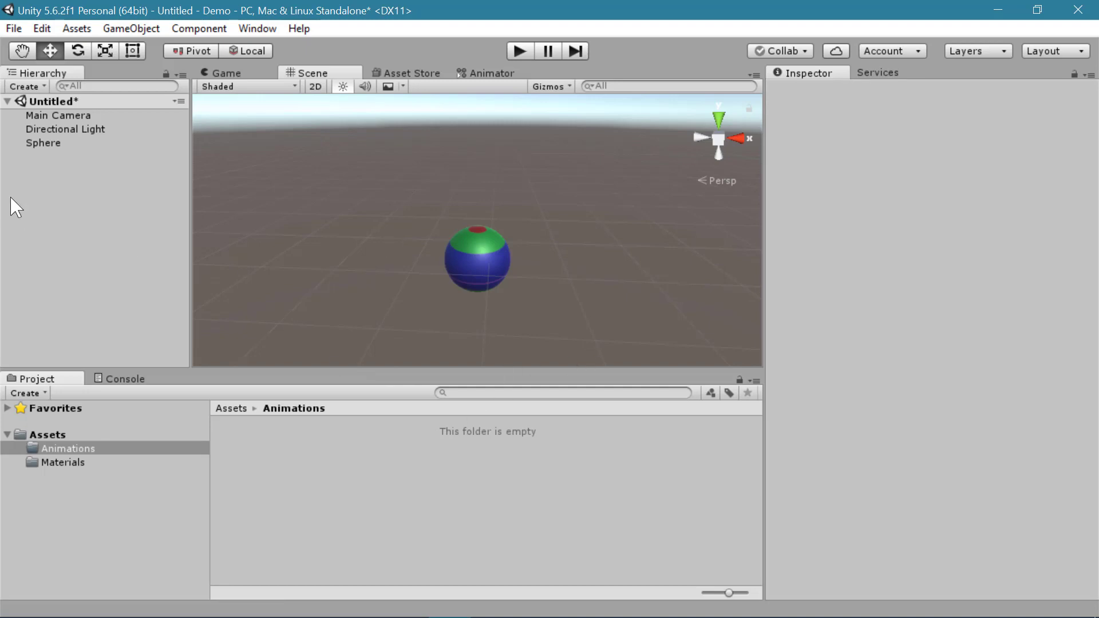
Create an empty GameObject and make it a child of the Sphere.
left_click(80, 144)
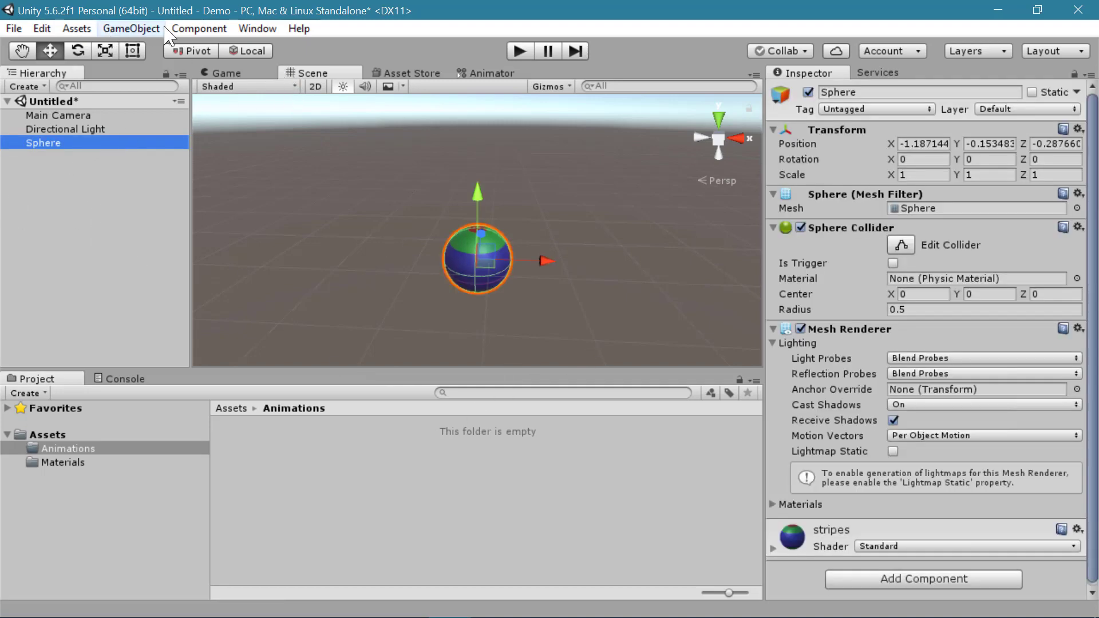
left_click(131, 28)
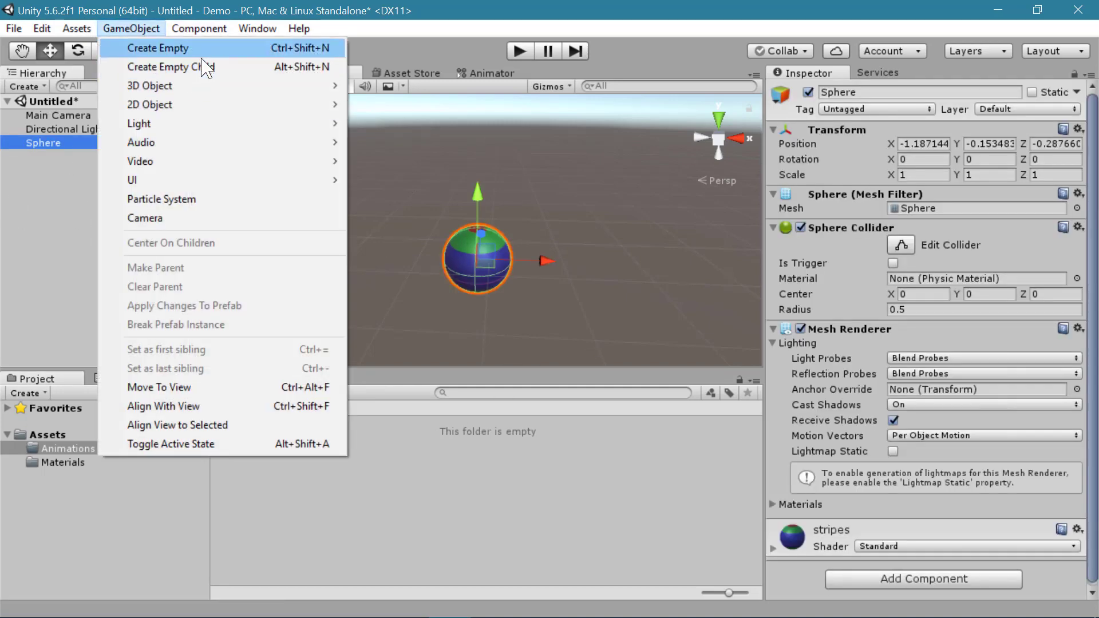
left_click(154, 47)
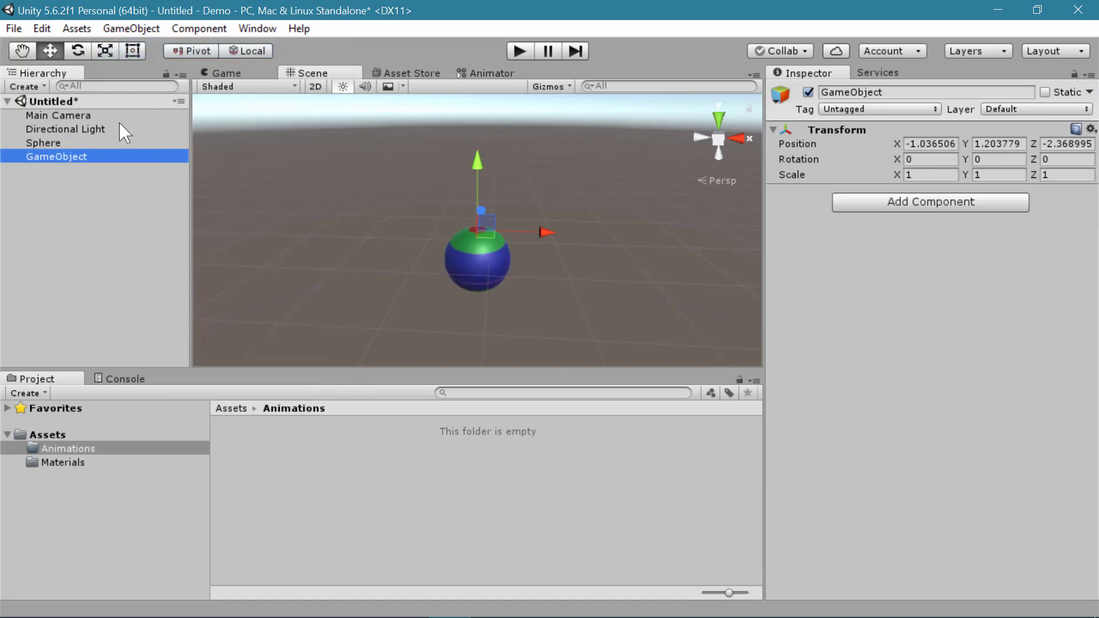
left_click(71, 158, "ctrl")
mouse_move(68, 160)
left_mouse_down()
mouse_move(72, 139)
mouse_move(73, 180)
left_mouse_up()
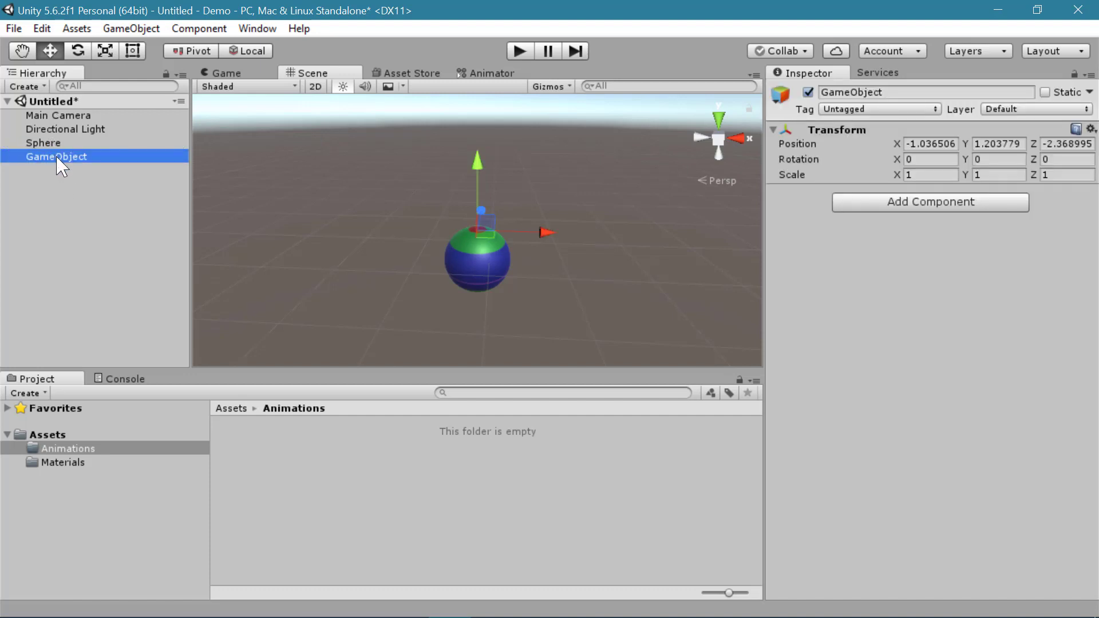
left_click_drag(60, 157, 58, 140)
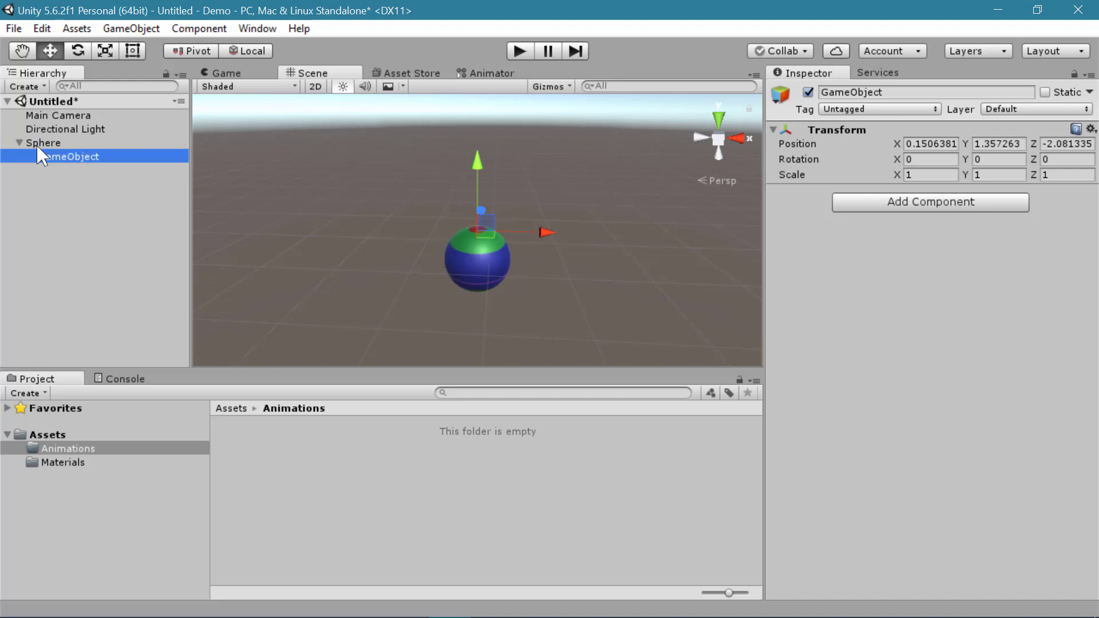
Set the child GameObject's position to 0, 0, 0 and move it out of the Sphere to the scene's root level.
left_click(931, 148)
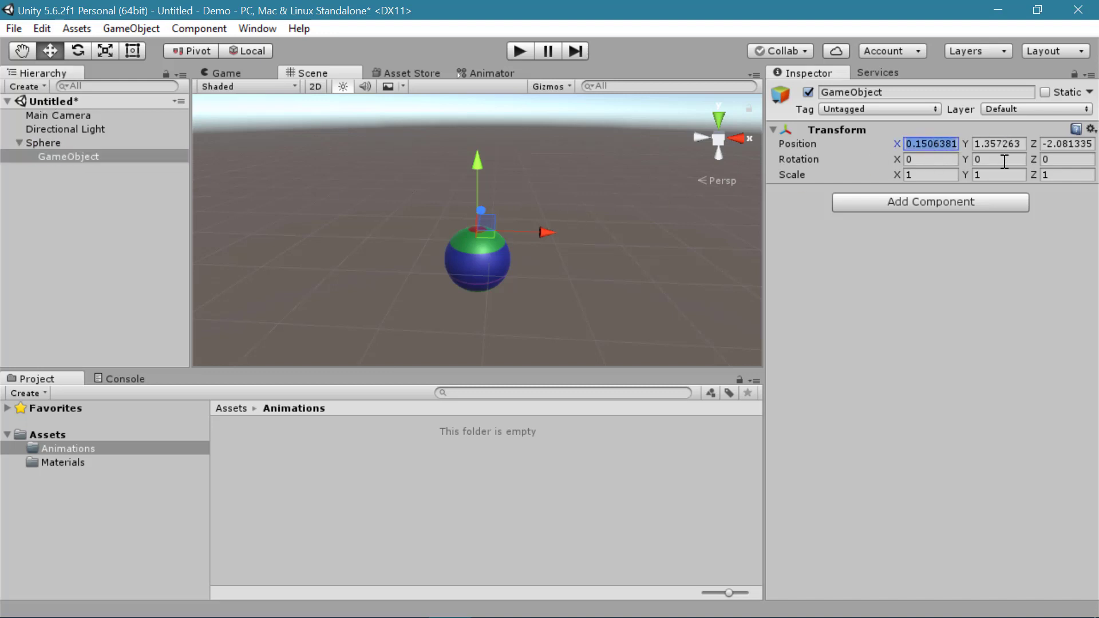
type("0")
left_click(1009, 143)
type("0")
left_click(1065, 144)
type("0")
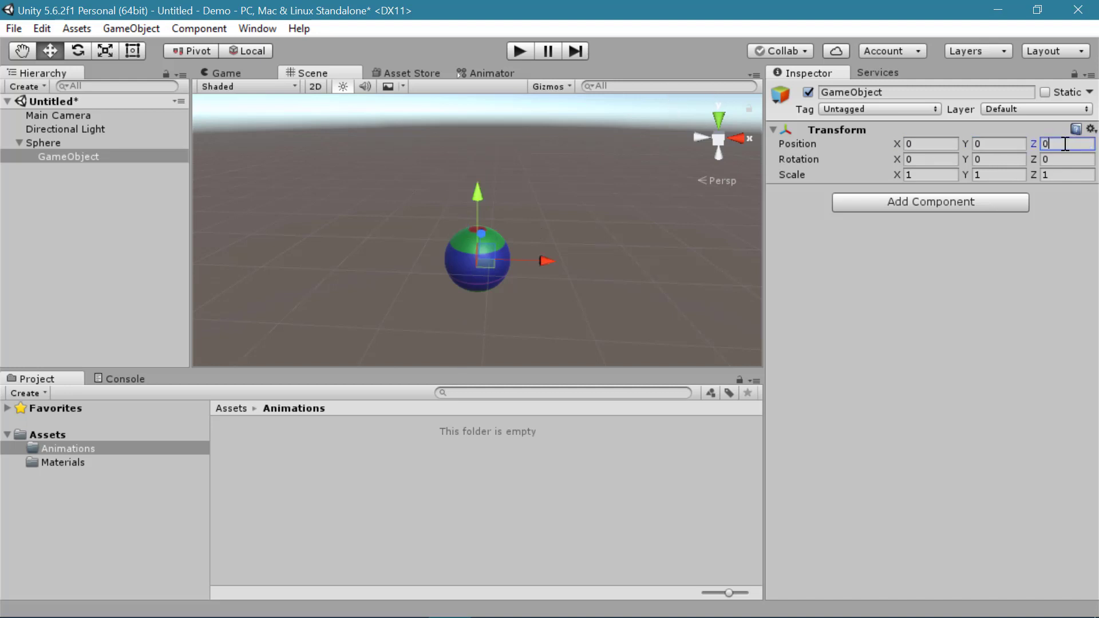
right_click_drag(633, 231, 670, 251)
left_click_drag(72, 160, 60, 209)
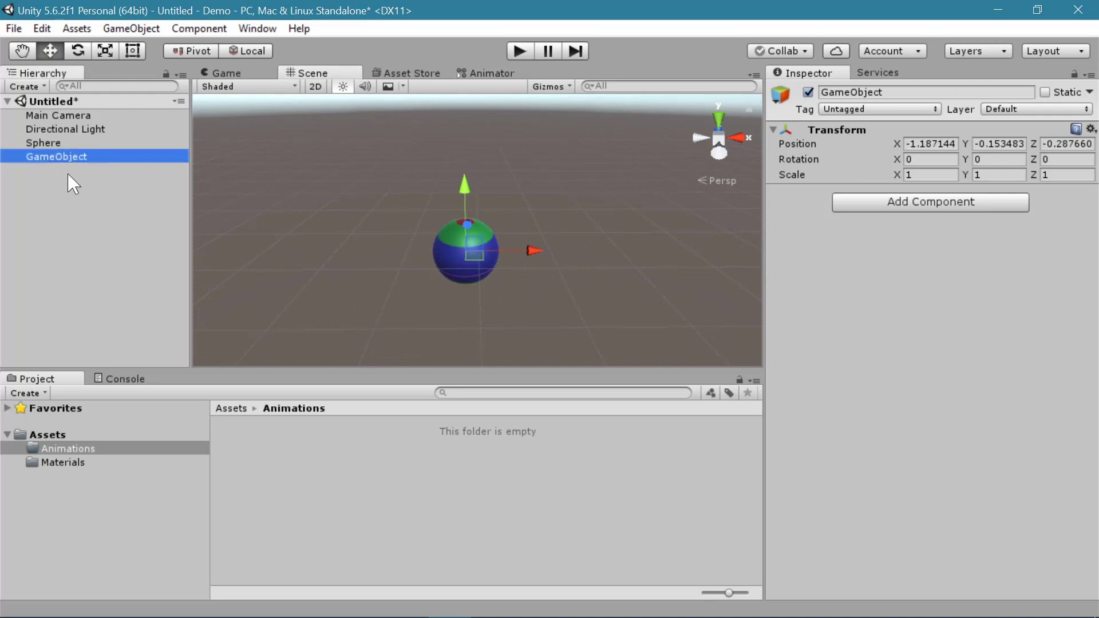
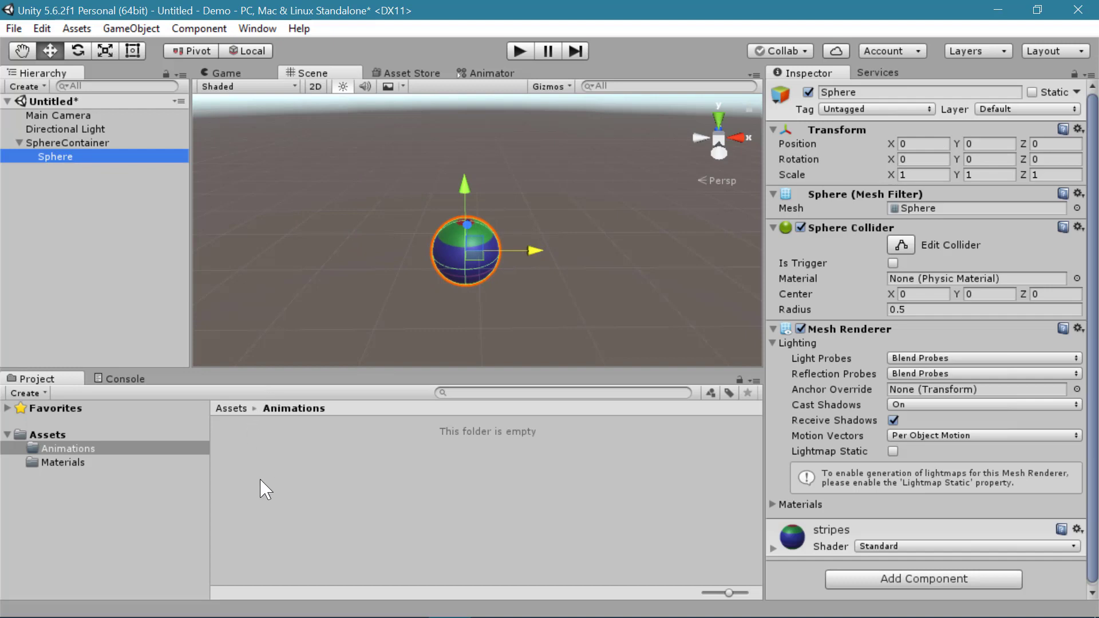
Create an animation clip named Bounce in the Animations folder and attach it to the Sphere inside SphereContainer.
right_click(262, 481)
mouse_move(443, 169)
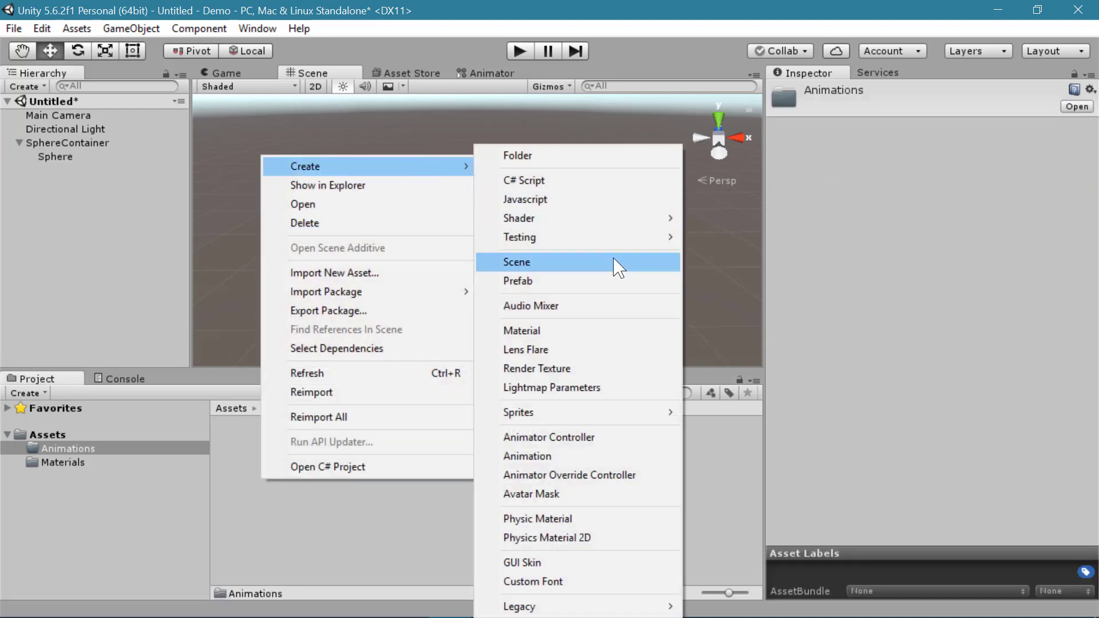
left_click(584, 456)
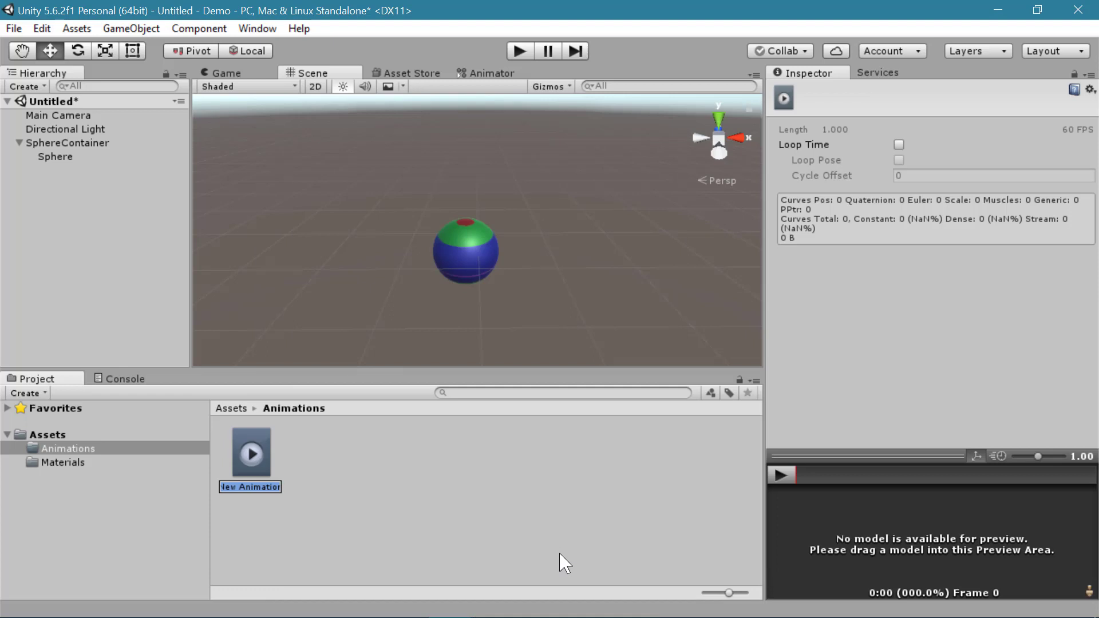
type("Bopu")
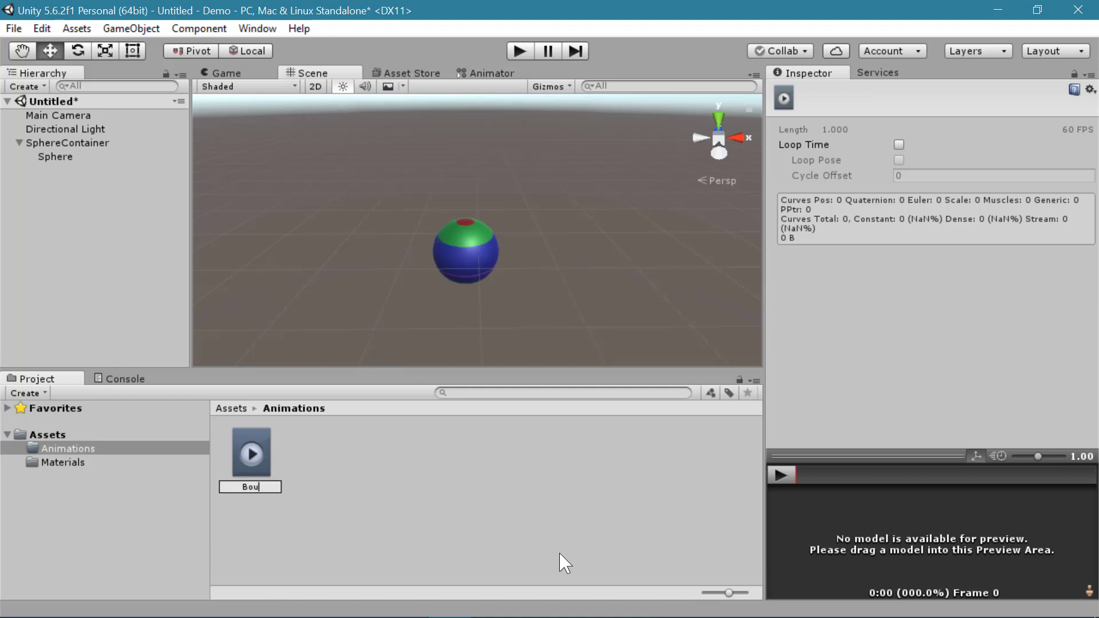
type("nce")
key("Return")
left_click(468, 241)
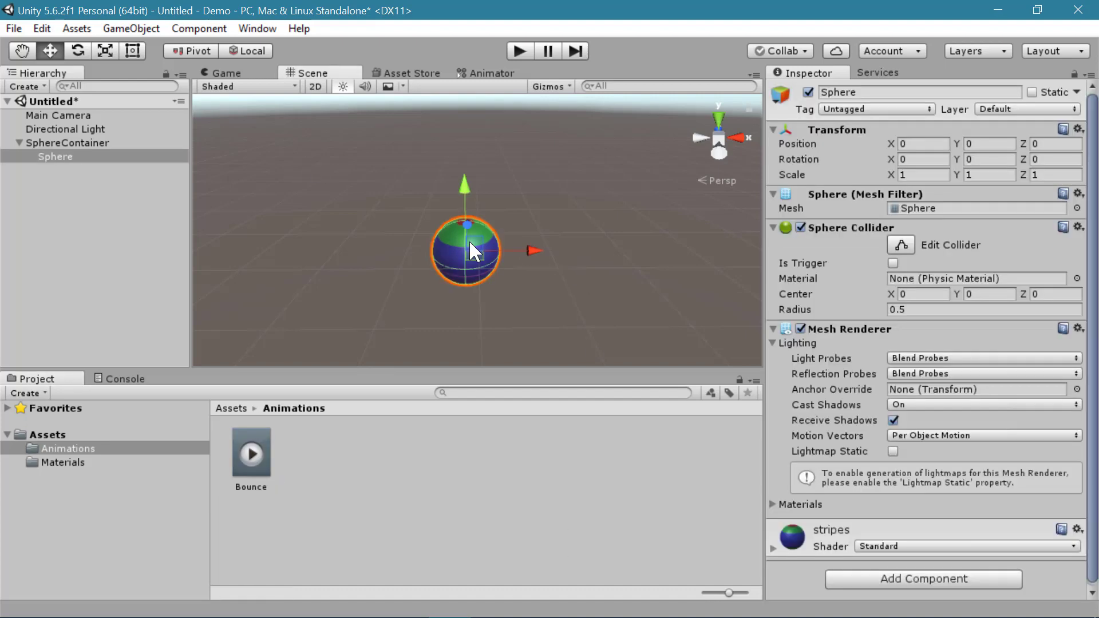
left_click_drag(253, 446, 932, 591)
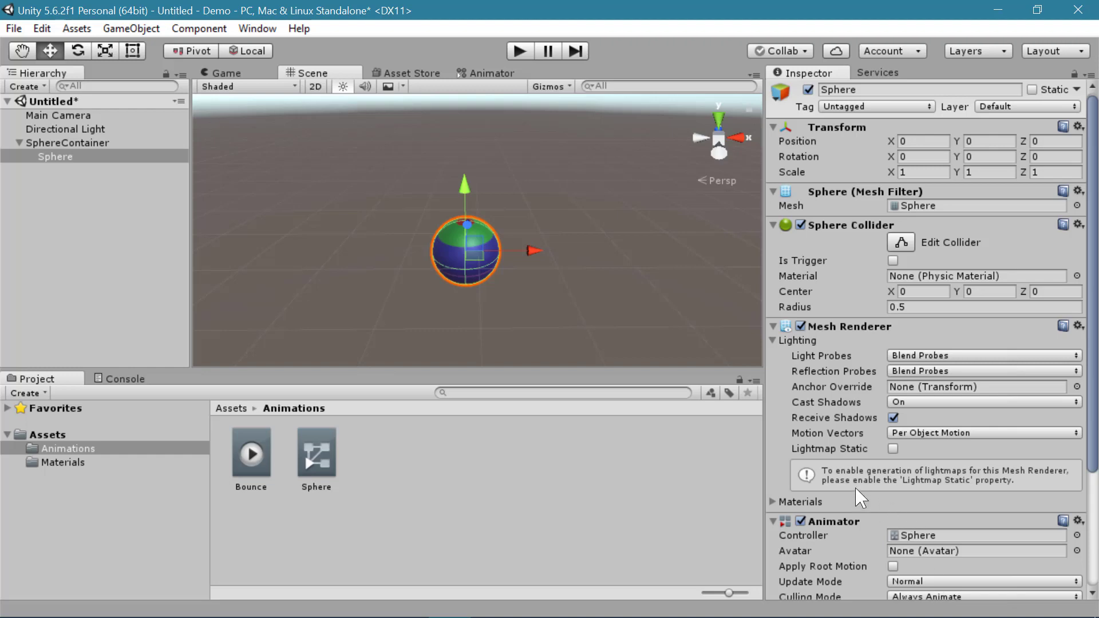
Open the Animation window for the Sphere and add its Transform Position property to the Bounce clip.
scroll(853, 500, "down", 3)
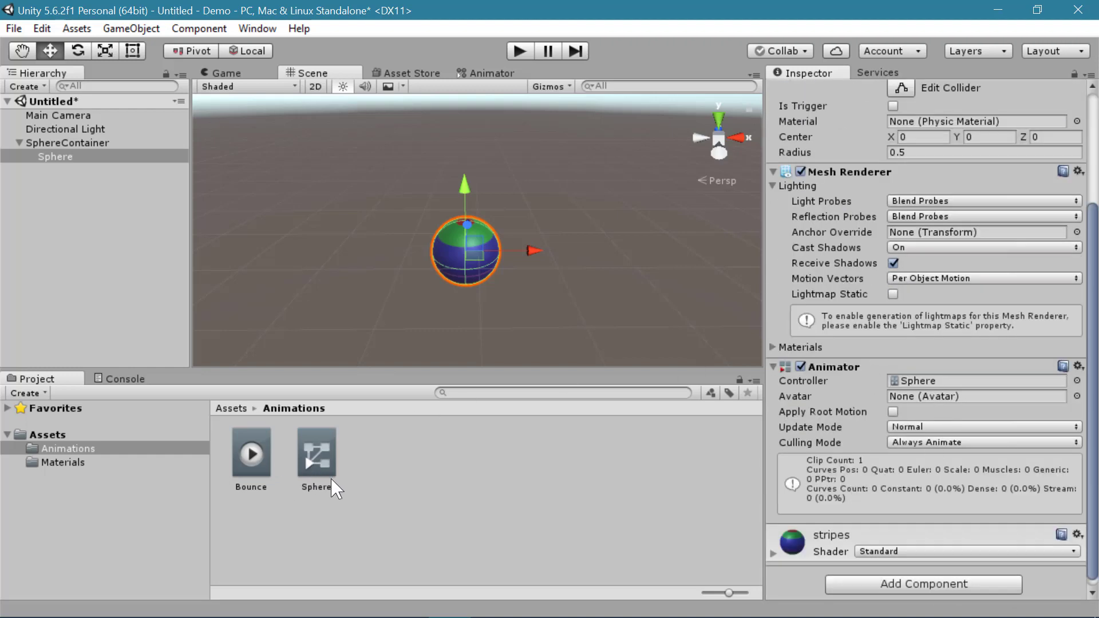
left_click(257, 28)
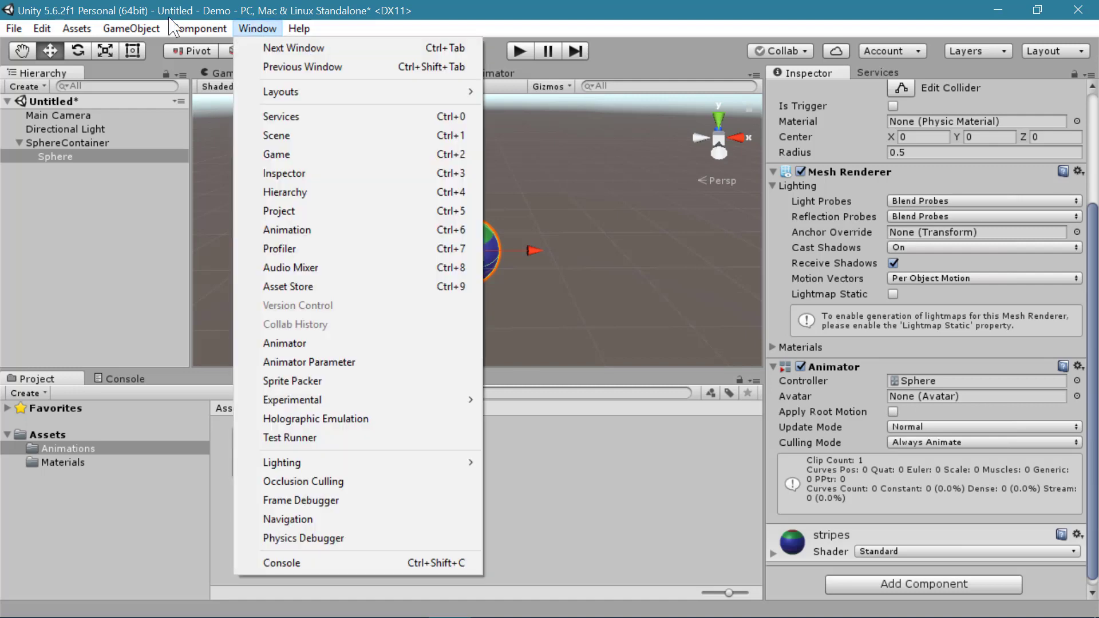
left_click(338, 232)
left_click(162, 485)
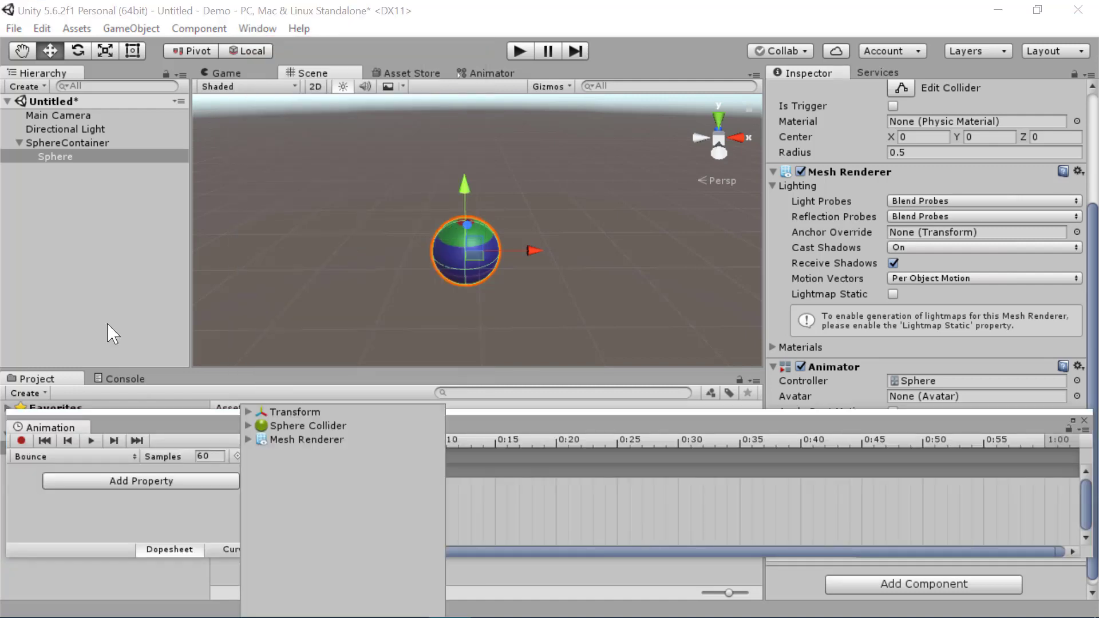
left_click(249, 412)
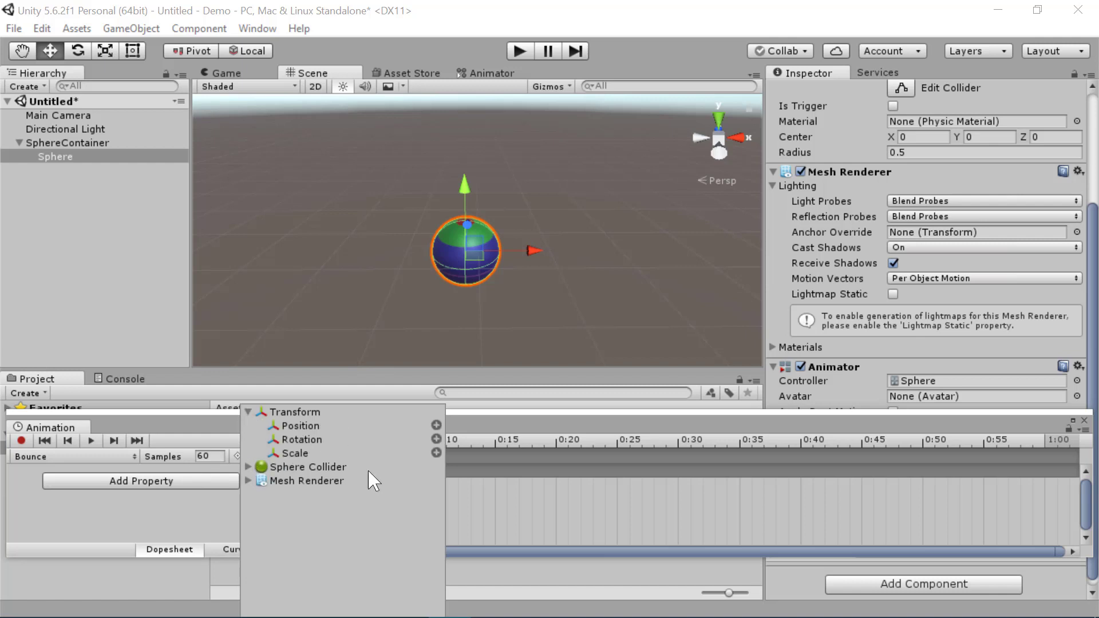
left_click(436, 426)
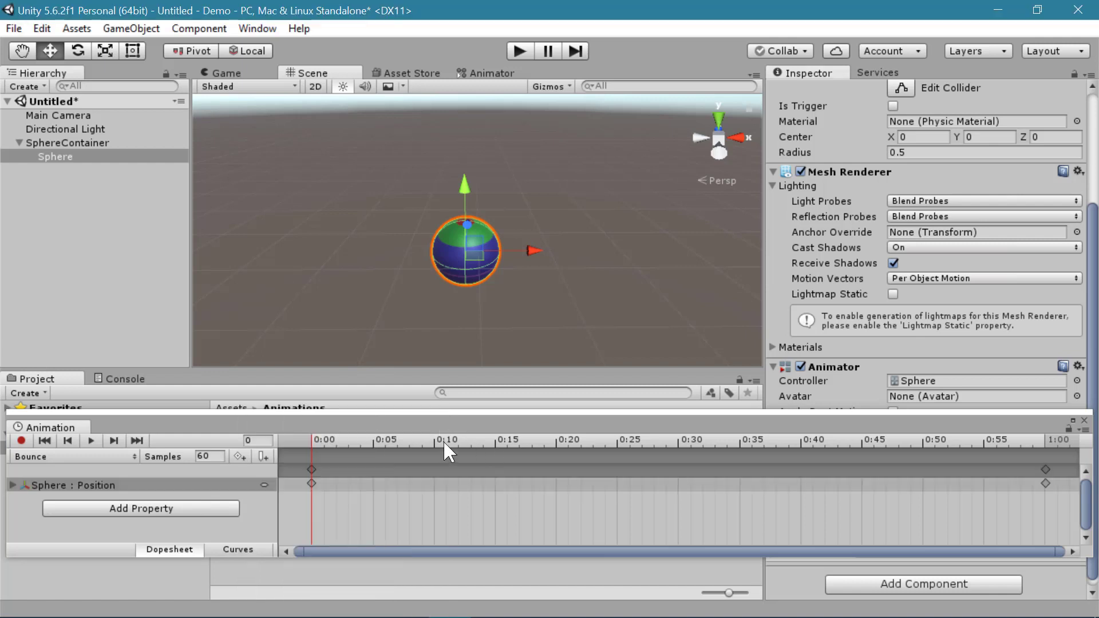
Examine the other properties of the Sphere's Transform, Sphere Collider and Mesh Renderer that can be animated.
left_click(167, 508)
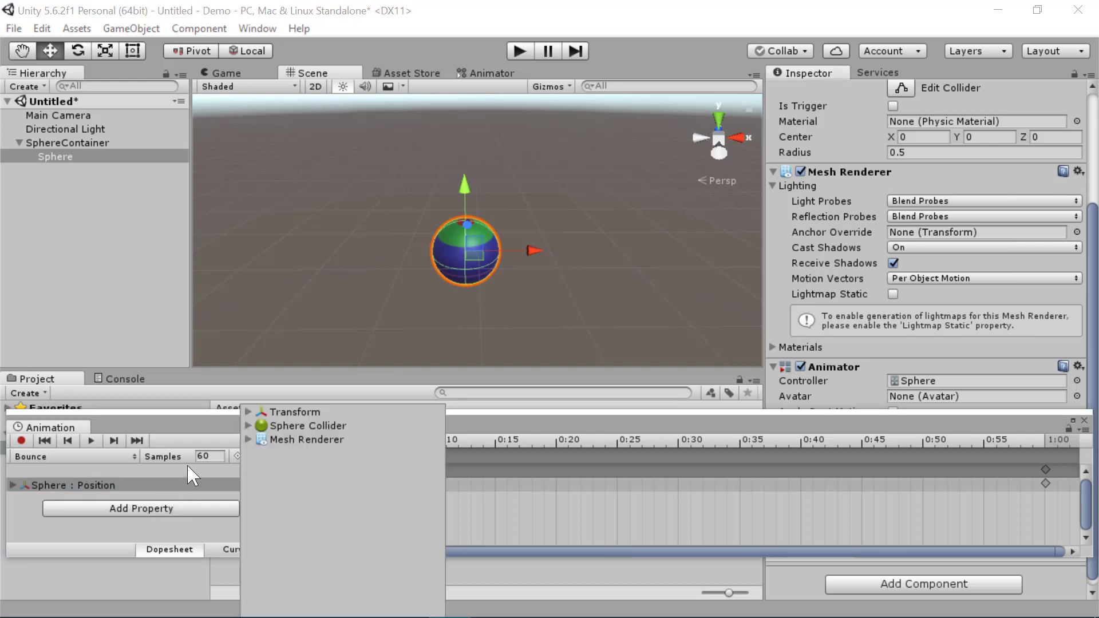
left_click(247, 411)
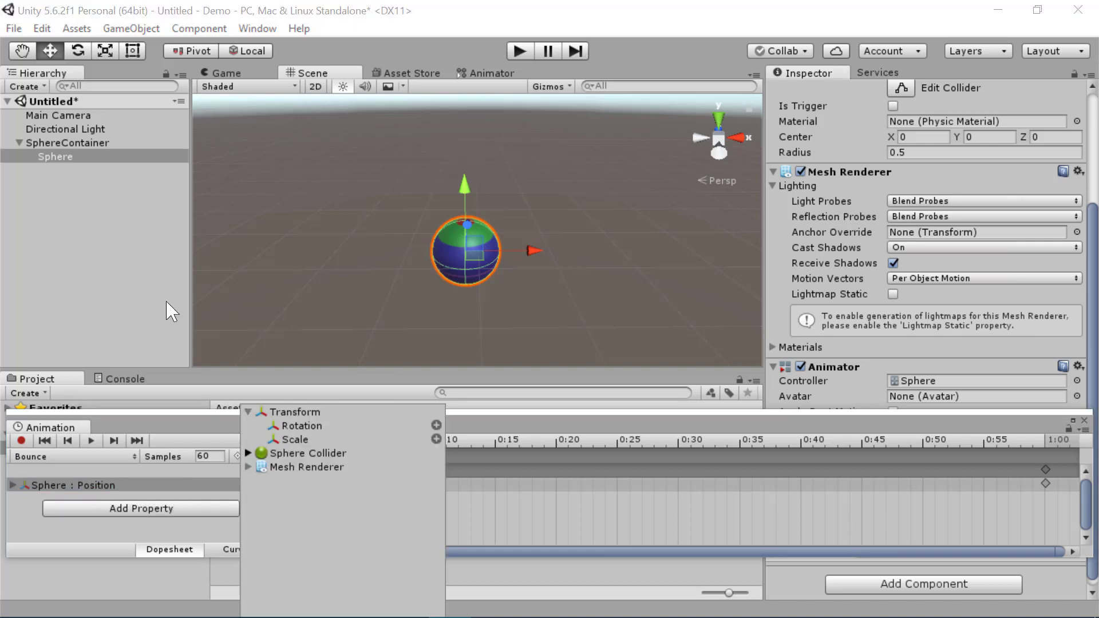
left_click(247, 453)
left_click(248, 522)
scroll(298, 544, "down", 3)
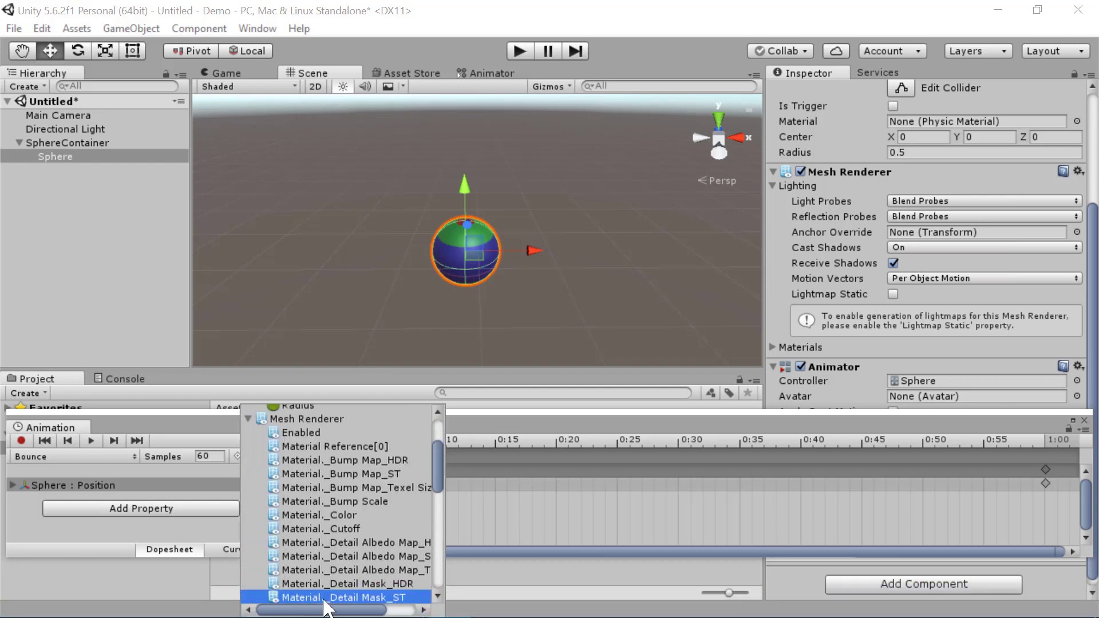
scroll(389, 484, "up", 3)
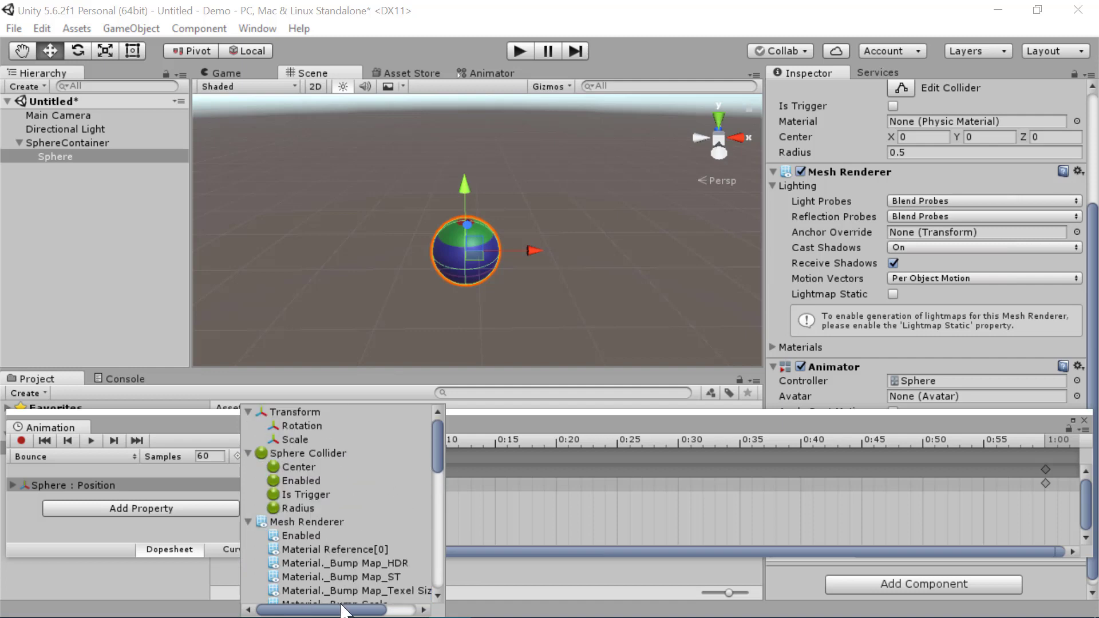
left_click_drag(342, 610, 418, 610)
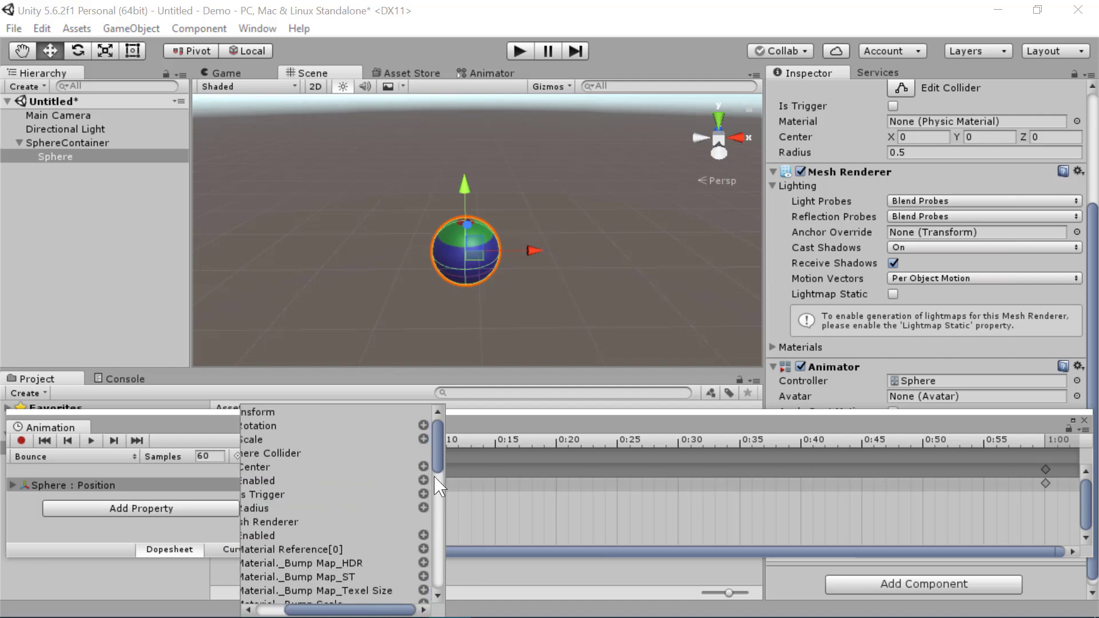
left_click(538, 505)
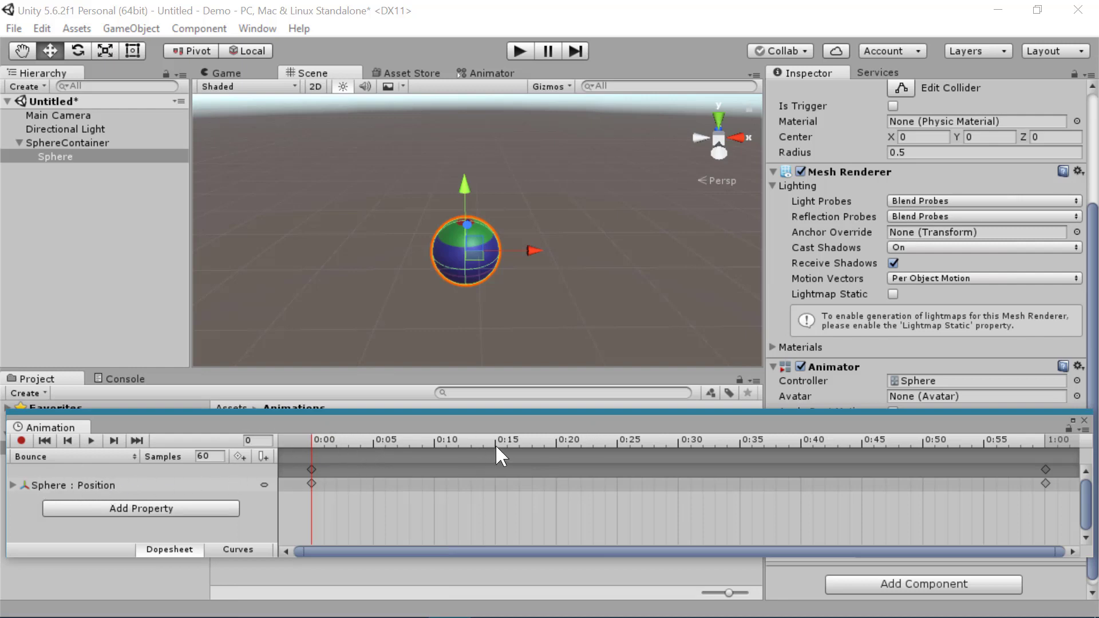
Add a position keyframe at 0:30 with the Sphere raised along the Y axis, and scrub the timeline to check the motion.
left_click_drag(388, 437, 696, 438)
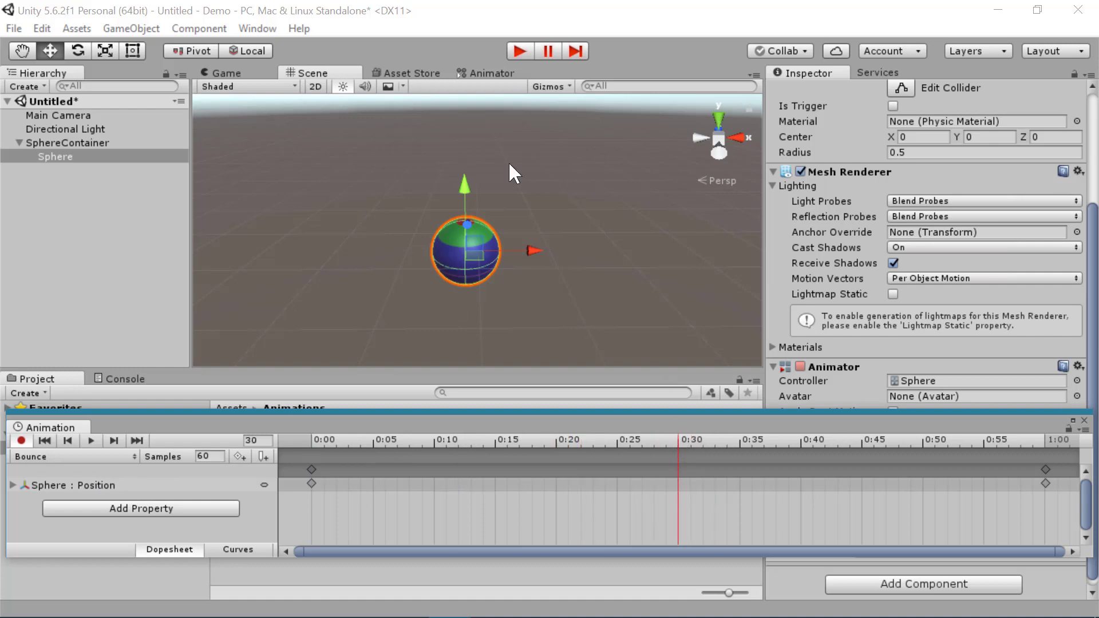
left_click_drag(466, 180, 478, 85)
scroll(498, 144, "down", 3)
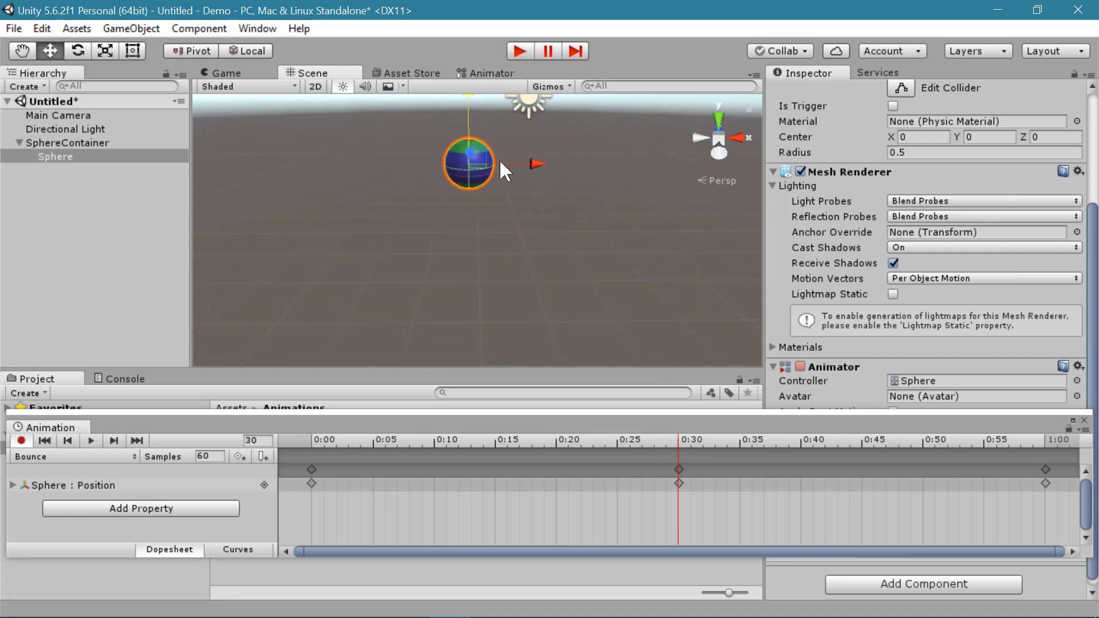
left_click(666, 439)
left_click_drag(647, 445, 544, 447)
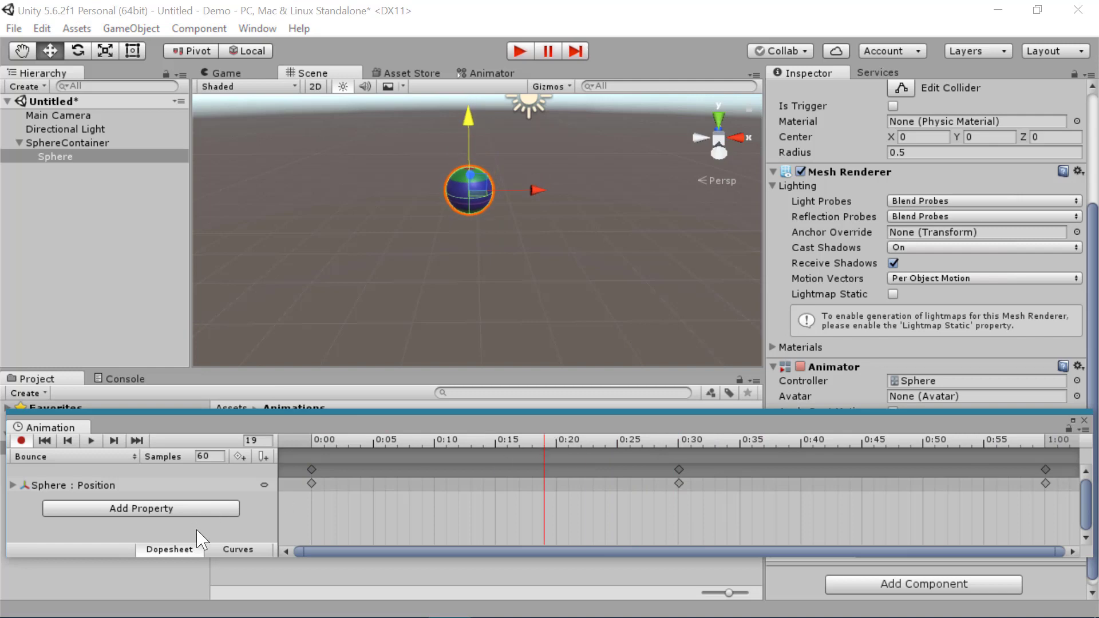
Steepen the Y position curve's tangents at the 0:00 and 1:00 keyframes, preview the Bounce clip and close the Animation window.
left_click(237, 550)
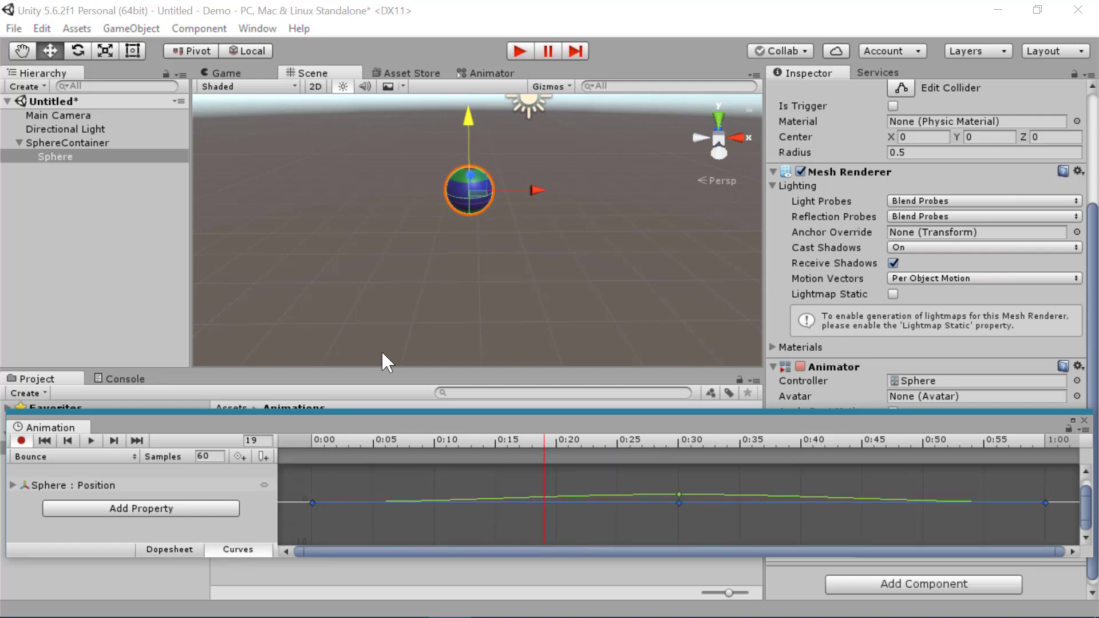
scroll(576, 522, "up", 2)
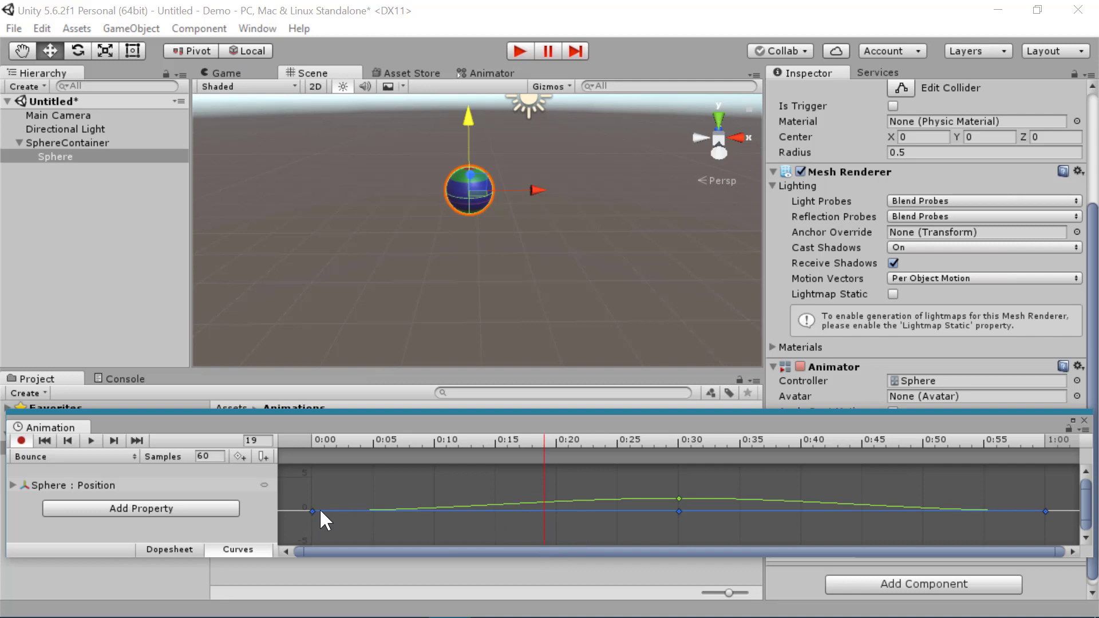
left_click(483, 505)
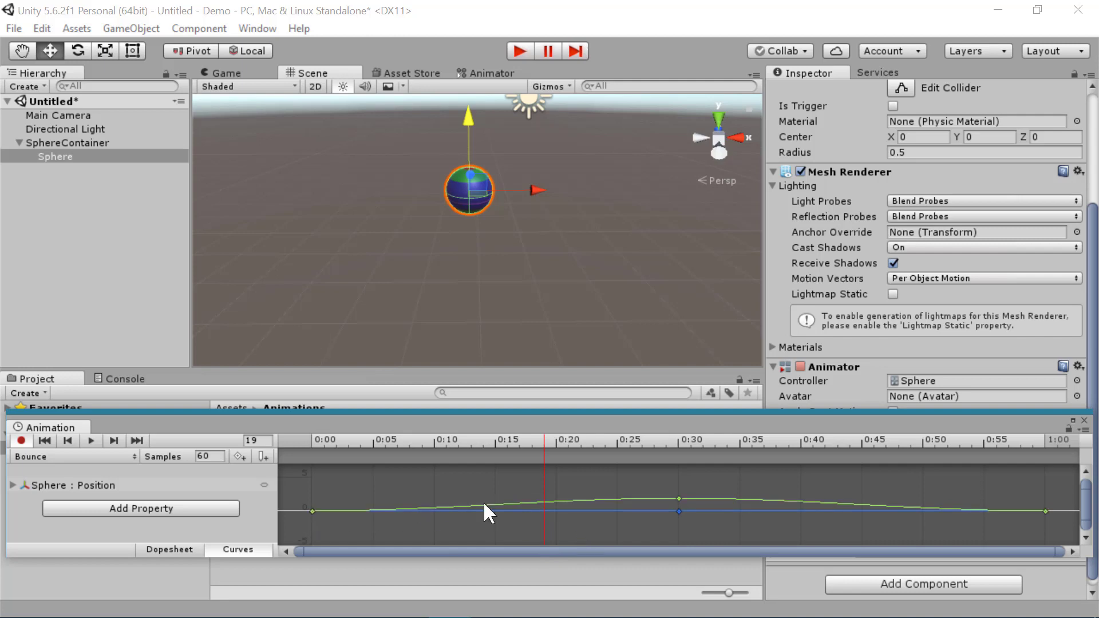
left_click(312, 510)
left_click_drag(355, 510, 359, 508)
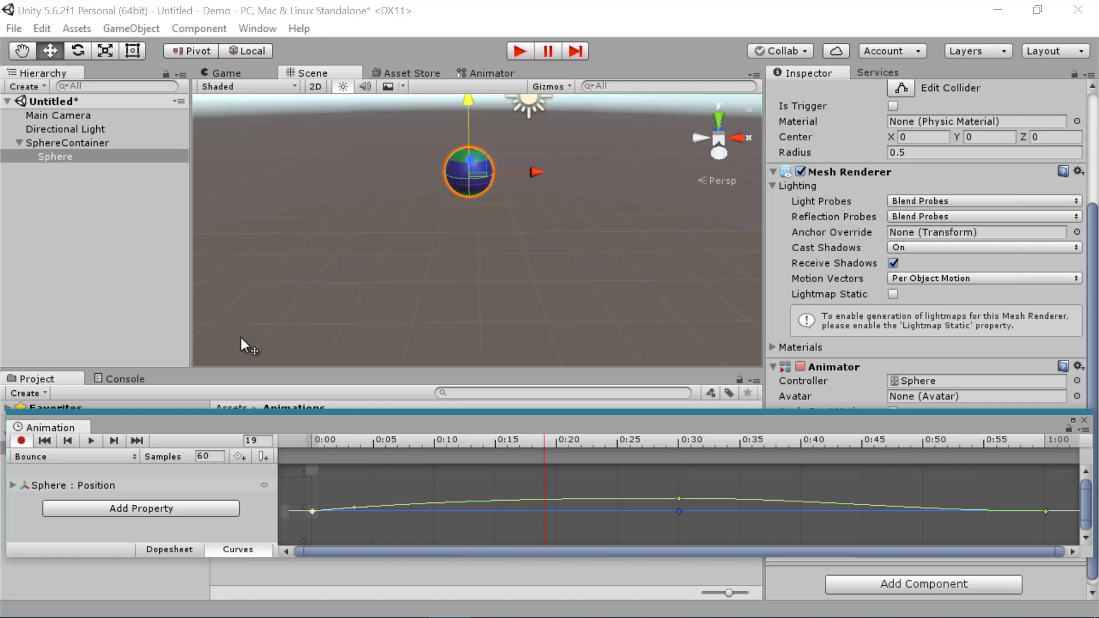
left_click(1044, 511)
left_click_drag(1002, 510, 1005, 508)
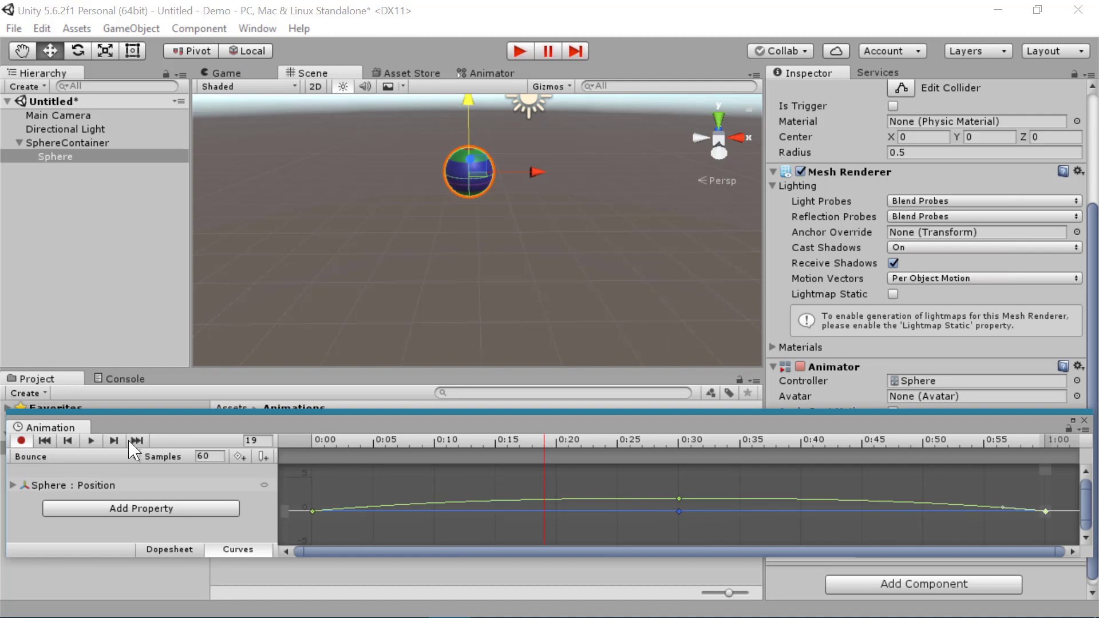
left_click(90, 440)
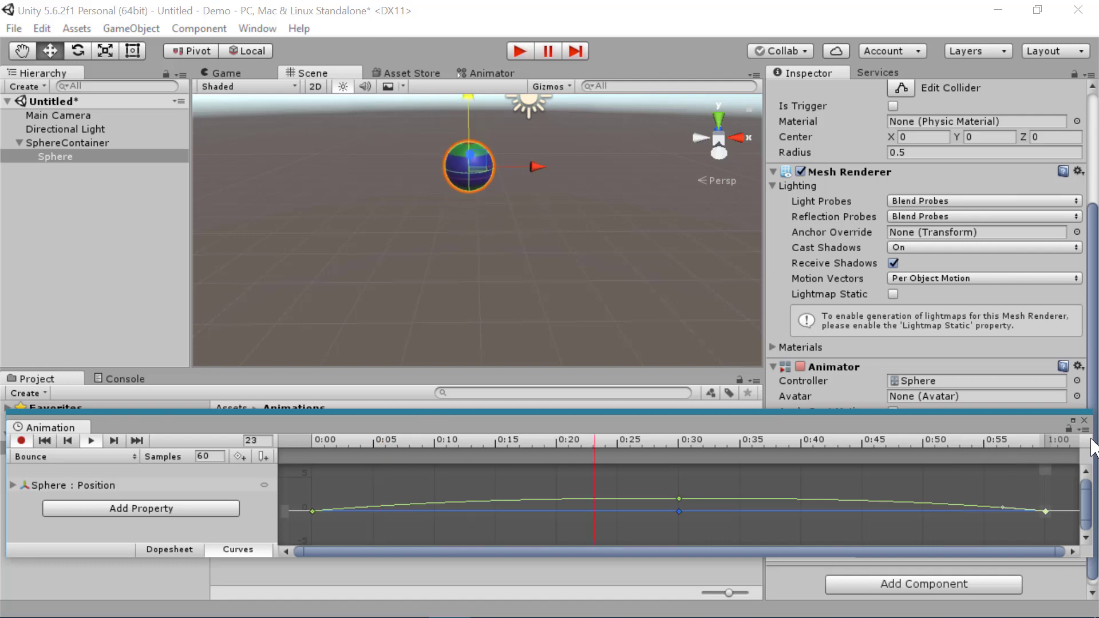
left_click(441, 498)
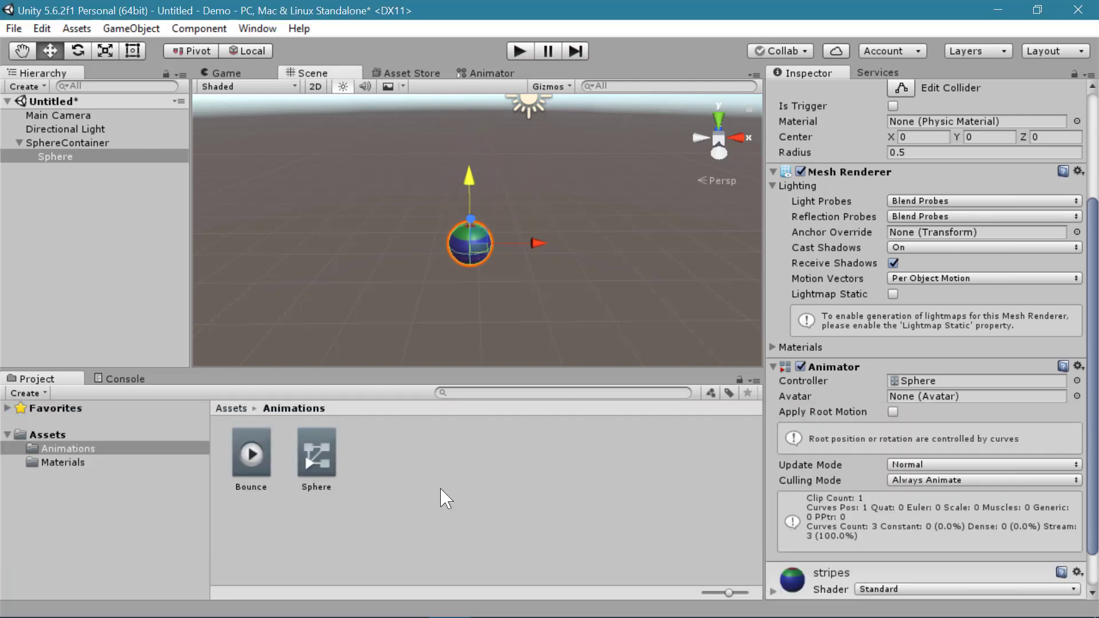
Enable Loop Time for the Bounce clip and test the bouncing sphere in Play mode.
left_click(249, 458)
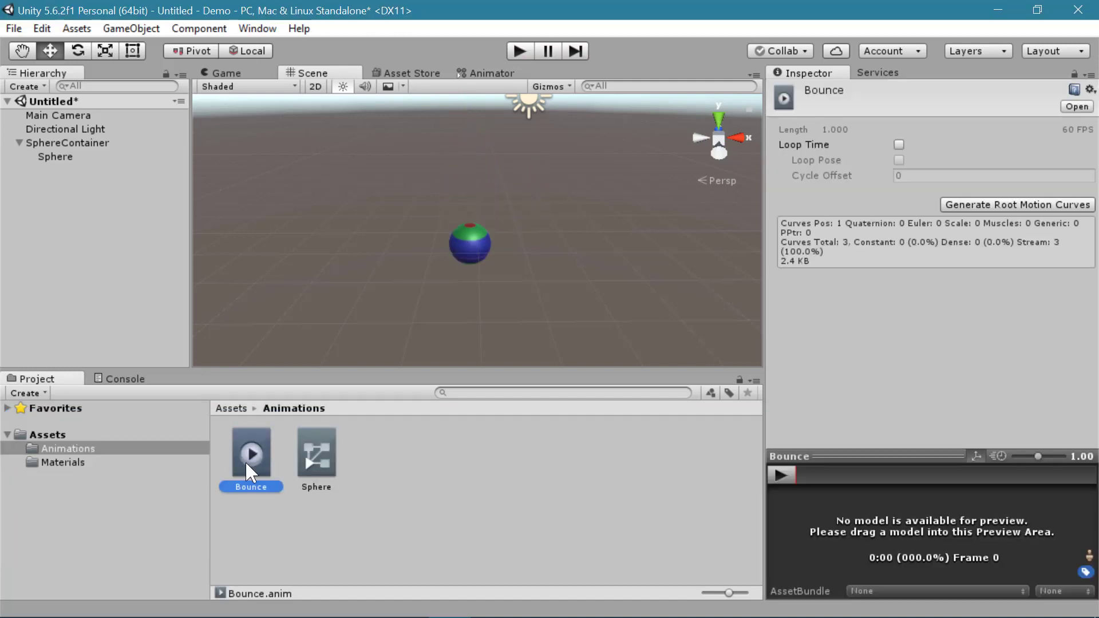
left_click(898, 145)
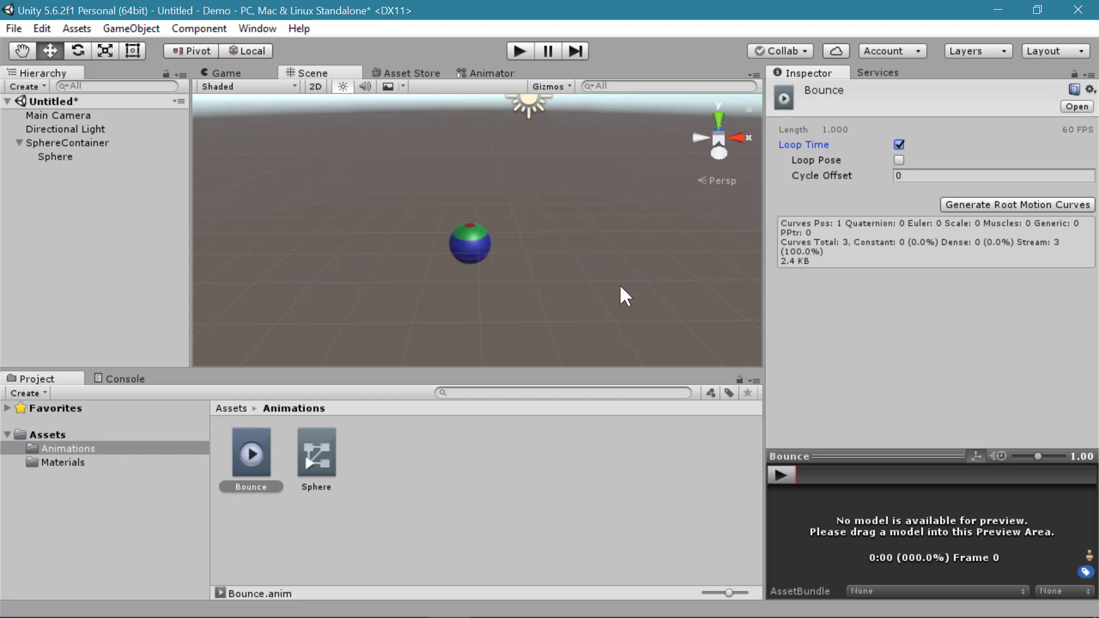
left_click(410, 190)
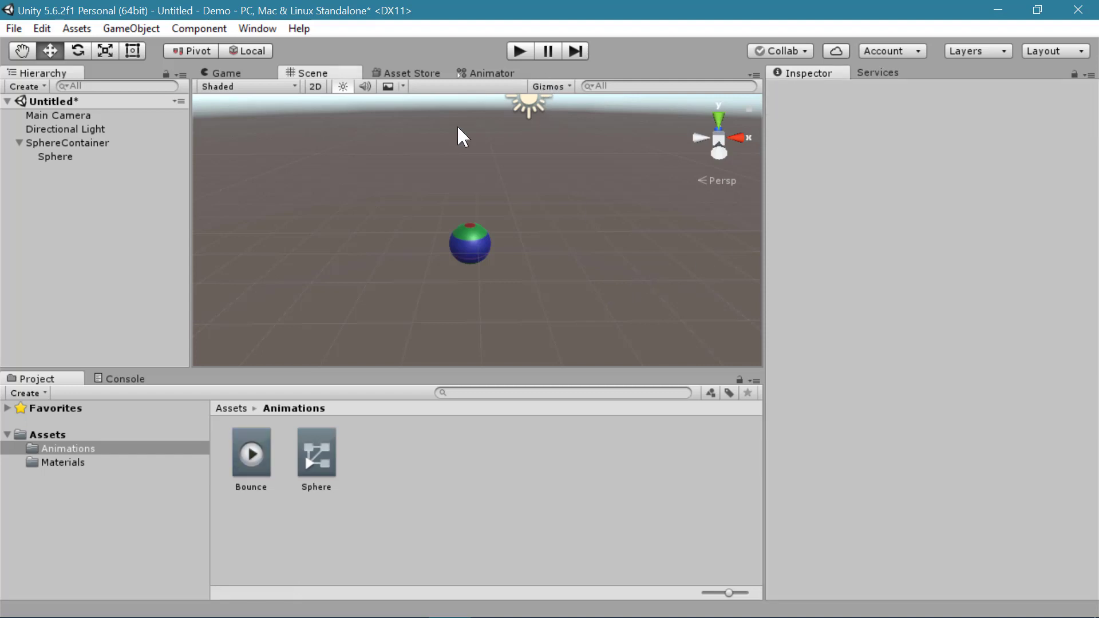
left_click(521, 52)
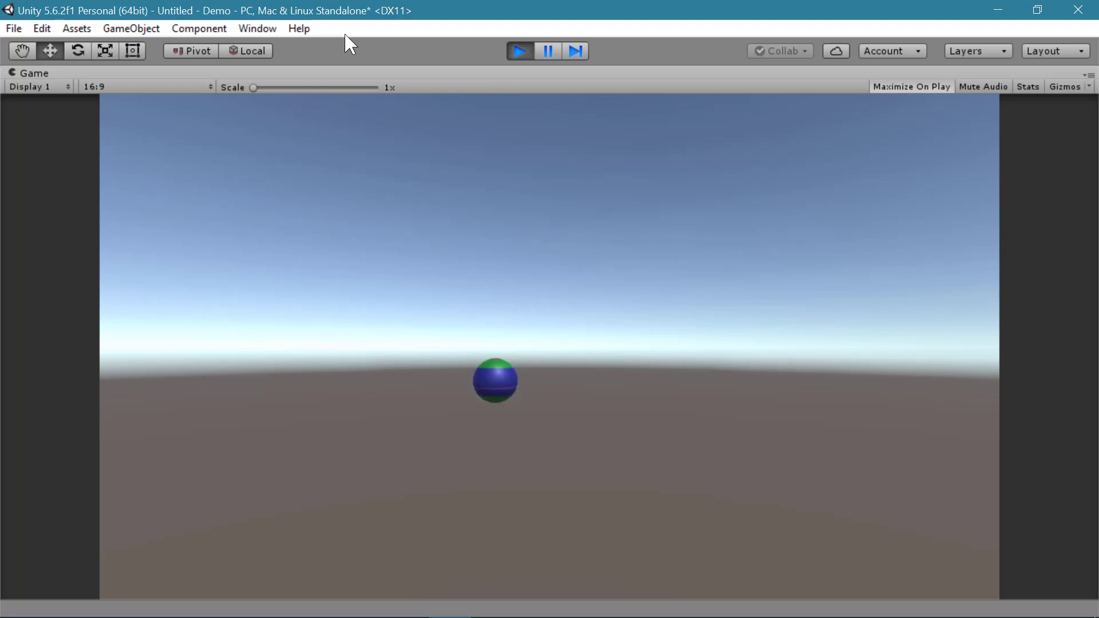
left_click(519, 51)
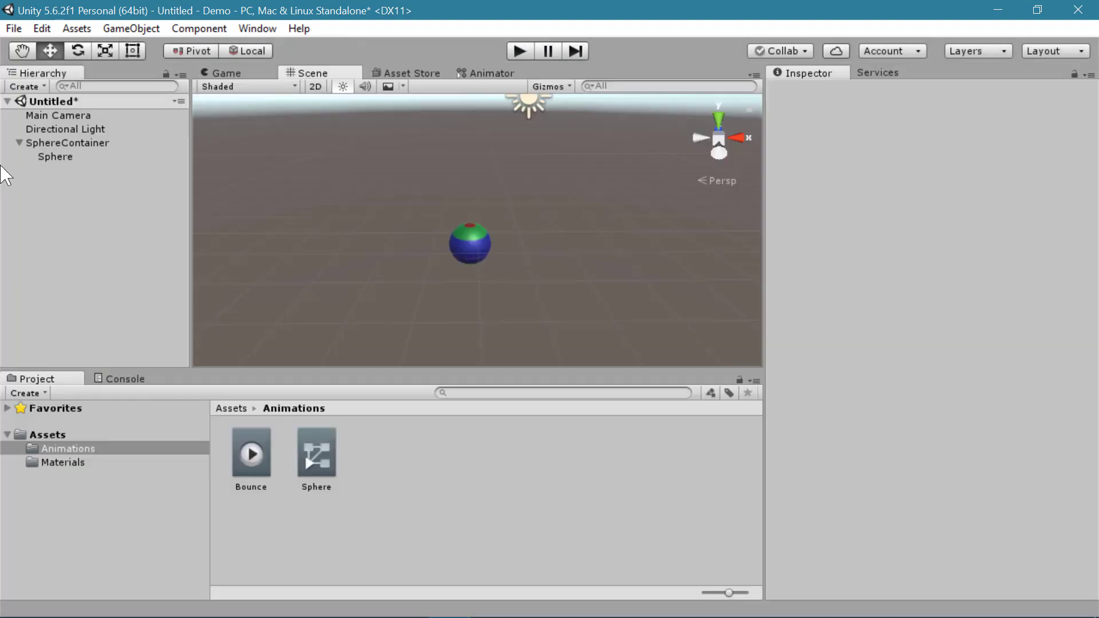
Move SphereContainer along the X axis to about -4.16, checking its placement in the Game view.
left_click(55, 157)
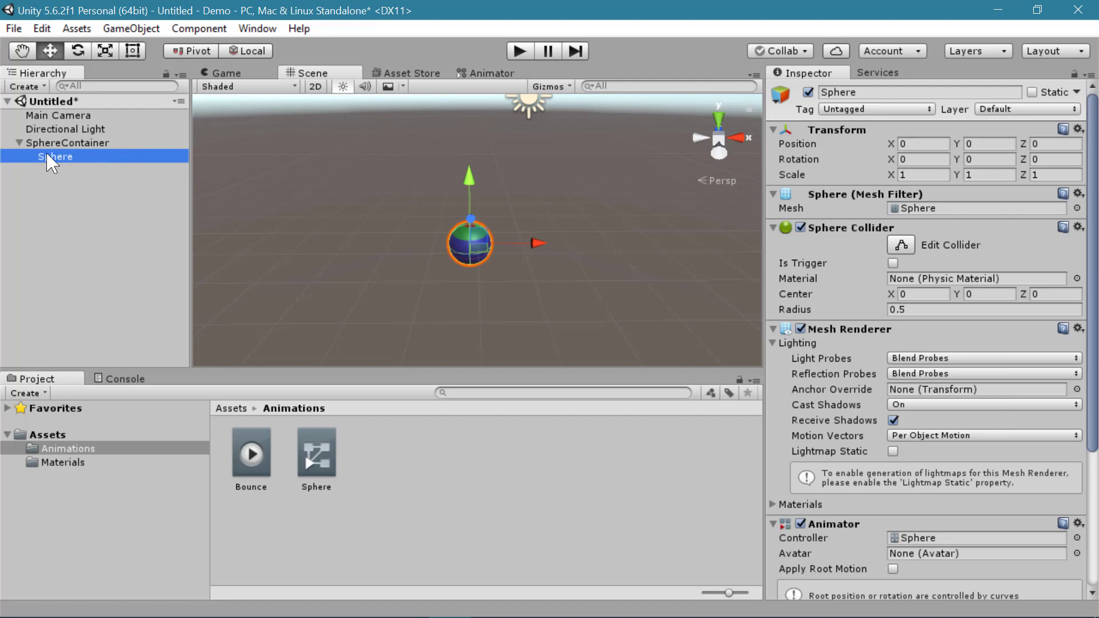
left_click(98, 142)
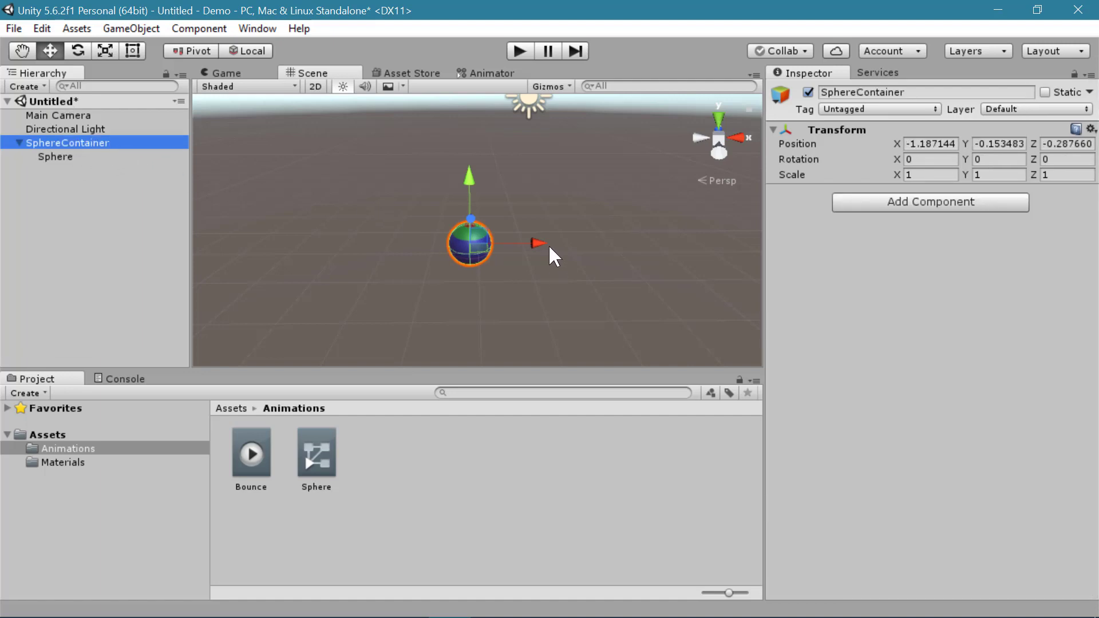
left_click_drag(545, 243, 255, 95)
left_click(226, 73)
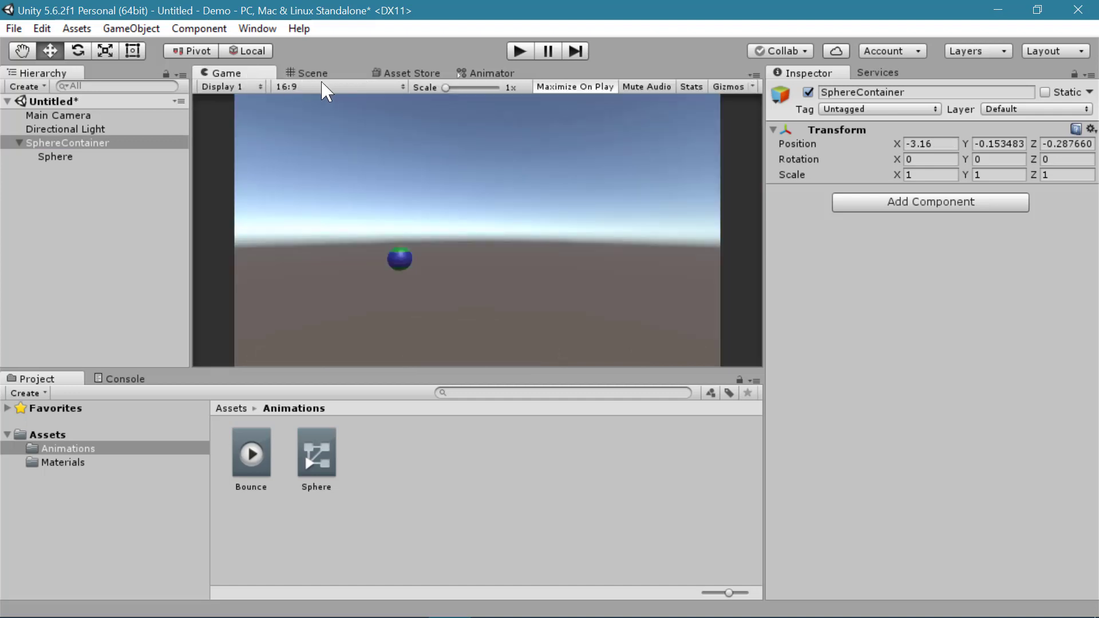
left_click(306, 73)
left_click_drag(452, 245, 409, 243)
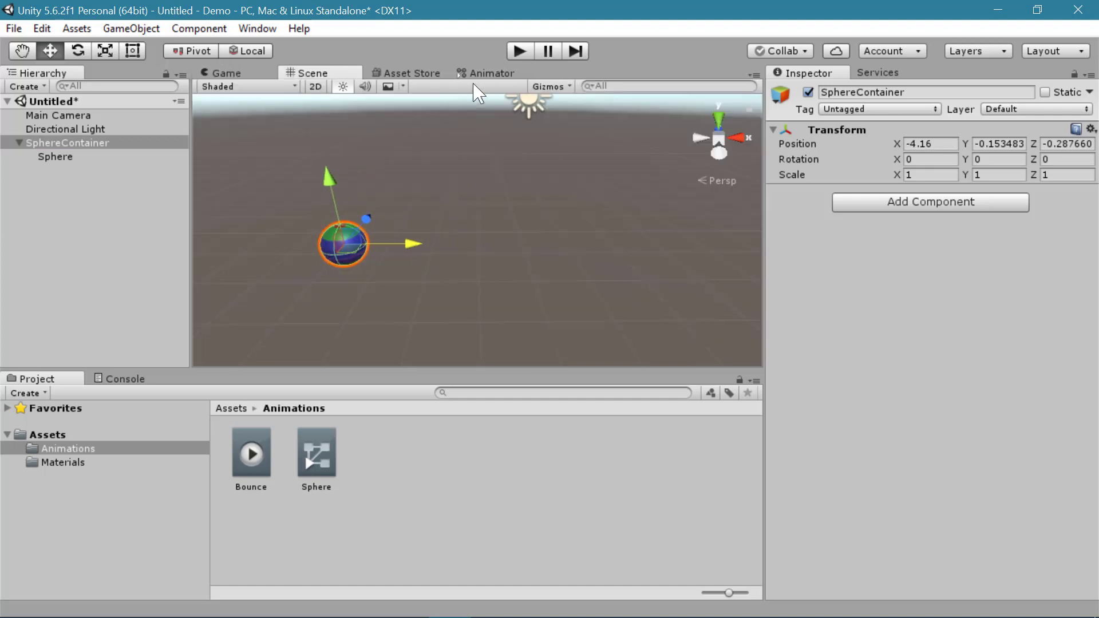
Run the game to check that the sphere bounces at the container's new position, and stop it.
left_click(225, 72)
left_click(519, 50)
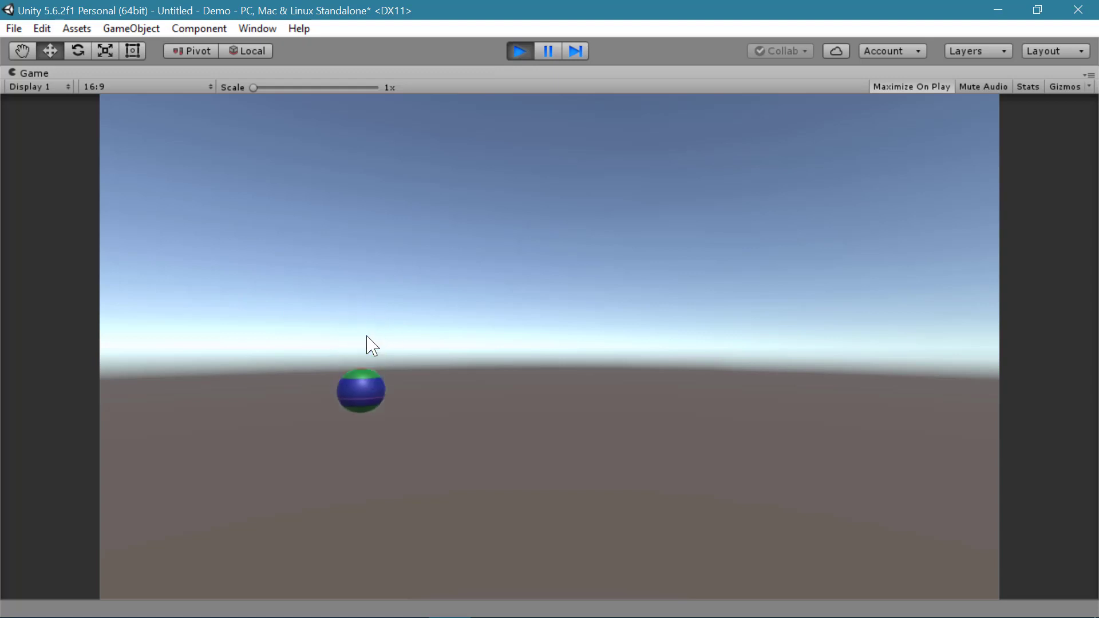
left_click(521, 52)
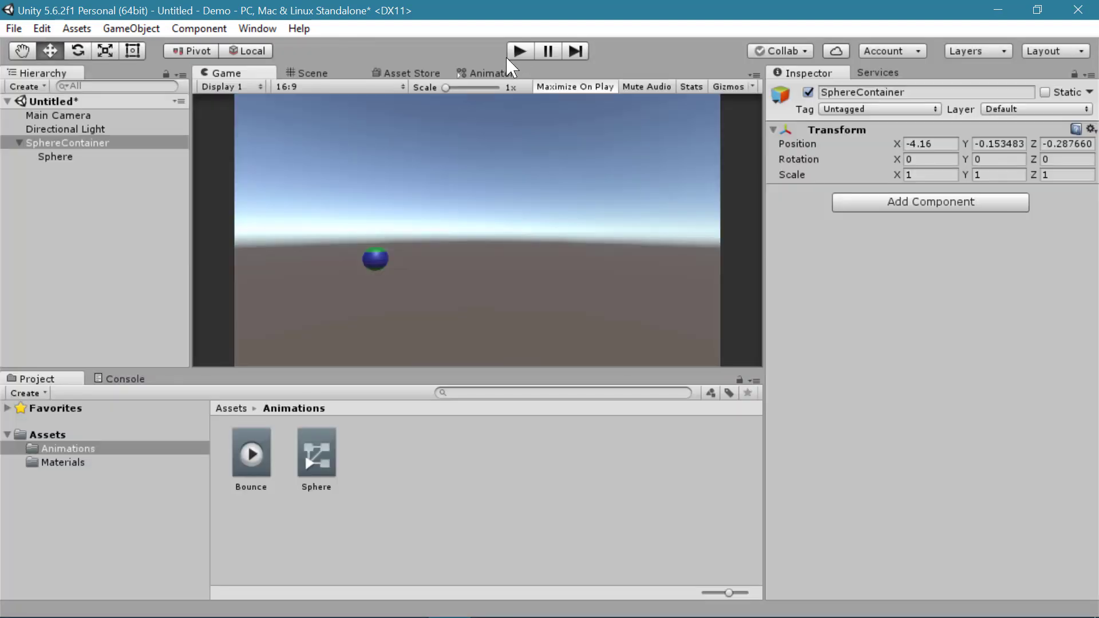
Add a 3D cylinder to the scene beside the bouncing sphere.
left_click(313, 75)
scroll(506, 235, "down", 3)
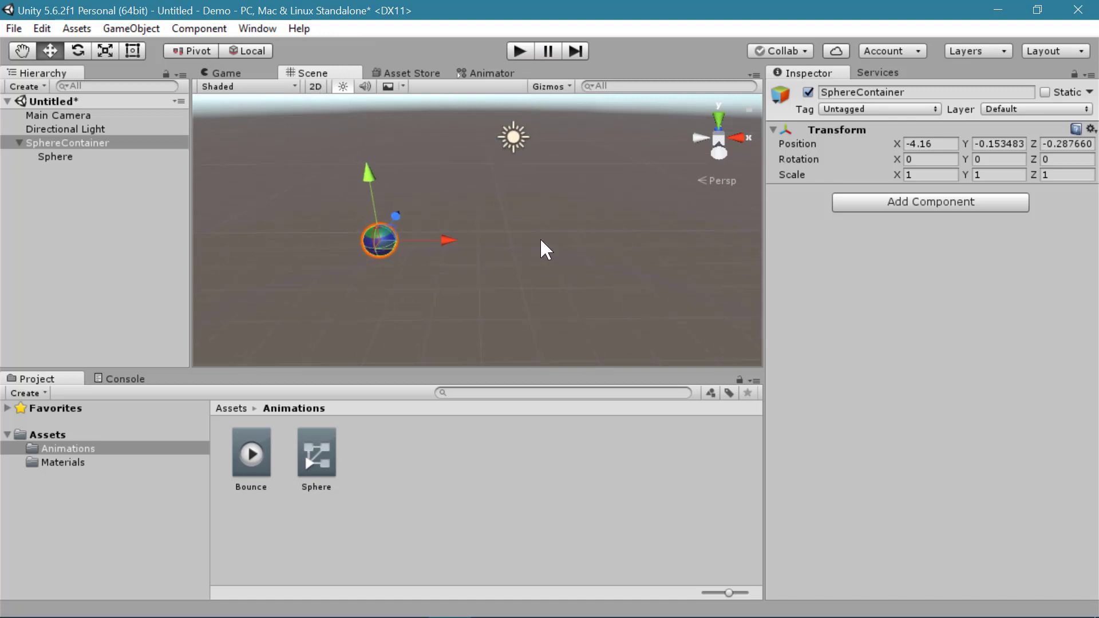
scroll(573, 211, "up", 1)
middle_click_drag(589, 204, 505, 200)
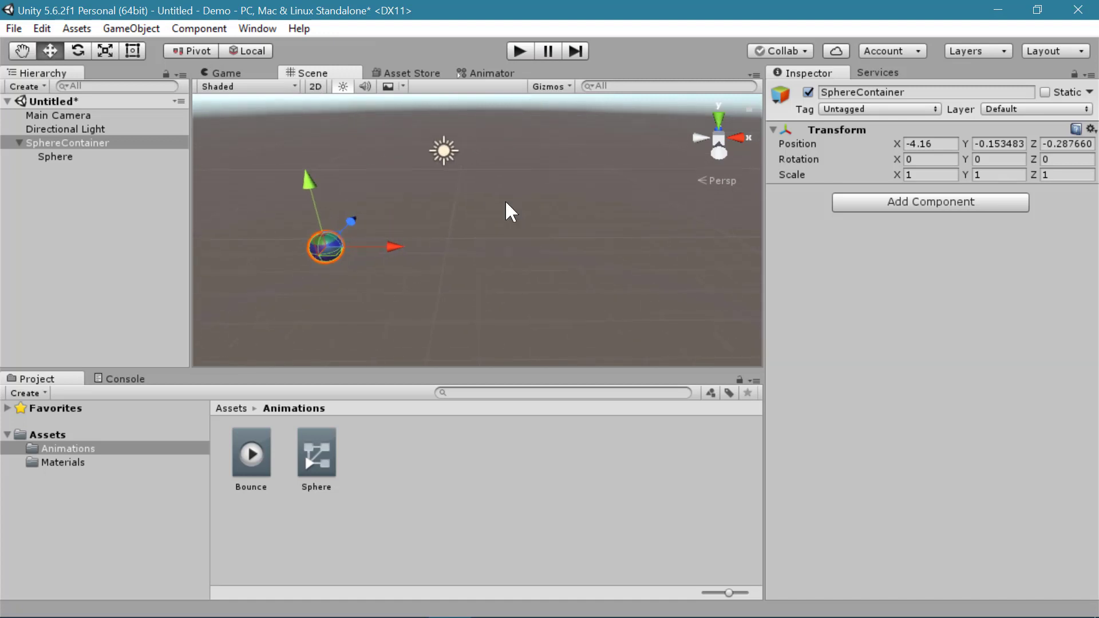
left_click(505, 201)
left_click(199, 28)
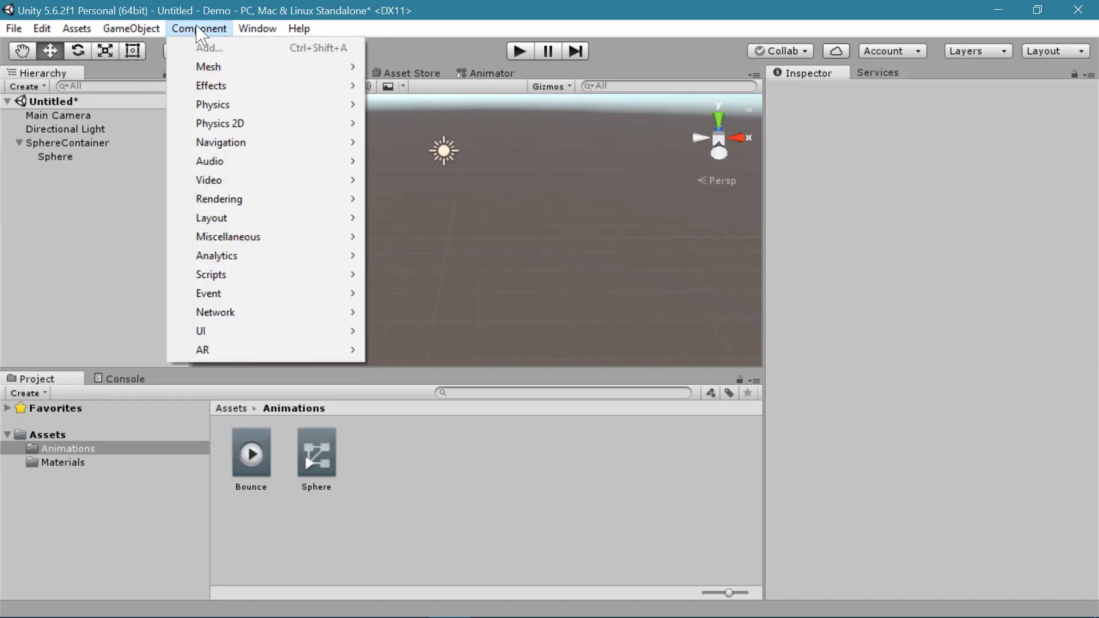
mouse_move(146, 29)
mouse_move(189, 87)
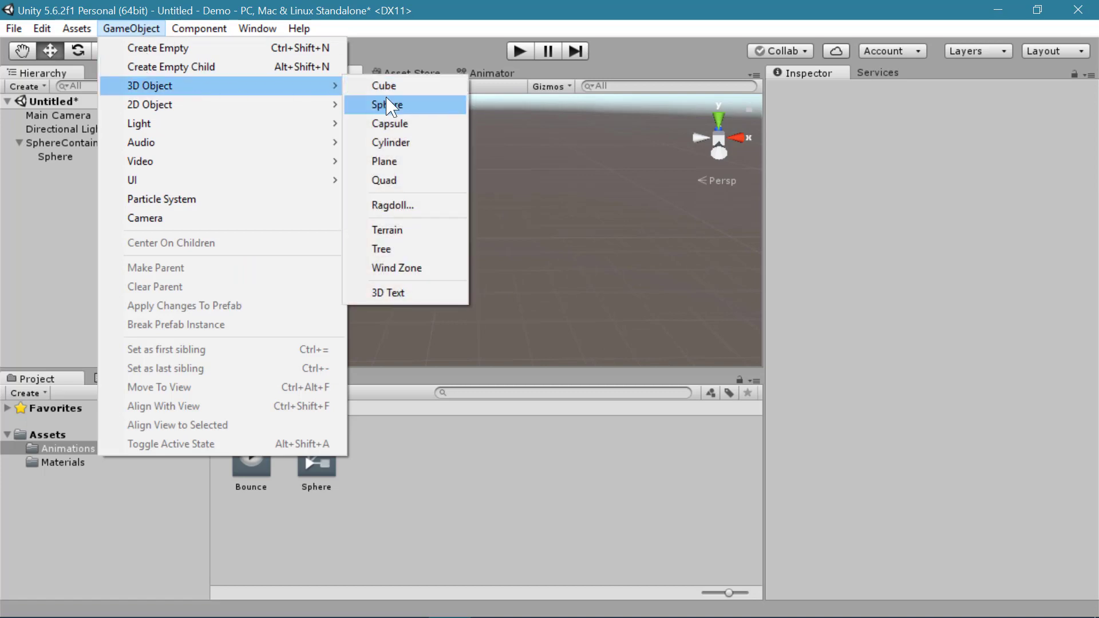
left_click(423, 143)
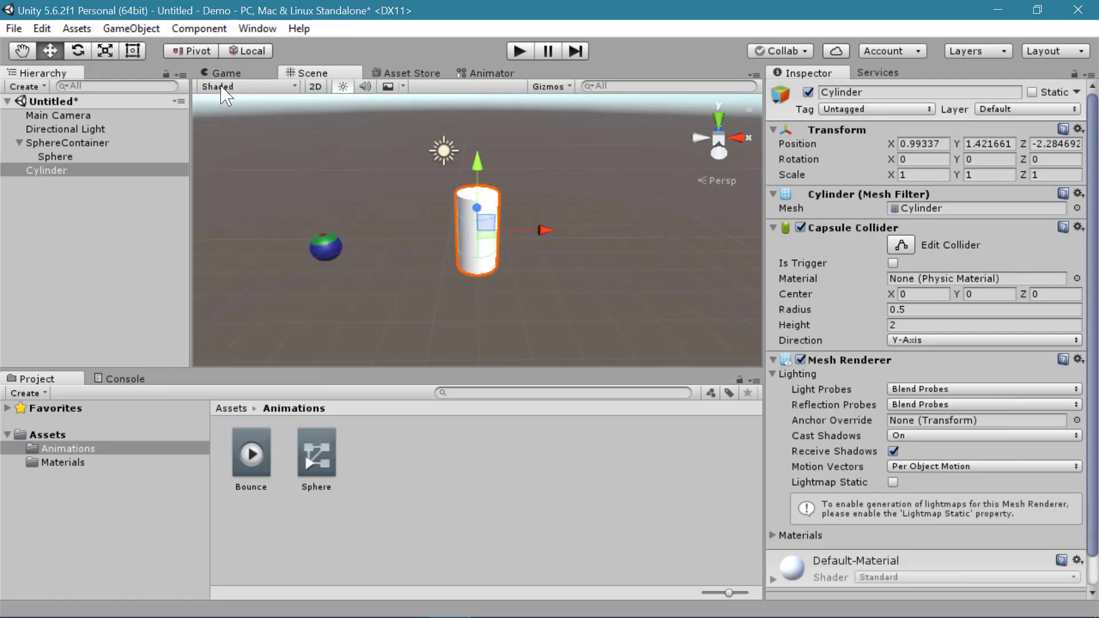
Flatten the cylinder to a Y scale of about 0.16 and rotate it about -91.4° on X and -38.1° on Z.
left_click(104, 50)
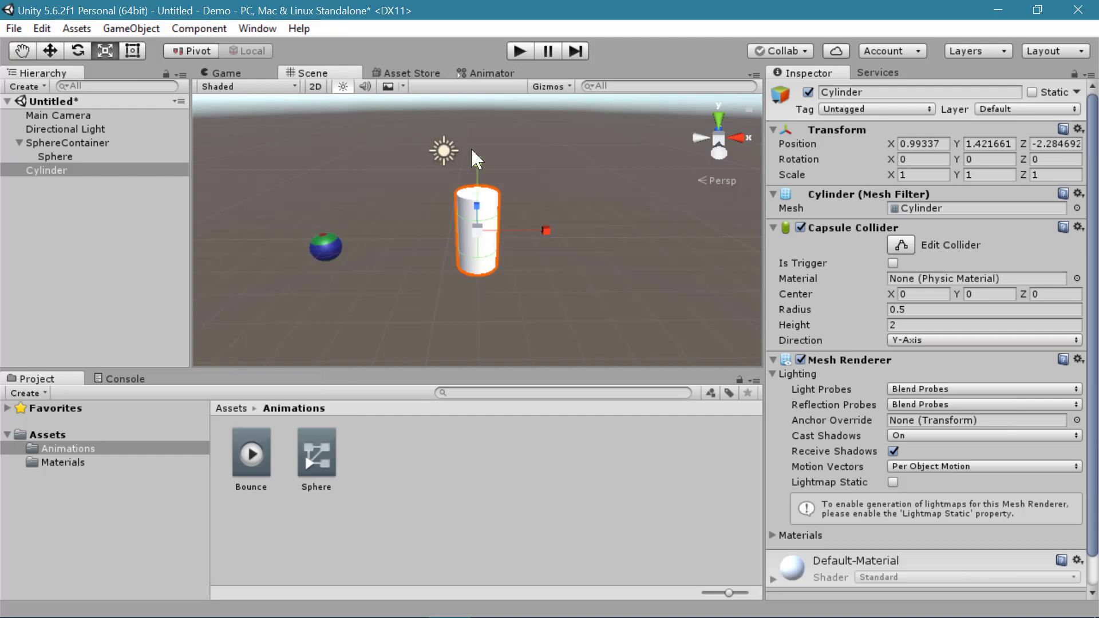
left_click_drag(480, 170, 481, 224)
left_click(77, 50)
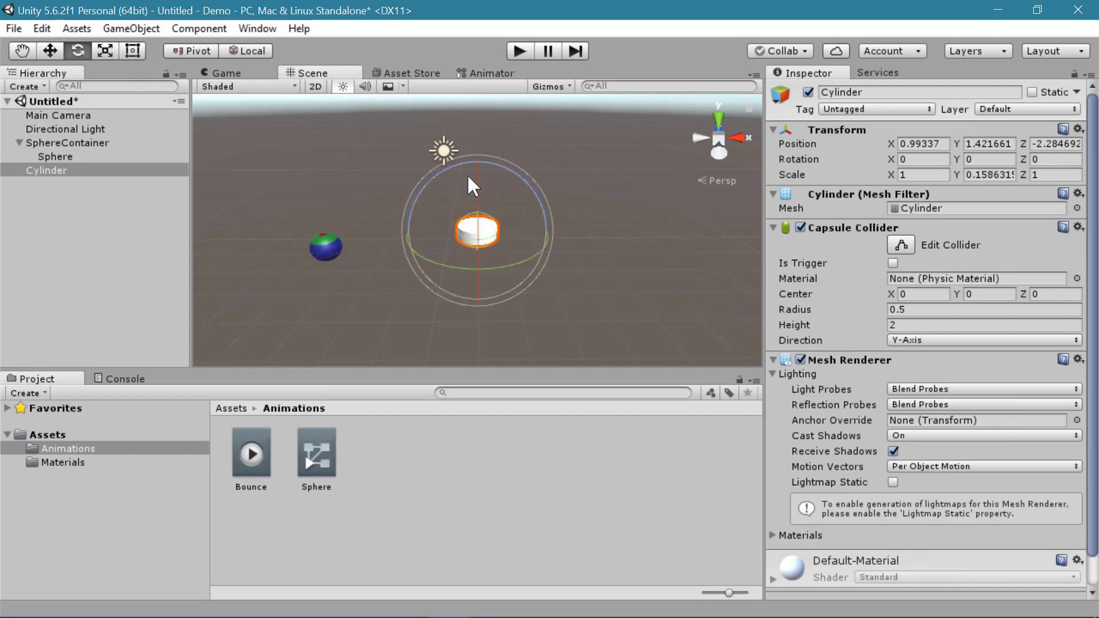
left_click_drag(468, 176, 477, 328)
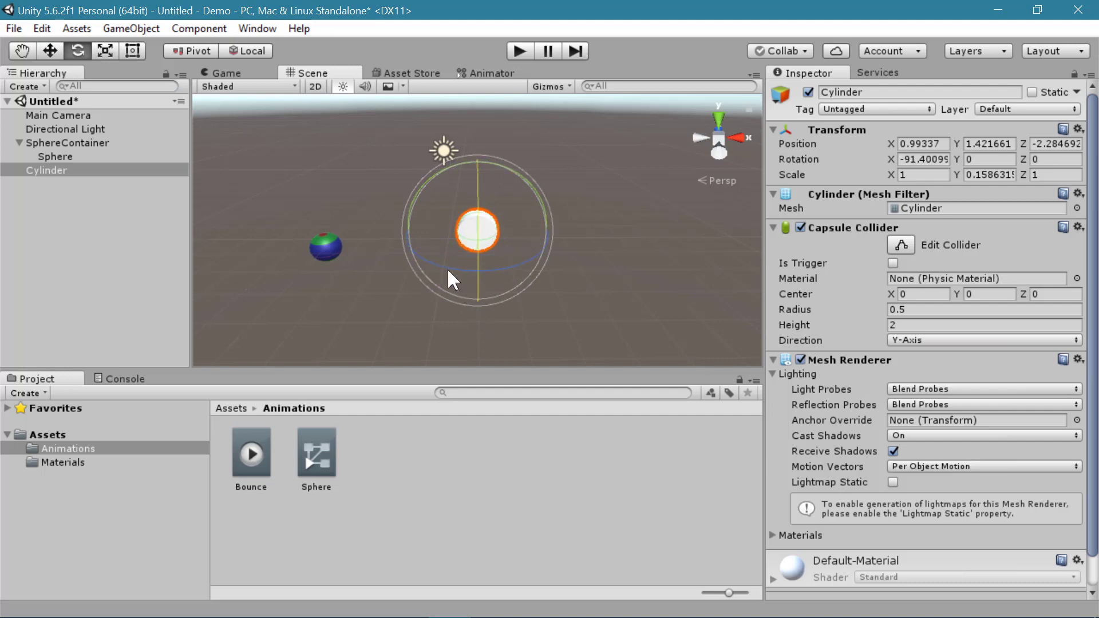
left_click_drag(448, 270, 551, 277)
Check the cylinder's placement in the Game view and lower it to a Y position of about 0.92 in the scene.
left_click(253, 71)
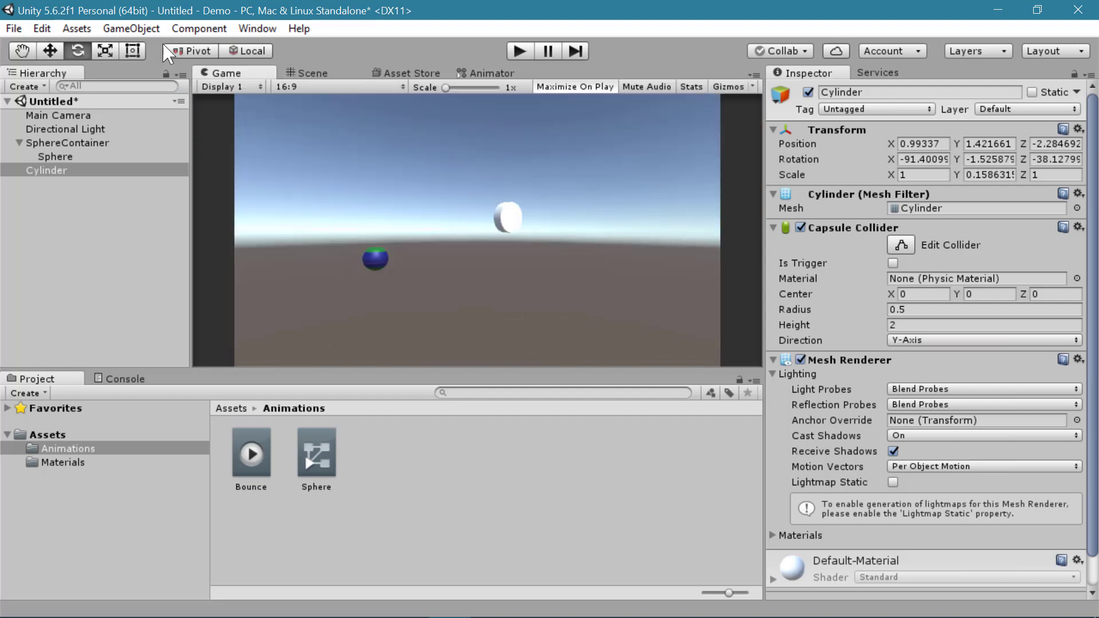
left_click(315, 73)
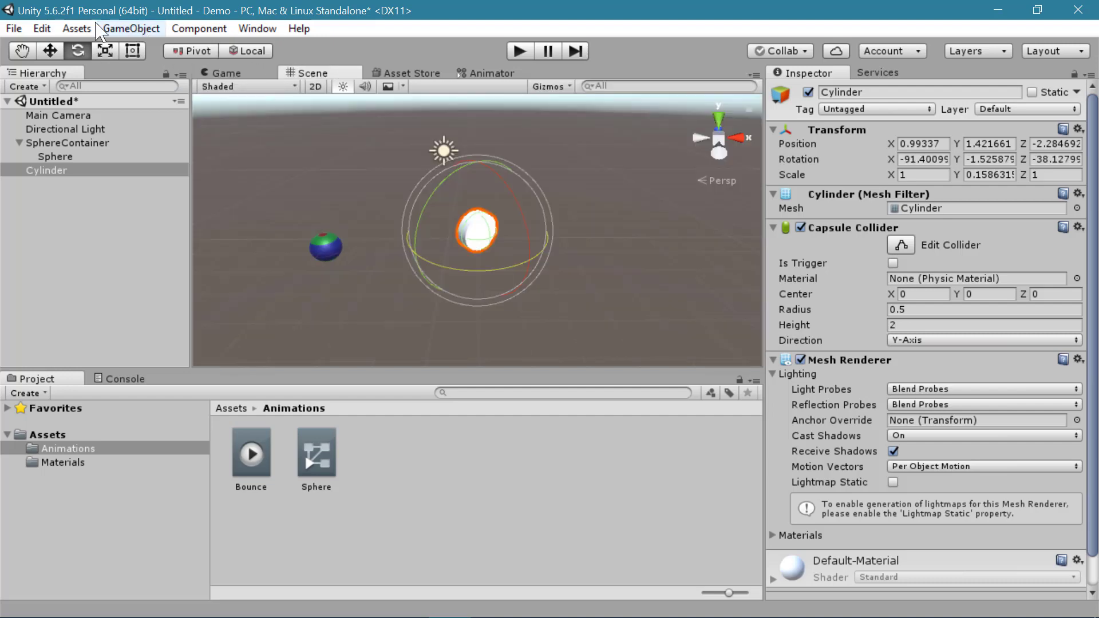
left_click(50, 51)
mouse_move(475, 164)
left_mouse_down()
mouse_move(478, 190)
mouse_move(475, 172)
left_mouse_up()
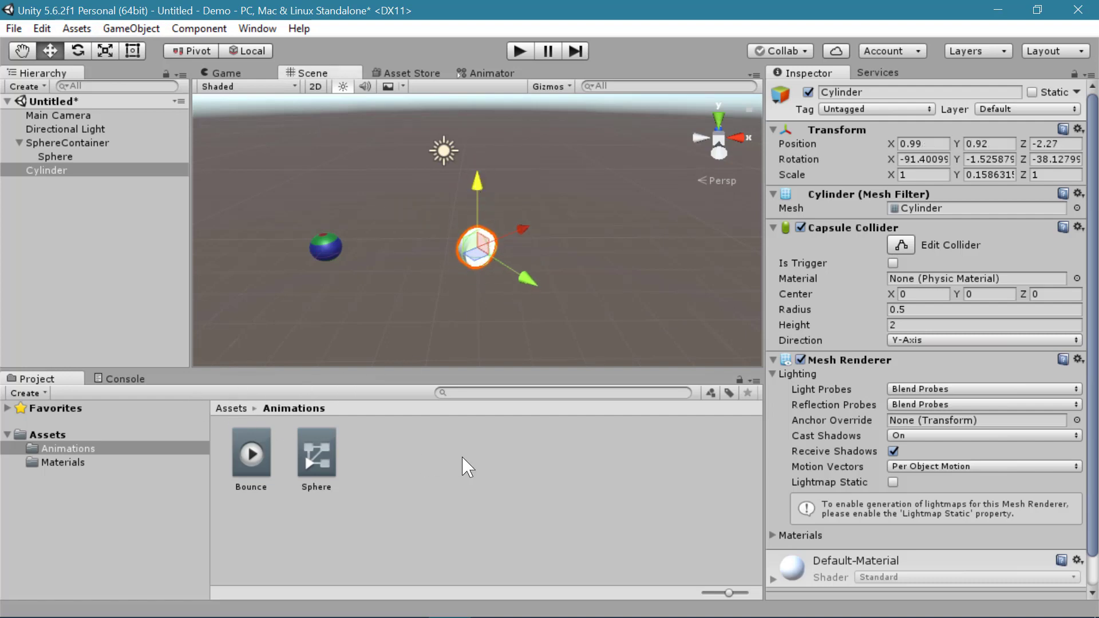
Create an animation clip named Spin in the Animations folder.
right_click(423, 475)
mouse_move(584, 157)
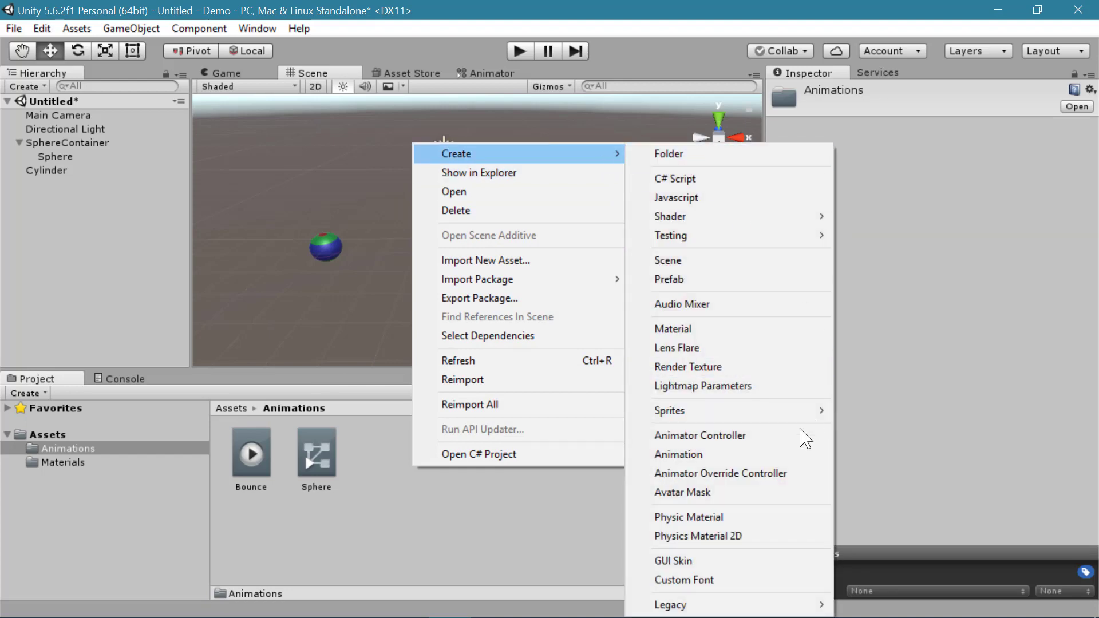
left_click(741, 456)
type("Spin")
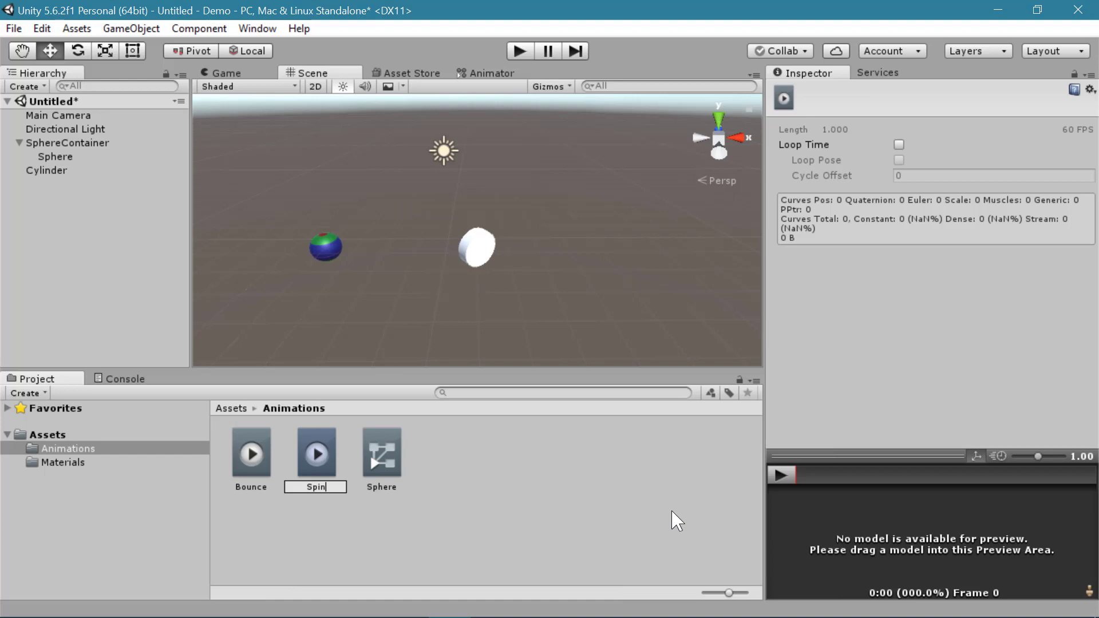
key("Return")
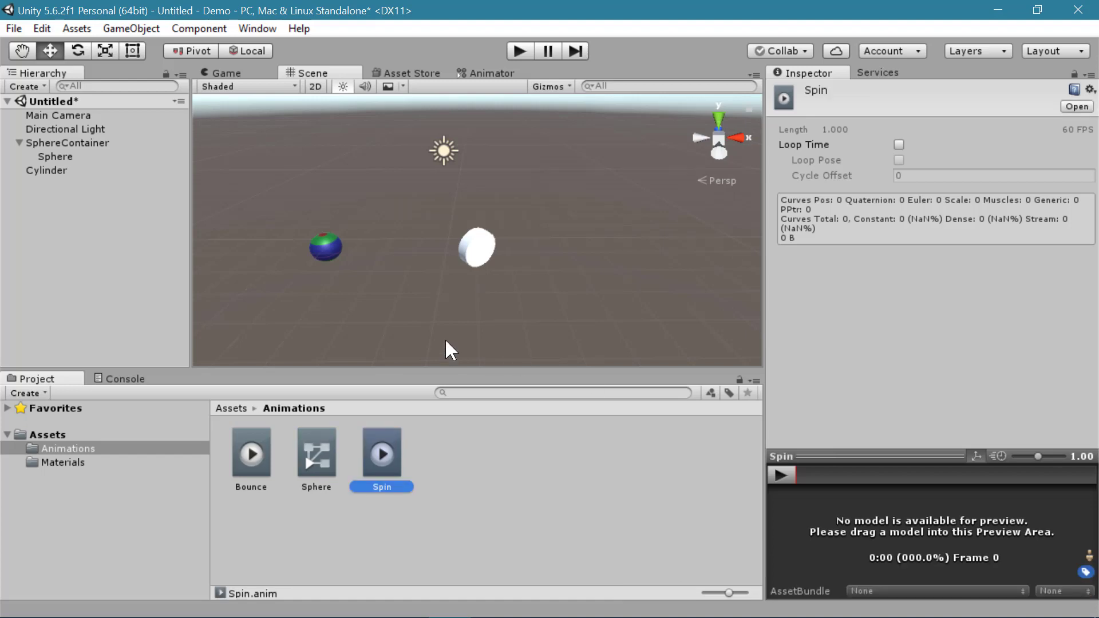
Attach the Spin clip to the cylinder as a component.
left_click(474, 267)
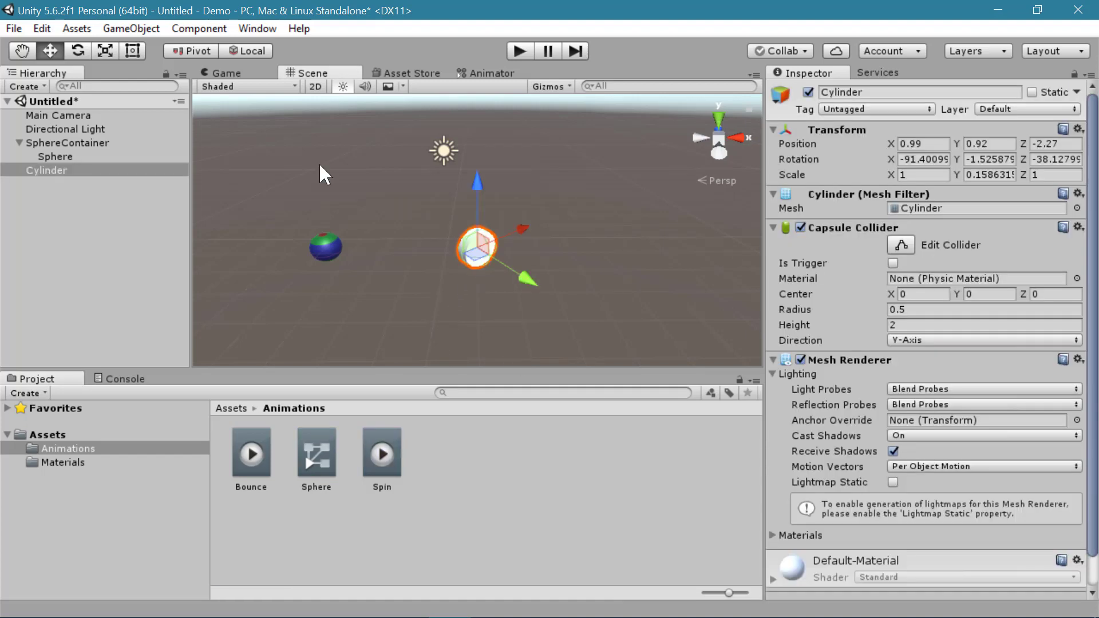
scroll(853, 415, "down", 2)
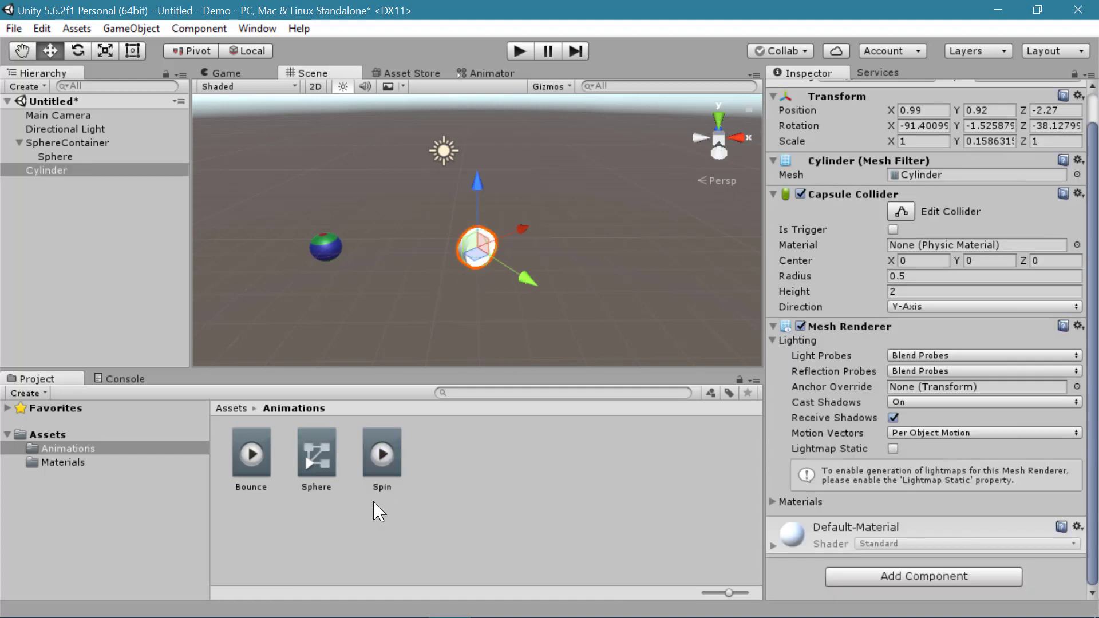
left_click_drag(382, 460, 900, 597)
scroll(876, 526, "down", 5)
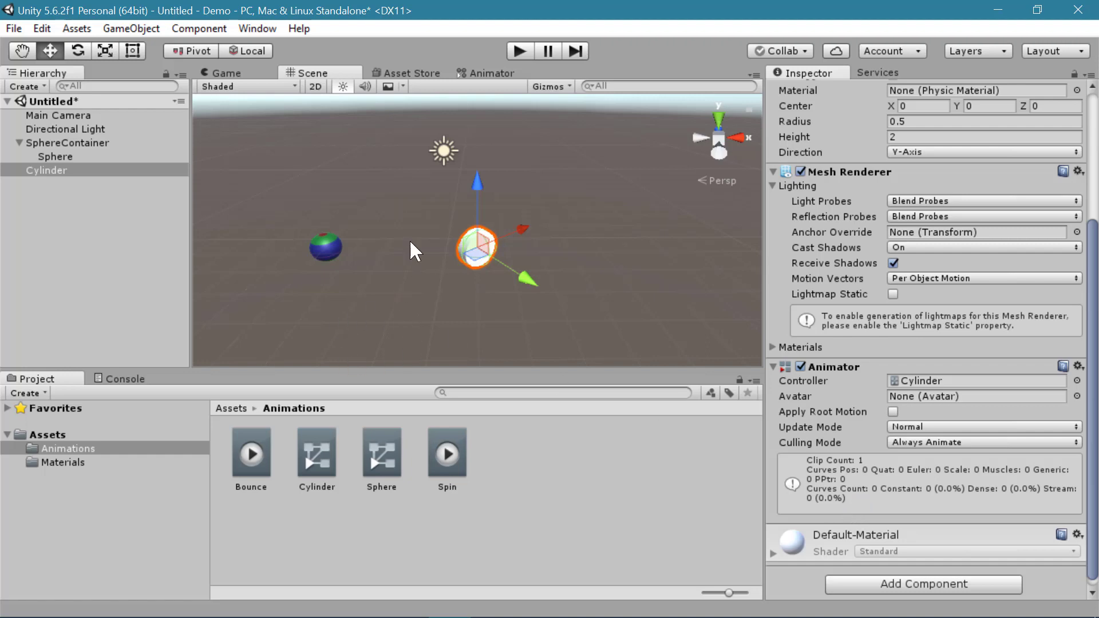
Open the Animation window for the cylinder and add its Transform Rotation property to the Spin clip.
left_click(252, 30)
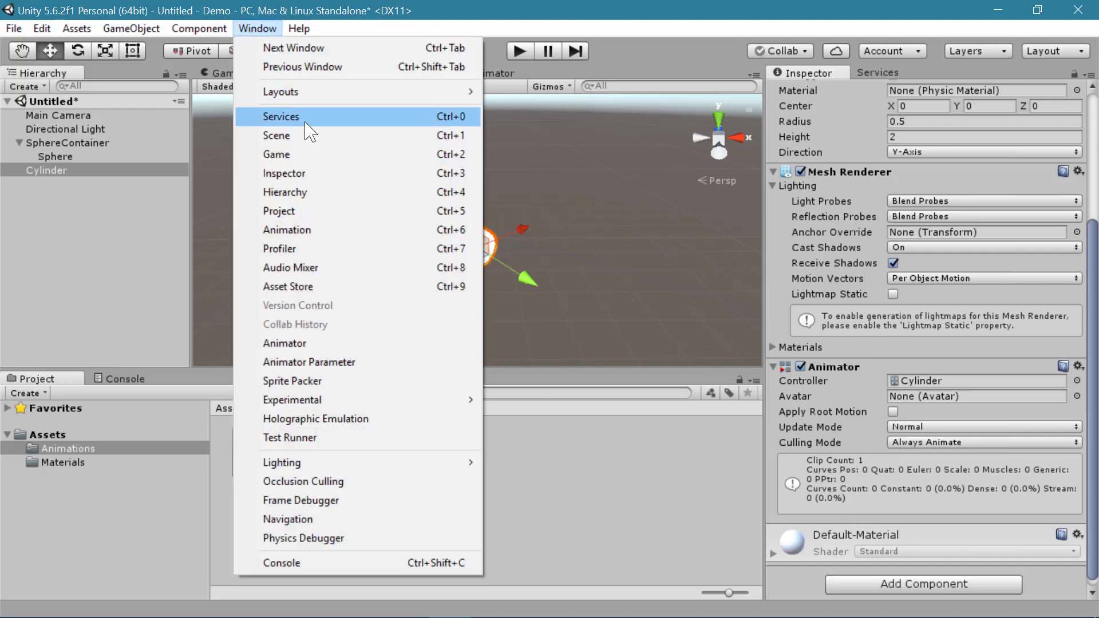
left_click(330, 232)
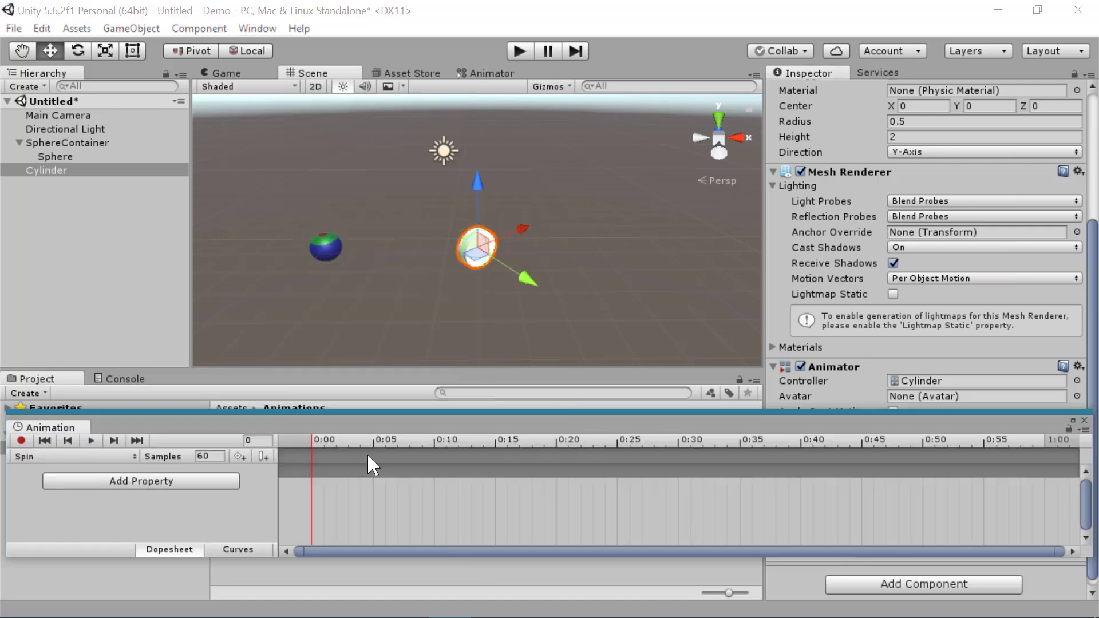
left_click(140, 482)
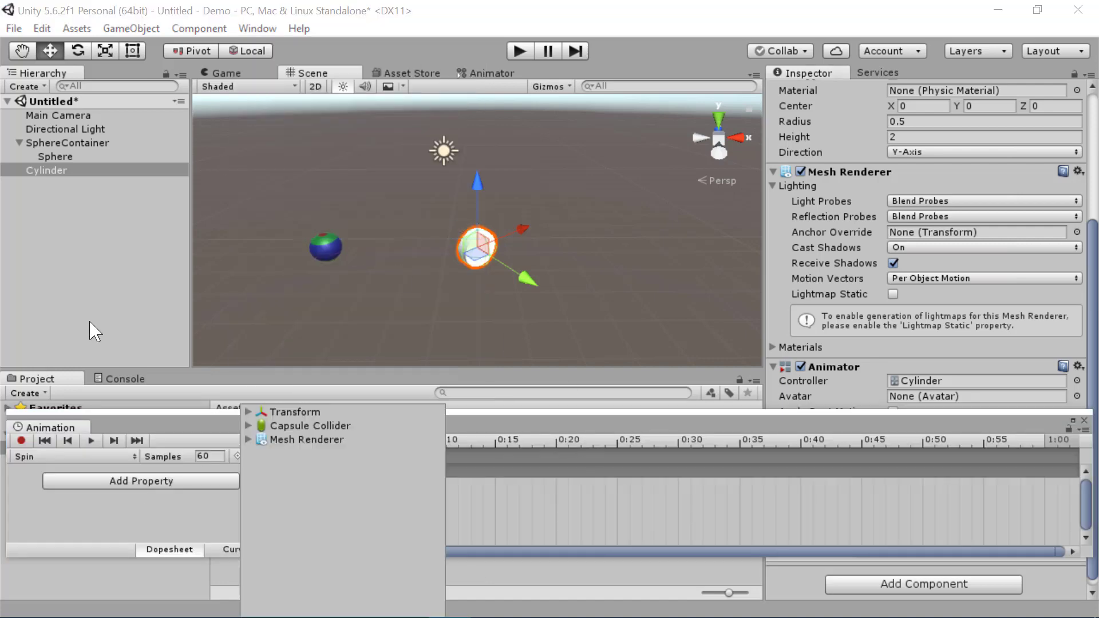
left_click(247, 412)
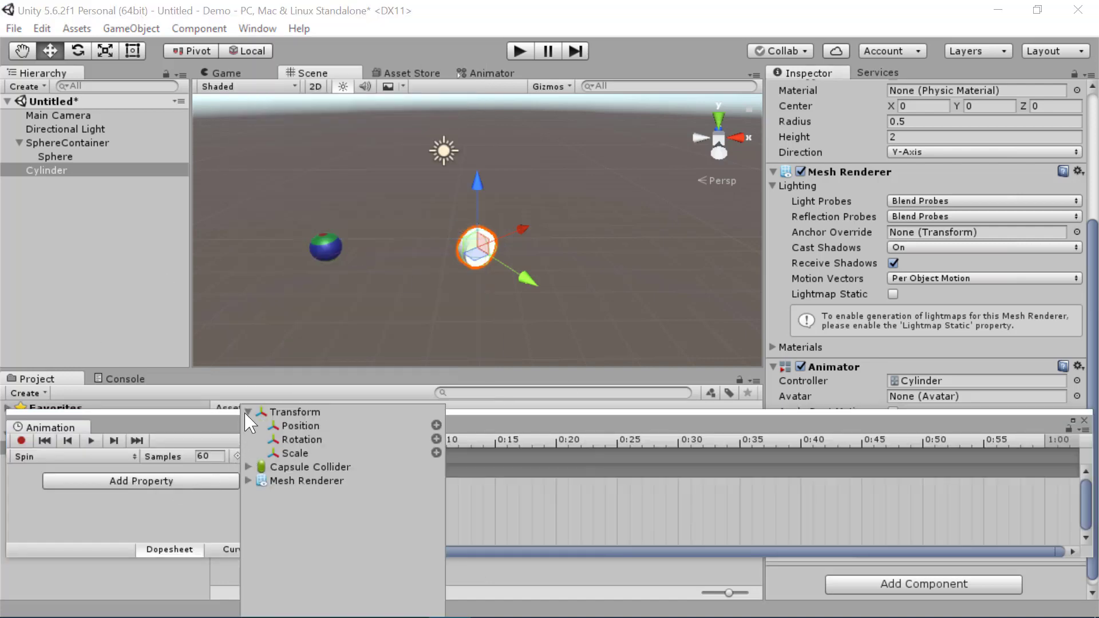
left_click(436, 439)
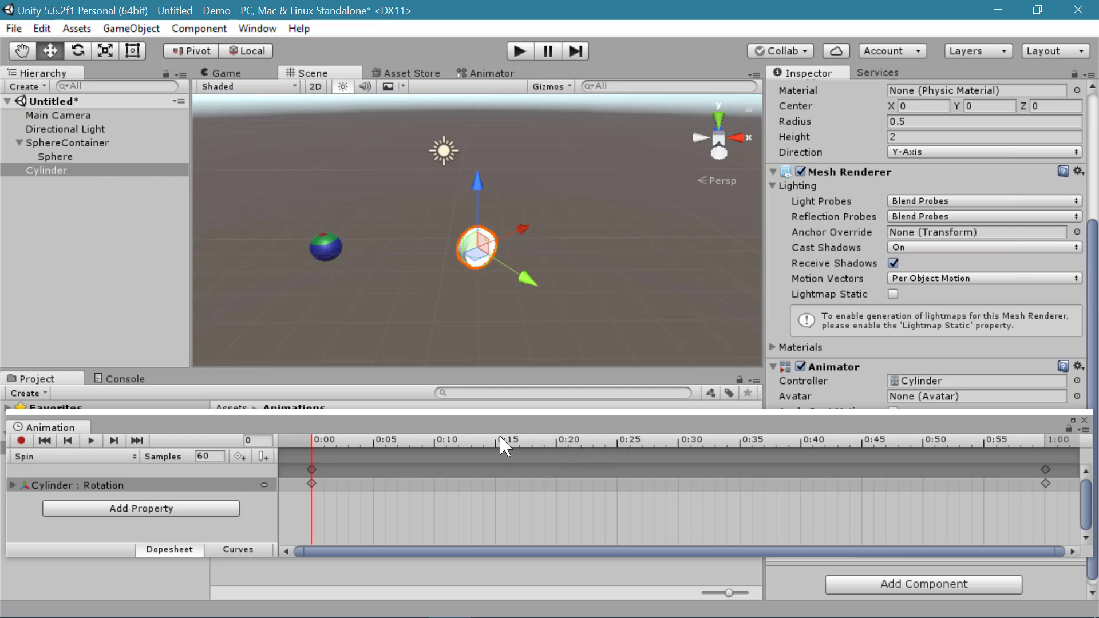
Go to the Spin clip's 1:00 keyframe and expand the cylinder's rotation channels.
left_click_drag(498, 441, 862, 457)
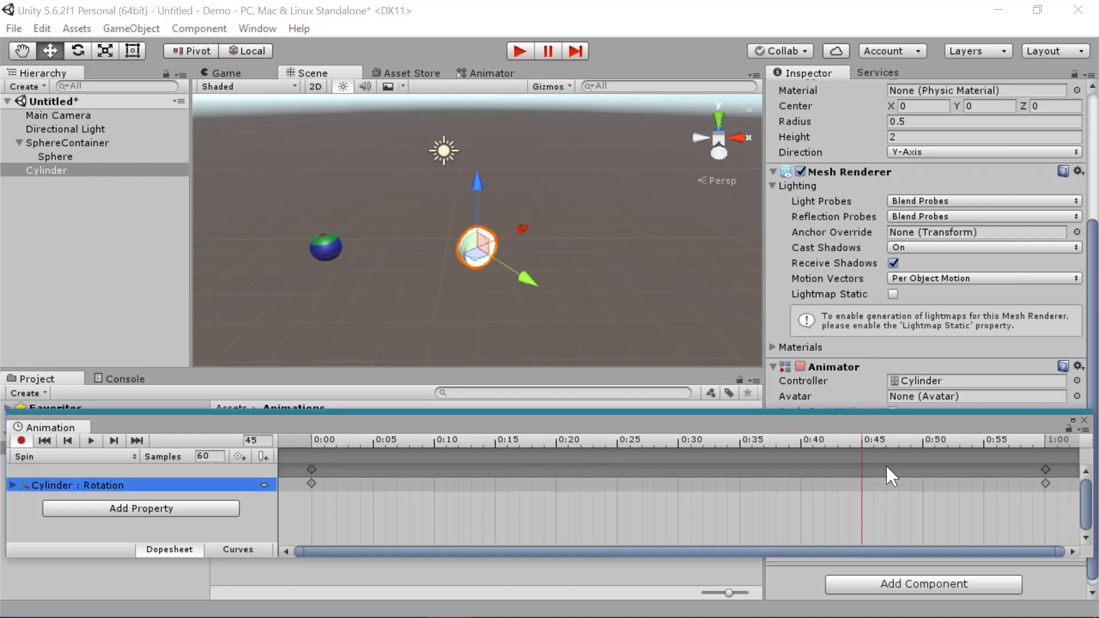
left_click(1046, 468)
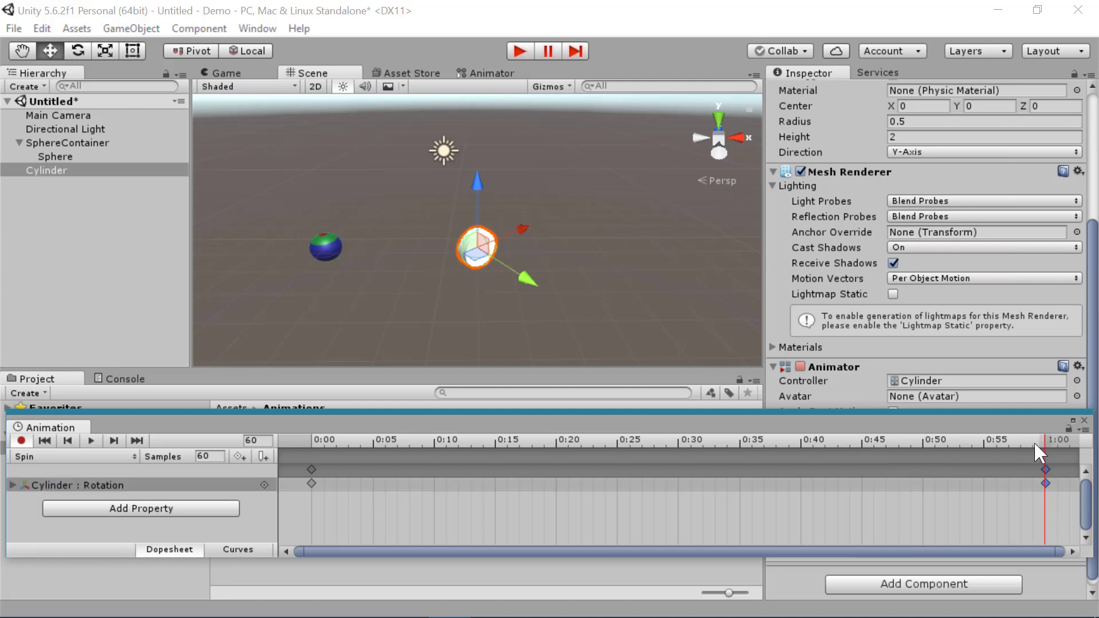
left_click_drag(1035, 444, 1014, 439)
left_click(13, 486)
scroll(134, 522, "down", 1)
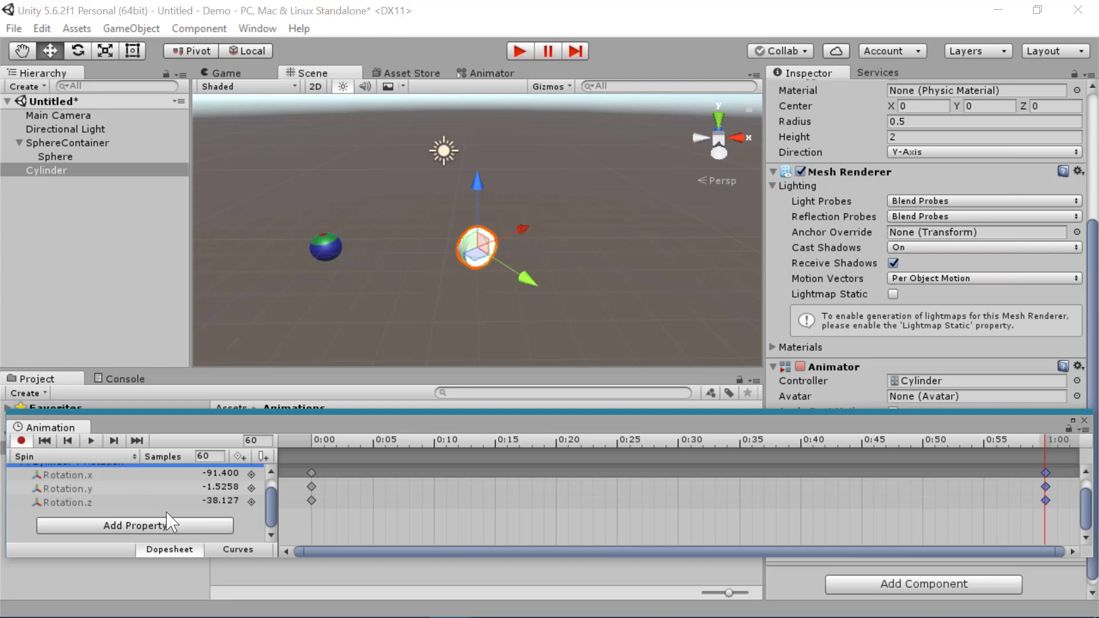
scroll(192, 507, "up", 1)
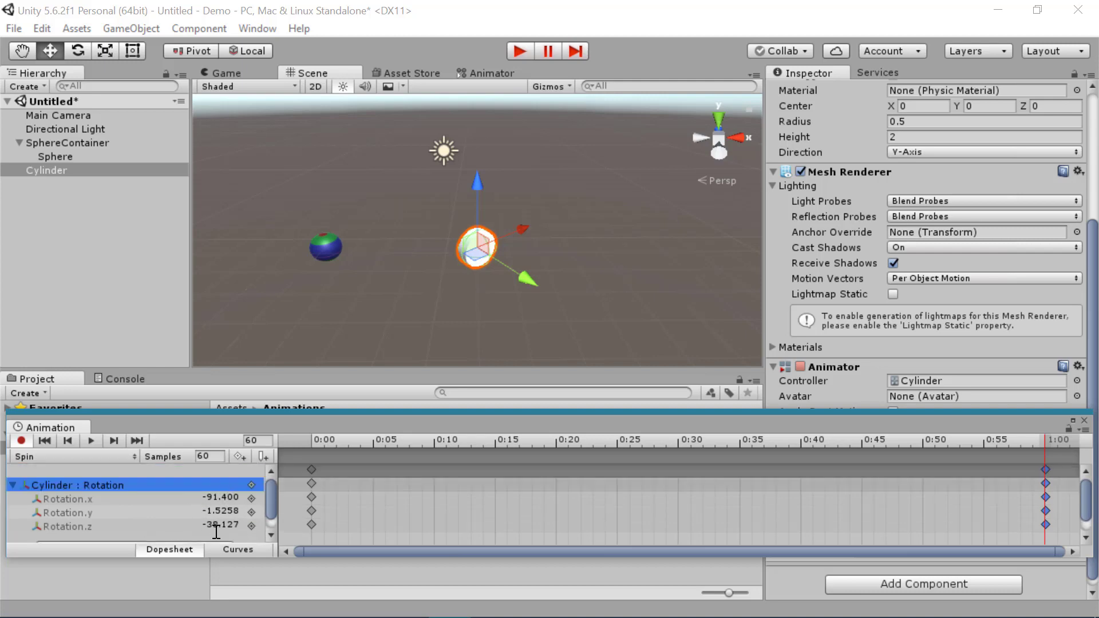
Set Rotation.y at the 1:00 keyframe to 359.
left_click(221, 511)
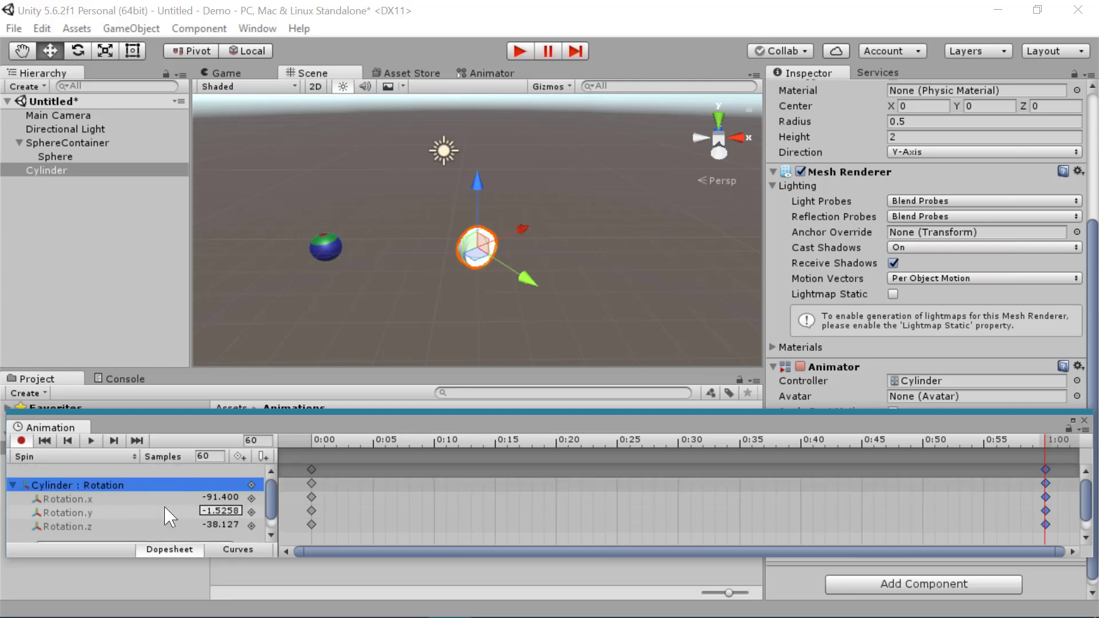
left_click(210, 512)
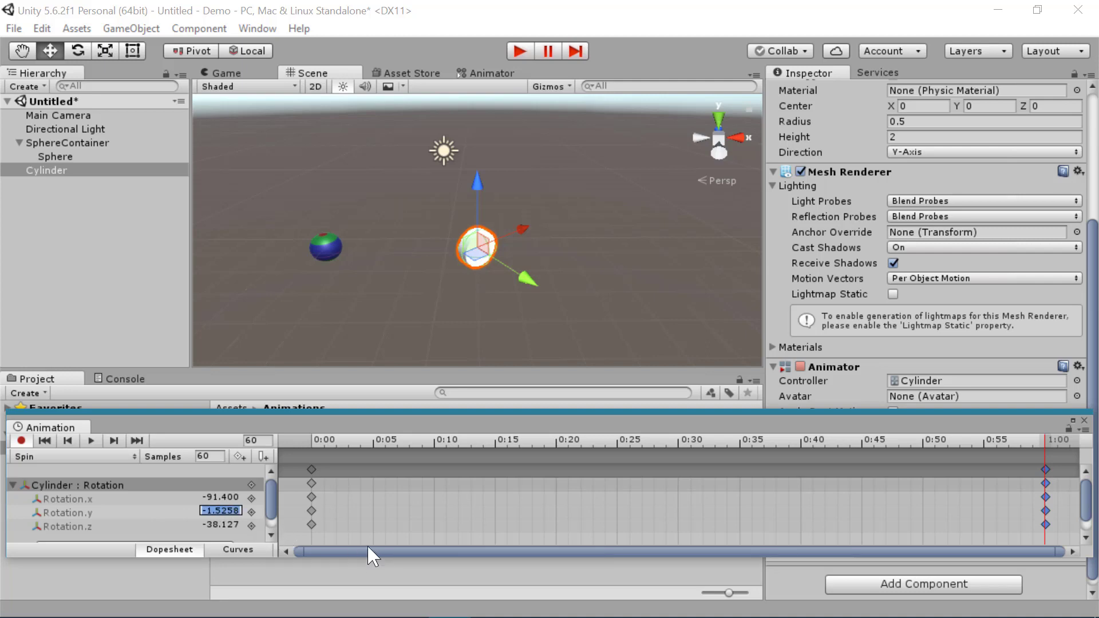
type("0")
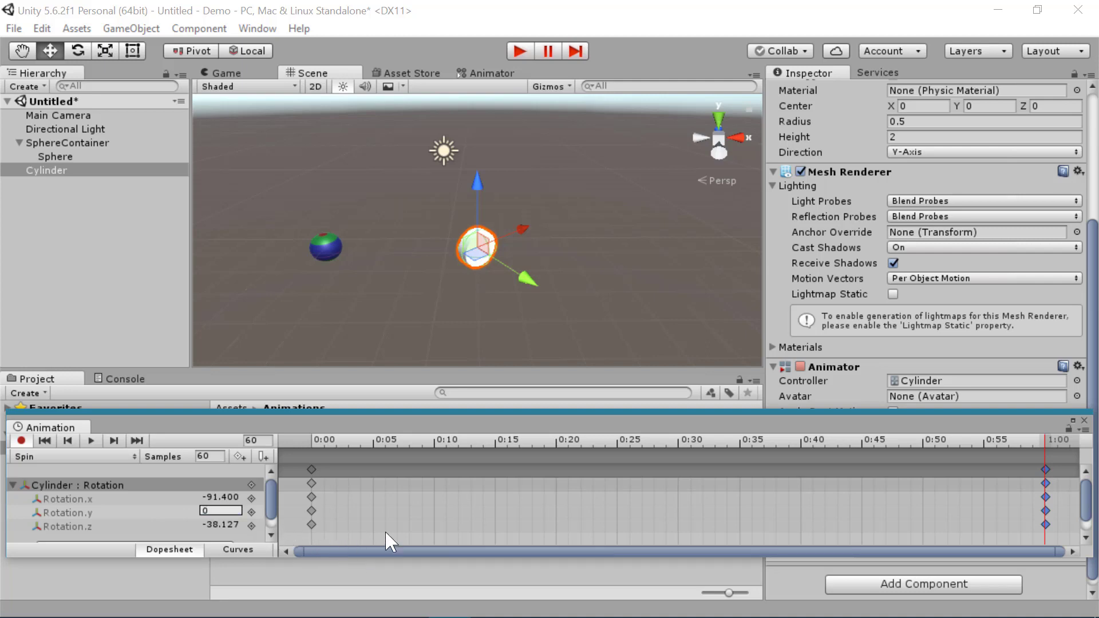
key("Return")
type("36")
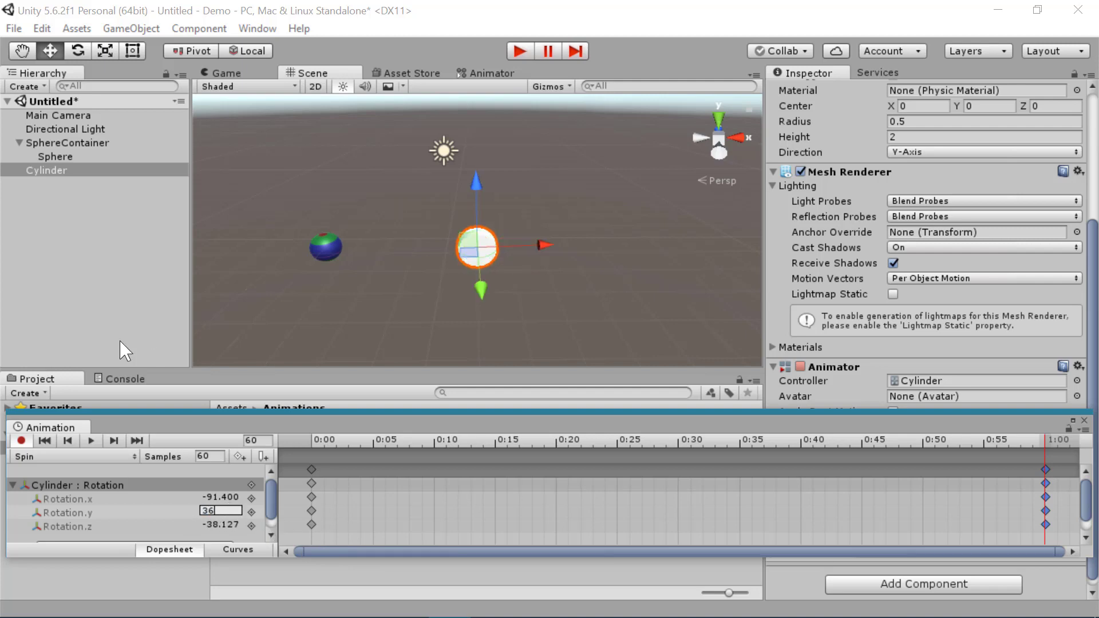
type("0")
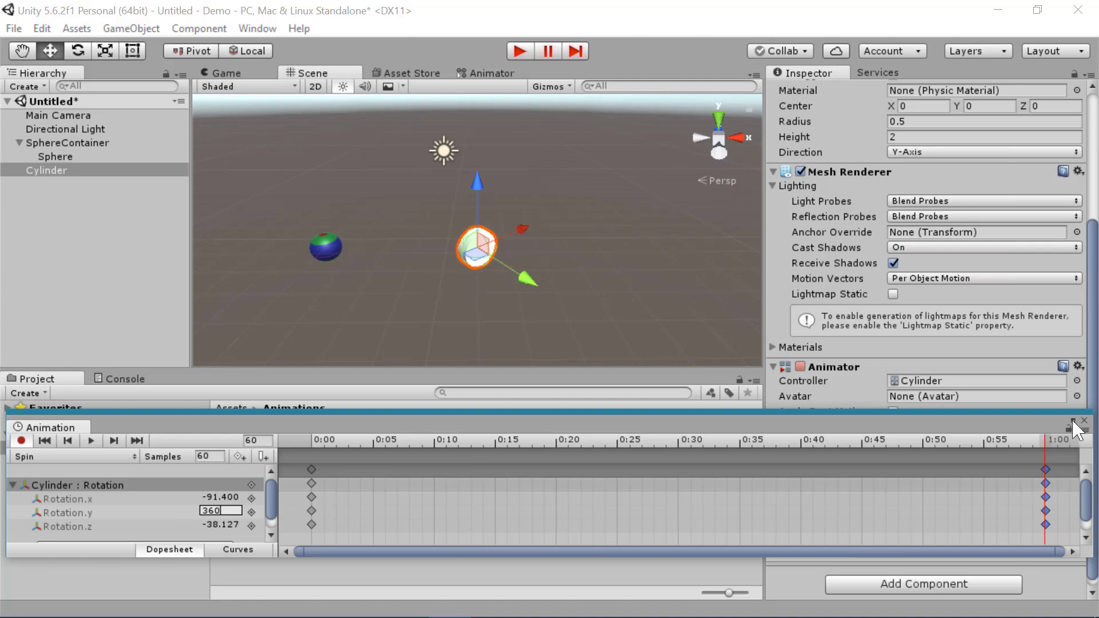
key("BackSpace")
key("BackSpace")
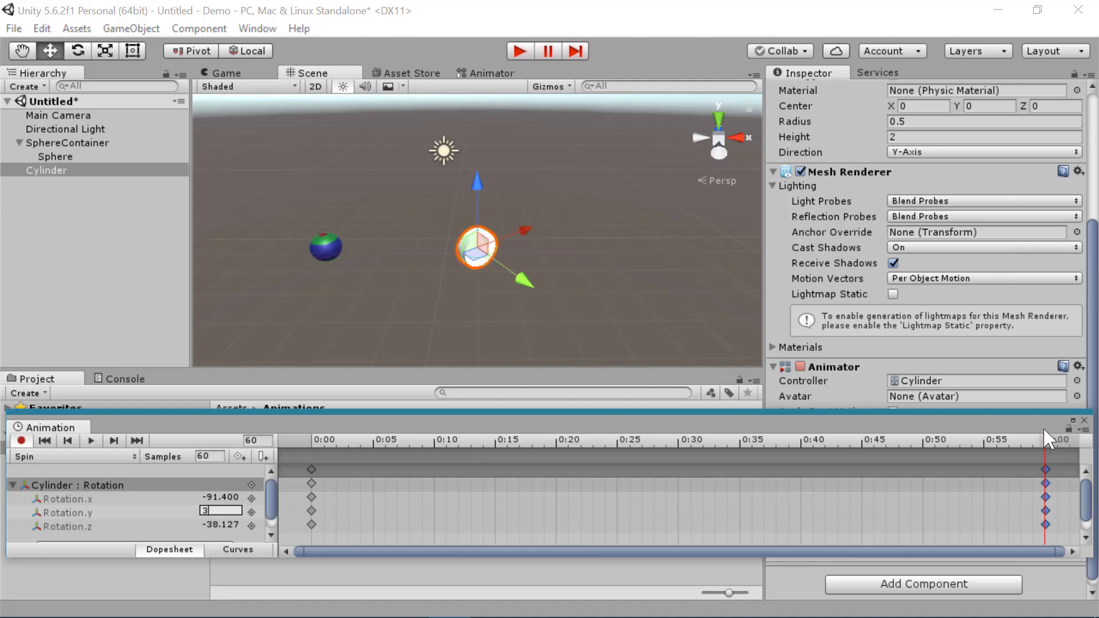
type("59")
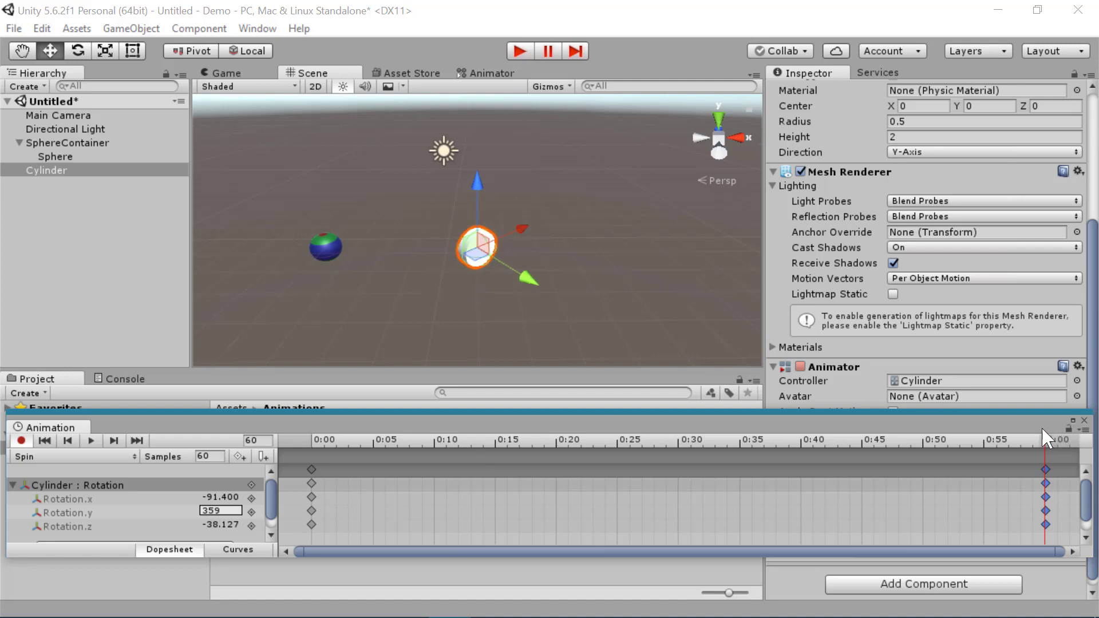
Go back to the Spin clip's 0:00 keyframe and set its Rotation.y to 0.
left_click_drag(1044, 441, 307, 455)
left_click(311, 469)
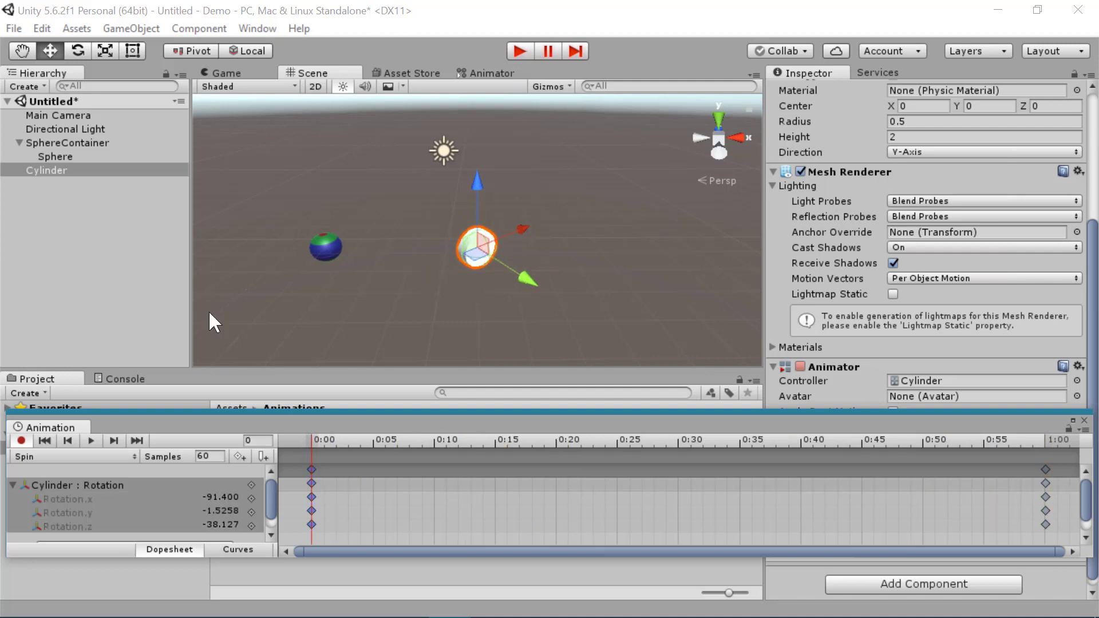
left_click(236, 510)
type("0")
mouse_move(324, 441)
left_mouse_down()
mouse_move(1057, 450)
mouse_move(880, 462)
mouse_move(309, 448)
left_mouse_up()
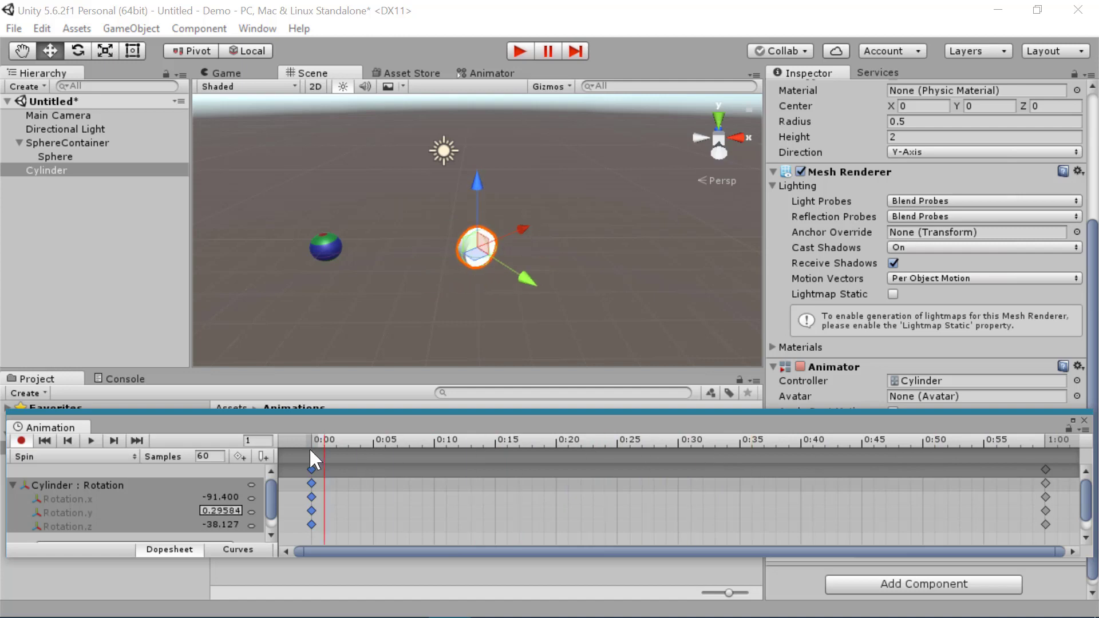
Preview the Spin clip's playback and show the cylinder's rotation channels as curves.
left_click(91, 442)
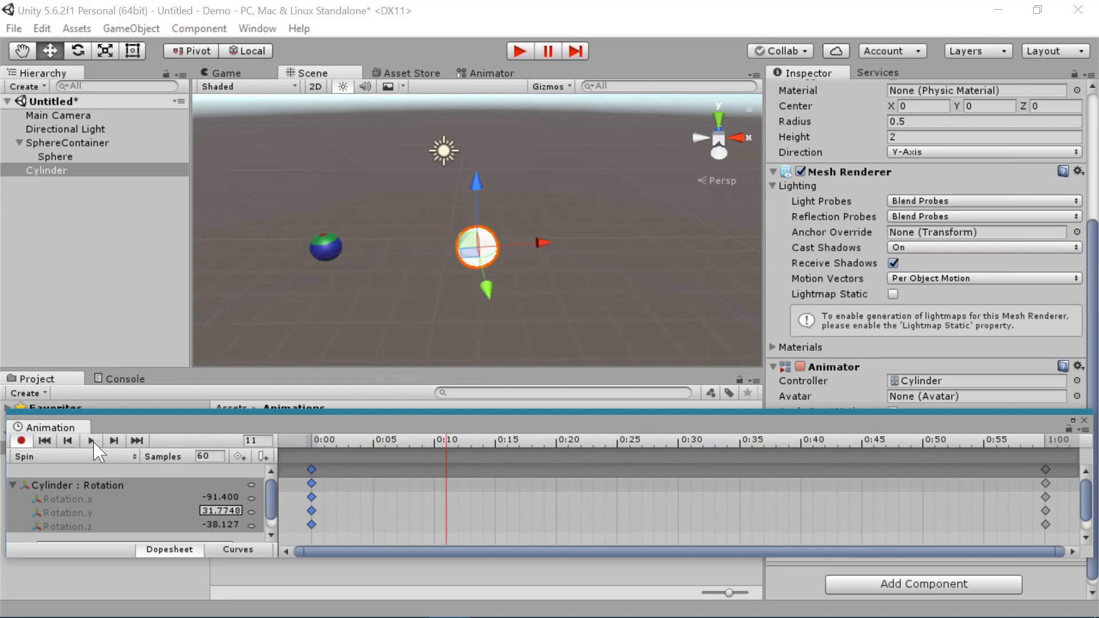
left_click(238, 549)
left_click(442, 492)
scroll(435, 488, "down", 2)
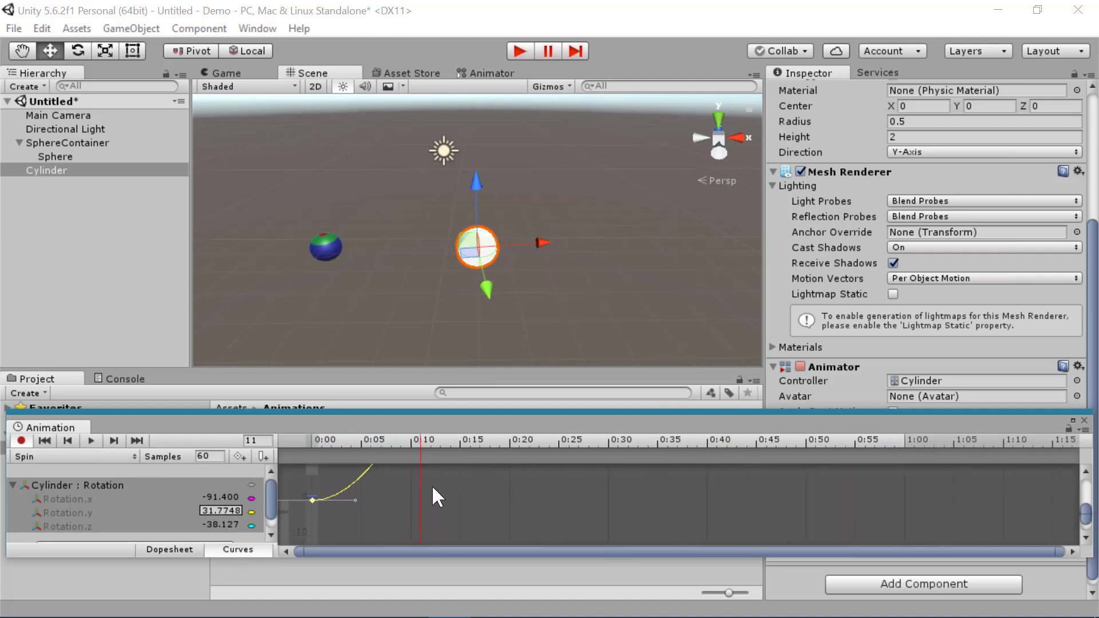
scroll(455, 496, "down", 5)
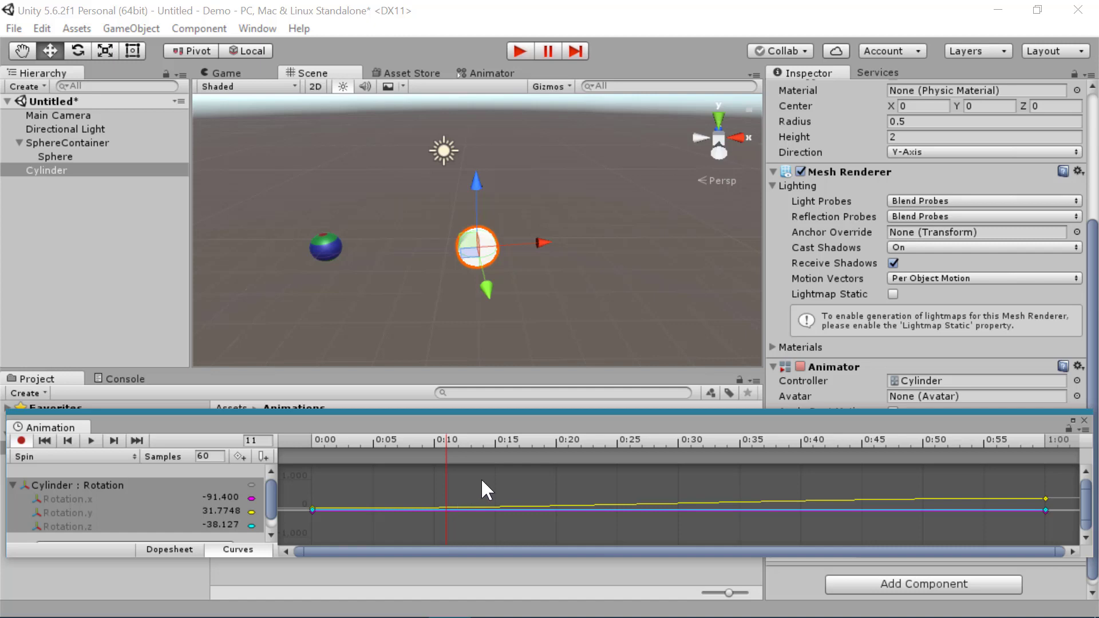
scroll(472, 493, "down", 3)
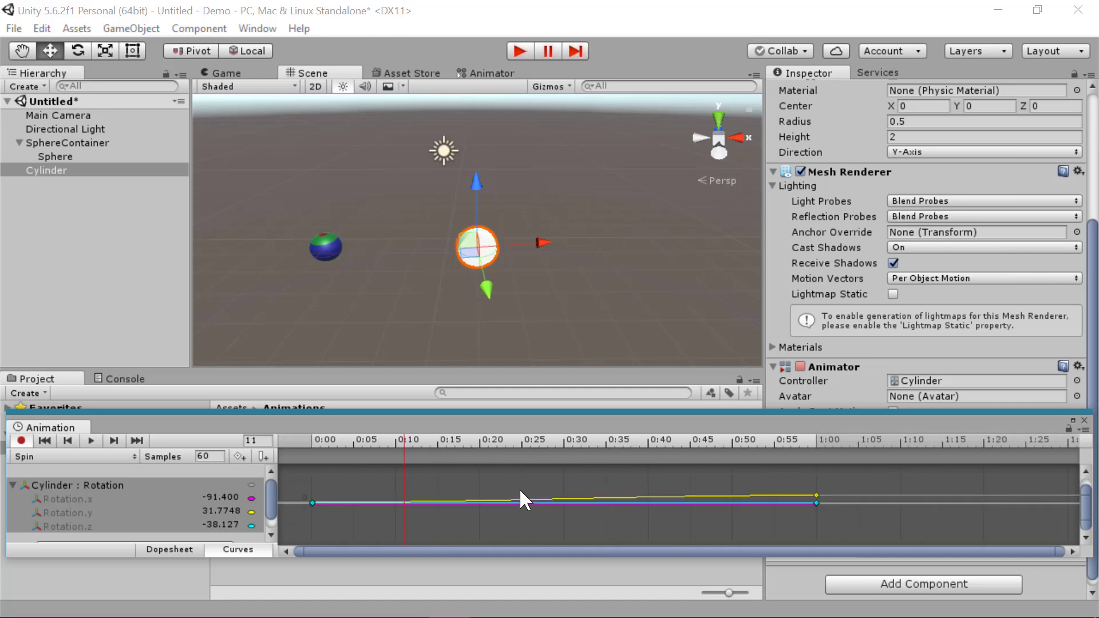
scroll(785, 485, "up", 2)
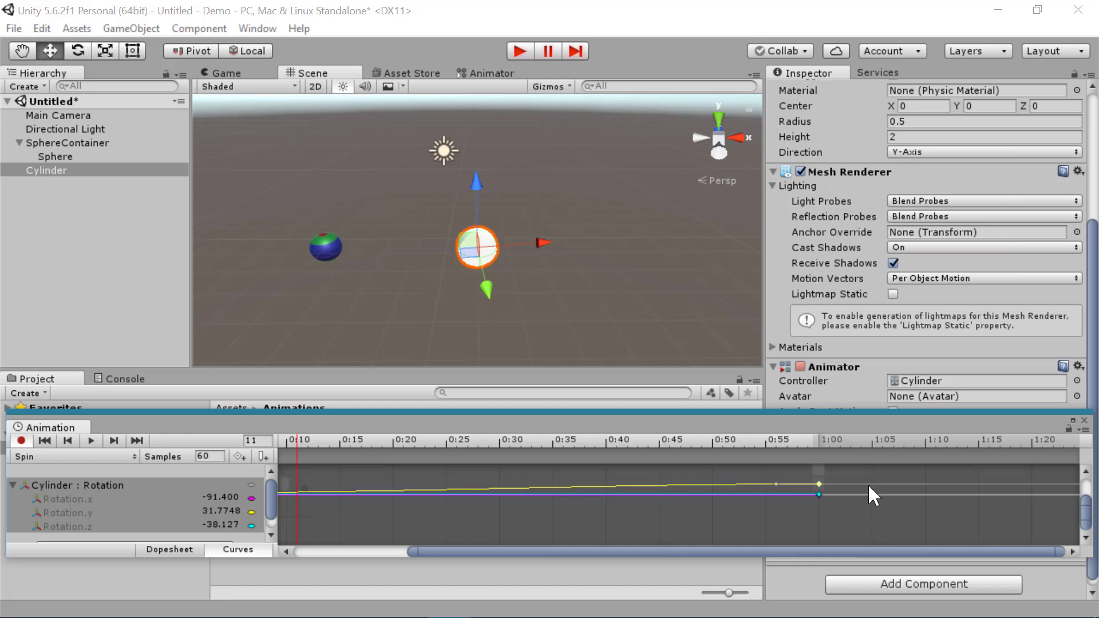
Steepen the incoming tangent of the Rotation.y curve at the 1:00 keyframe to remove its ease-out.
key("f")
scroll(673, 509, "down", 3)
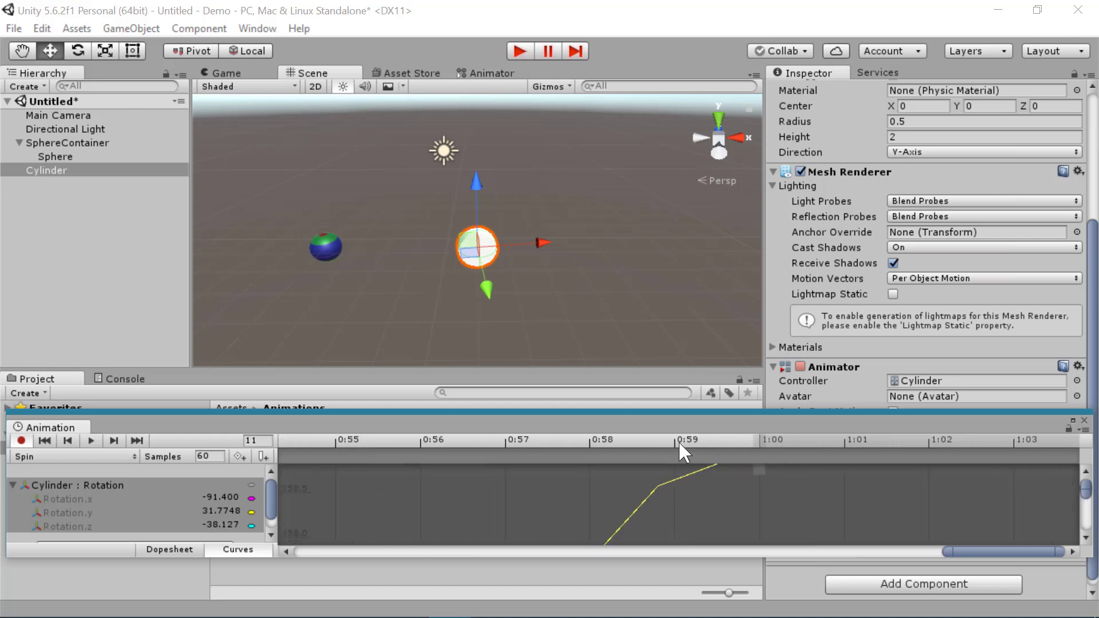
scroll(643, 501, "down", 5)
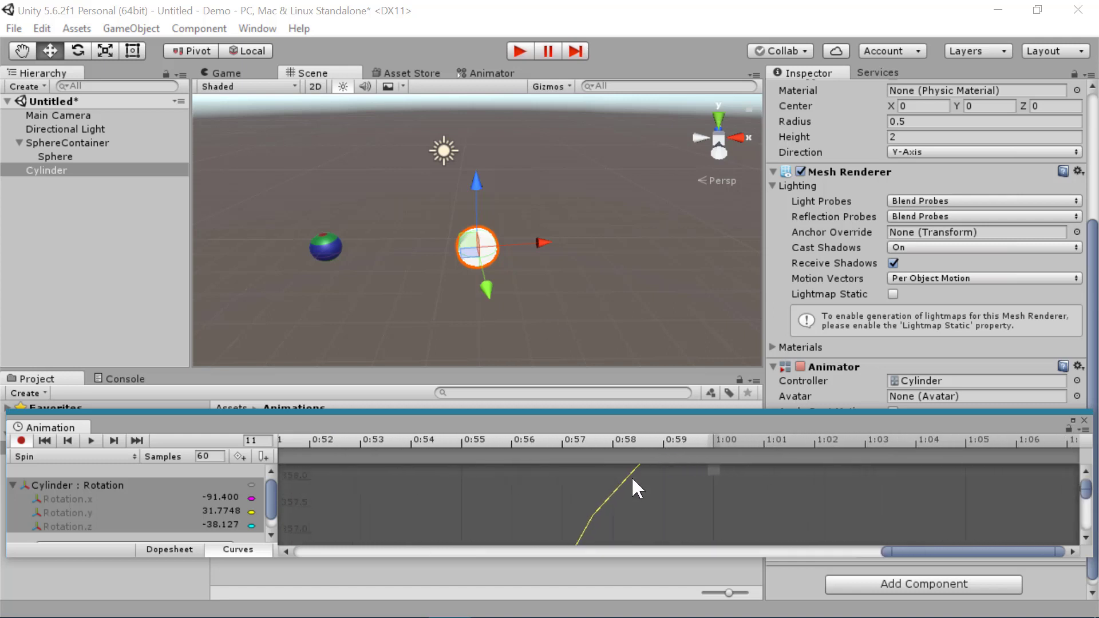
scroll(593, 506, "down", 5)
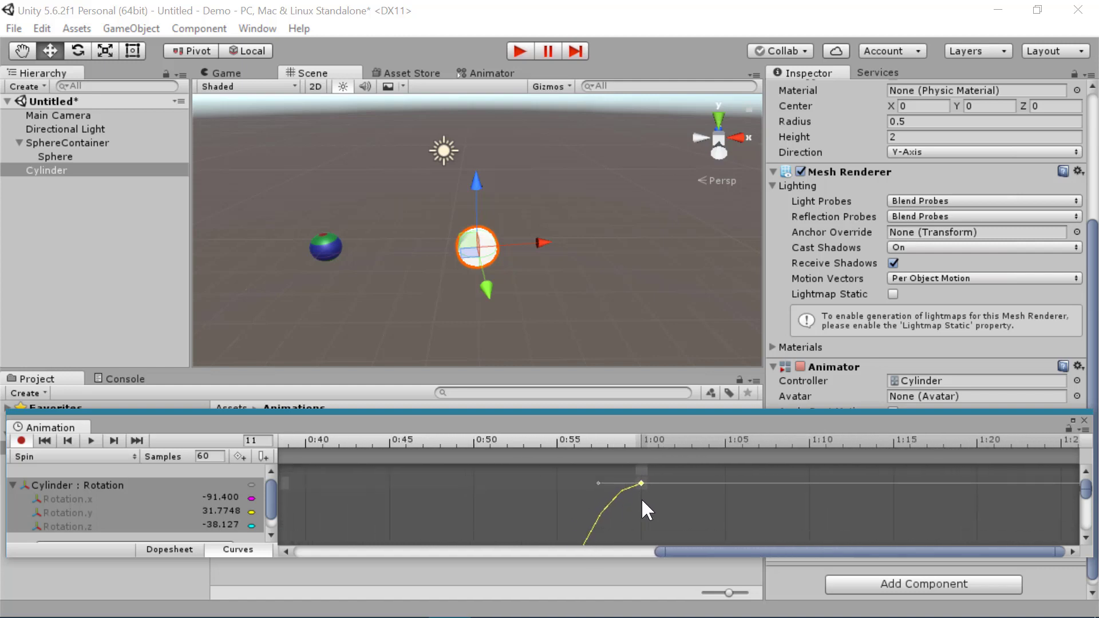
scroll(675, 509, "down", 6)
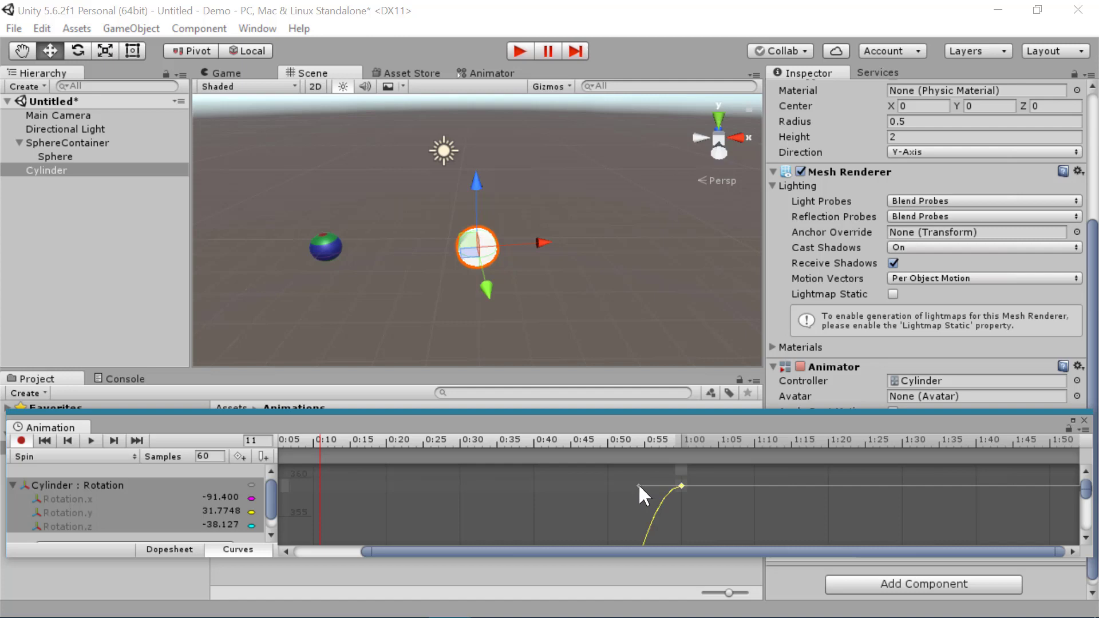
left_click_drag(639, 486, 653, 502)
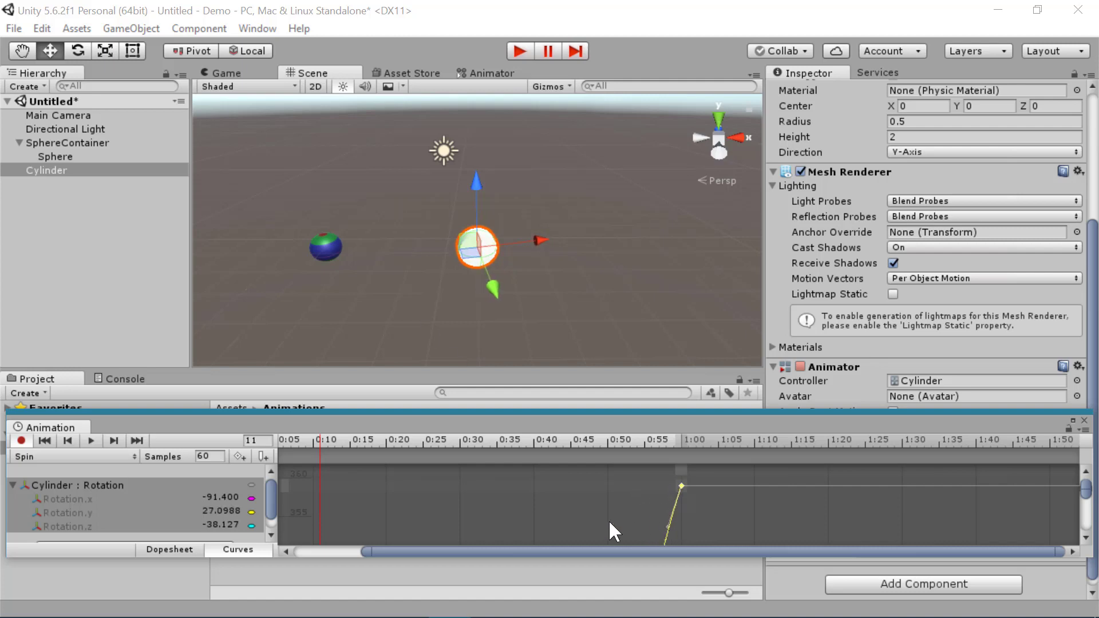
Steepen the outgoing tangent of the Rotation.y curve at the 0:00 keyframe to remove its ease-in.
scroll(609, 520, "down", 3)
scroll(528, 535, "down", 3)
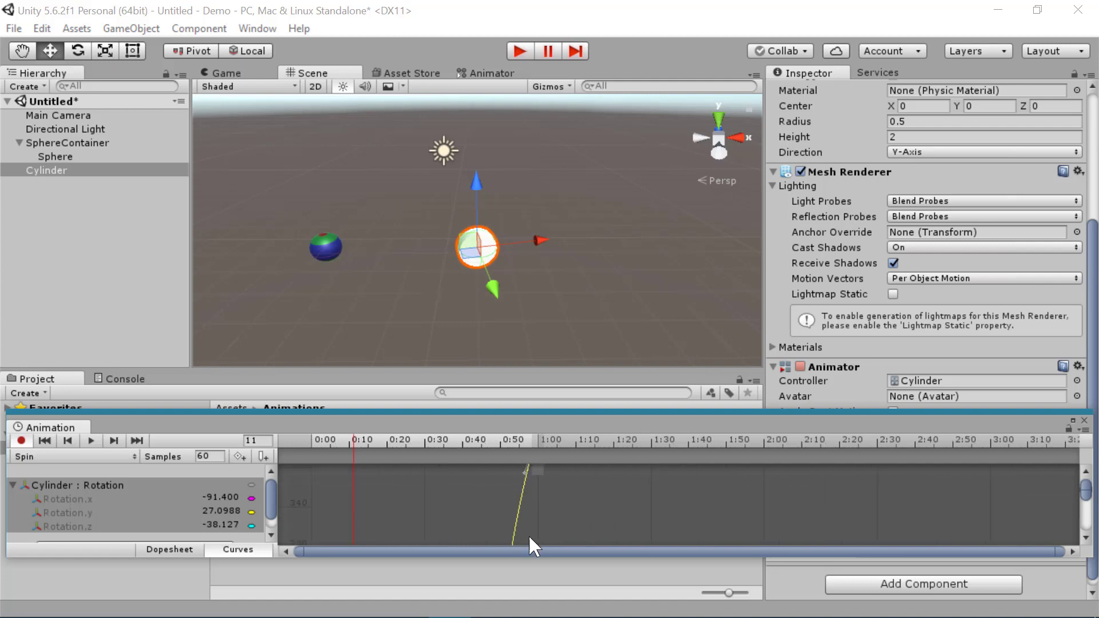
key("f")
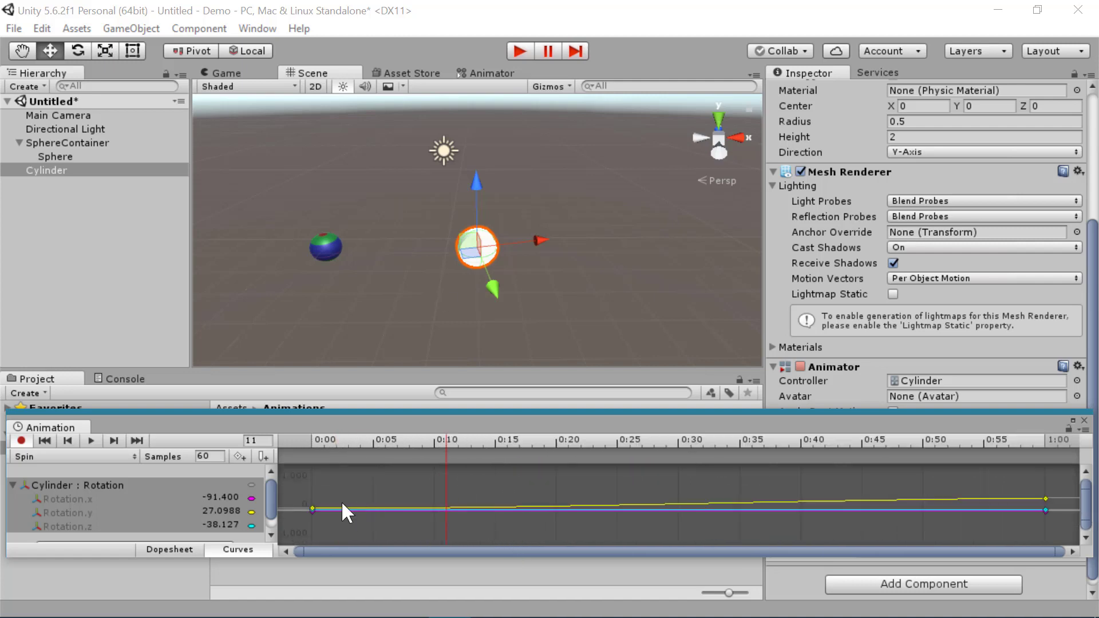
scroll(366, 494, "up", 5)
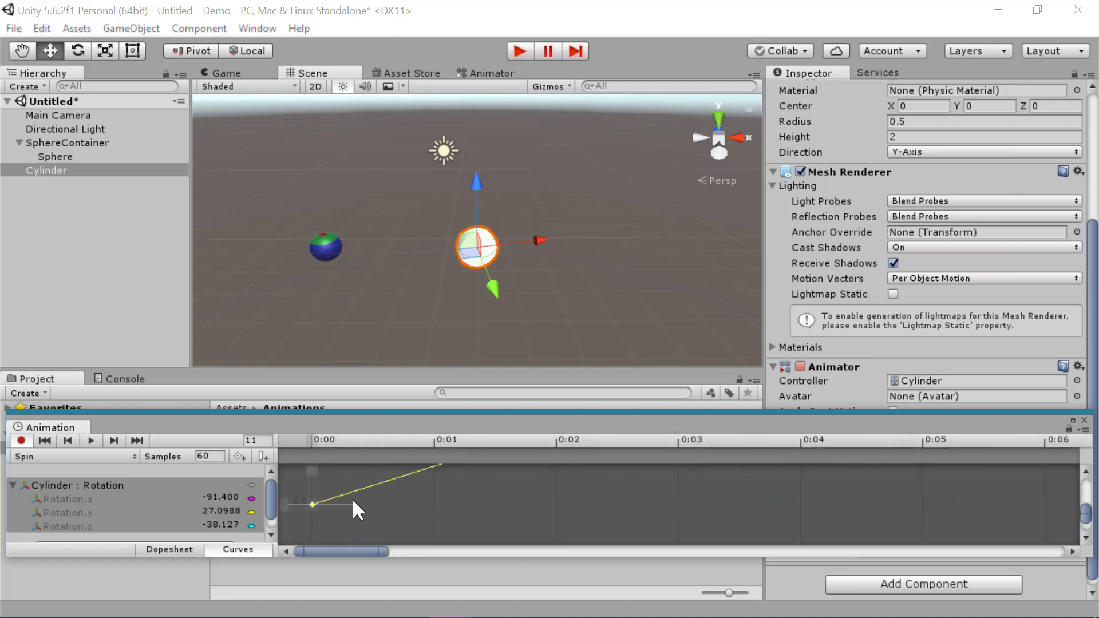
scroll(367, 504, "down", 4)
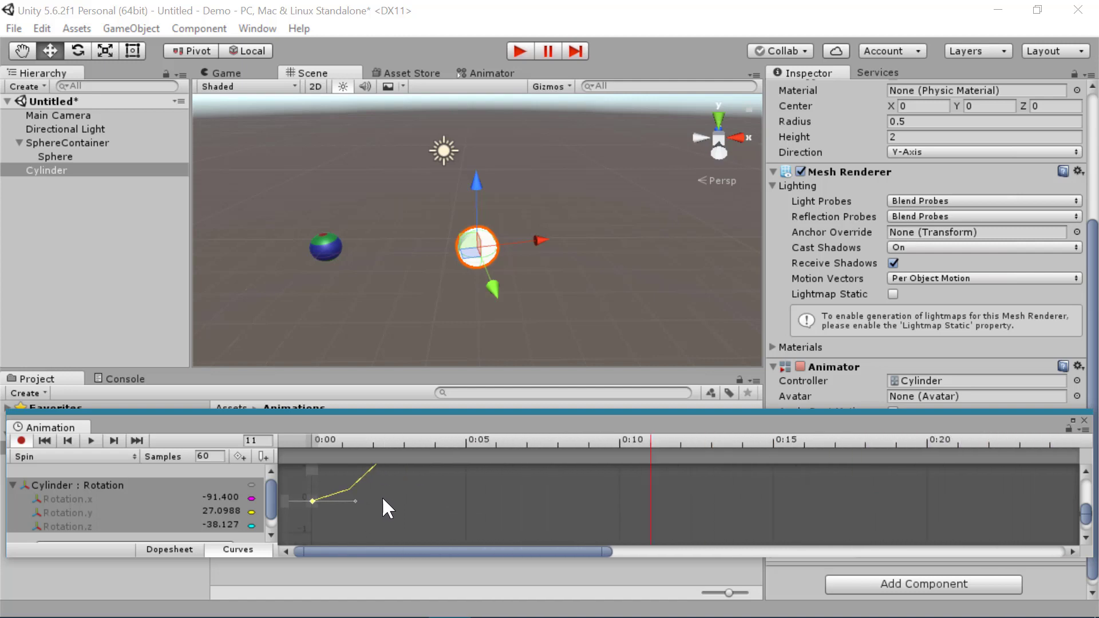
scroll(385, 504, "down", 5)
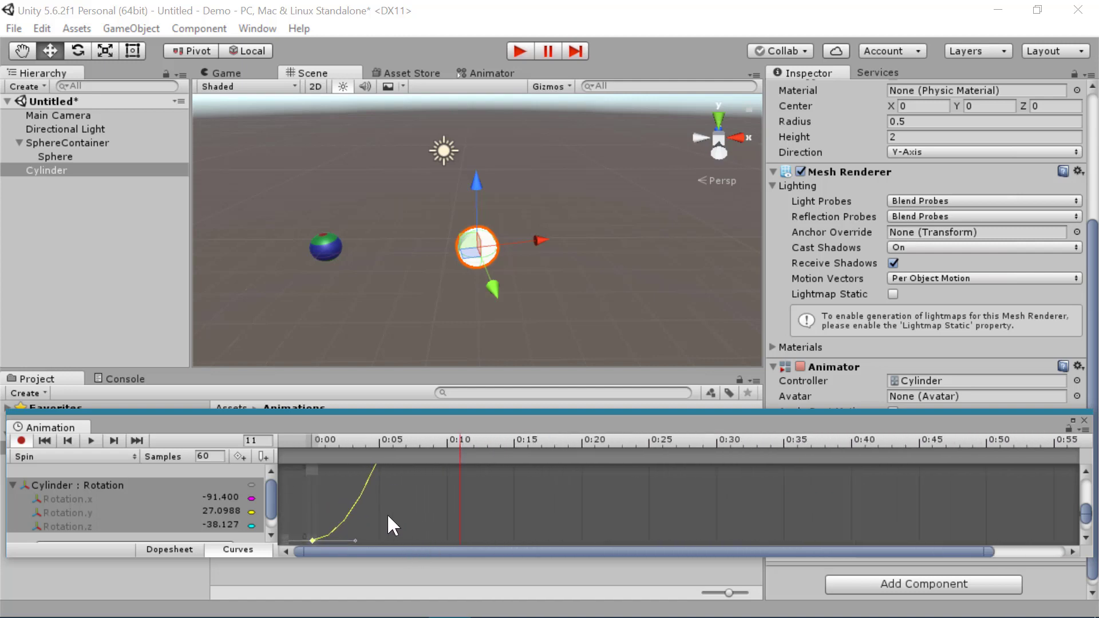
left_click_drag(356, 521, 333, 473)
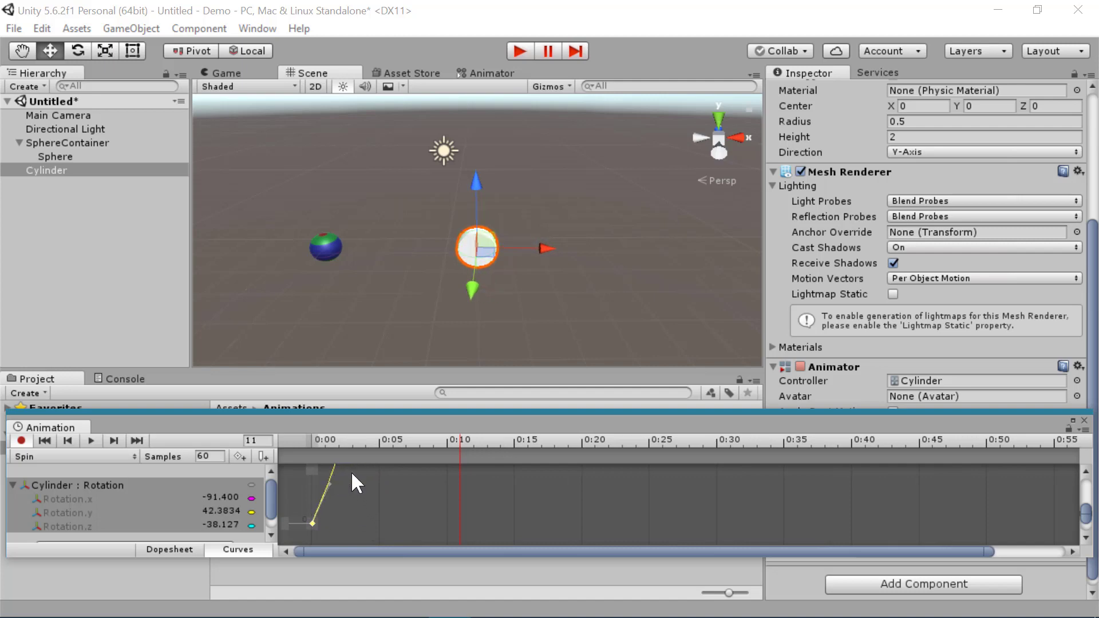
left_click(352, 472)
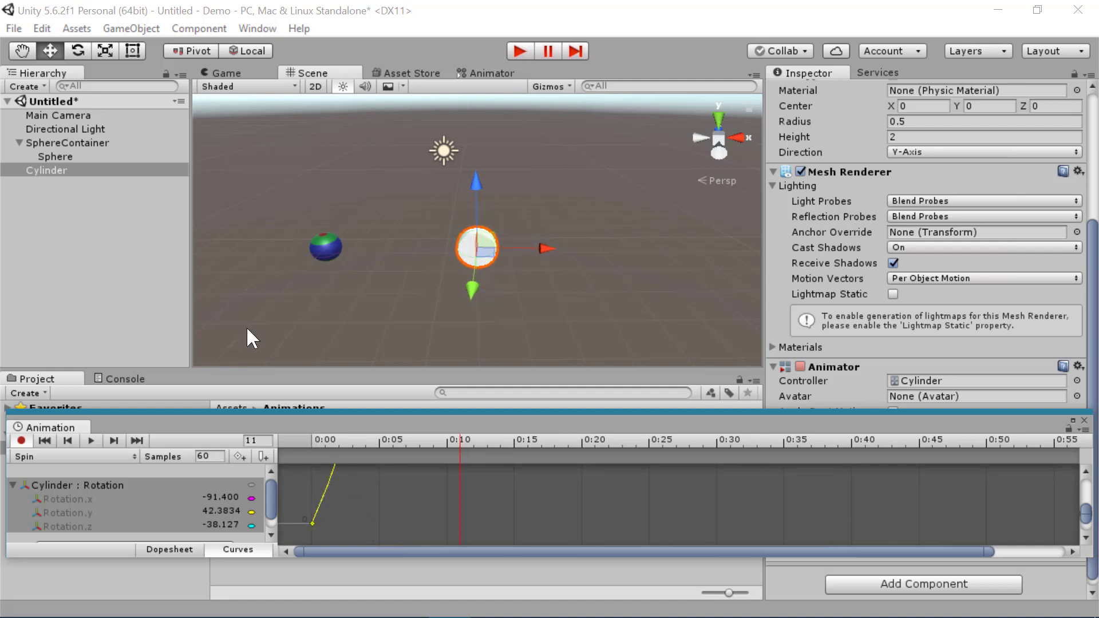
Play back the Spin clip to check how evenly the cylinder rotates.
left_click(91, 440)
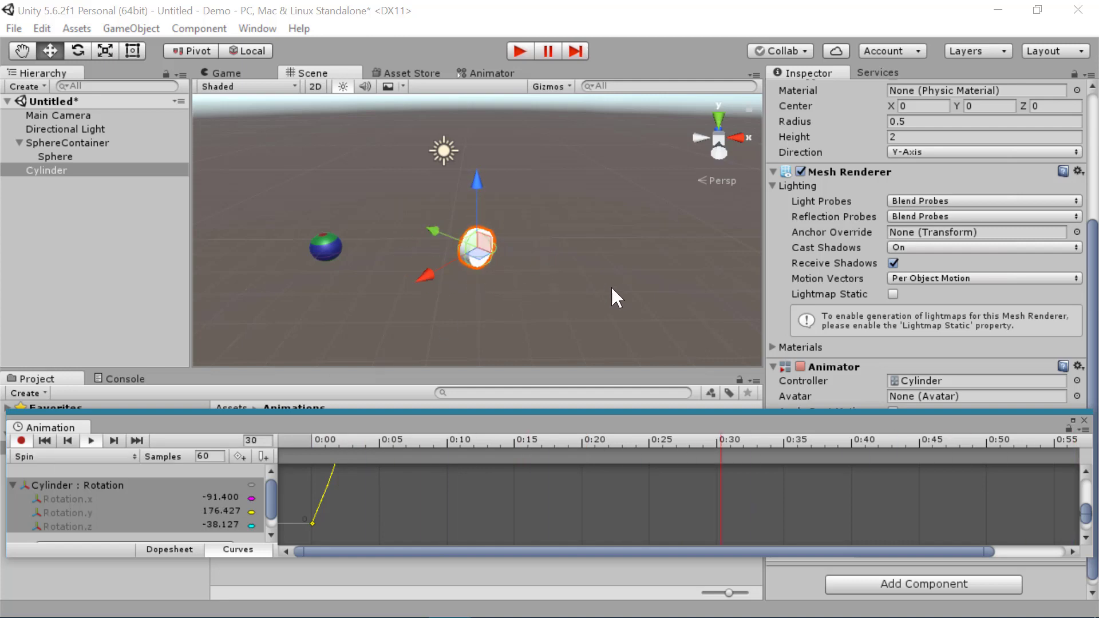
scroll(433, 502, "down", 2)
scroll(392, 502, "down", 4)
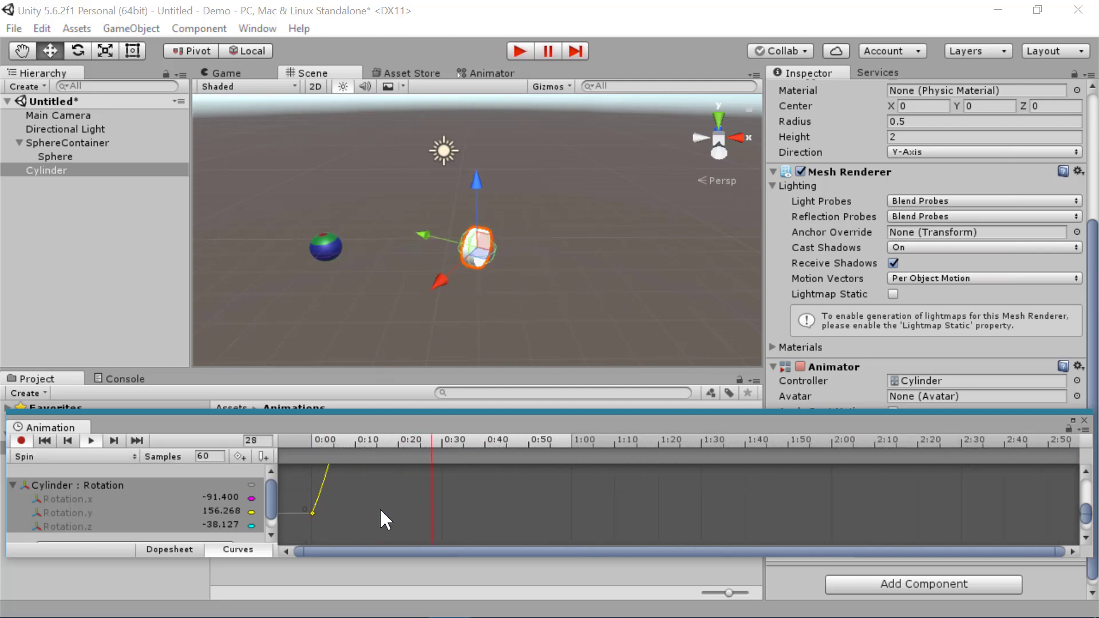
scroll(338, 511, "down", 1)
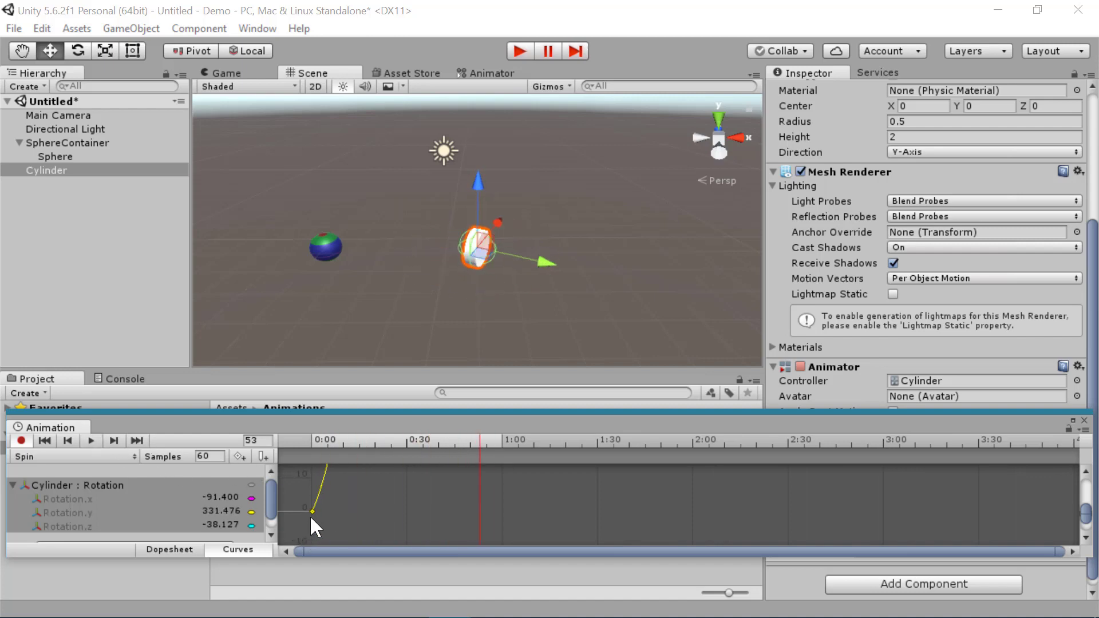
Make the outgoing tangent of Rotation.y at the 0:00 keyframe even steeper.
left_click(313, 512)
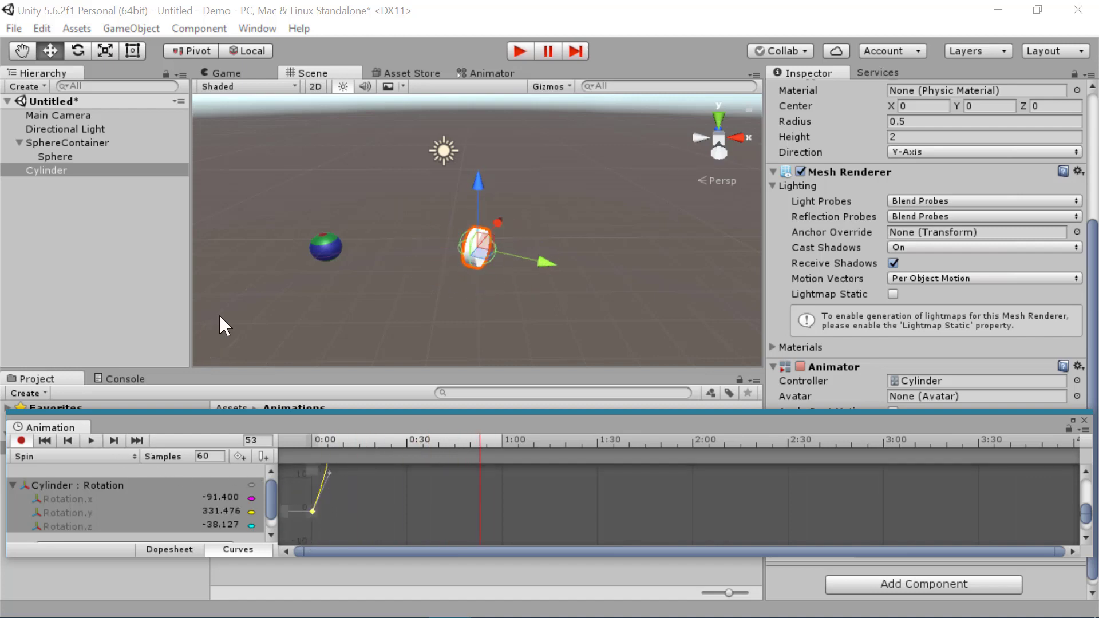
left_click_drag(328, 473, 319, 471)
scroll(379, 492, "down", 1)
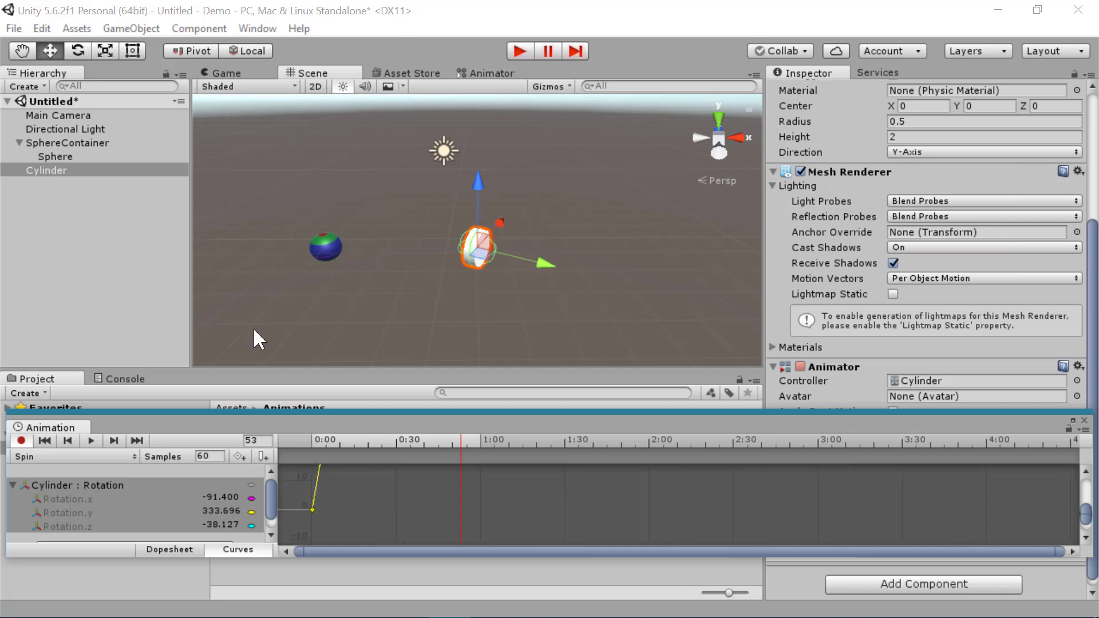
Make the incoming tangent of Rotation.y at the 1:00 keyframe slightly steeper.
key("a")
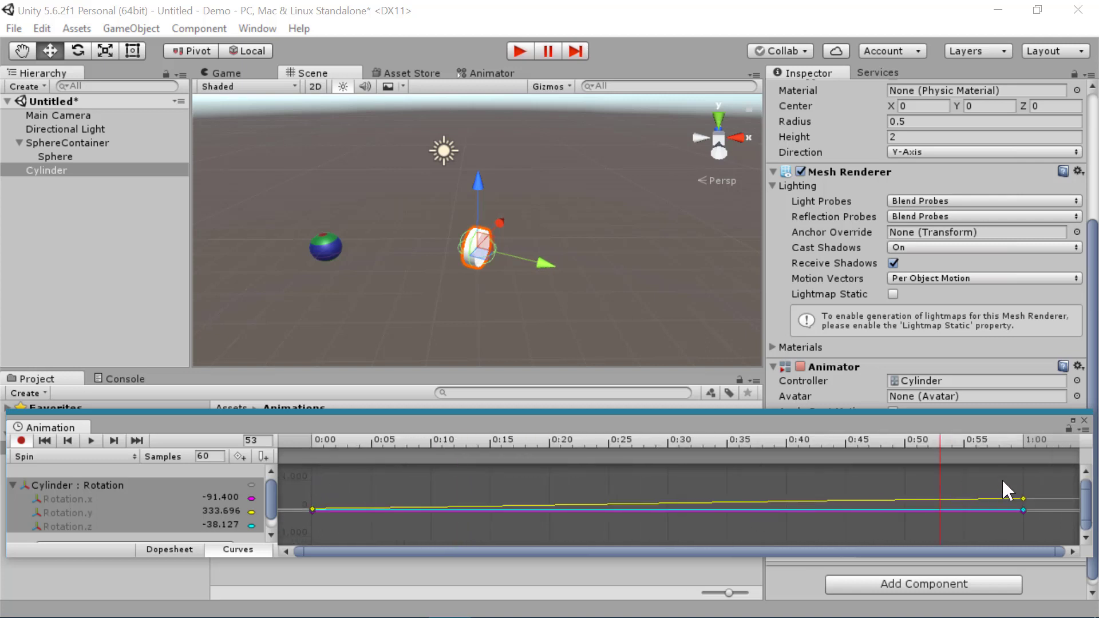
left_click(1023, 499)
key("f")
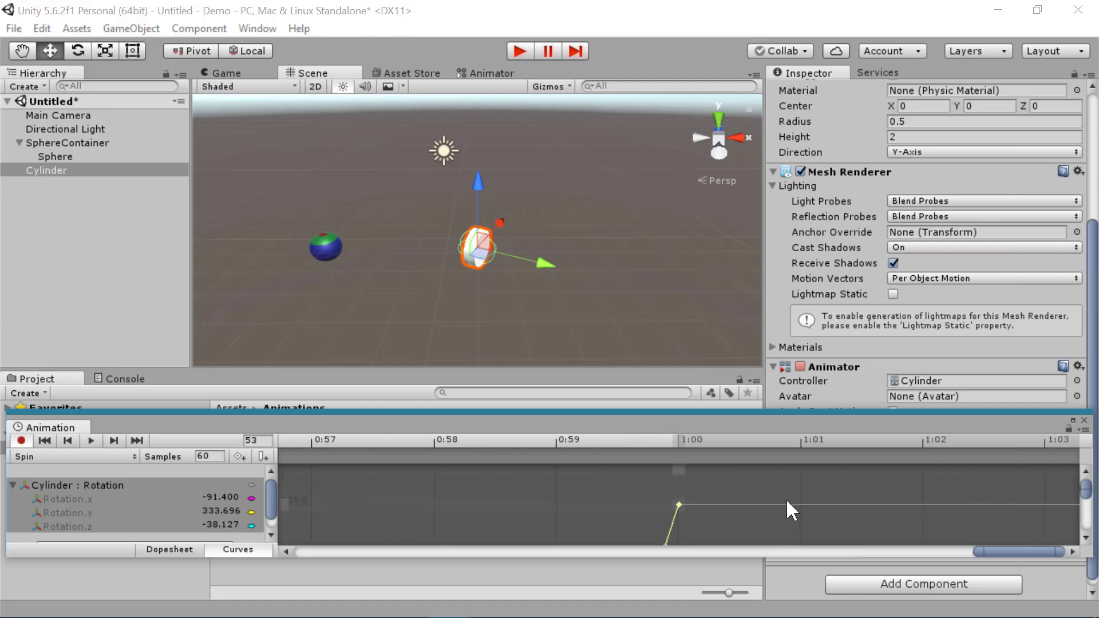
scroll(691, 517, "down", 5)
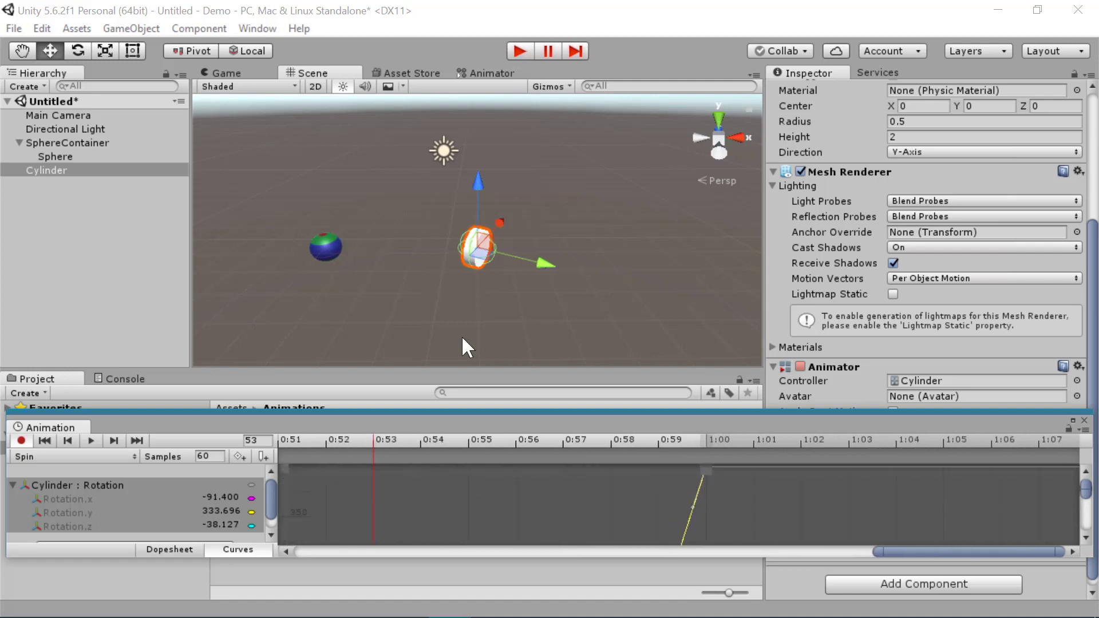
left_click_drag(693, 510, 695, 509)
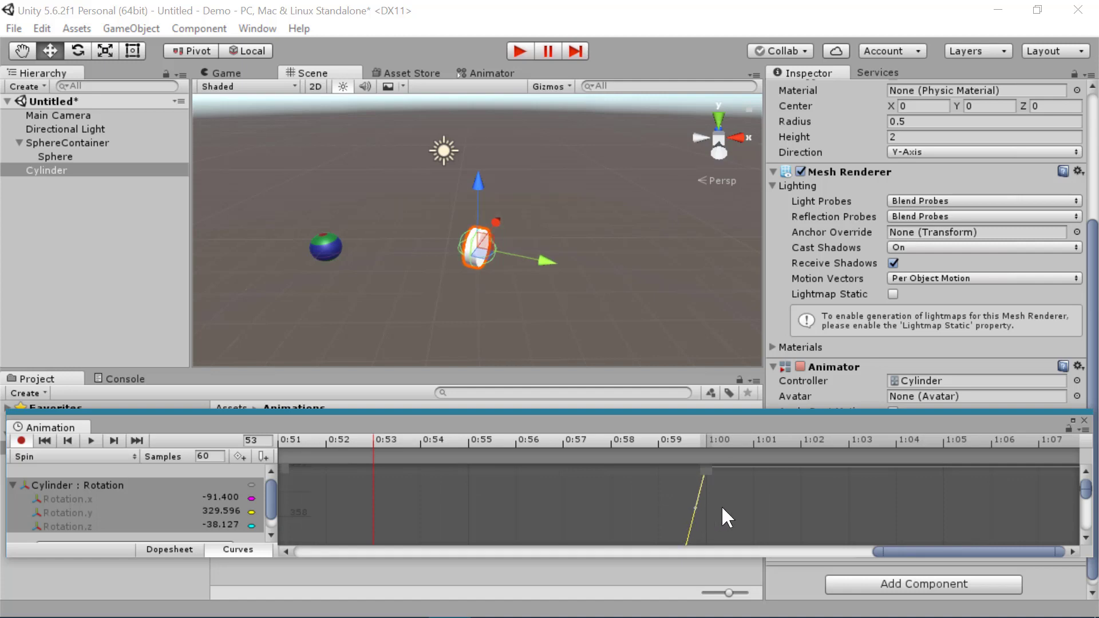
Preview the adjusted Spin clip with the cylinder deselected and close the Animation window.
left_click(90, 440)
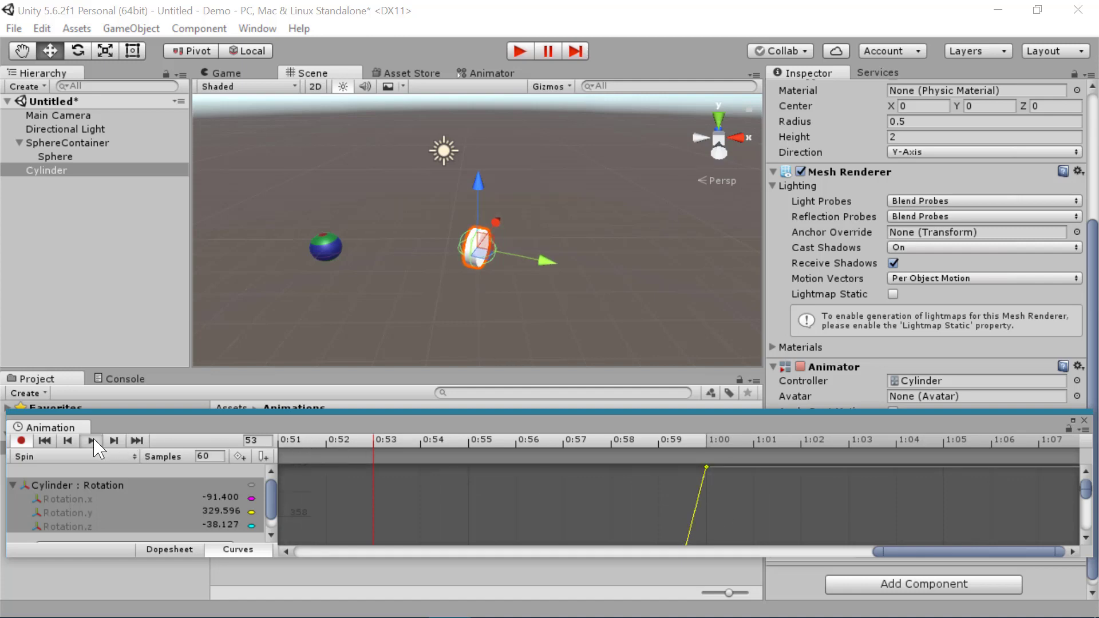
left_click(433, 210)
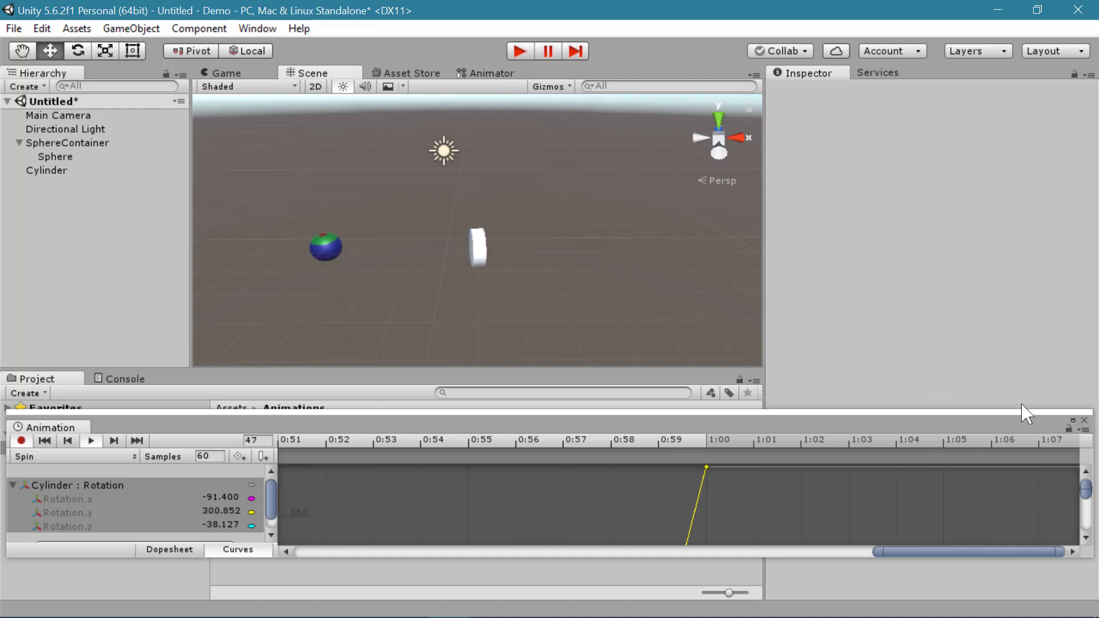
left_click(1084, 422)
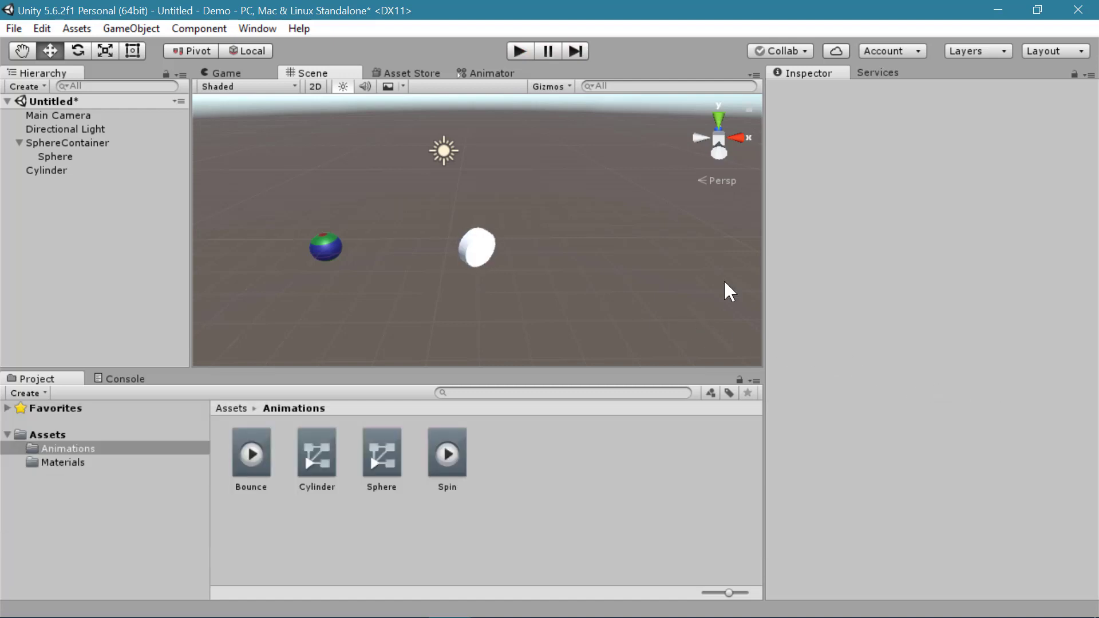
Enable Loop Time on the Spin clip and test the scene briefly in Play mode.
left_click(447, 455)
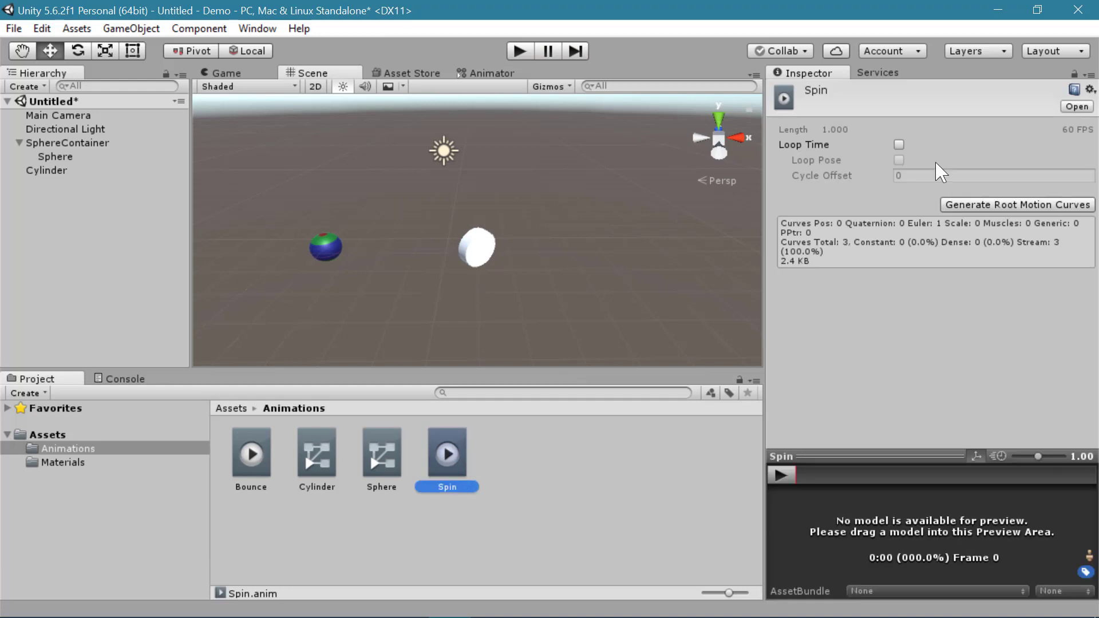
left_click(899, 145)
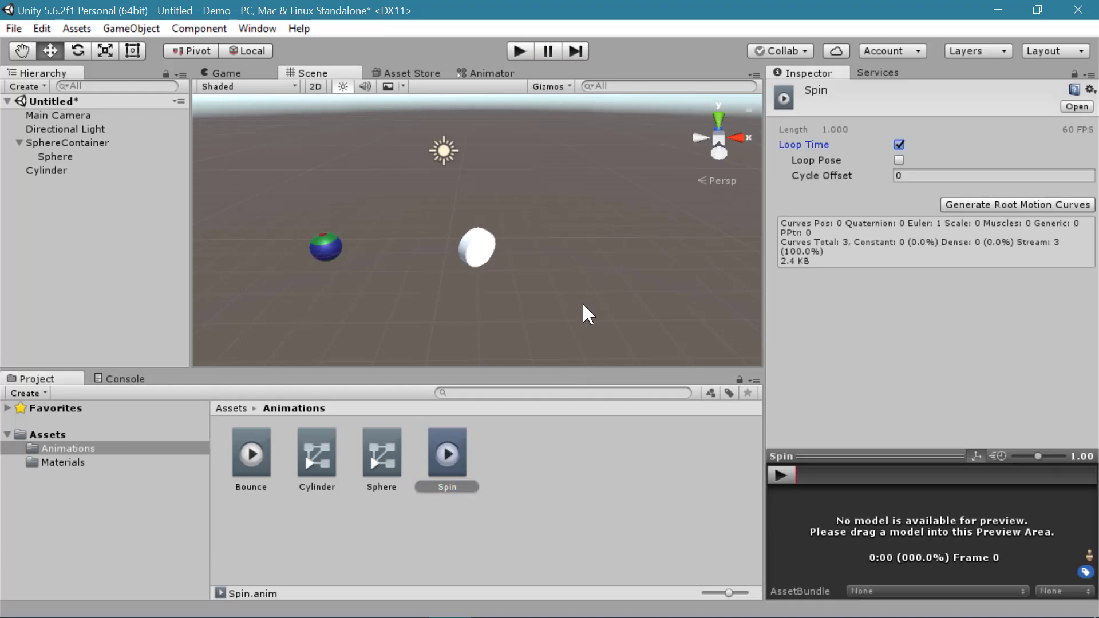
left_click(563, 269)
left_click(514, 54)
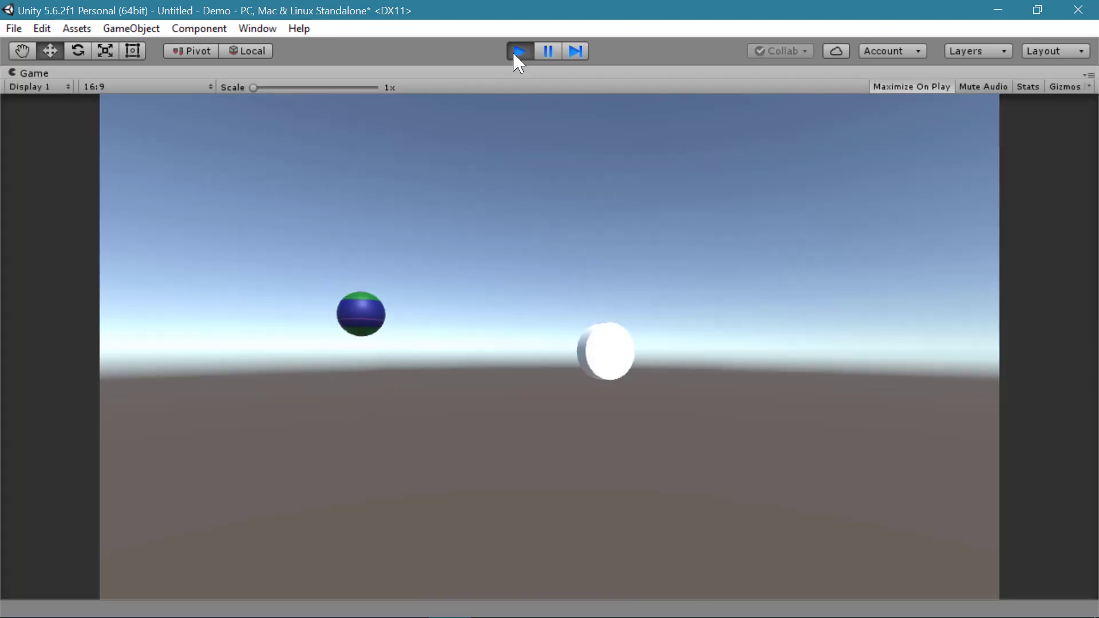
left_click(515, 52)
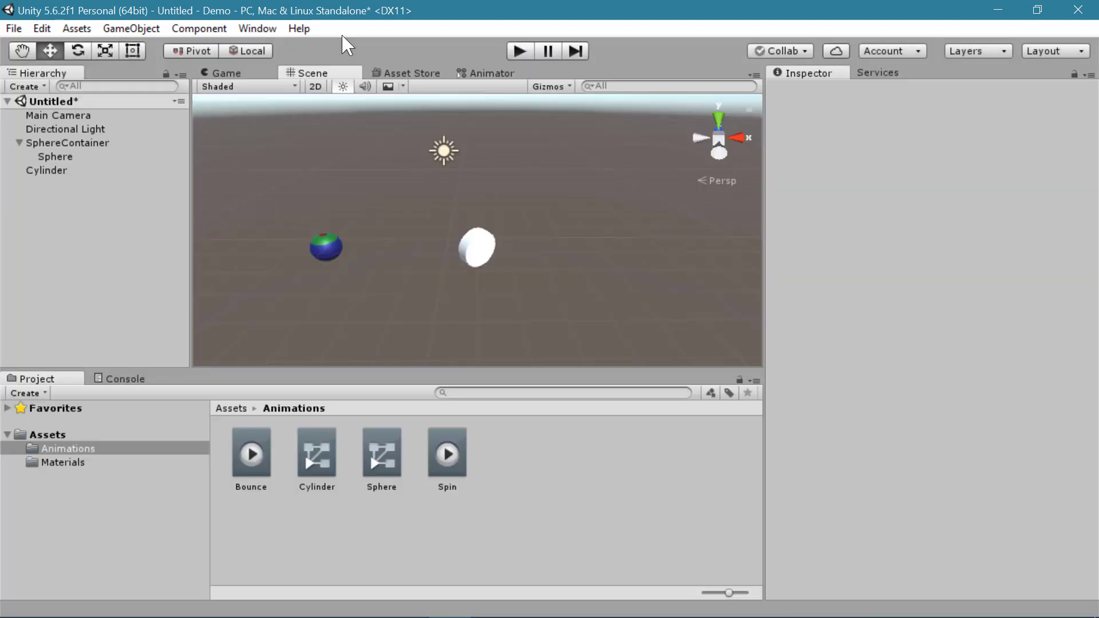
Select the cylinder in the scene and reopen the Animation window on its Spin clip.
left_click(468, 267)
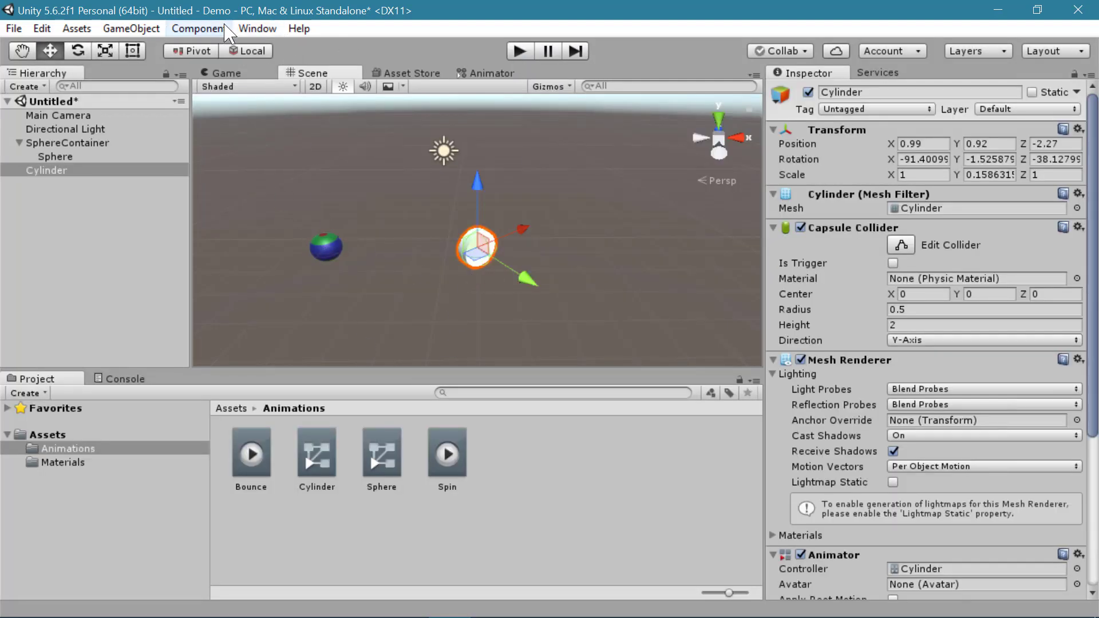
left_click(257, 28)
left_click(352, 231)
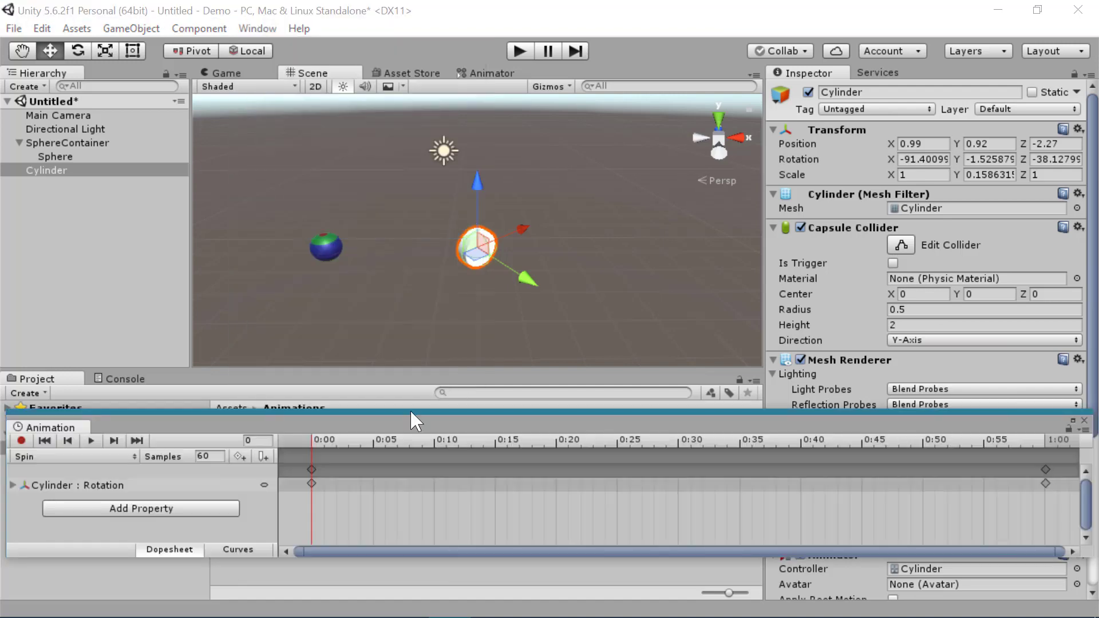
Add the Mesh Renderer's Material._Color property to the cylinder's Spin clip.
left_click(192, 506)
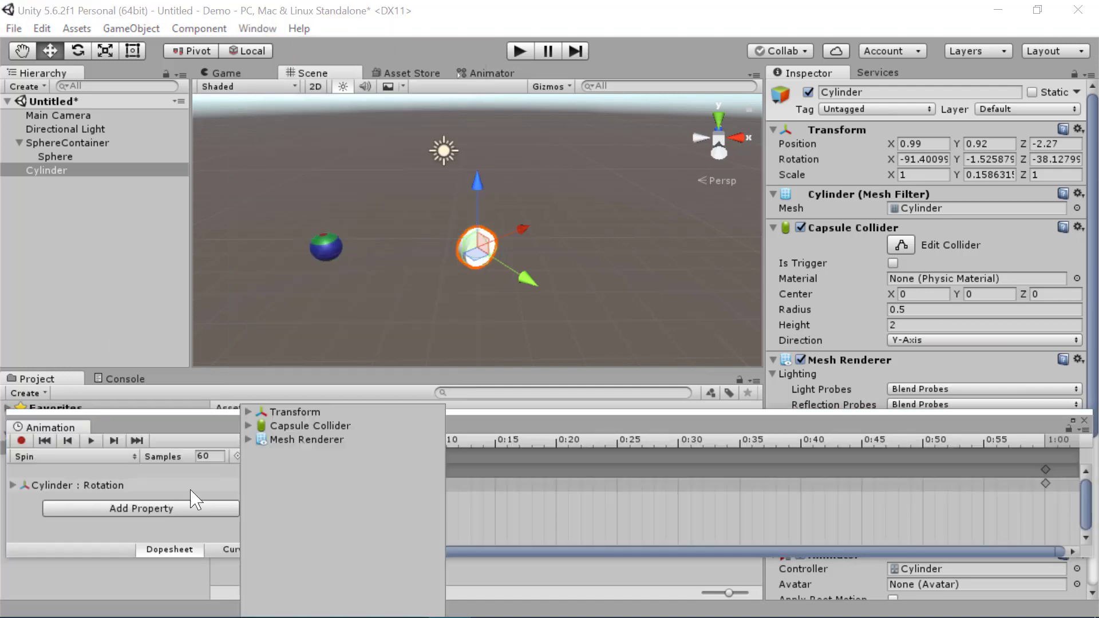
left_click(248, 440)
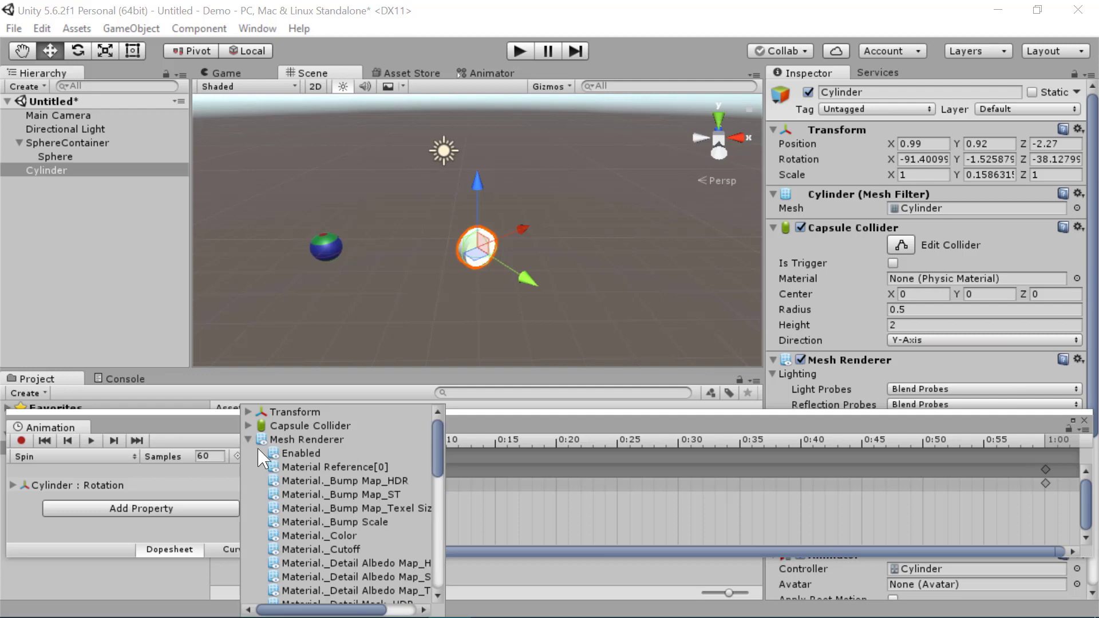
scroll(372, 523, "down", 5)
scroll(376, 556, "down", 1)
scroll(388, 541, "up", 7)
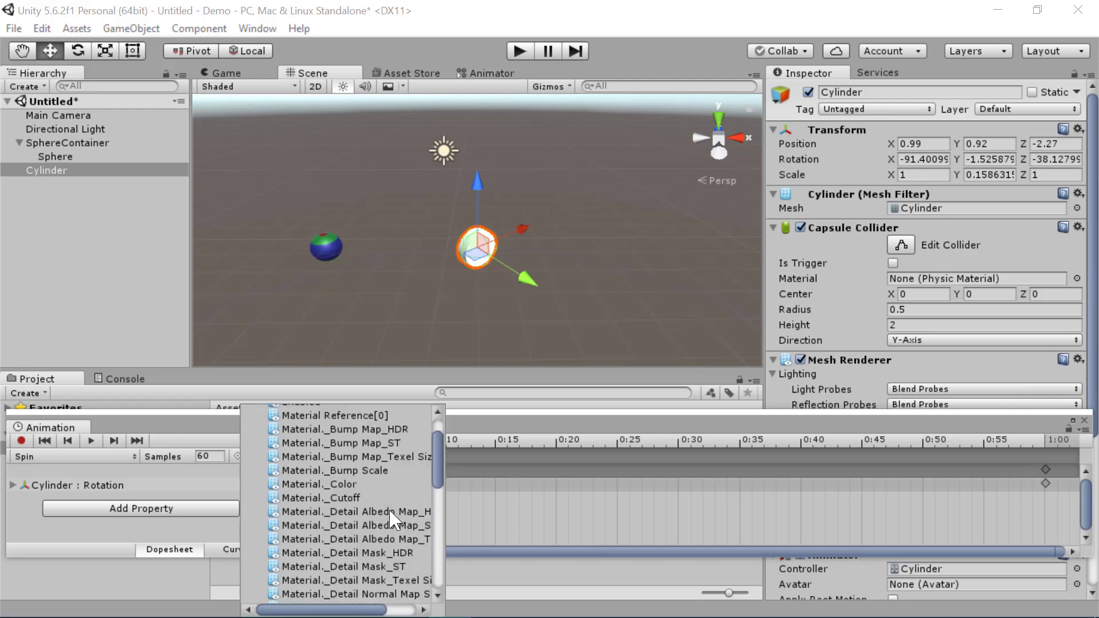
left_click(345, 485)
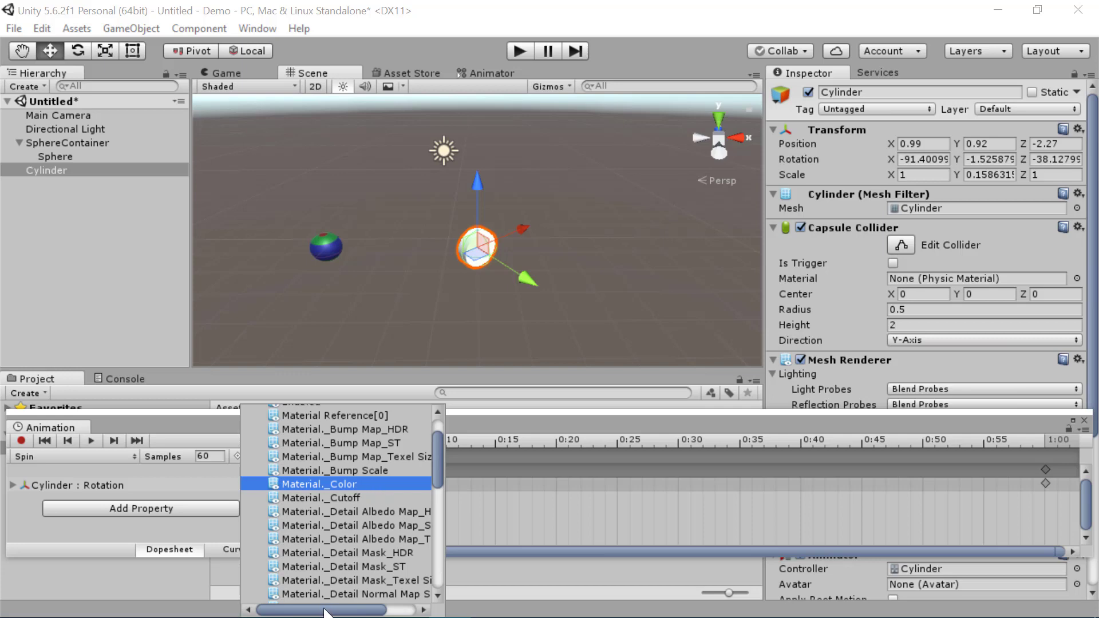
left_click_drag(325, 612, 370, 614)
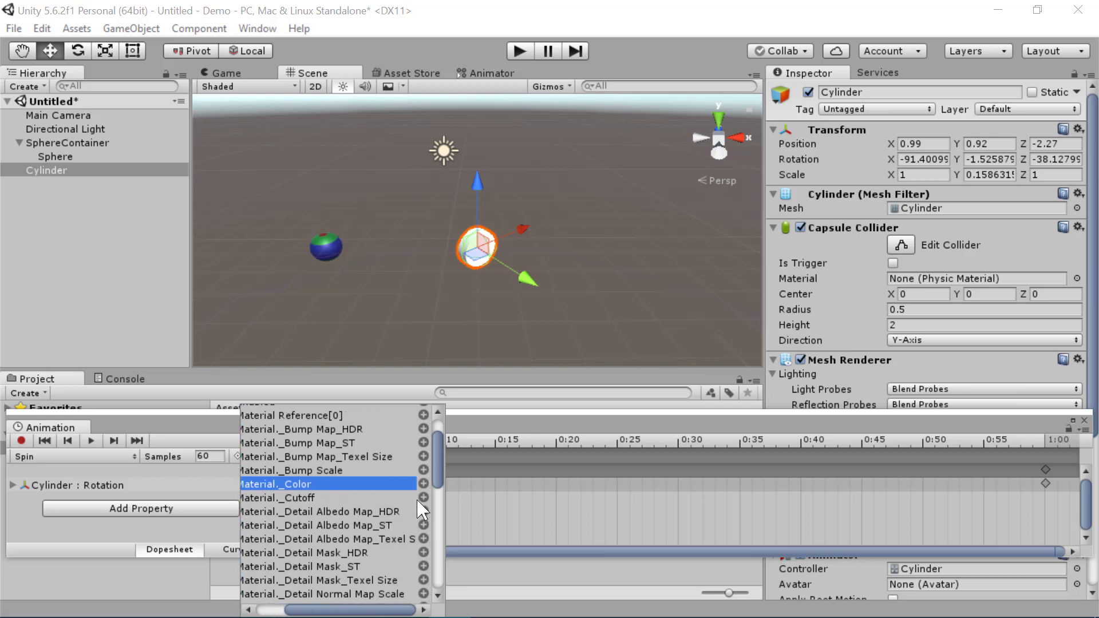
left_click(424, 484)
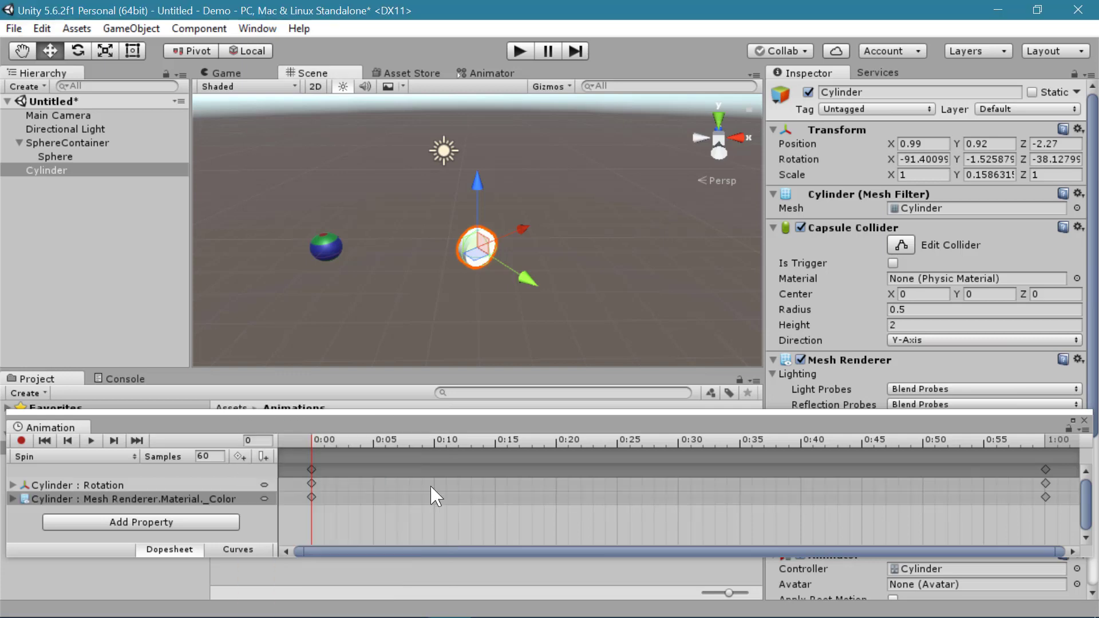
Key Material._Color.b to 0 at 0:30 in the Spin clip.
left_click_drag(443, 441, 677, 445)
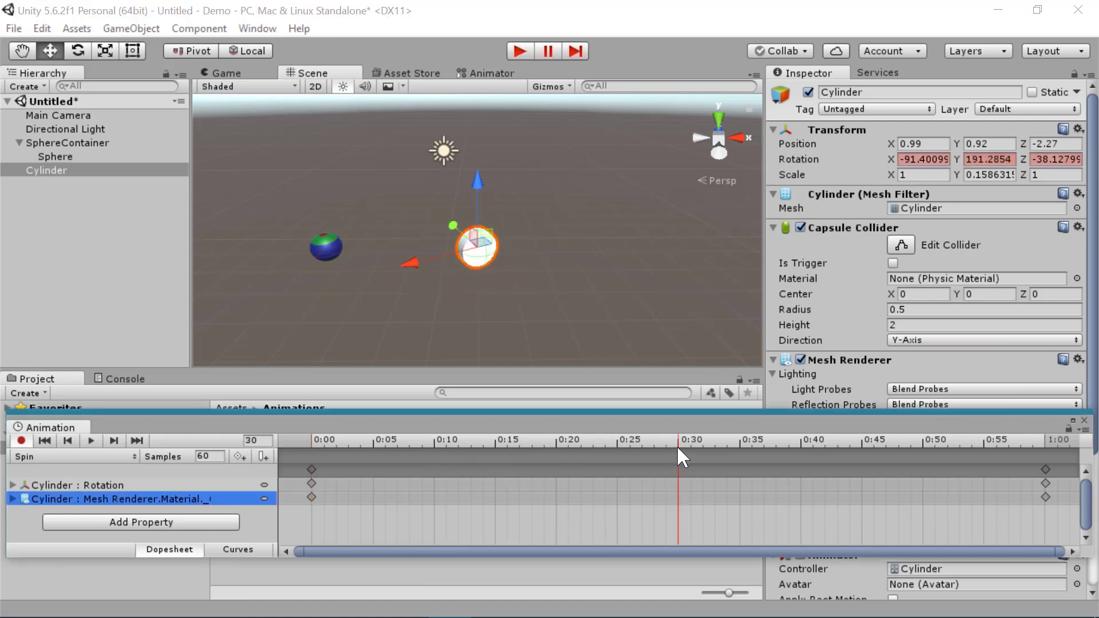
left_click(12, 499)
scroll(172, 498, "down", 3)
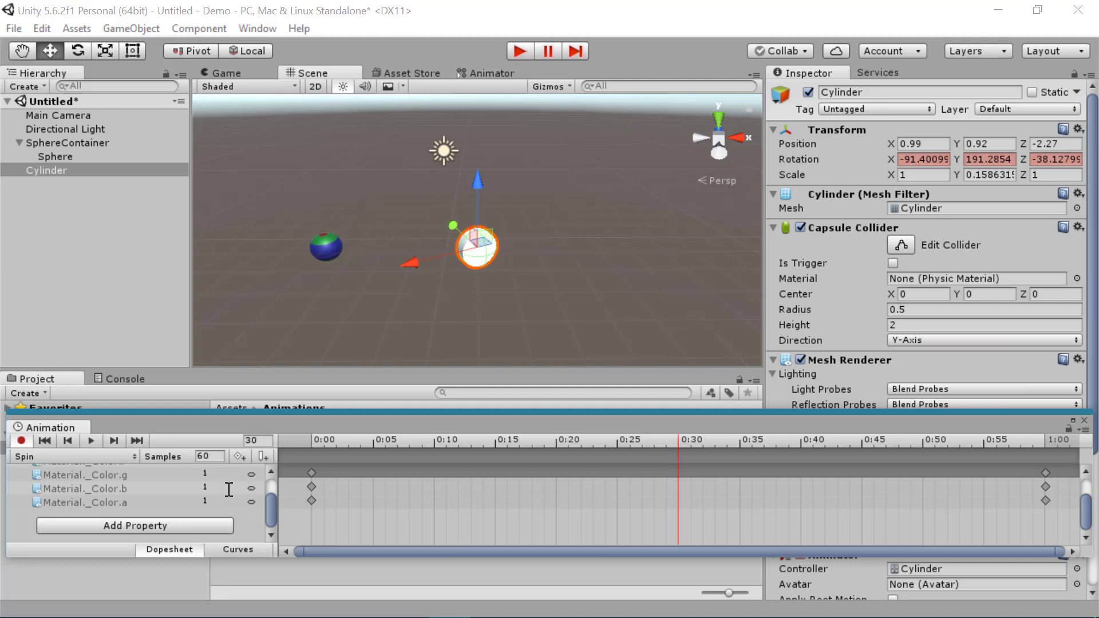
scroll(232, 495, "up", 3)
left_click(220, 510)
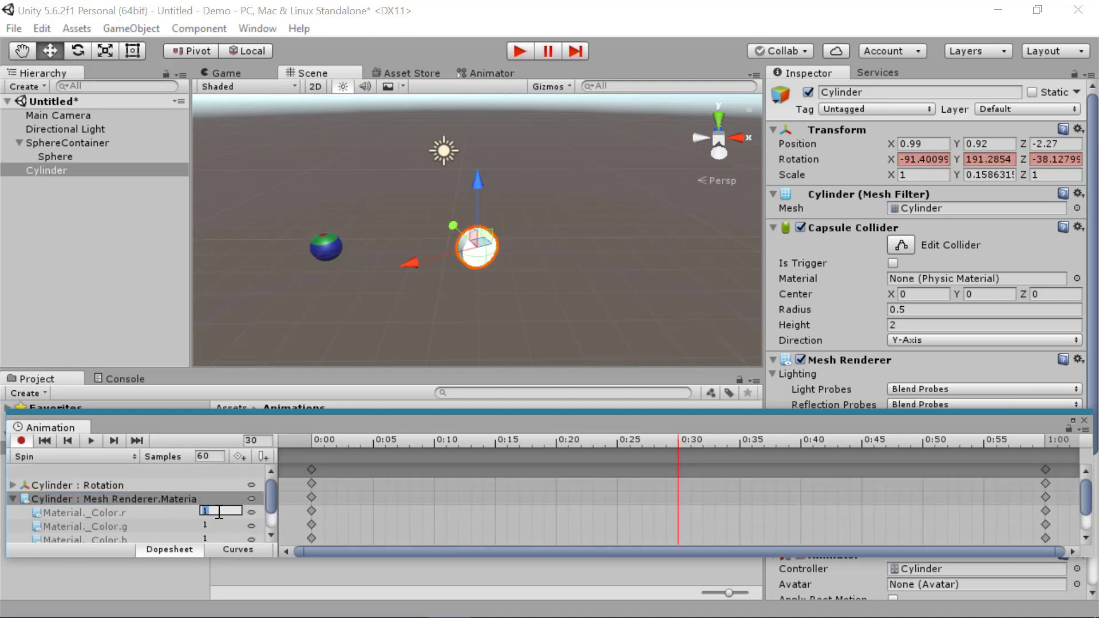
left_click(221, 527)
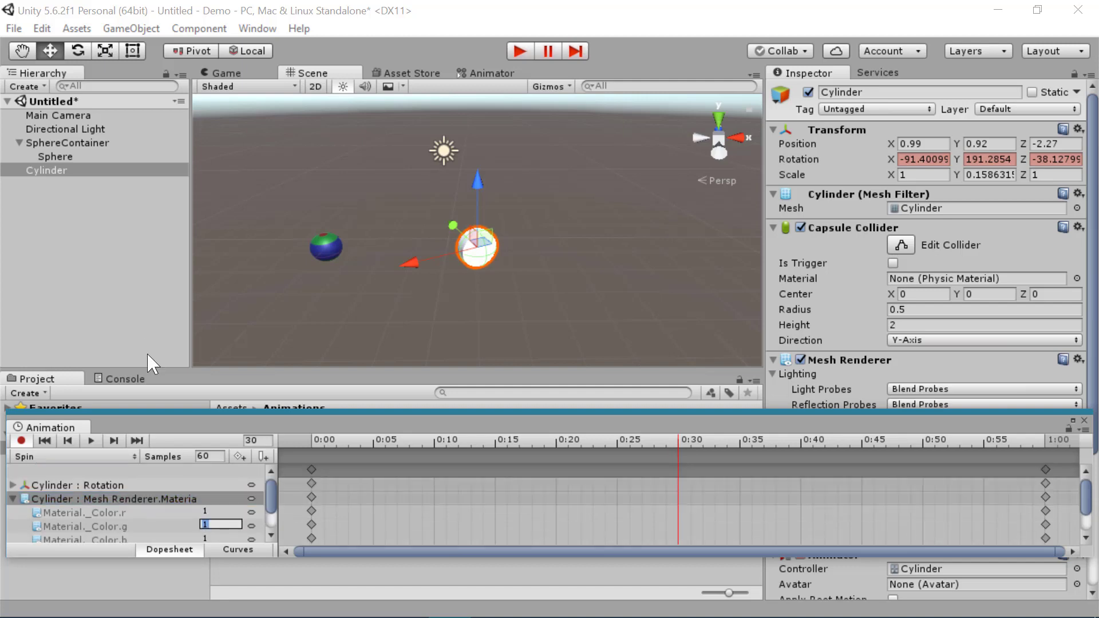
left_click(217, 538)
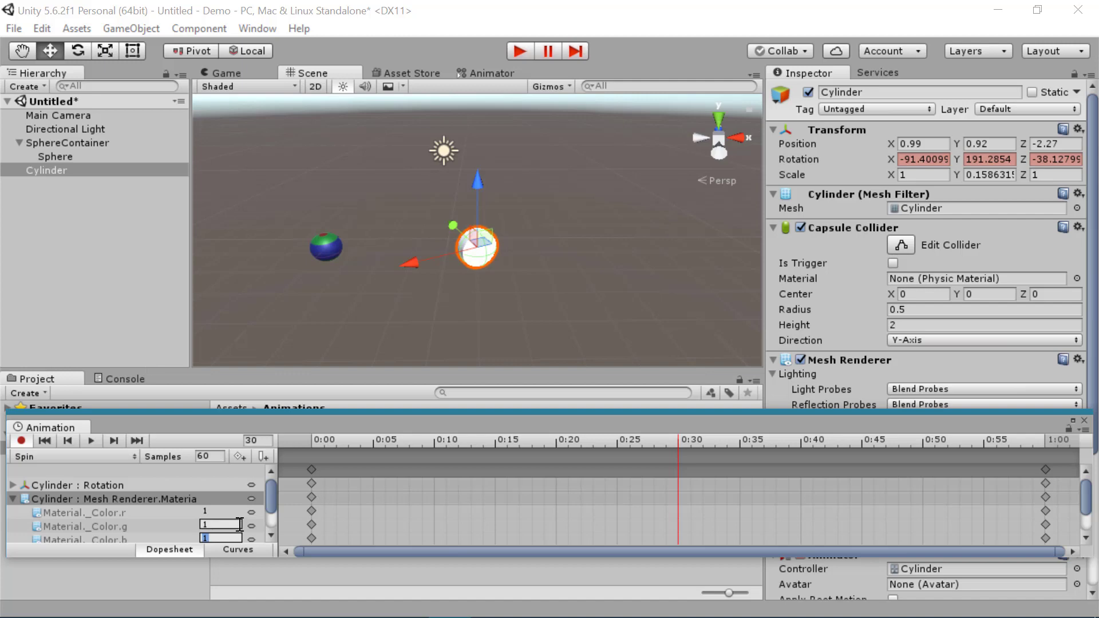
type("0")
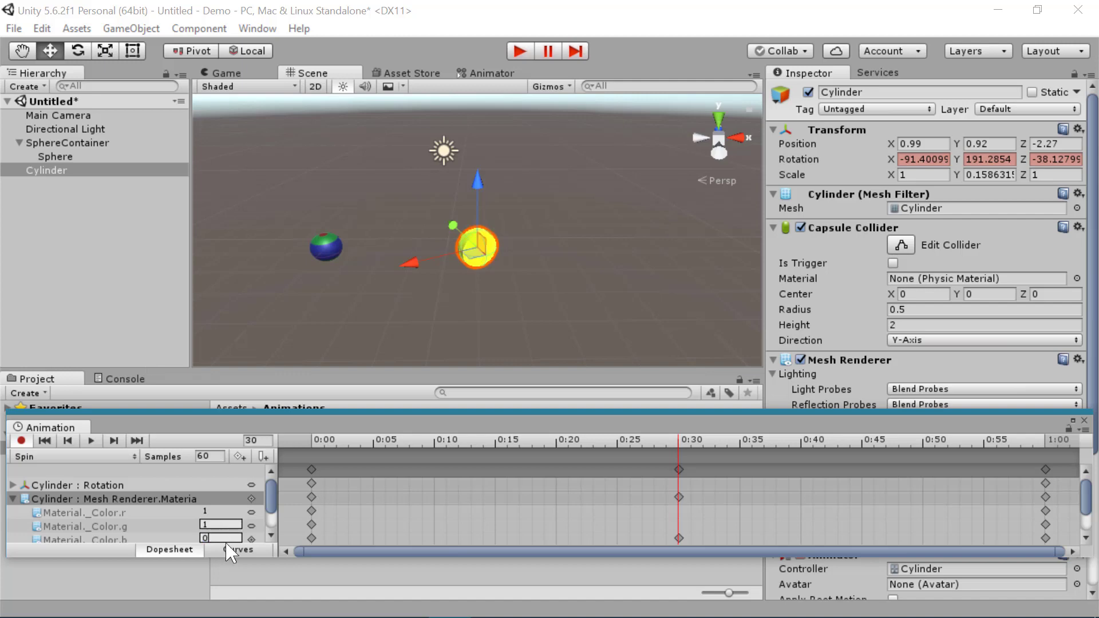
Set Material._Color.r and Material._Color.g to 0.8 at the 0:30 keyframe.
left_click(235, 523)
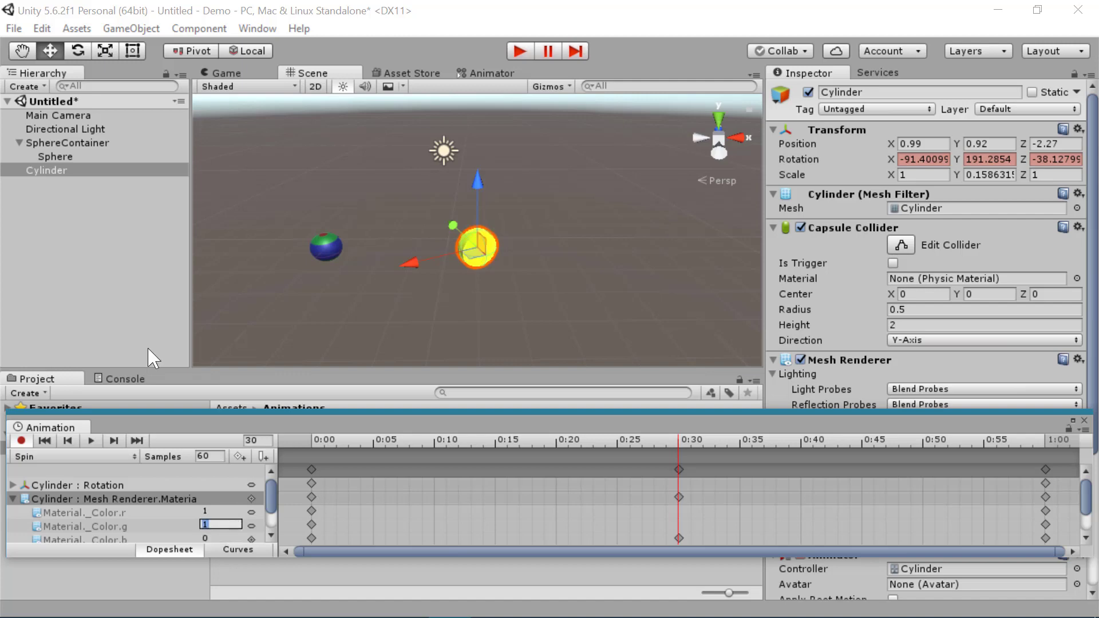
left_click(231, 512)
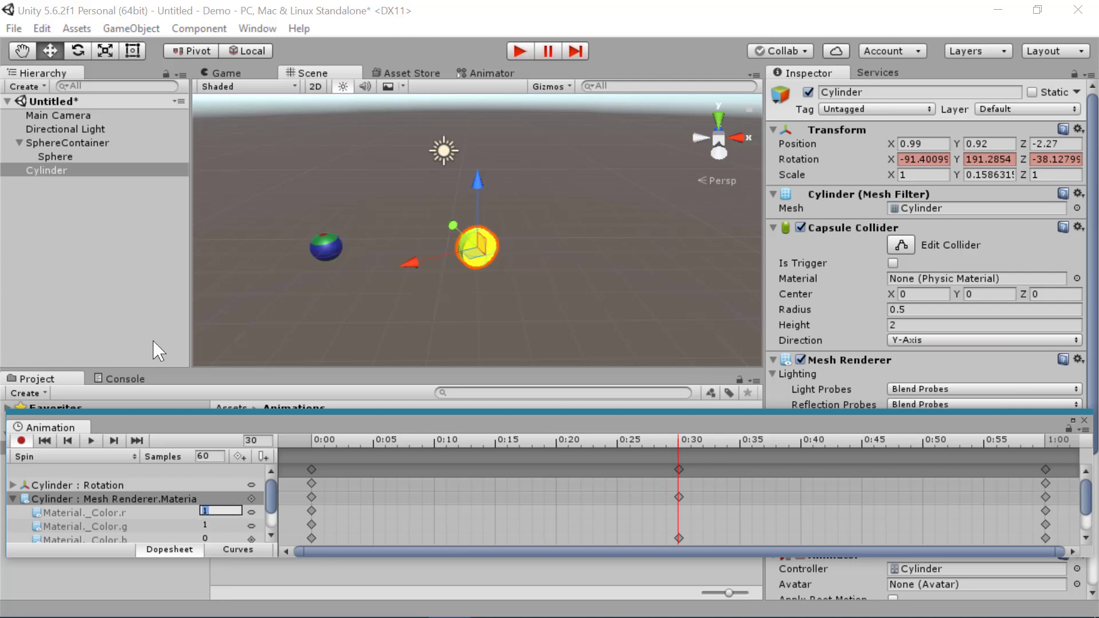
type(".8")
left_click(220, 525)
type(".8")
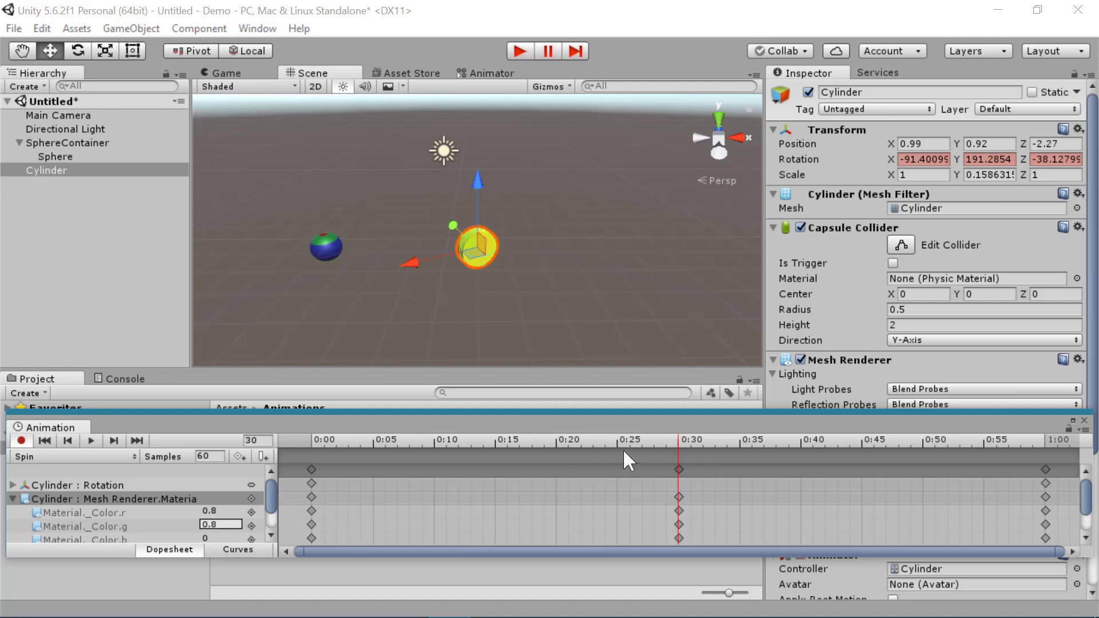
Scrub through the color change, close the Animation window and test the scene briefly in Play mode.
left_click_drag(623, 449, 1020, 444)
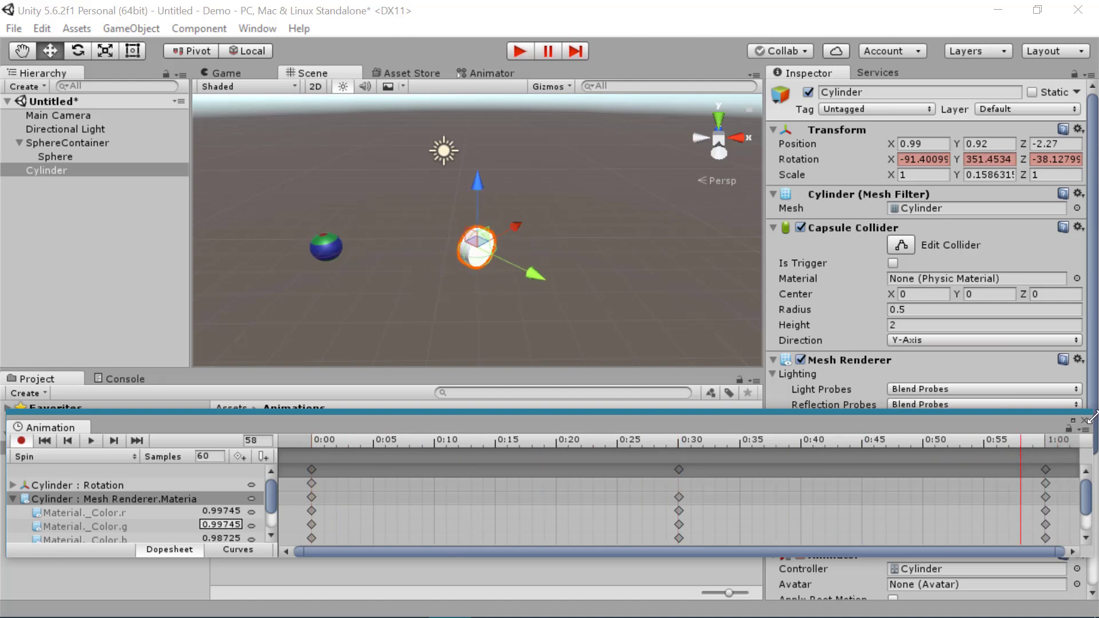
left_click(1085, 424)
left_click(589, 286)
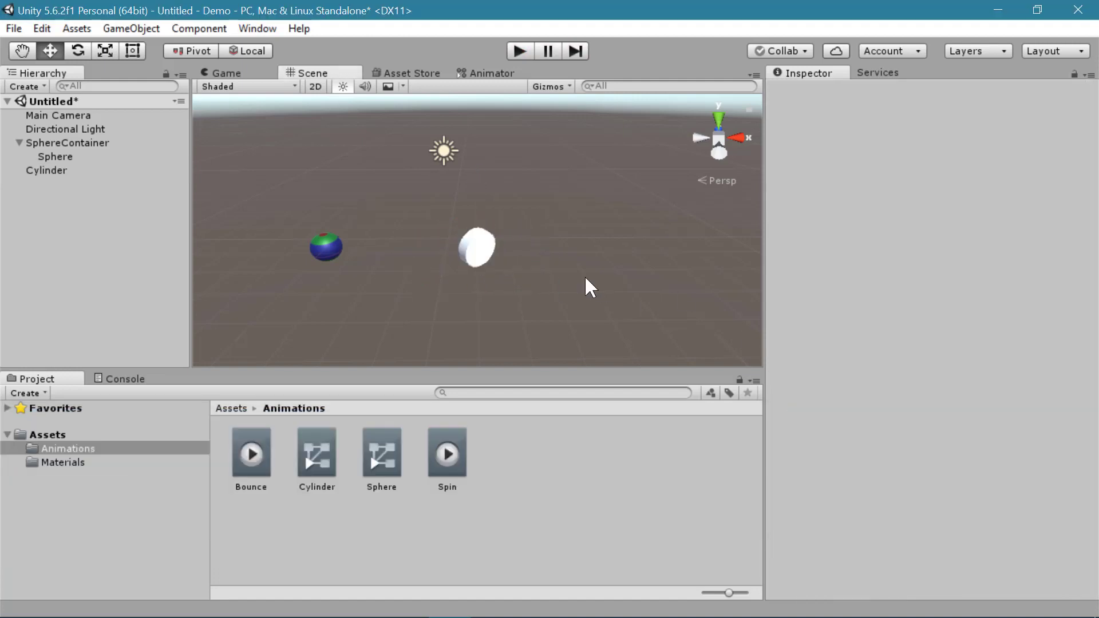
left_click(518, 52)
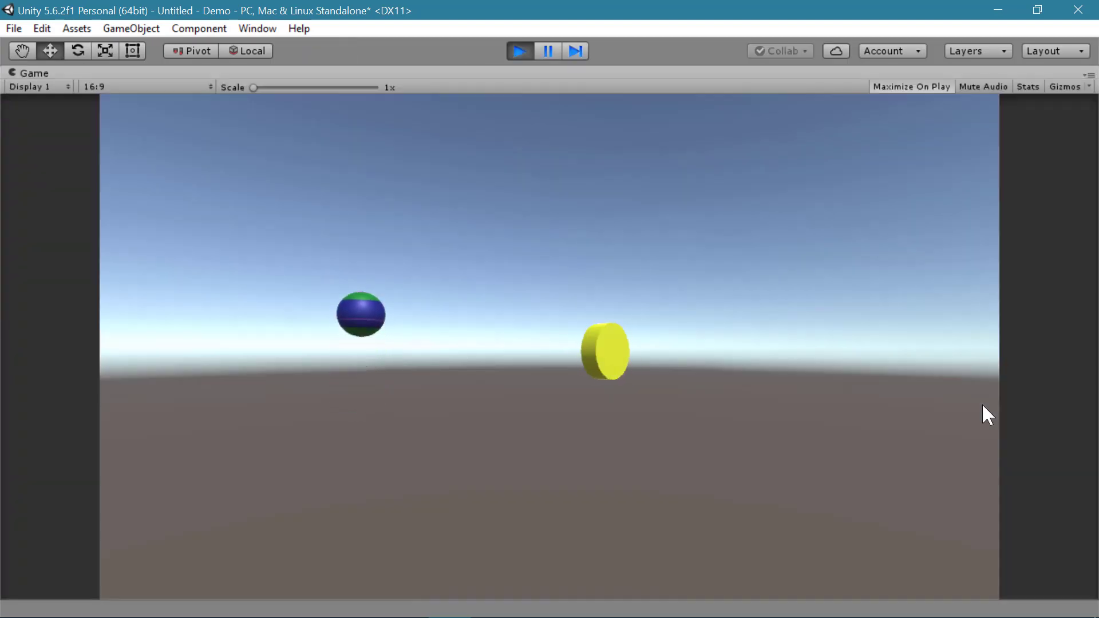
left_click(519, 51)
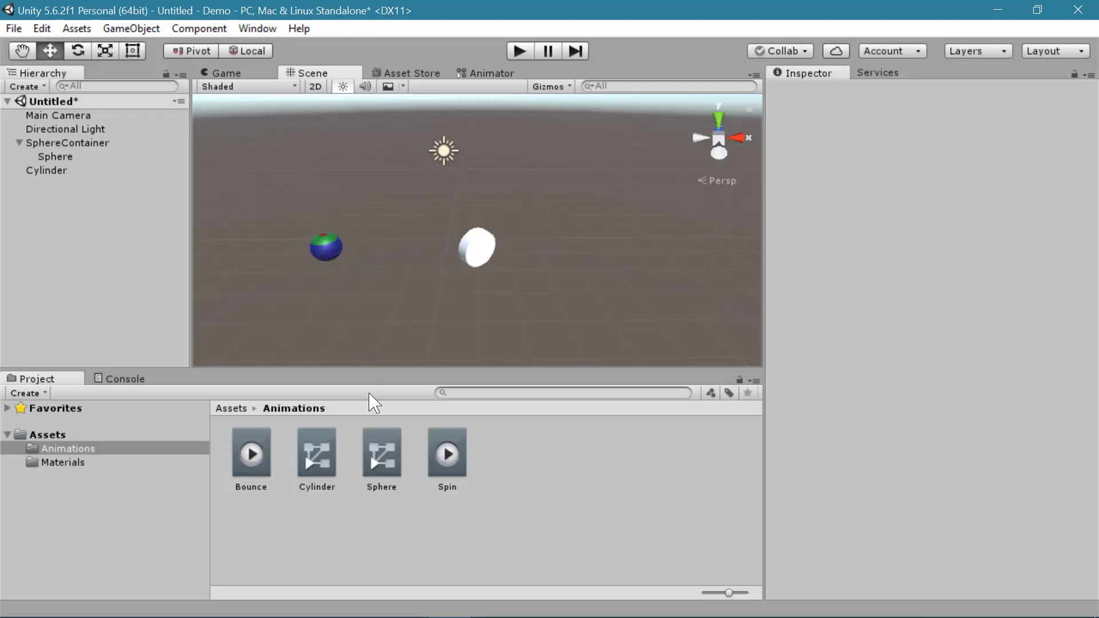
Reopen the Animation window for the cylinder and expand the Material._Color channels down to alpha.
left_click(54, 171)
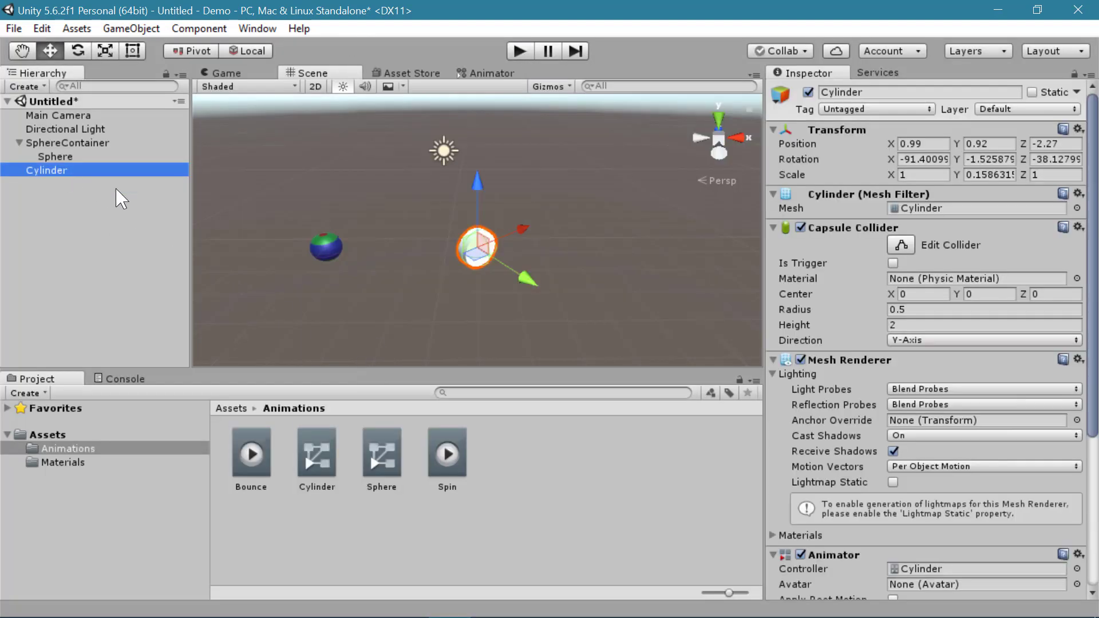
left_click(257, 28)
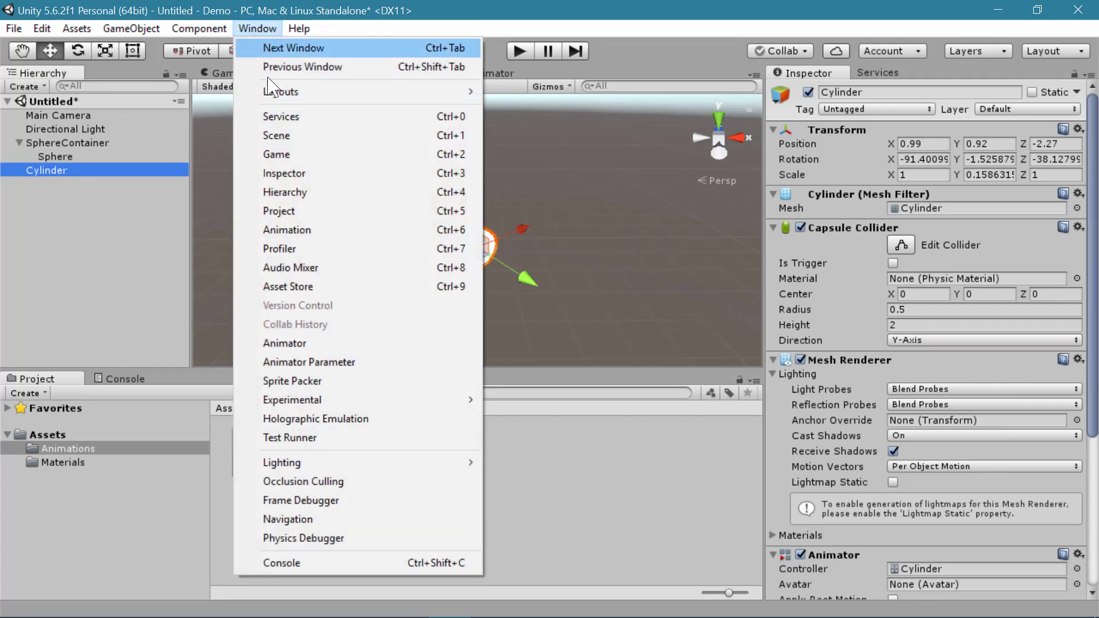
left_click(320, 229)
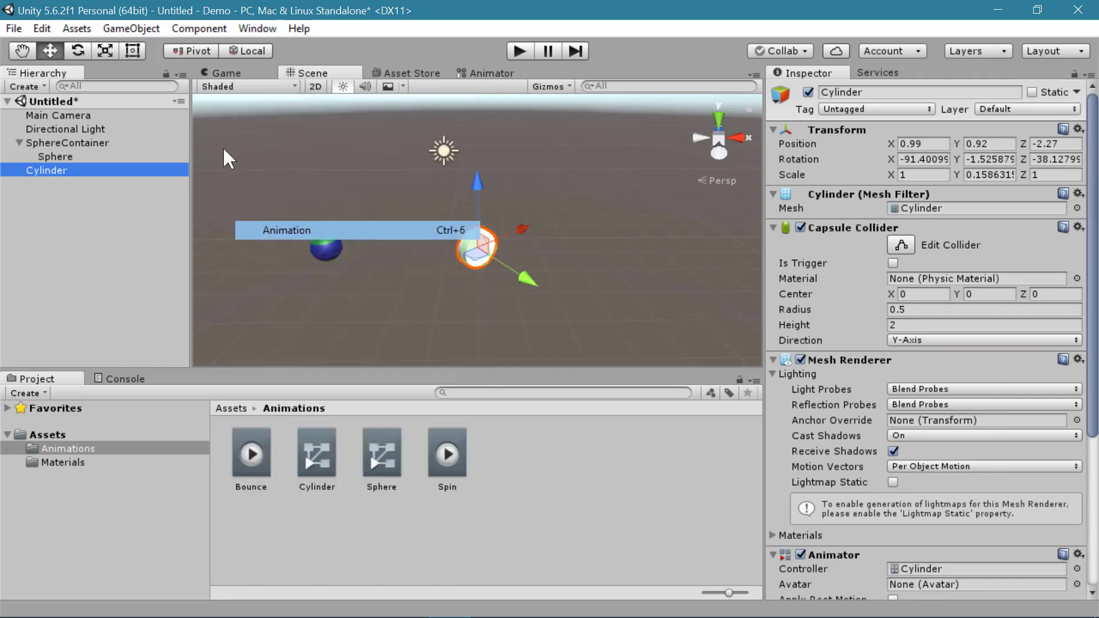
left_click(13, 499)
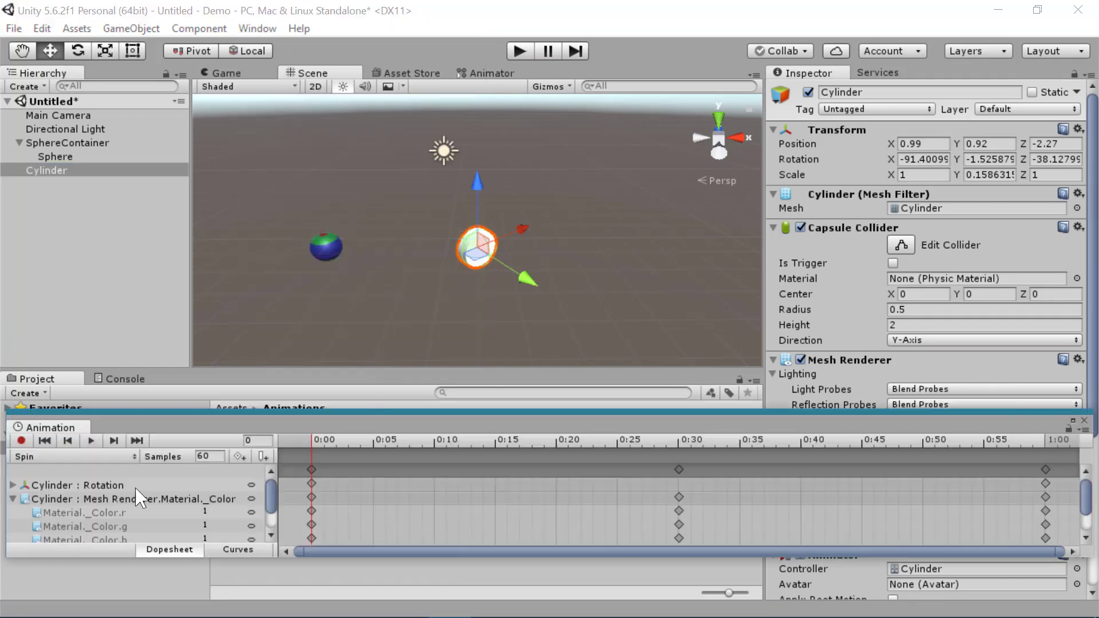
scroll(211, 494, "down", 2)
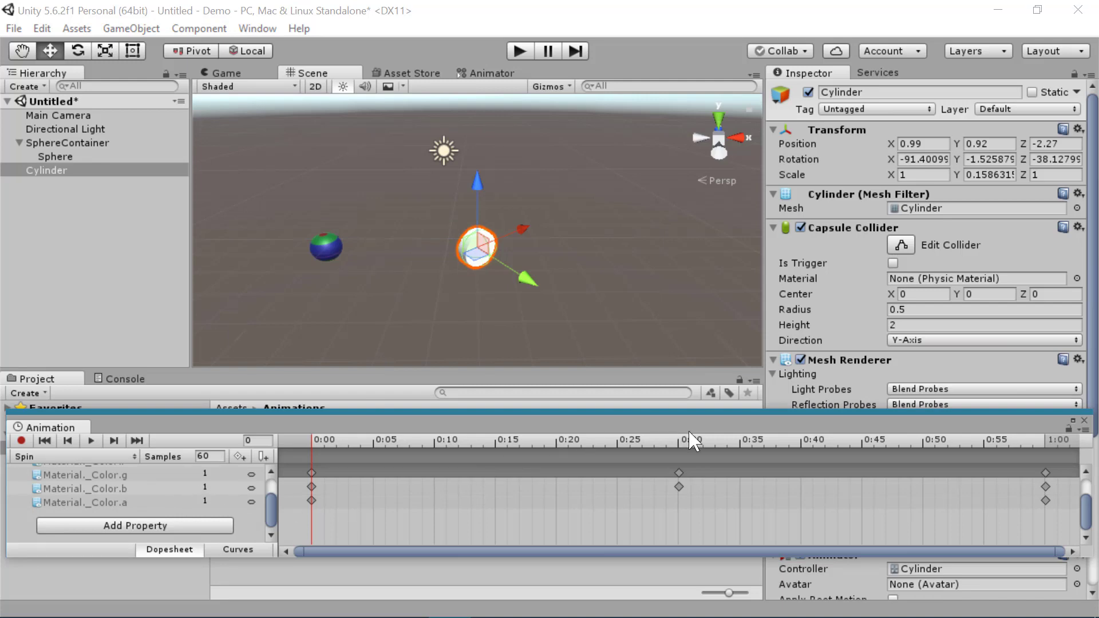
Key Material._Color.a to 0 at 0:45, scrub to the clip's end and close the Animation window.
left_click_drag(348, 444, 860, 455)
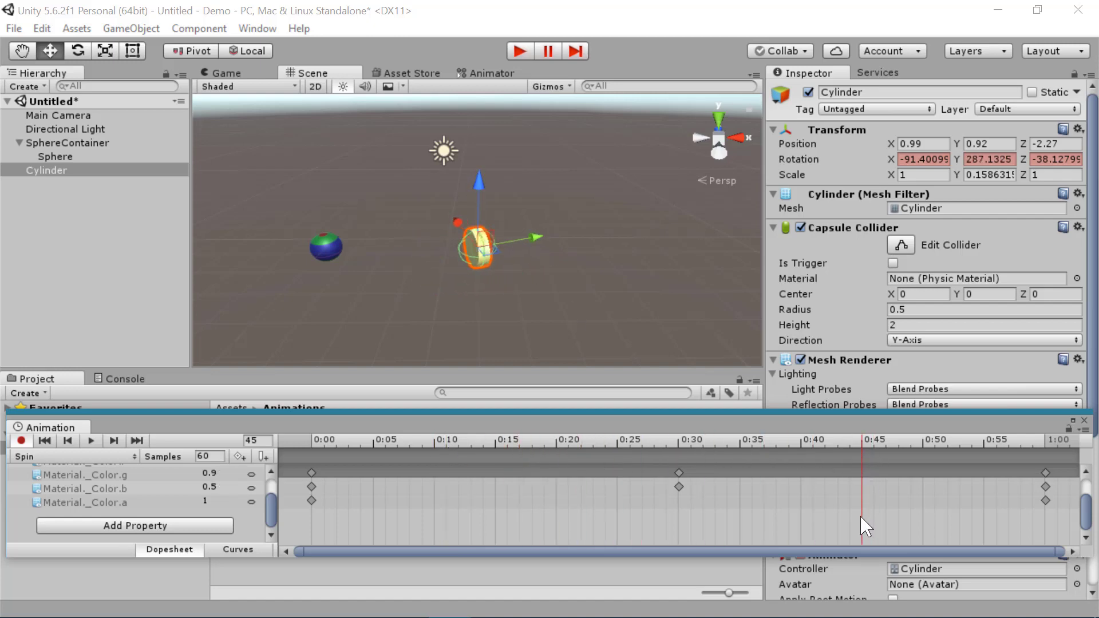
left_click(222, 498)
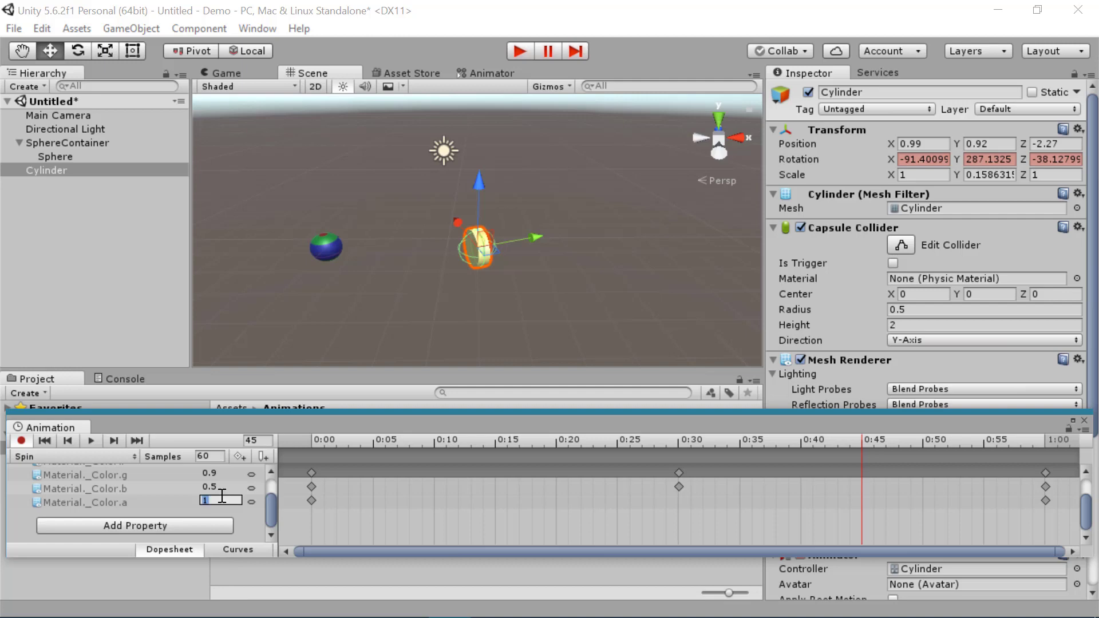
type("0")
left_click_drag(873, 446, 1092, 427)
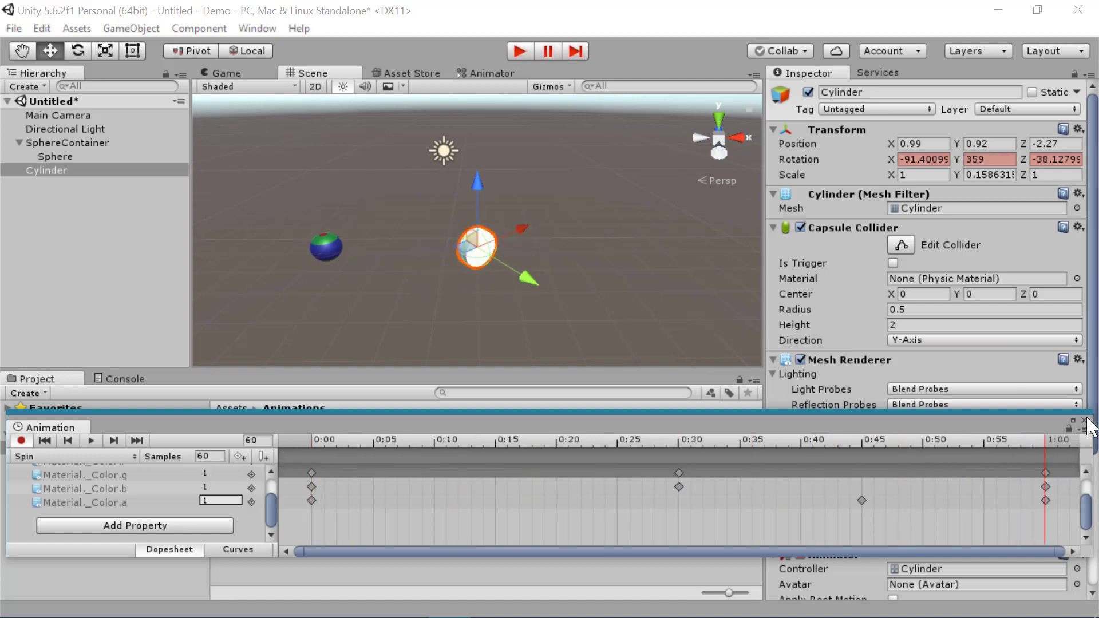
left_click(1084, 421)
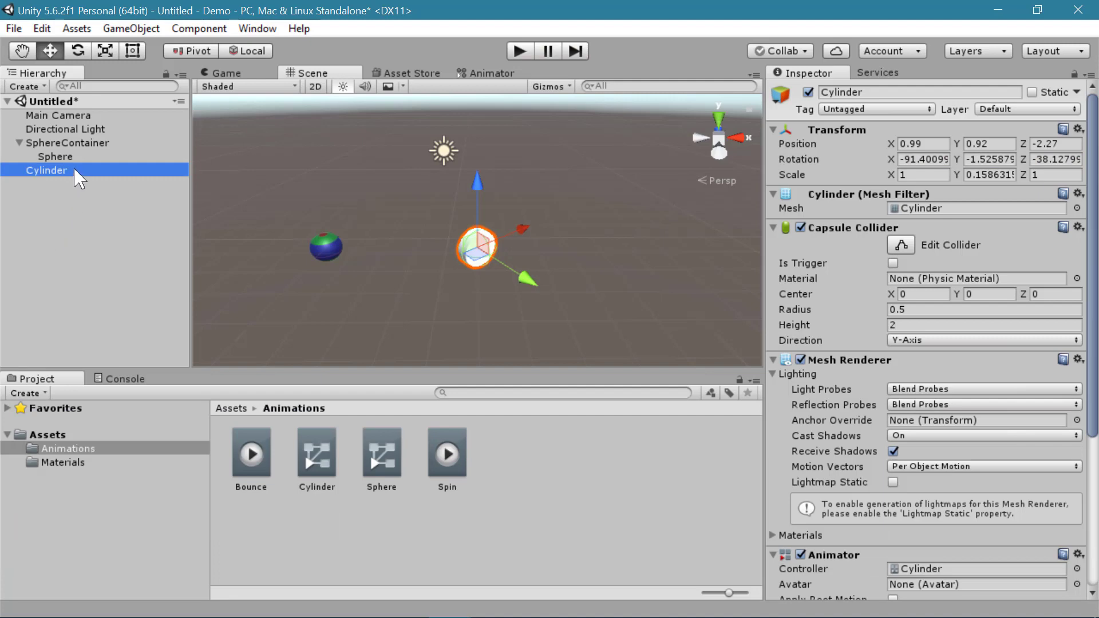
Reselect the cylinder and look through its components for the material settings.
left_click(78, 198)
left_click(76, 171)
scroll(869, 400, "down", 3)
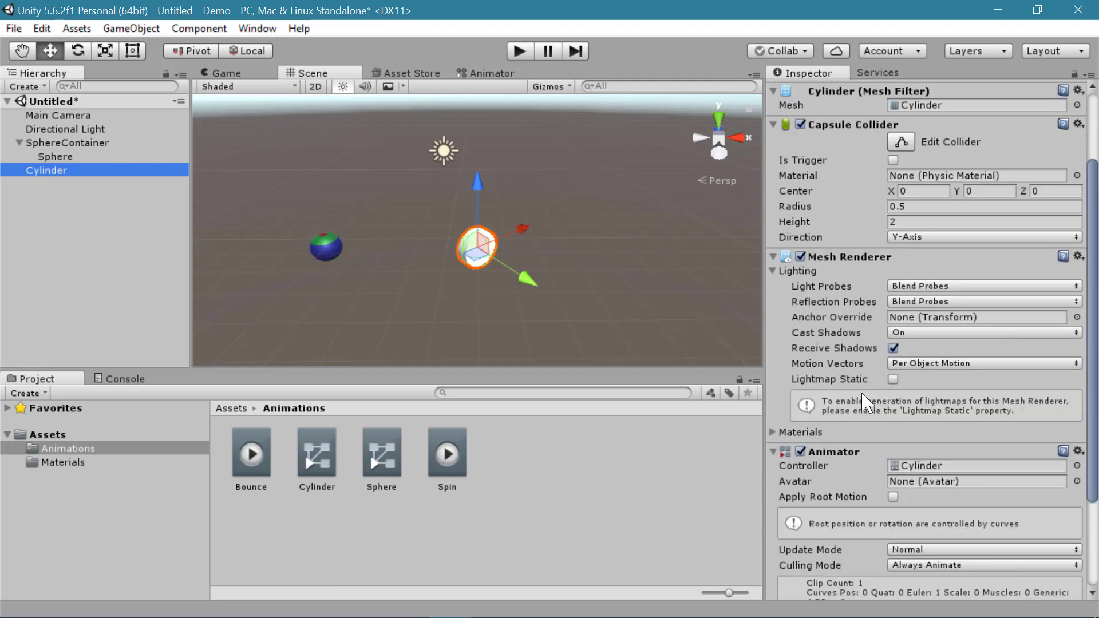
scroll(867, 403, "down", 3)
scroll(870, 409, "up", 6)
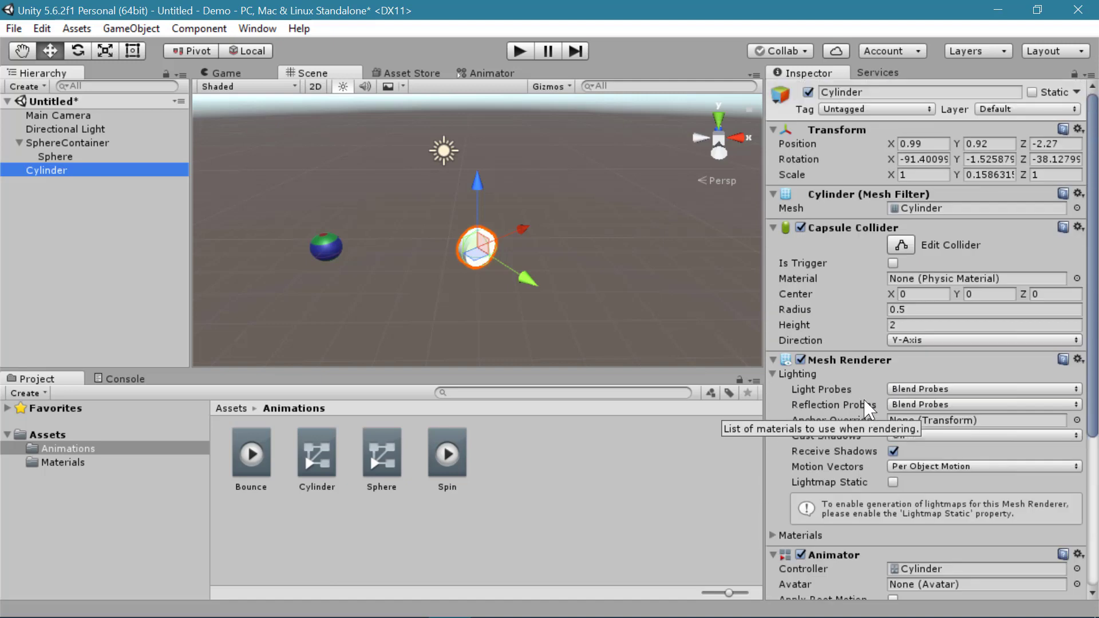
Create a new material named Coin in the Materials folder.
left_click(232, 408)
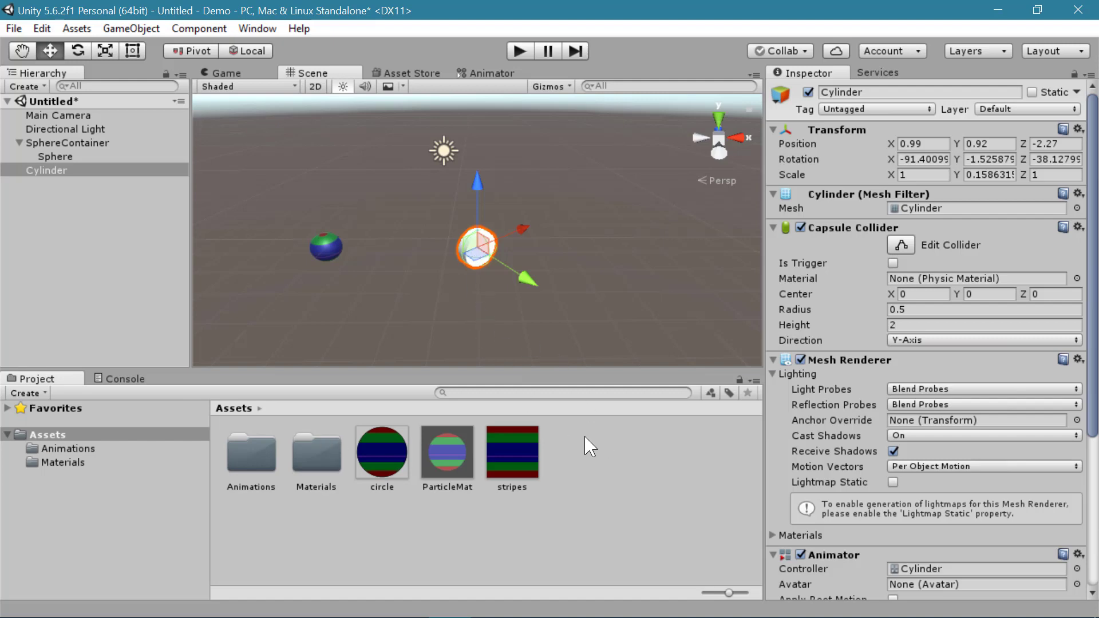
double_click(317, 458)
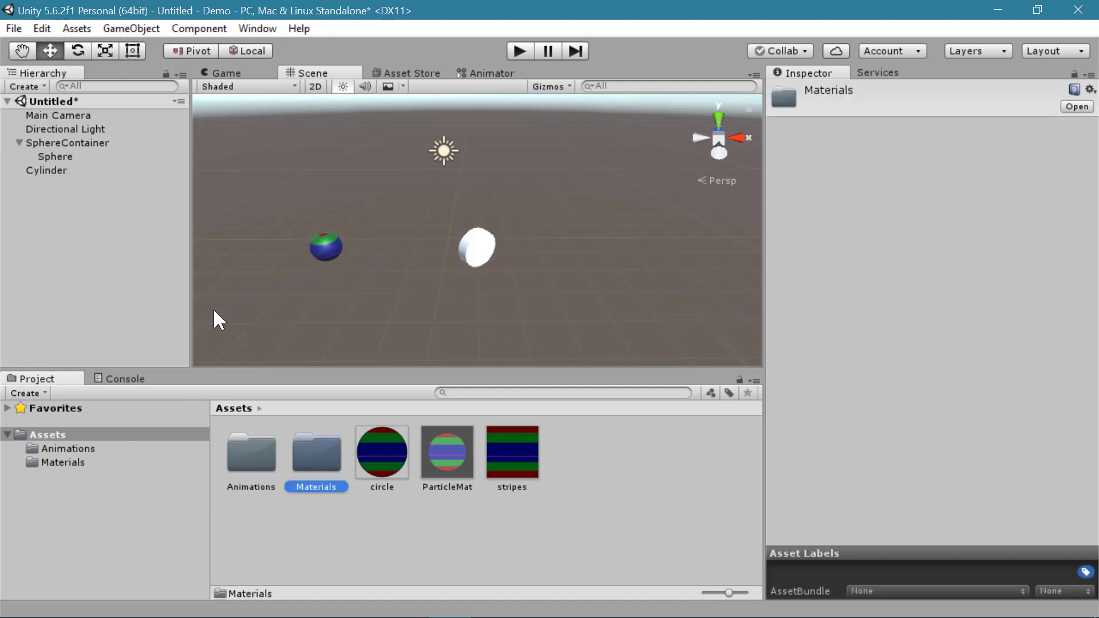
right_click(355, 497)
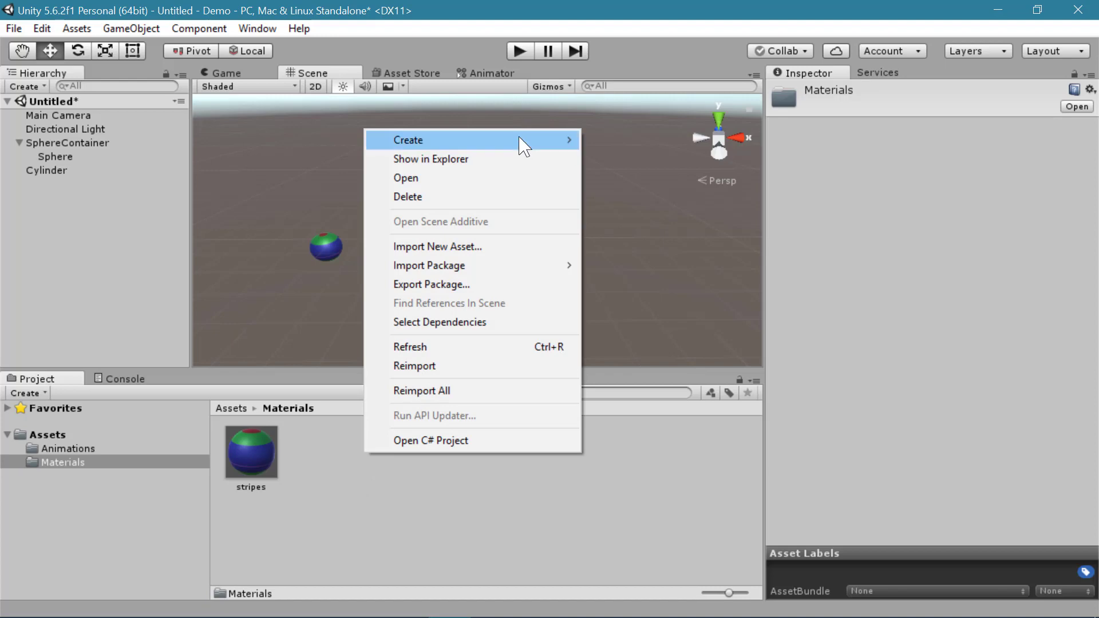
mouse_move(524, 144)
left_click(710, 316)
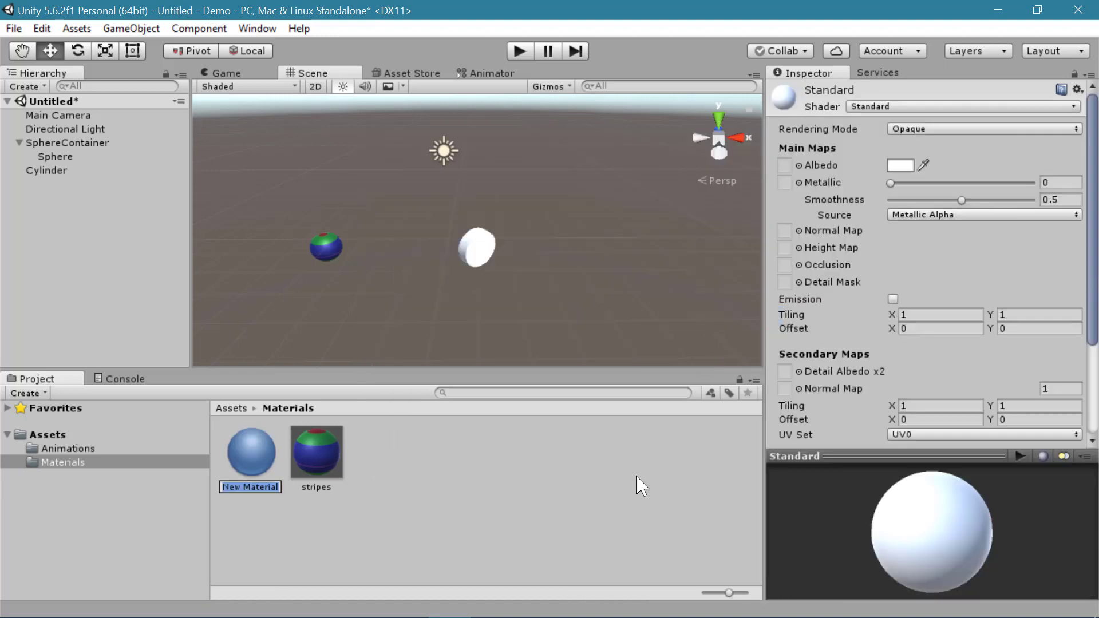
type("Coin")
key("Return")
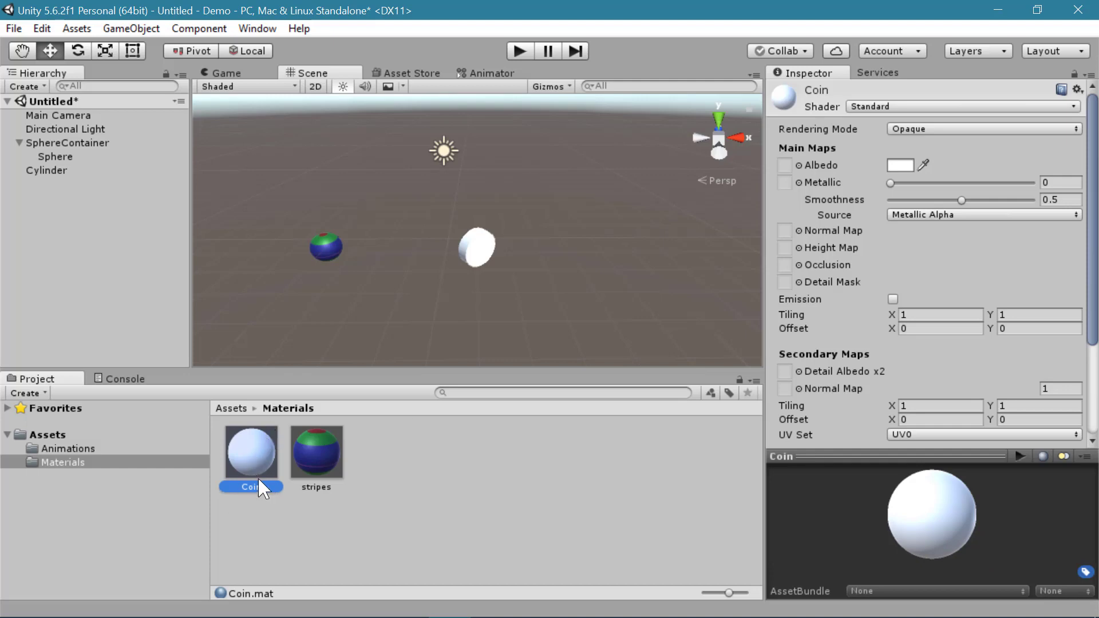
Apply the Coin material to the cylinder in the scene and set the material's rendering mode to Fade.
left_click_drag(269, 439, 477, 251)
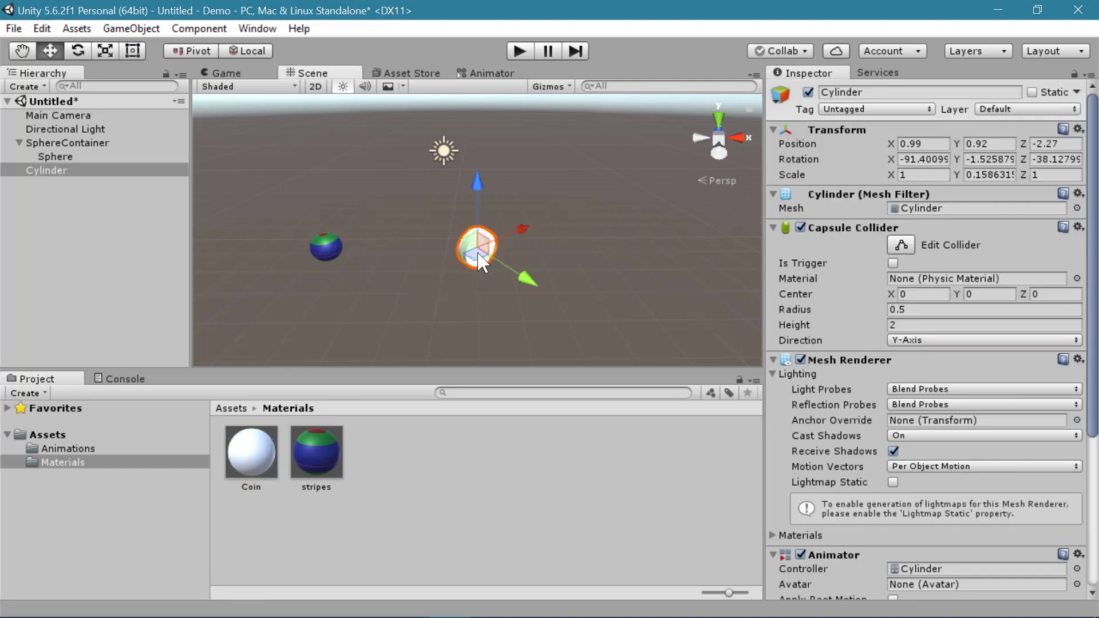
left_click(257, 455)
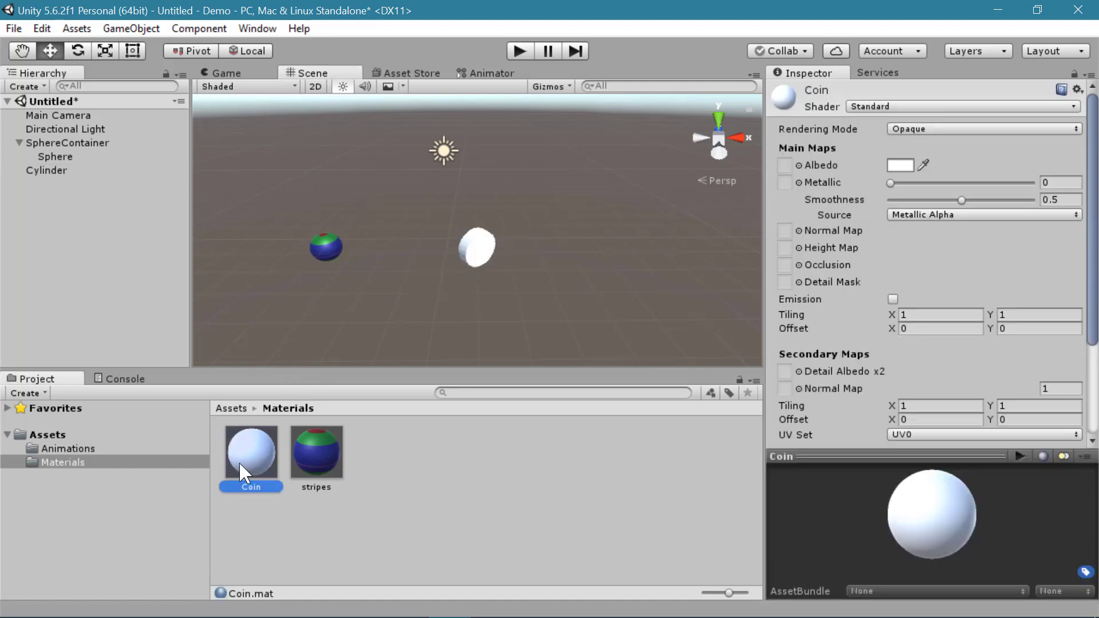
left_click(929, 130)
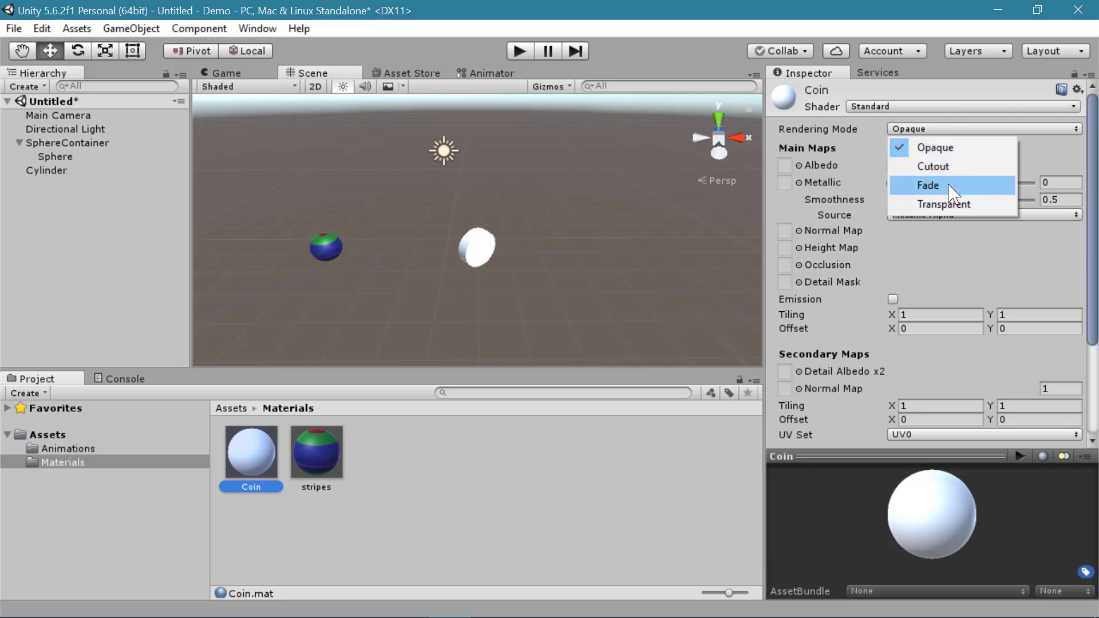
key("Return")
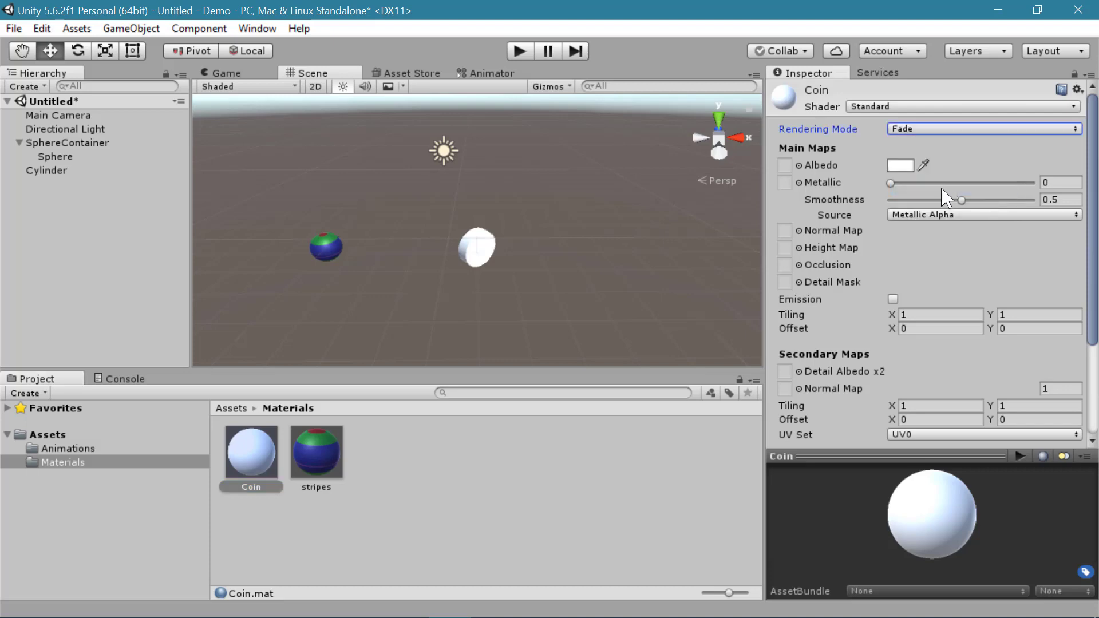
left_click(524, 259)
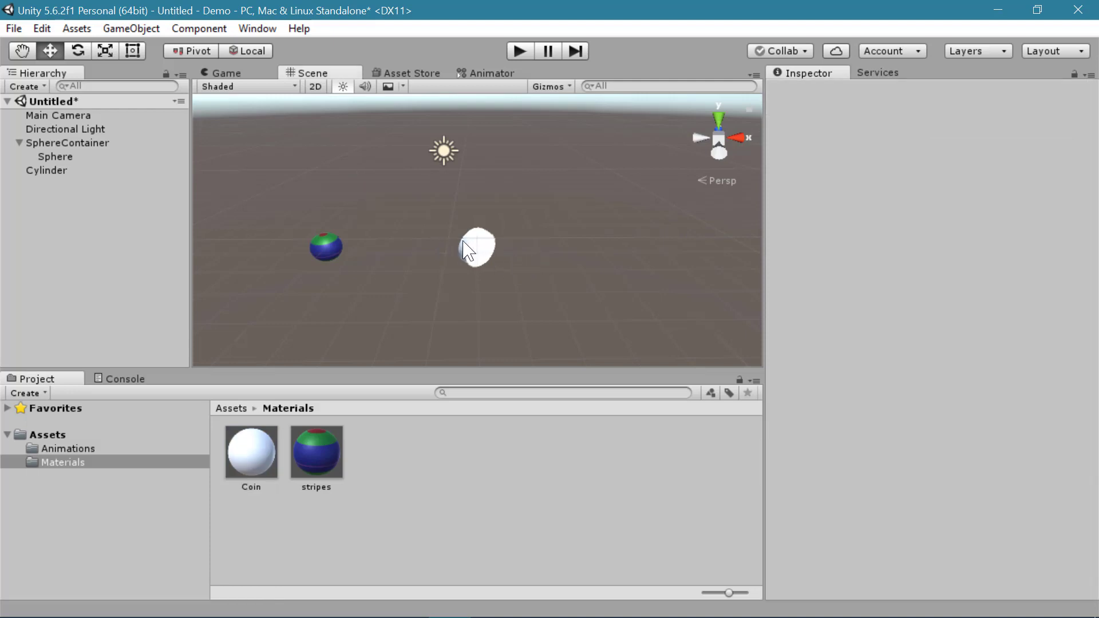
Reopen the Animation window for the cylinder, scrub through the Spin clip to check the fading, and close the window.
left_click(257, 28)
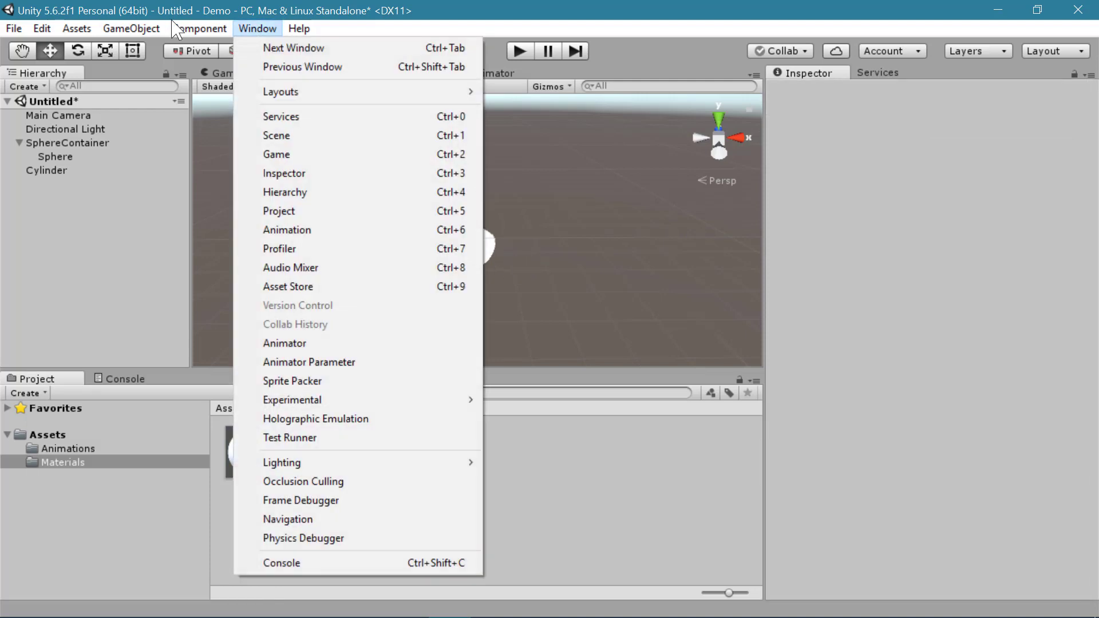
left_click(483, 30)
left_click(256, 28)
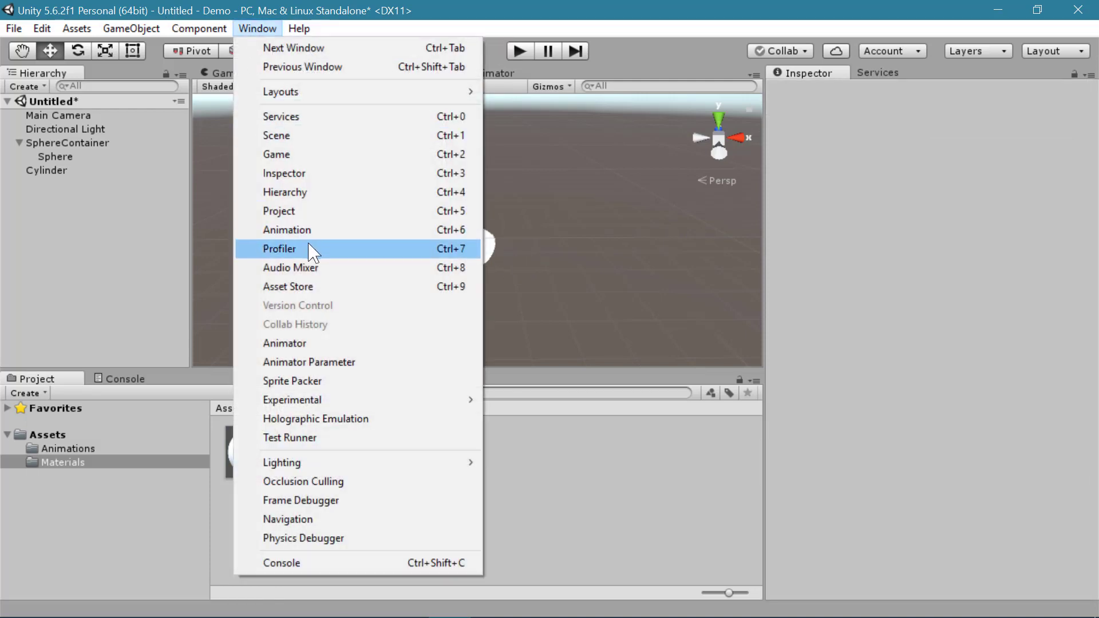
left_click(298, 229)
left_click(63, 172)
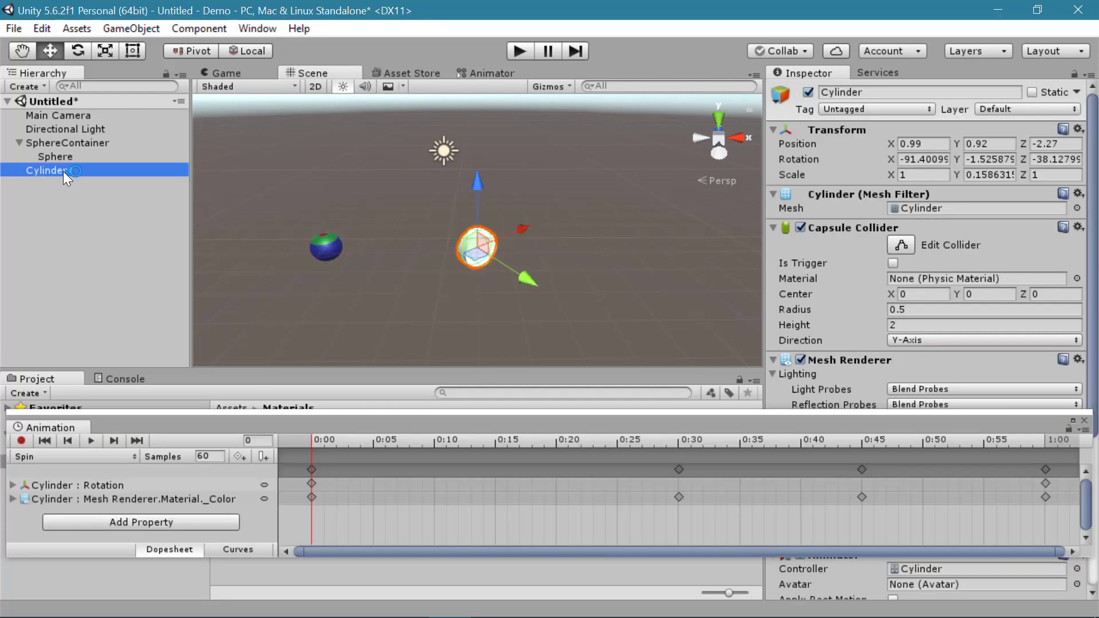
left_click_drag(336, 441, 870, 491)
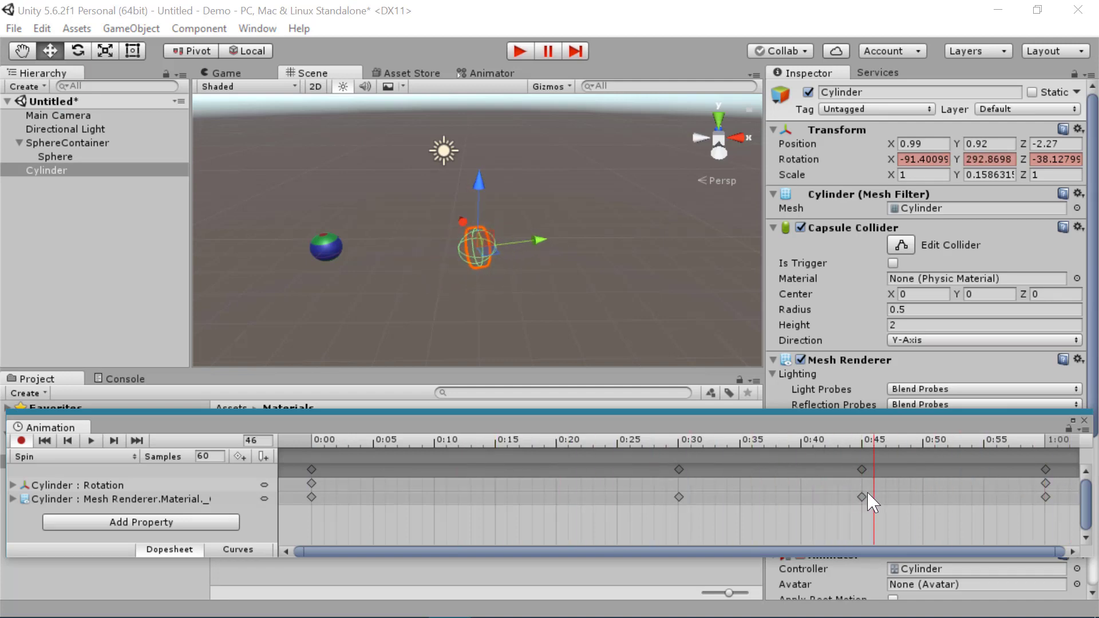
left_click_drag(824, 445, 1054, 464)
left_click(1084, 420)
Play the scene to check the fading, spinning coin, and stop playback.
left_click(521, 52)
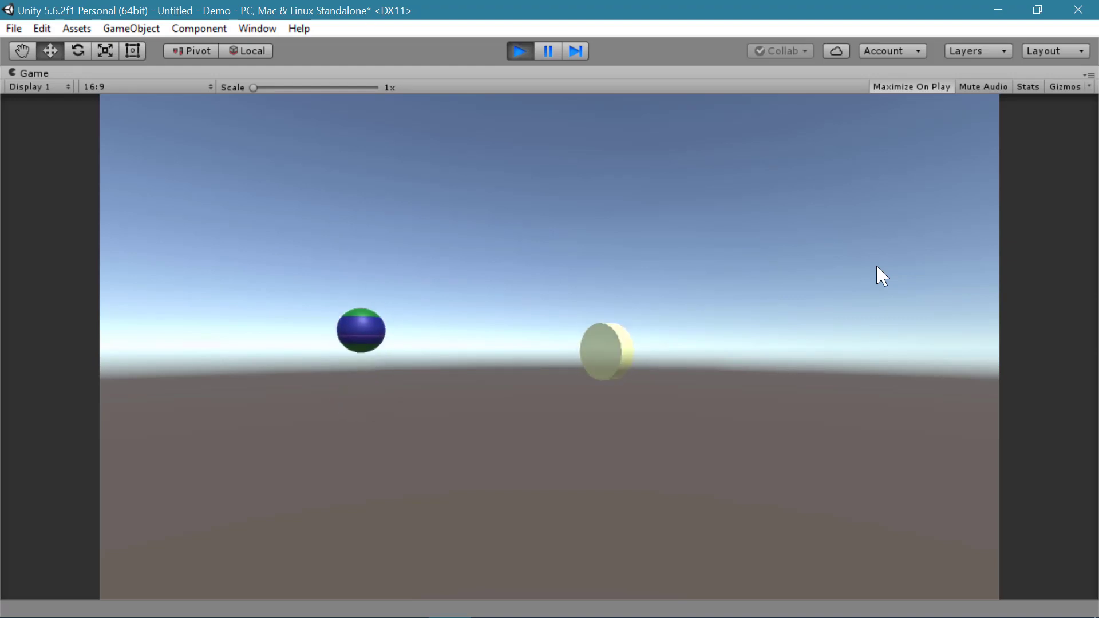
left_click(516, 53)
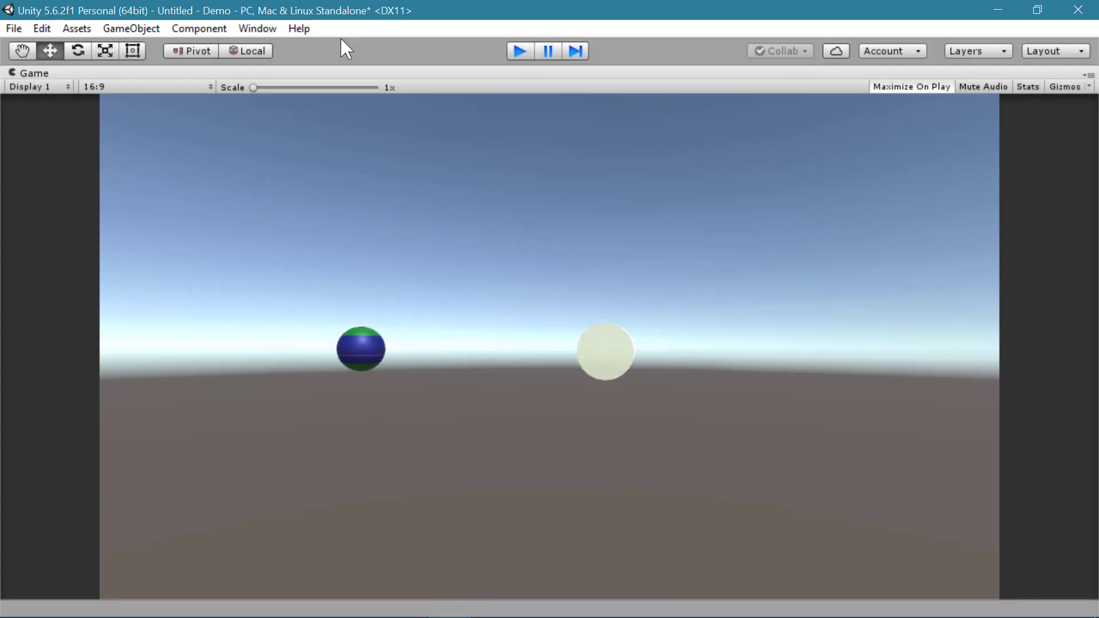
left_click(268, 147)
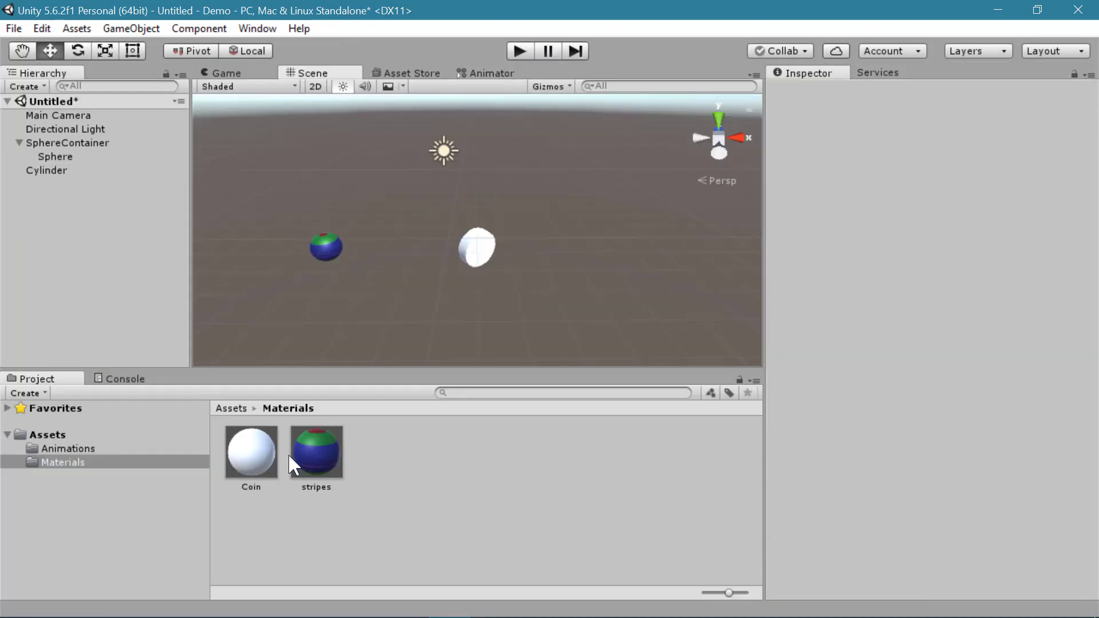
Add a plane to the scene and move it beneath the sphere and cylinder, to about Y -0.92.
left_click(231, 408)
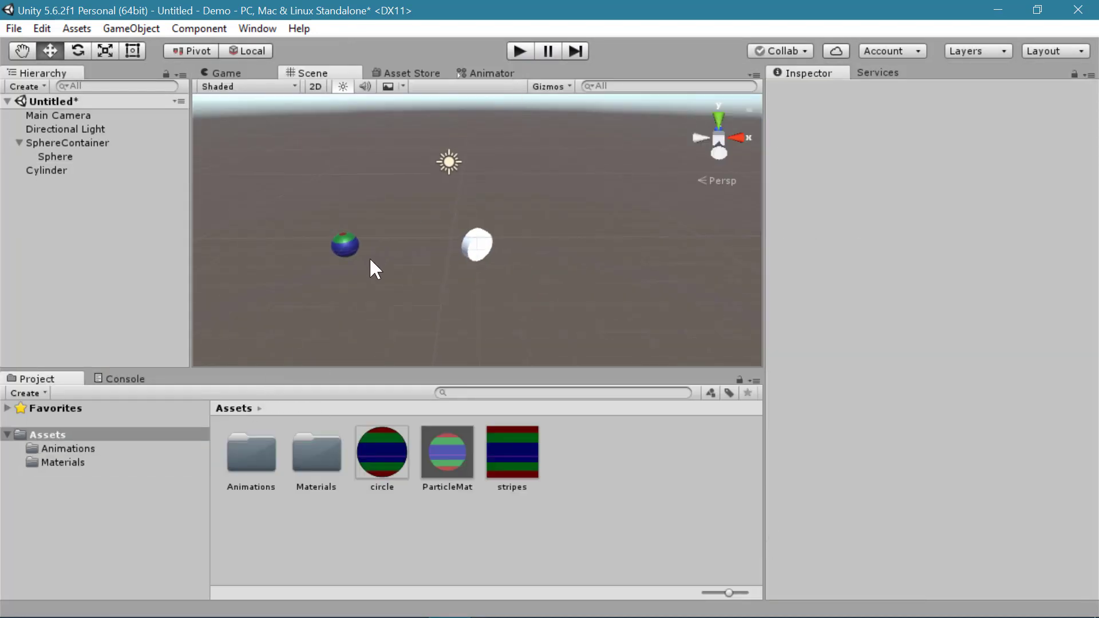
left_click(131, 28)
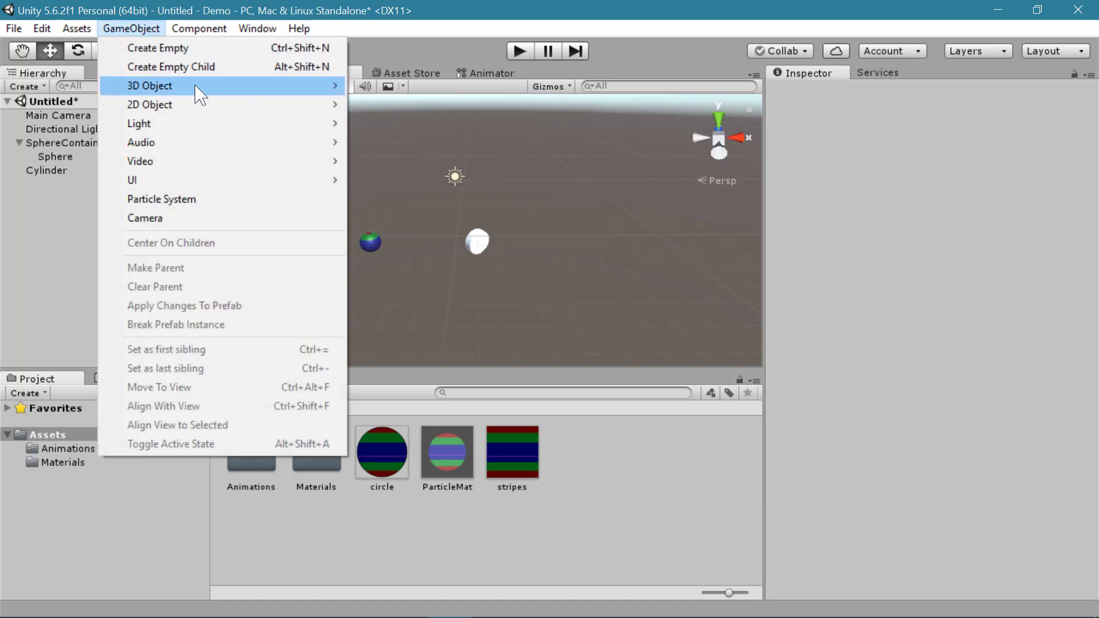
mouse_move(240, 90)
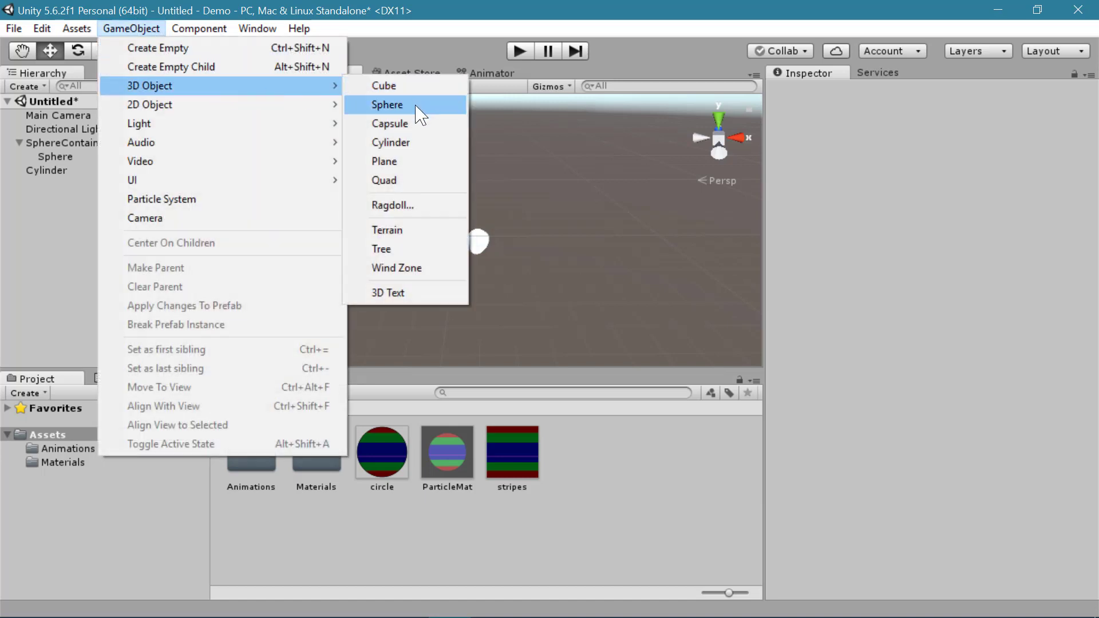
left_click(389, 161)
left_click_drag(477, 153, 491, 280)
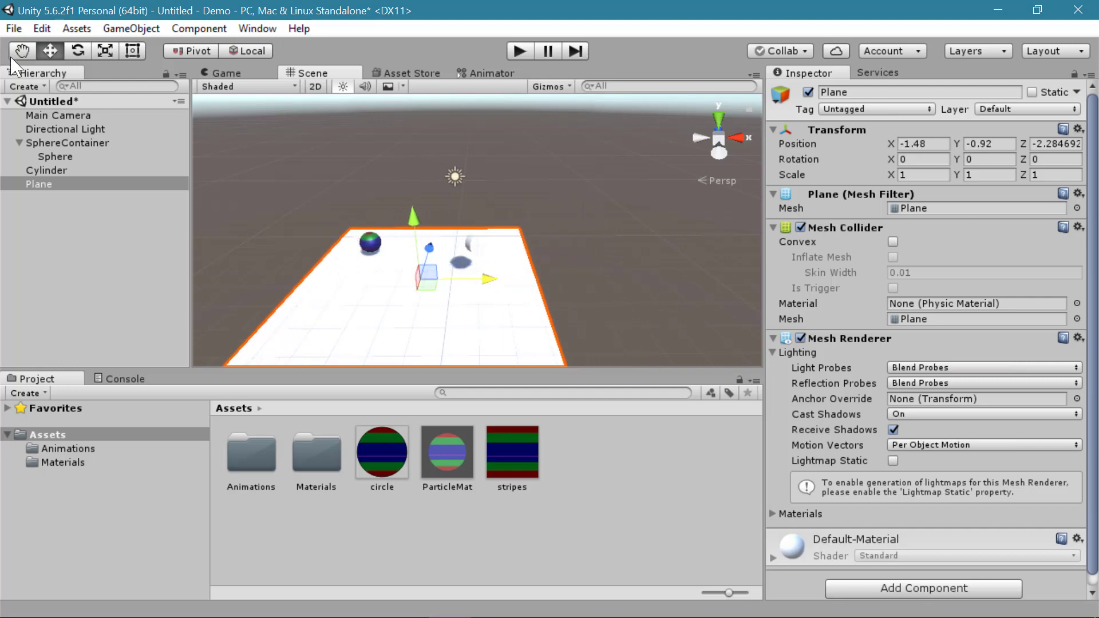
Enlarge the plane with the Scale tool, return to the Move tool and select the directional light.
left_click(104, 52)
left_click_drag(419, 279, 423, 247)
left_click(50, 56)
left_click(456, 177)
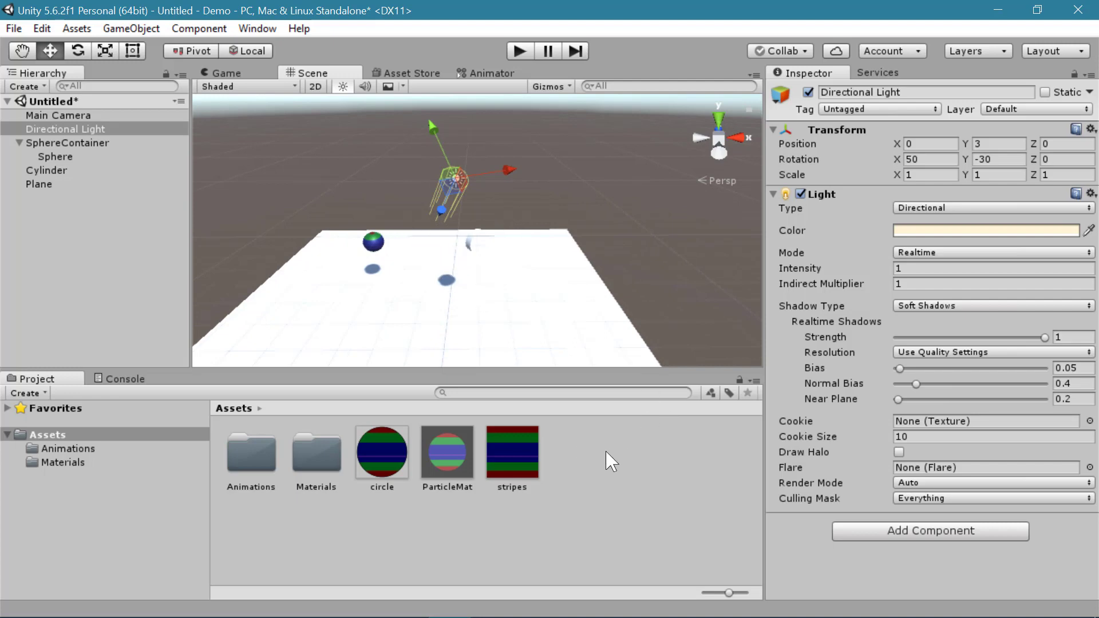
Create a new animation clip named Lighting in the Animations folder.
double_click(276, 455)
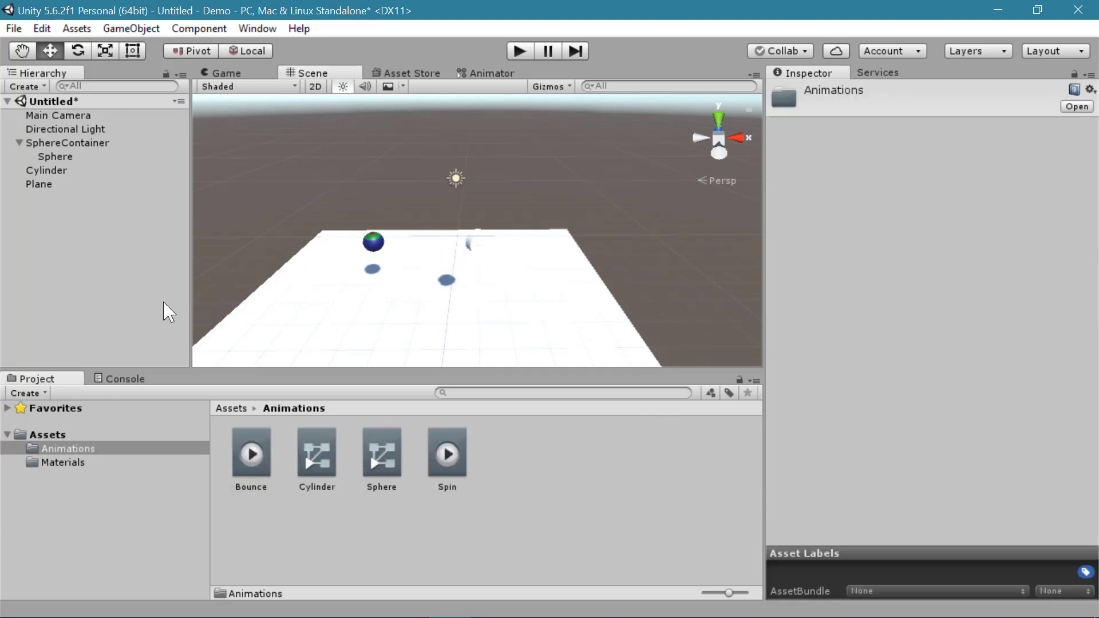
right_click(577, 517)
mouse_move(714, 212)
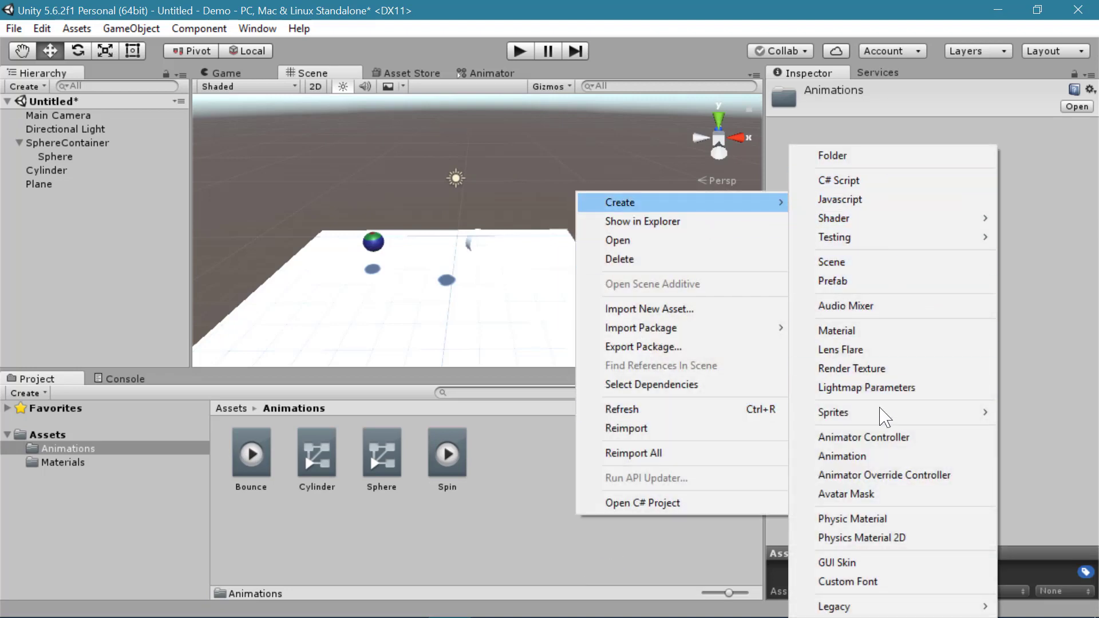
left_click(879, 456)
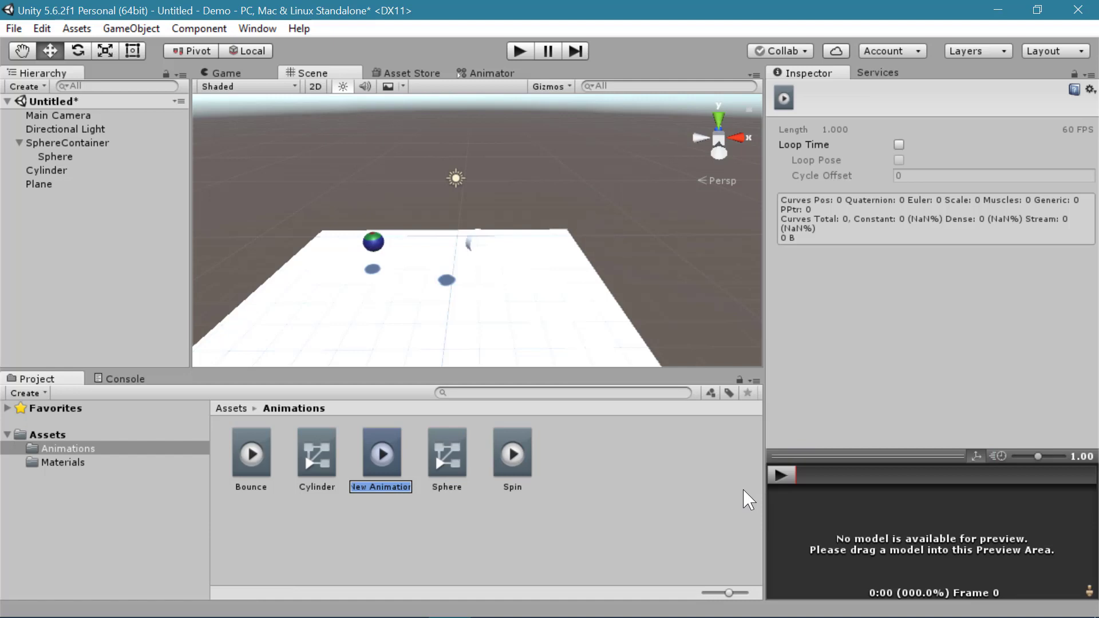
type("Lighting")
key("Return")
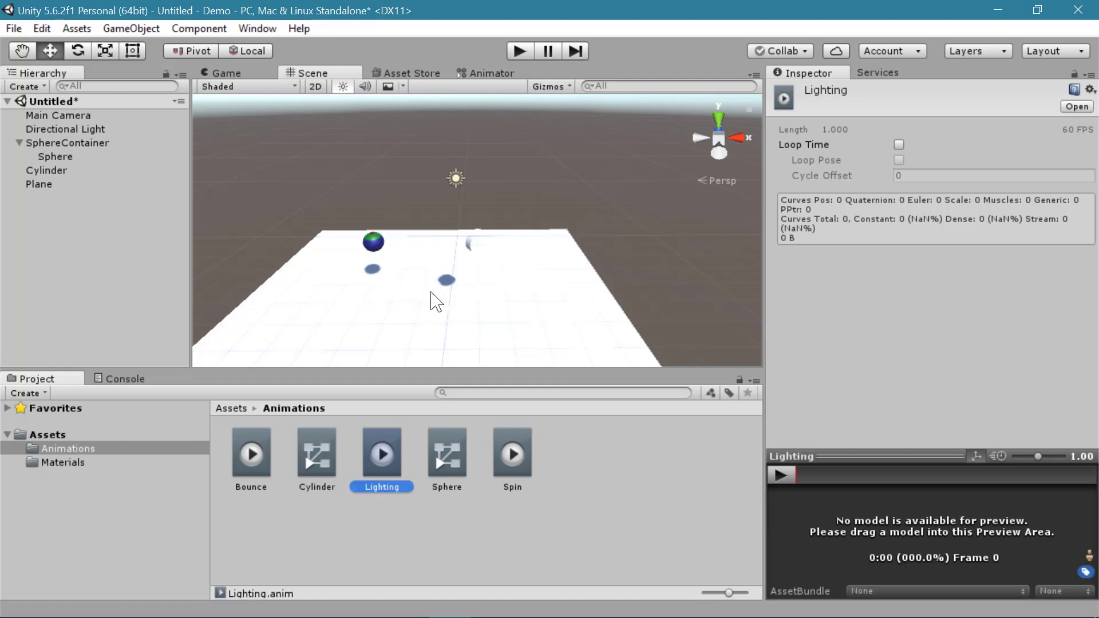
Attach the Lighting clip to the Directional Light and open it in the Animation window.
left_click(455, 178)
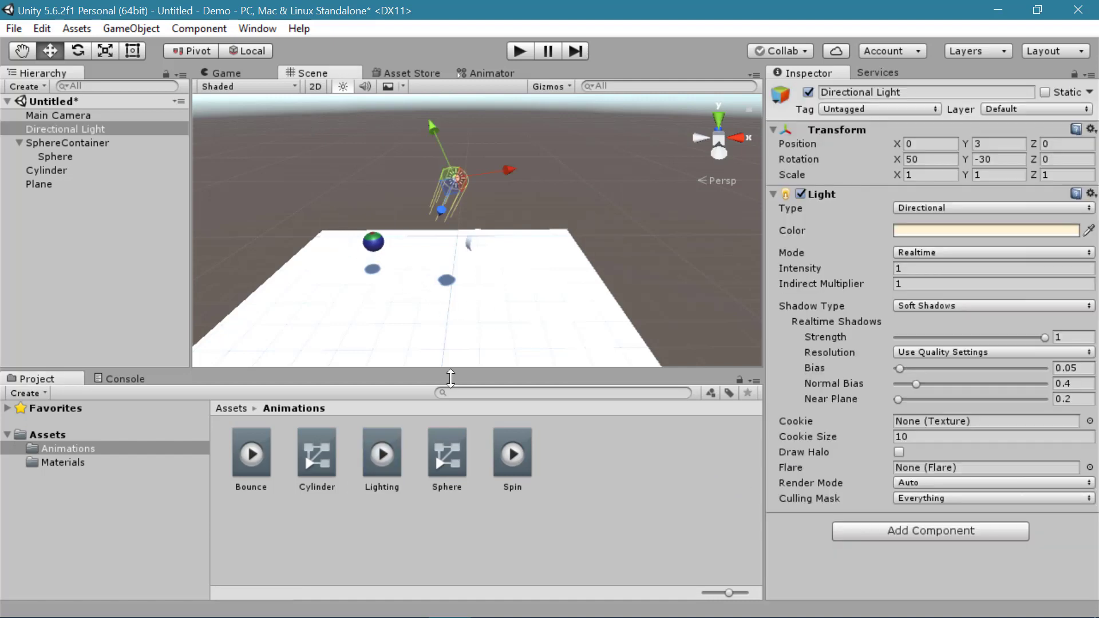
left_click_drag(379, 468, 990, 562)
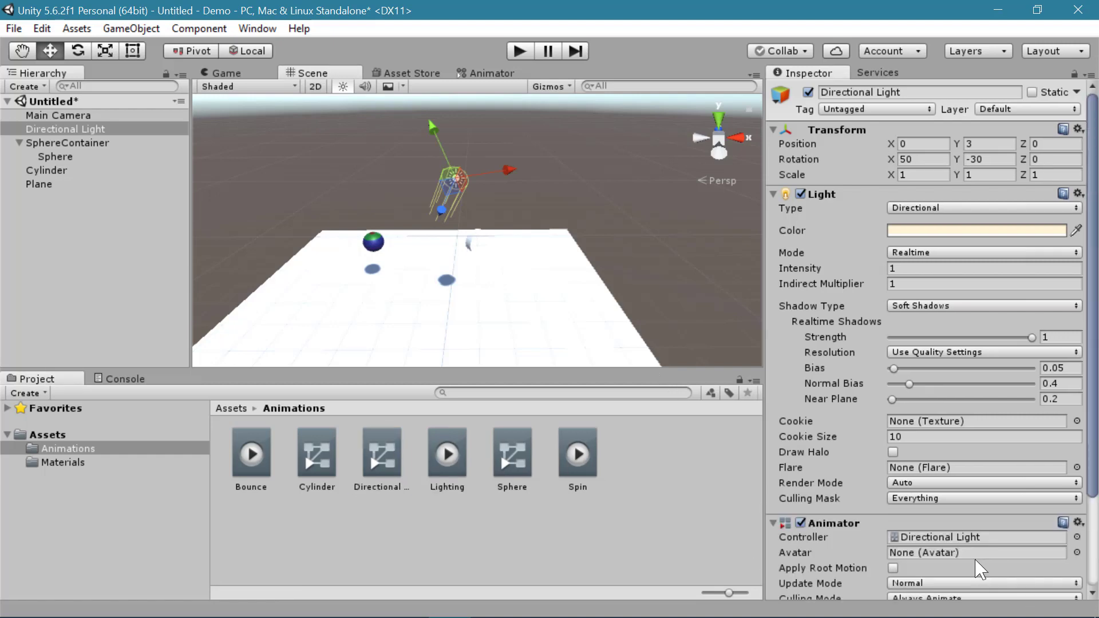
left_click(257, 28)
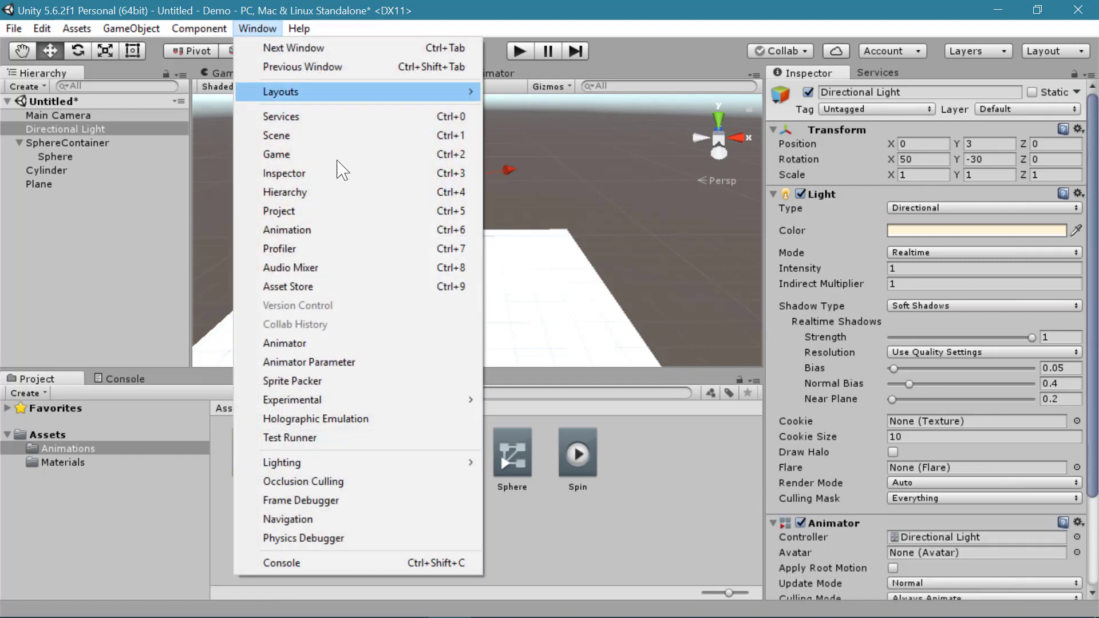
left_click(361, 230)
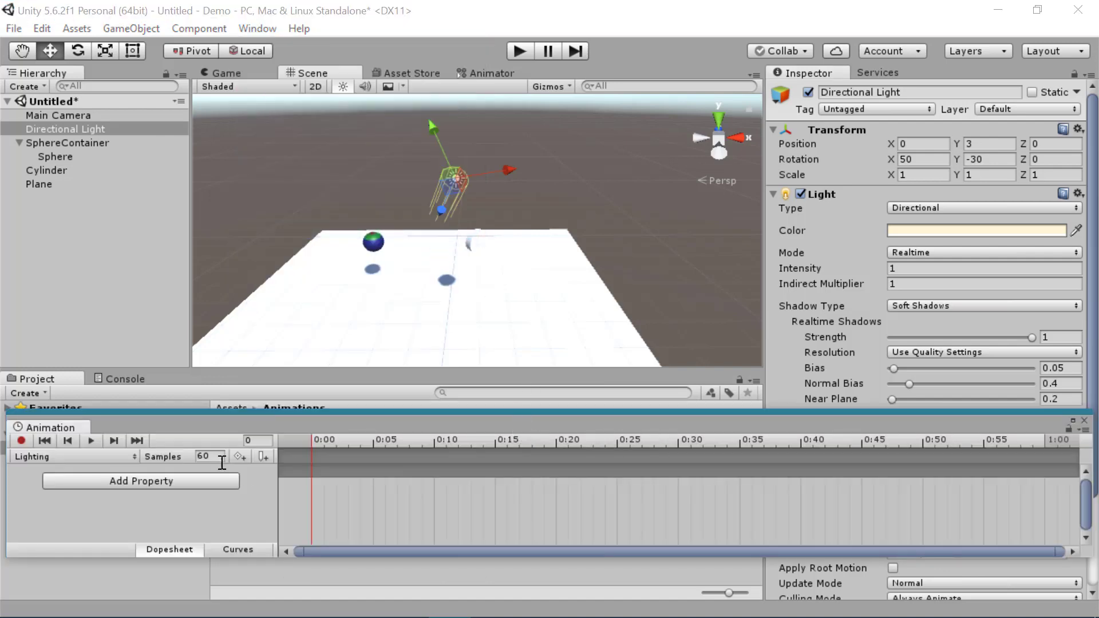
Add the Light component's Color property to the Lighting clip.
left_click(97, 483)
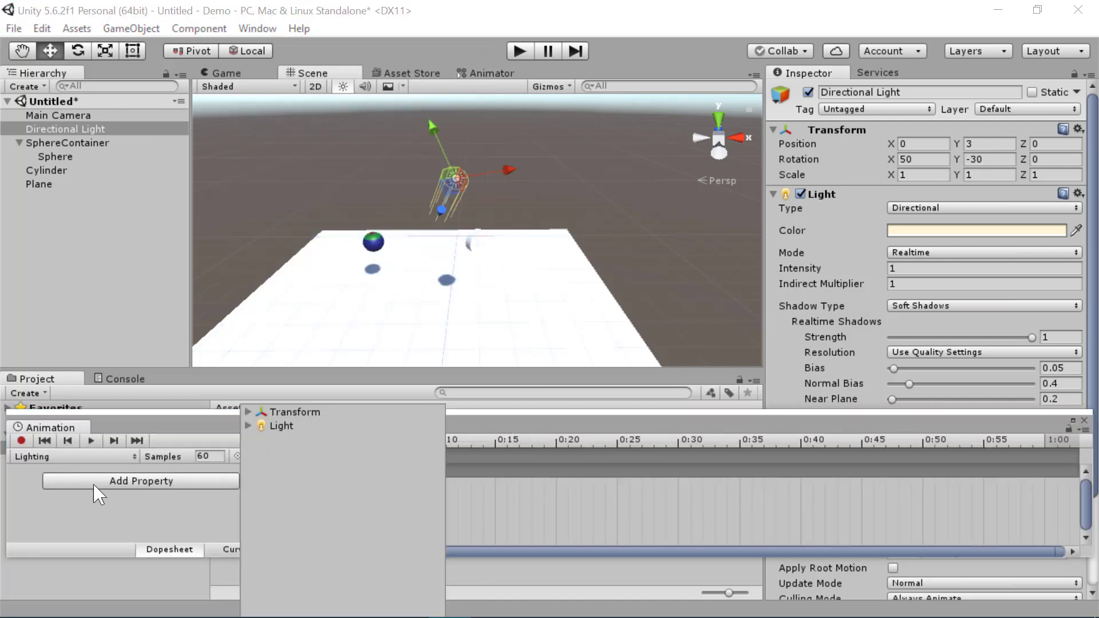
left_click(249, 427)
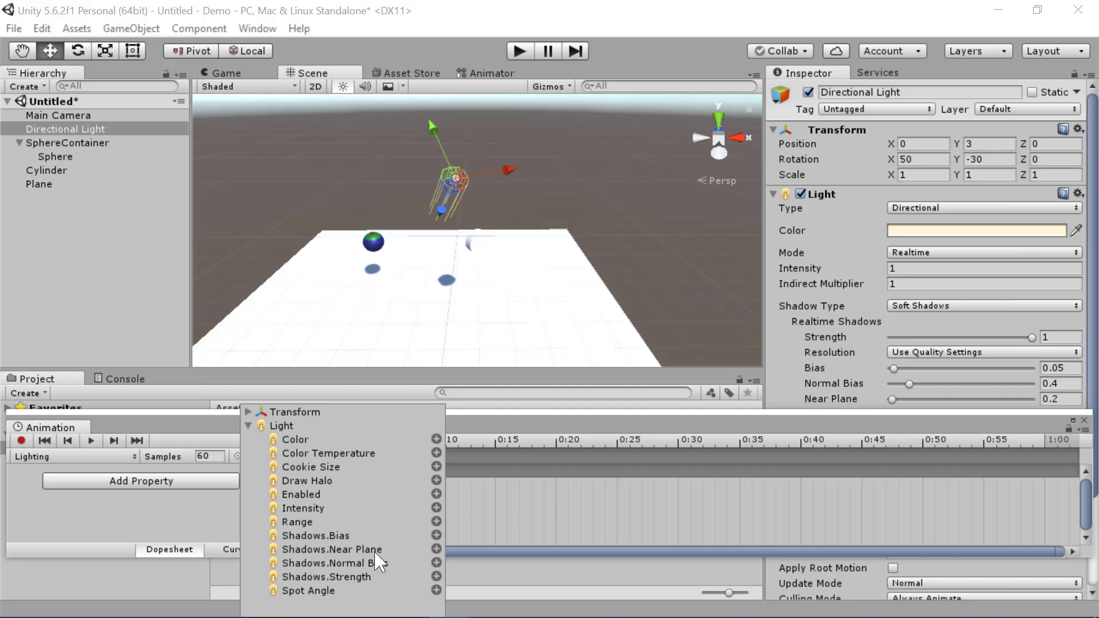
left_click(436, 439)
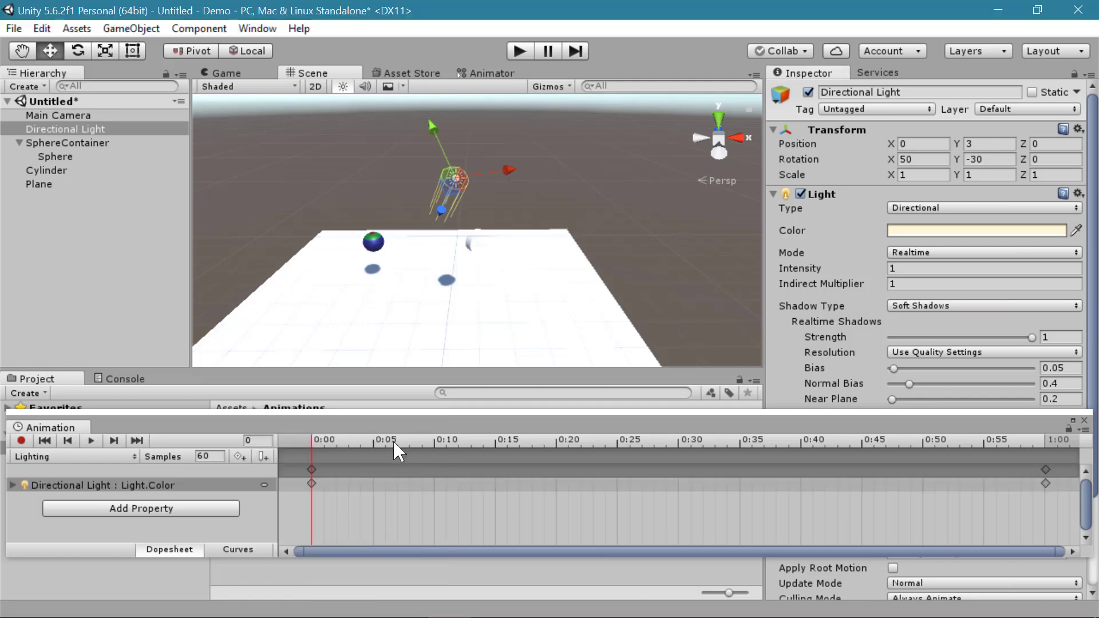
At 0:30 in the Lighting clip, key the light's Color.r to 0.2, Color.g to 0.1 and Color.b to 0.1.
left_click(569, 440)
left_click_drag(611, 444, 680, 450)
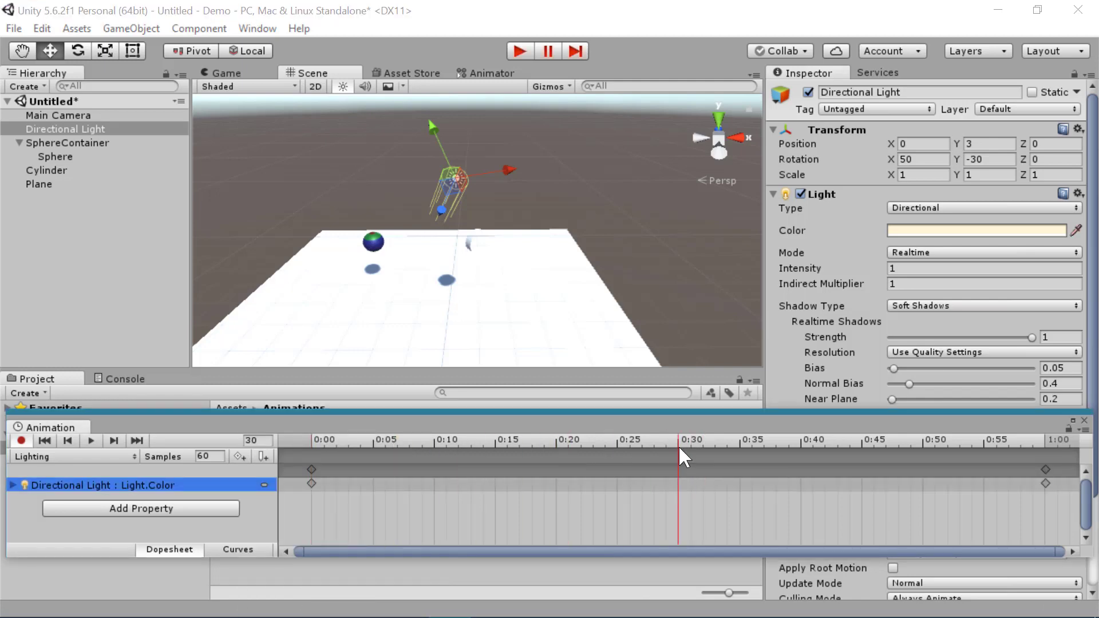
left_click(13, 485)
left_click(219, 498)
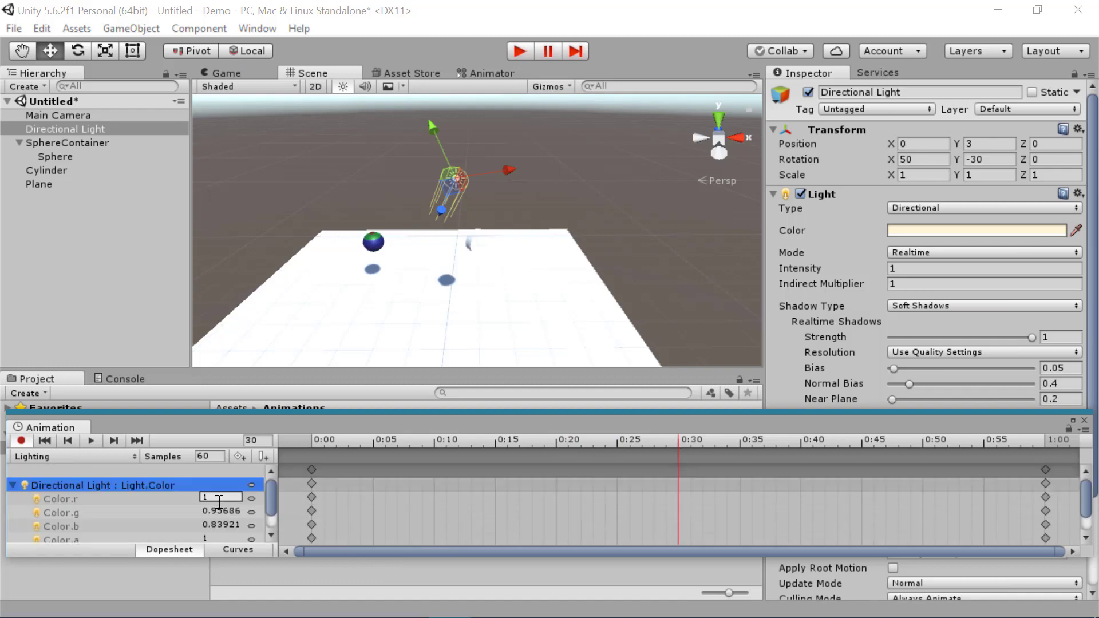
left_click(226, 524)
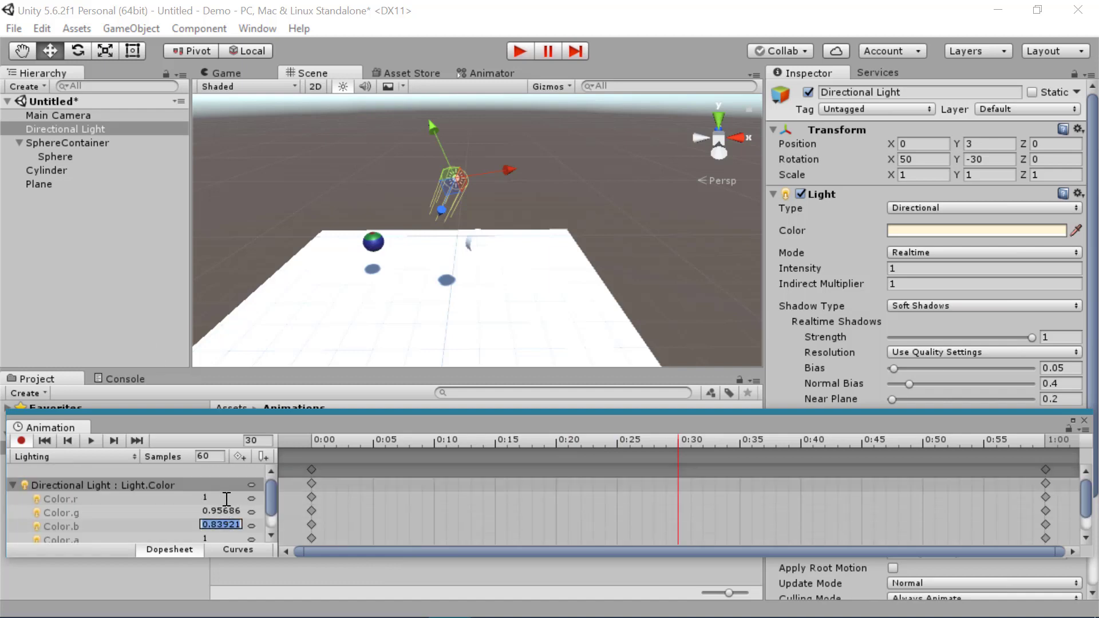
left_click(221, 497)
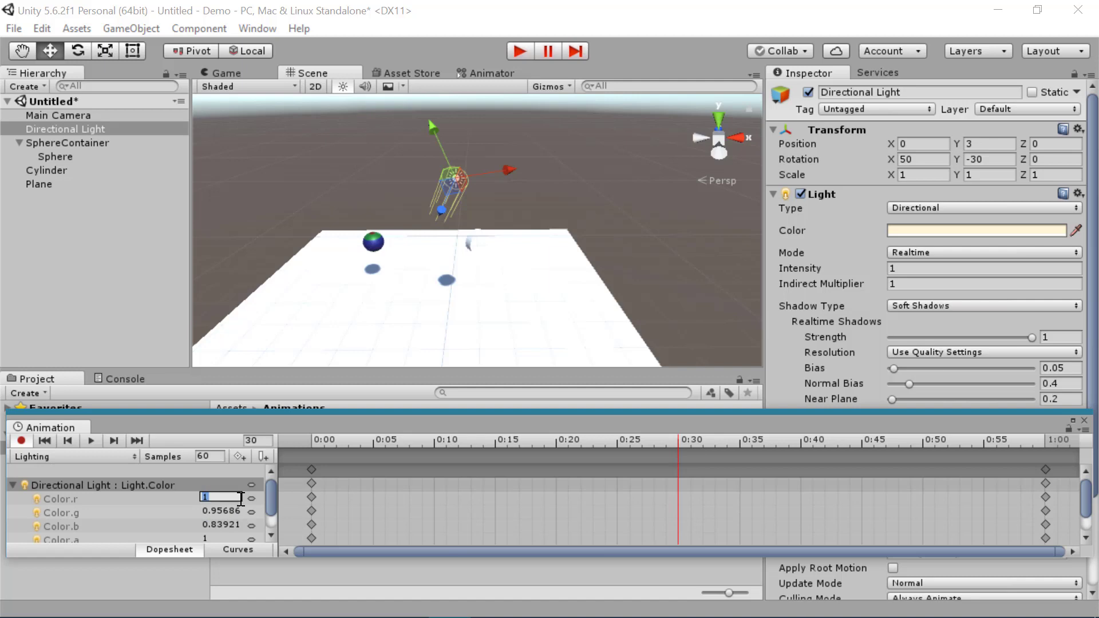
type(".2")
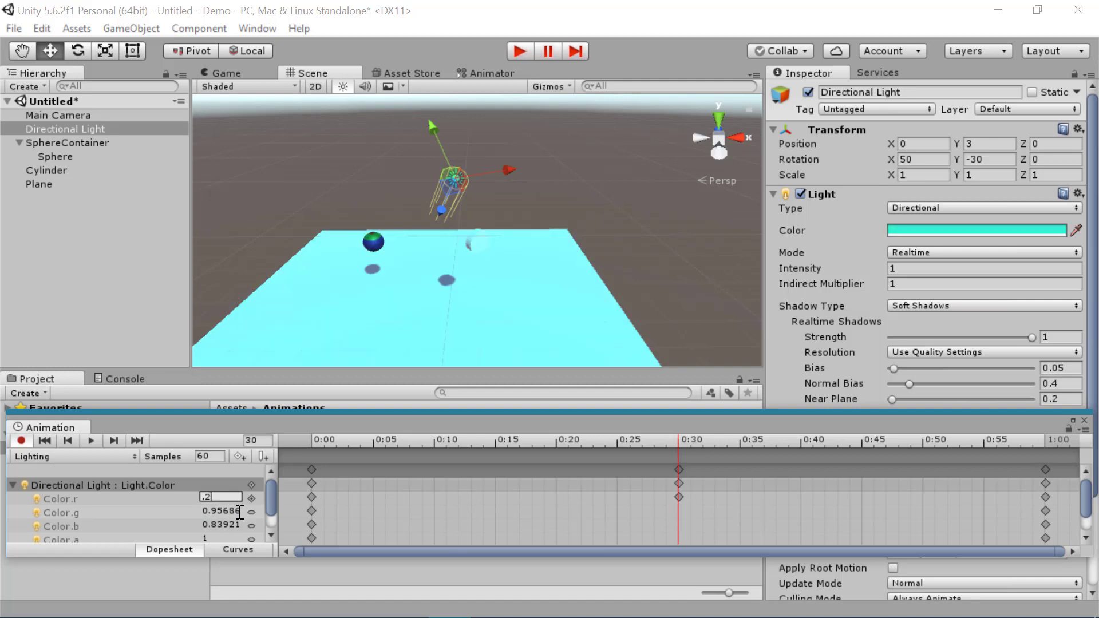
left_click(239, 512)
key("BackSpace")
type(".1")
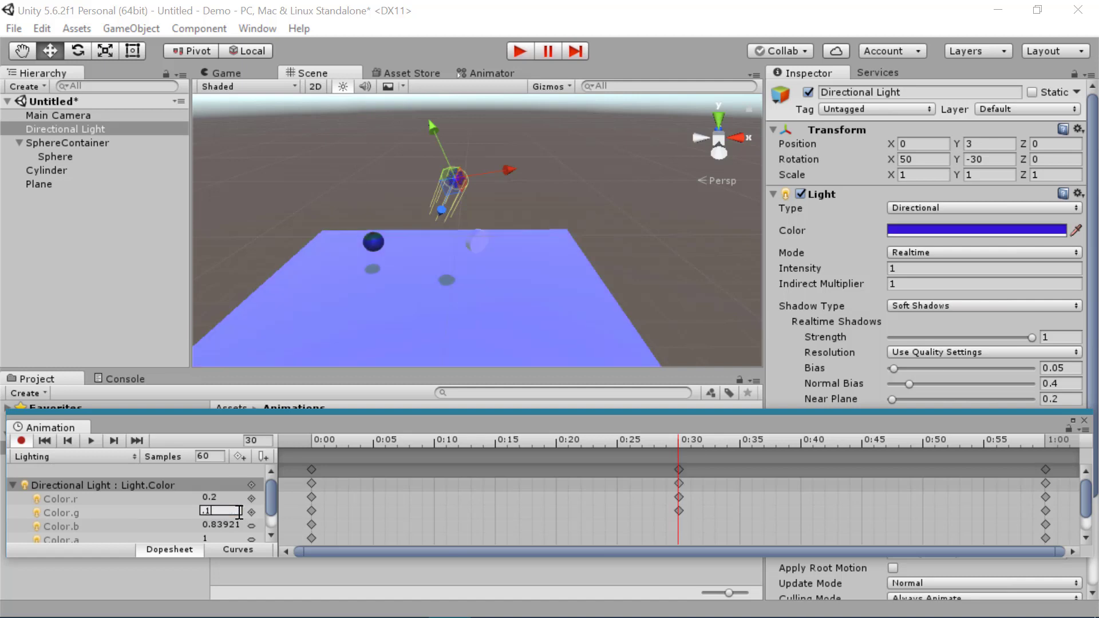
left_click(235, 525)
type(".1")
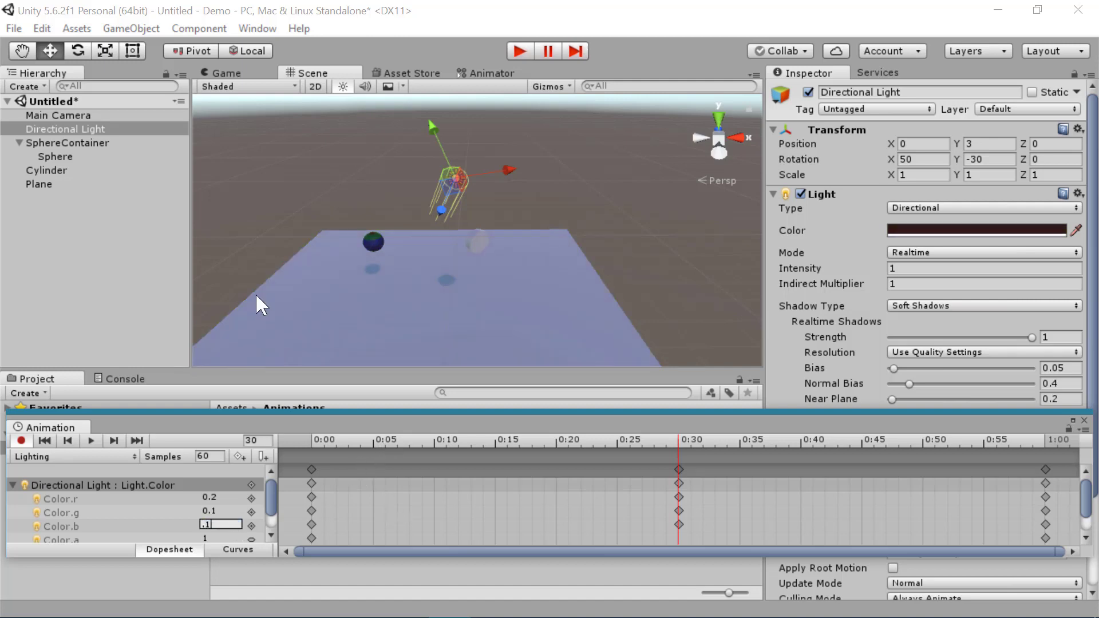
Scrub the Lighting clip between its start and 0:30 to preview the light's color change.
left_click_drag(373, 441, 470, 441)
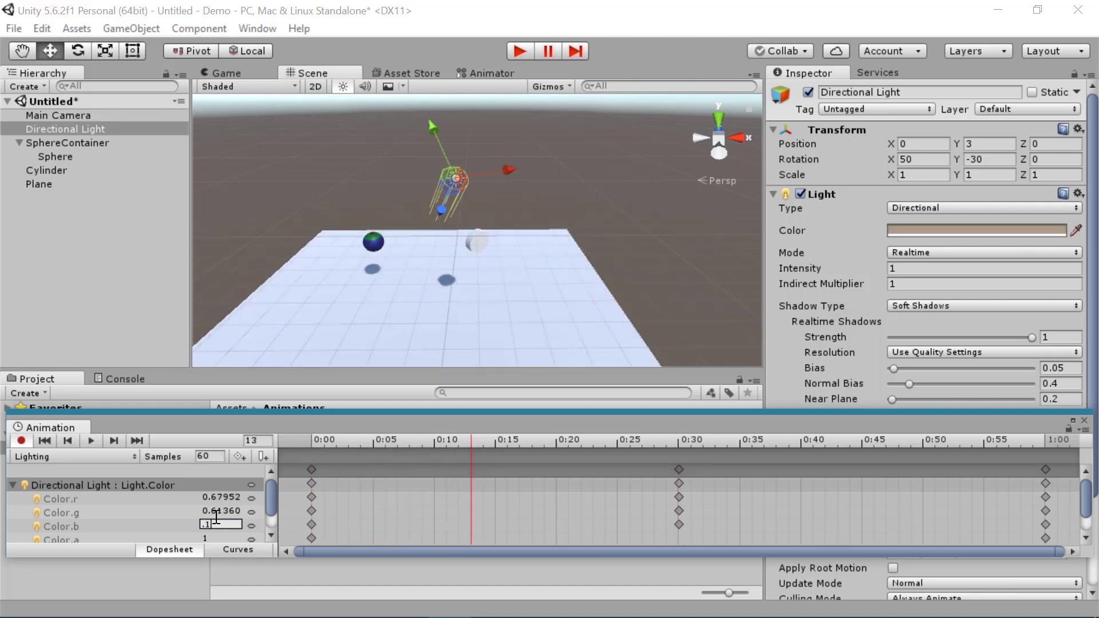
left_click(219, 511)
left_click_drag(403, 442, 297, 453)
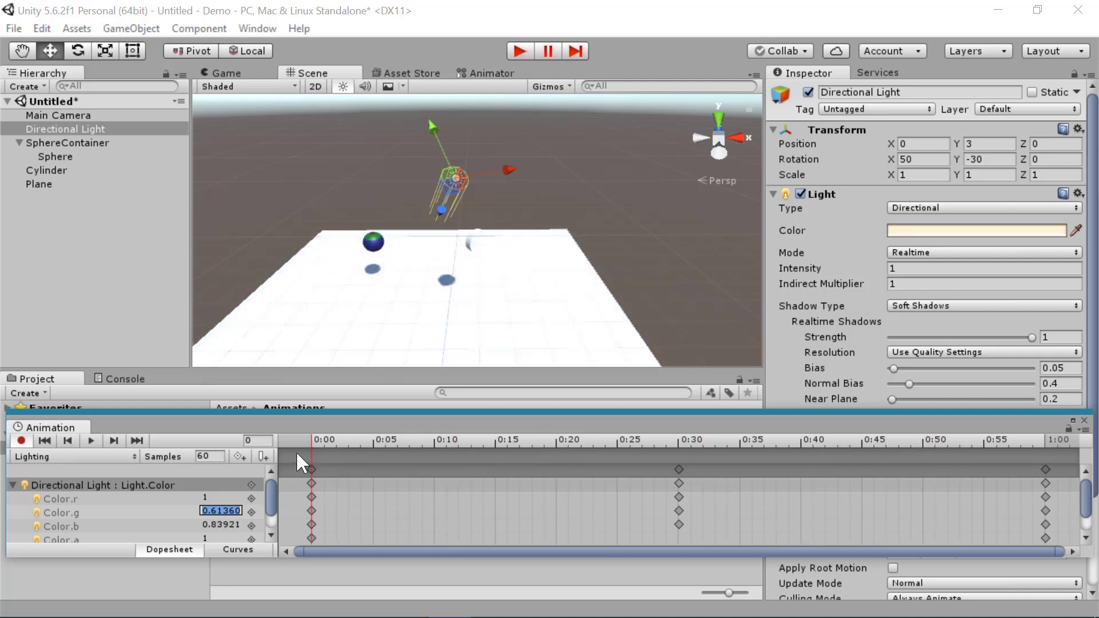
Add the Directional Light's Transform Rotation property to the Lighting clip.
left_click(13, 484)
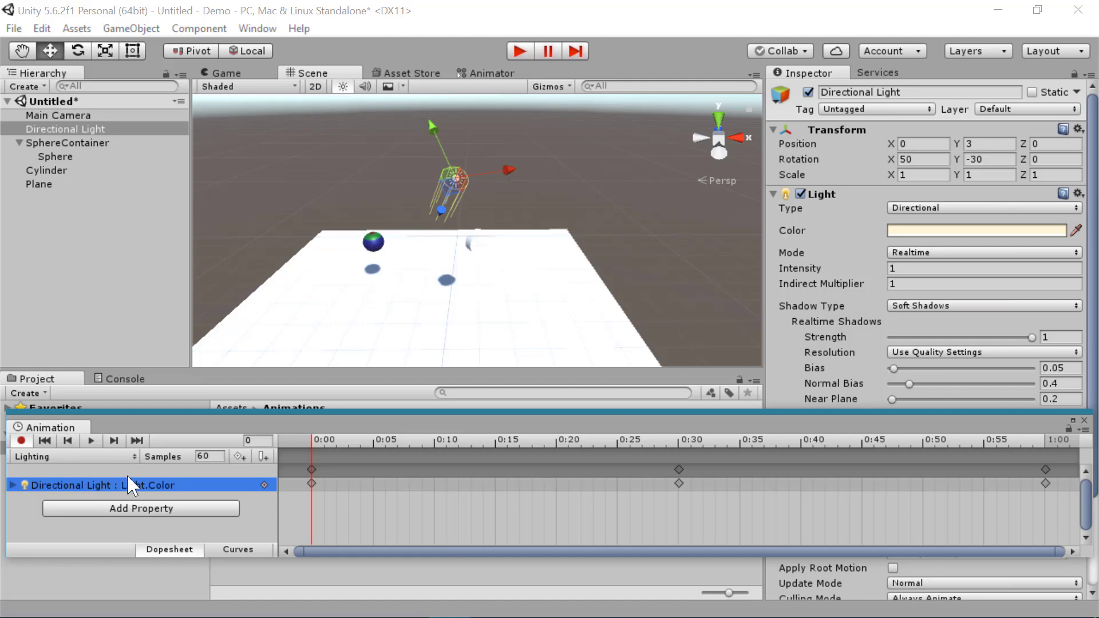
left_click(138, 508)
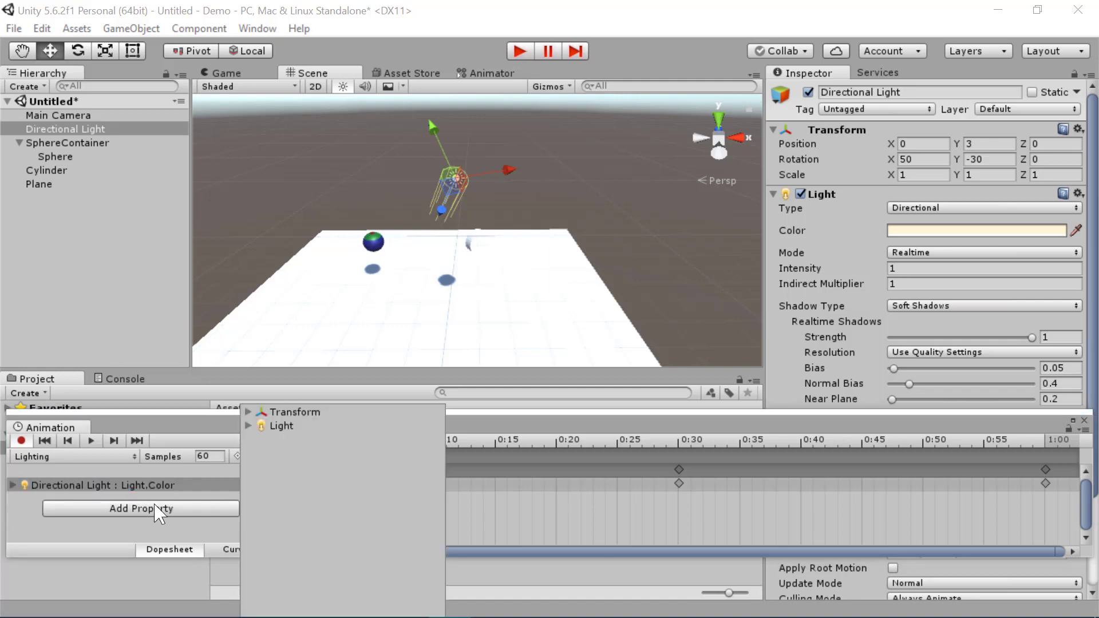
left_click(248, 412)
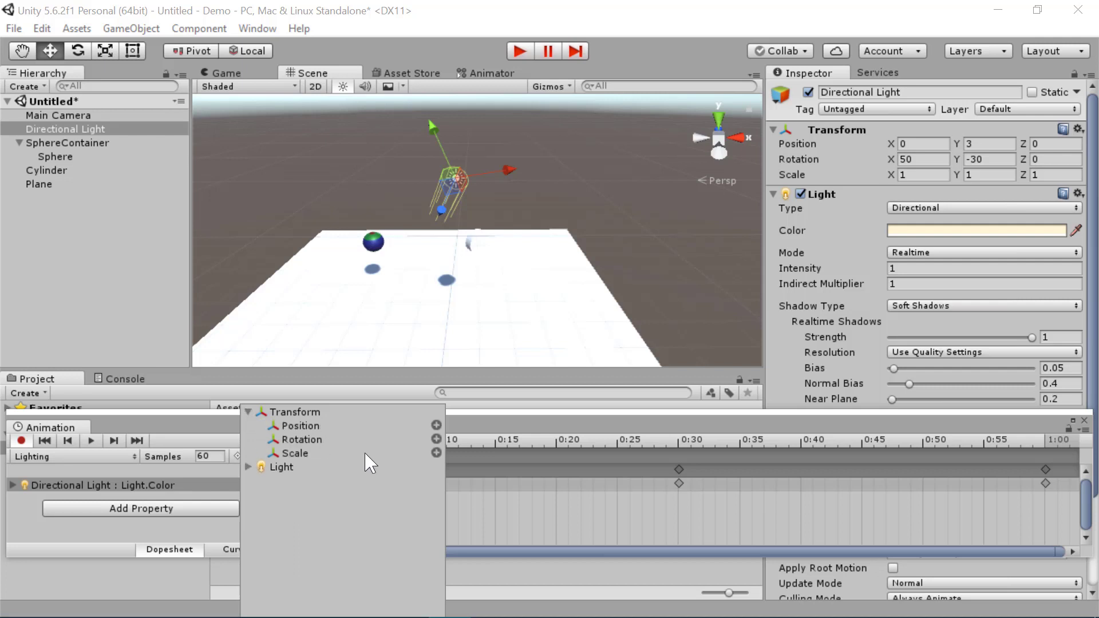
left_click(436, 439)
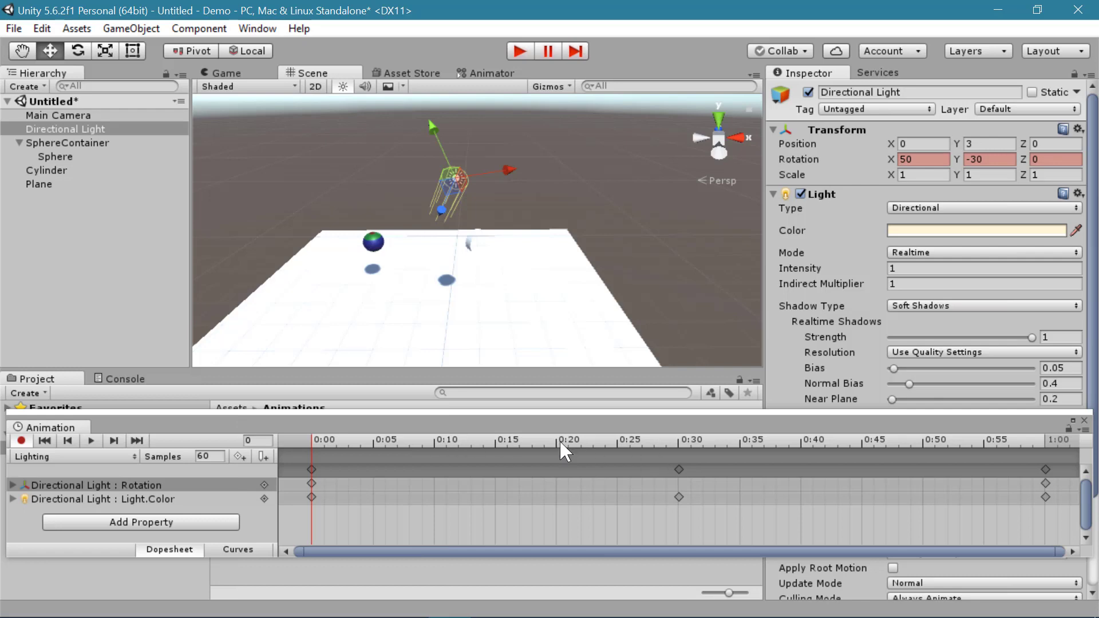
At 0:30 in the Lighting clip, rotate the Directional Light to an X rotation of about 1.4 to key a low sun angle.
left_click_drag(386, 437, 678, 441)
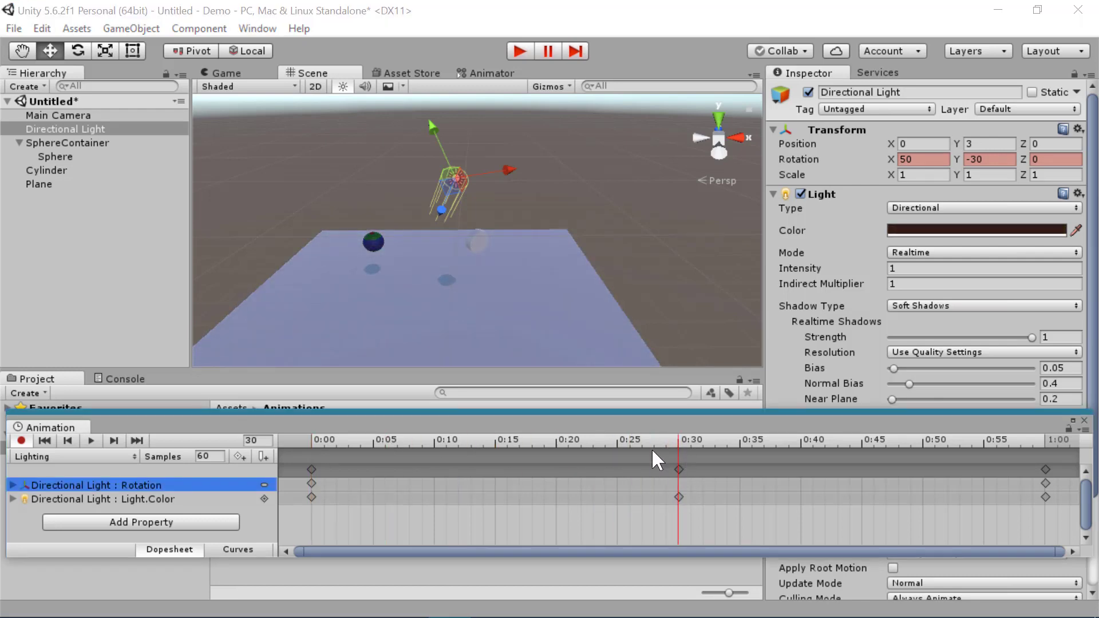
left_click(77, 50)
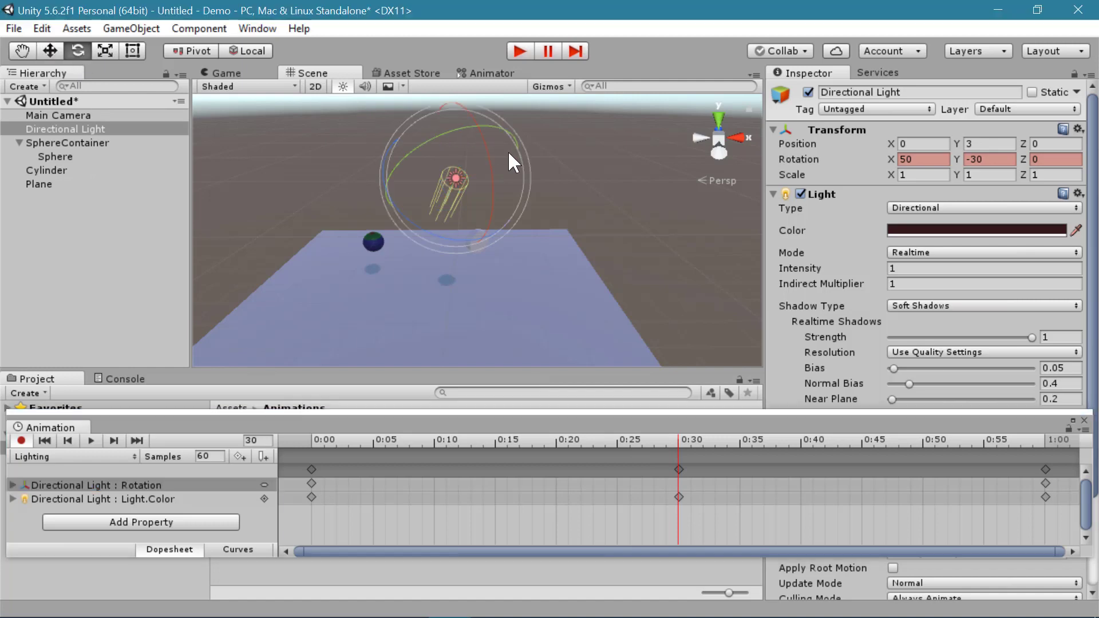
left_click_drag(485, 149, 479, 180)
left_click_drag(472, 222, 482, 308)
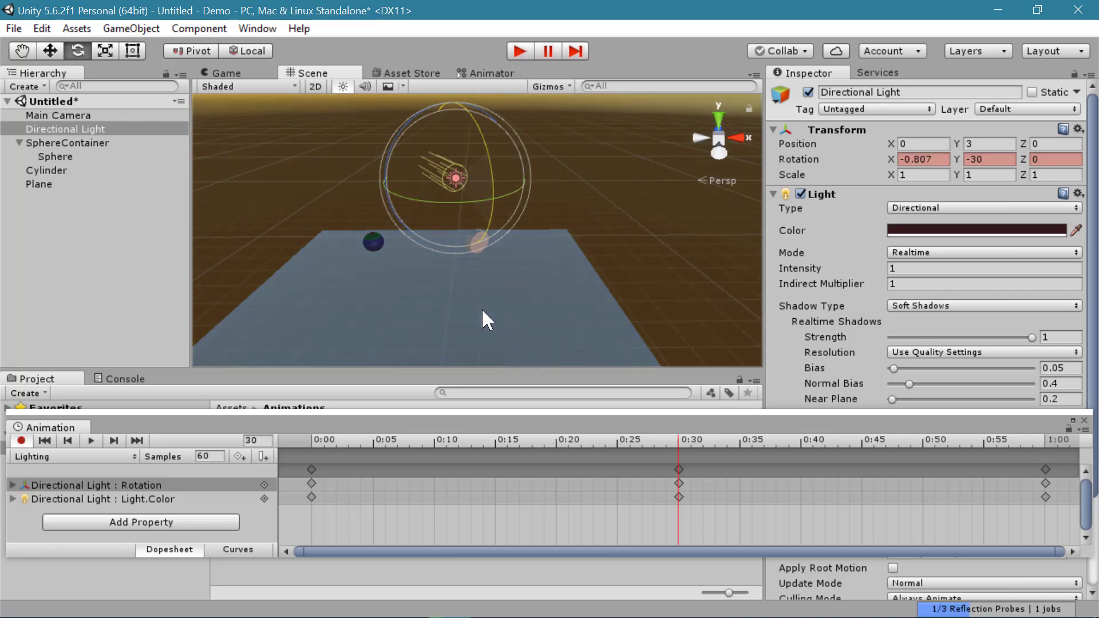
left_click_drag(319, 216, 573, 206, "alt")
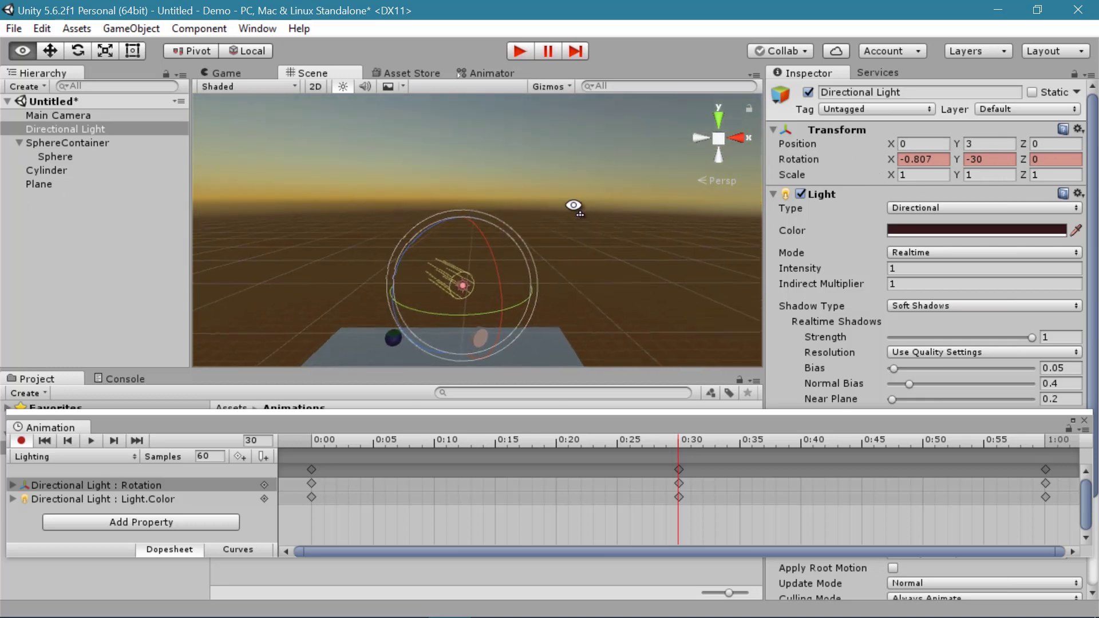
mouse_move(485, 240)
left_mouse_down()
mouse_move(498, 277)
mouse_move(479, 239)
left_mouse_up()
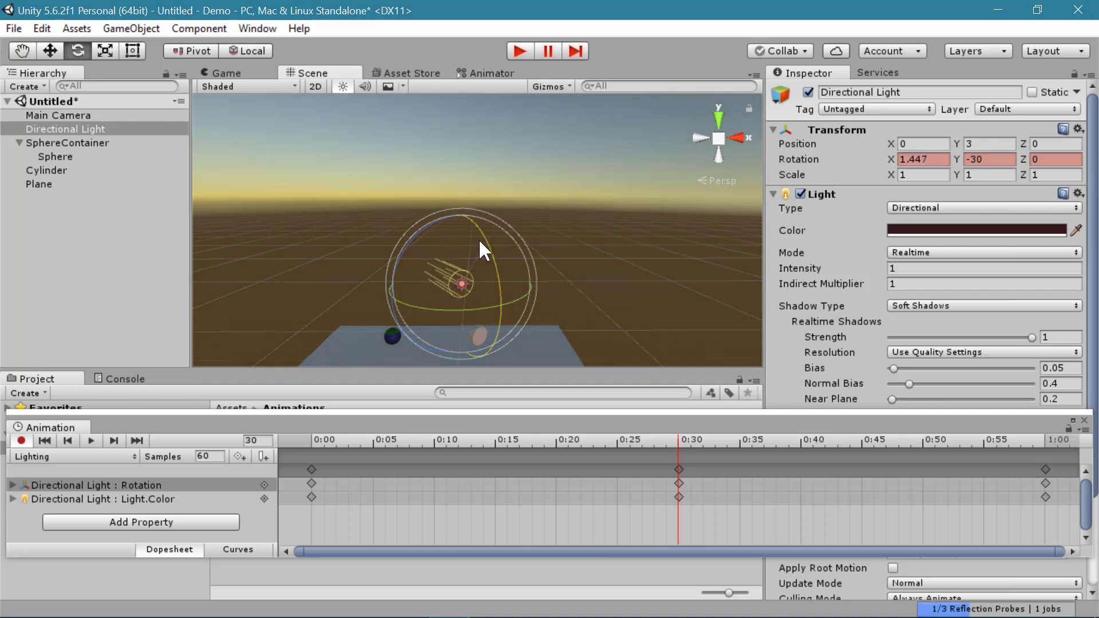
Play back the Lighting clip to preview the combined color and rotation animation.
left_click(530, 448)
key("space")
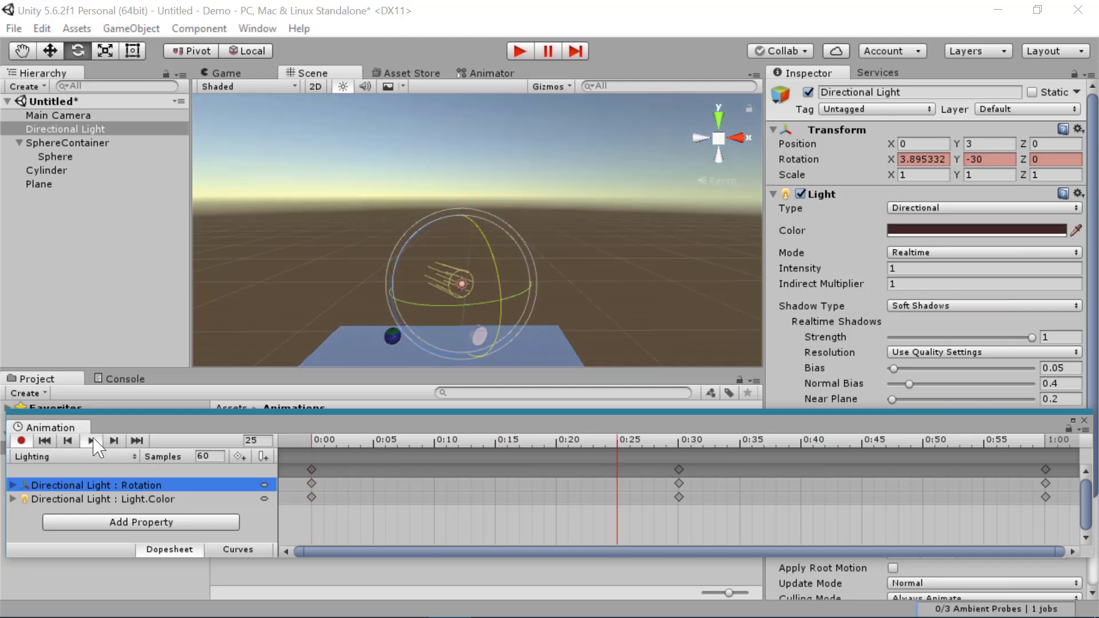
left_click(91, 441)
Retime the Lighting clip by moving all end keyframes to 3:30 and all middle keyframes to 2:00.
scroll(591, 518, "down", 3)
scroll(570, 519, "down", 5)
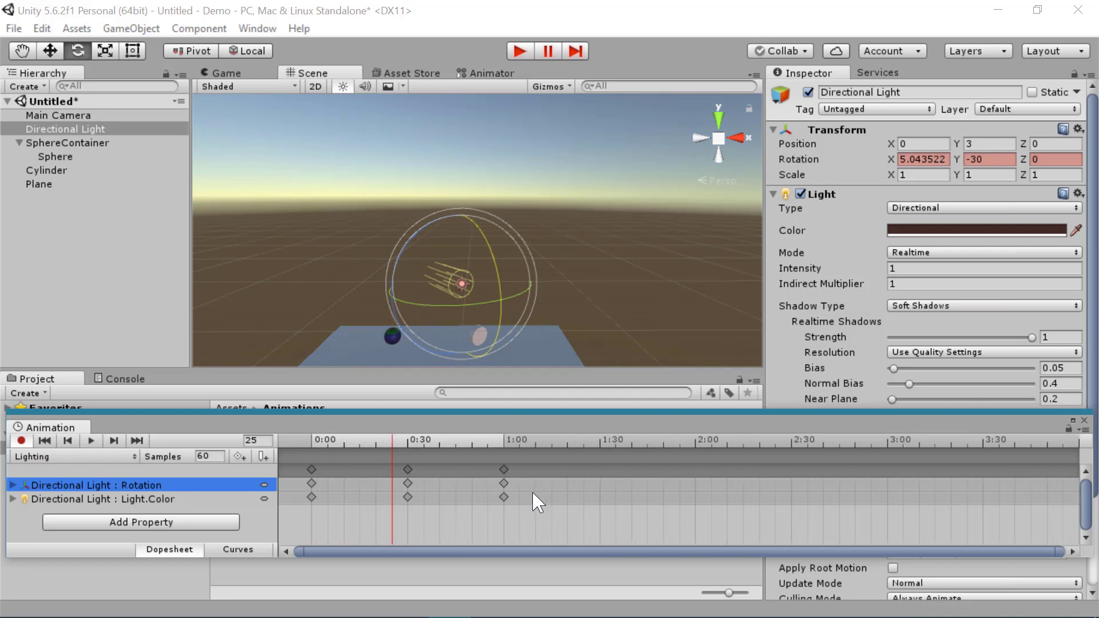
left_click(504, 469)
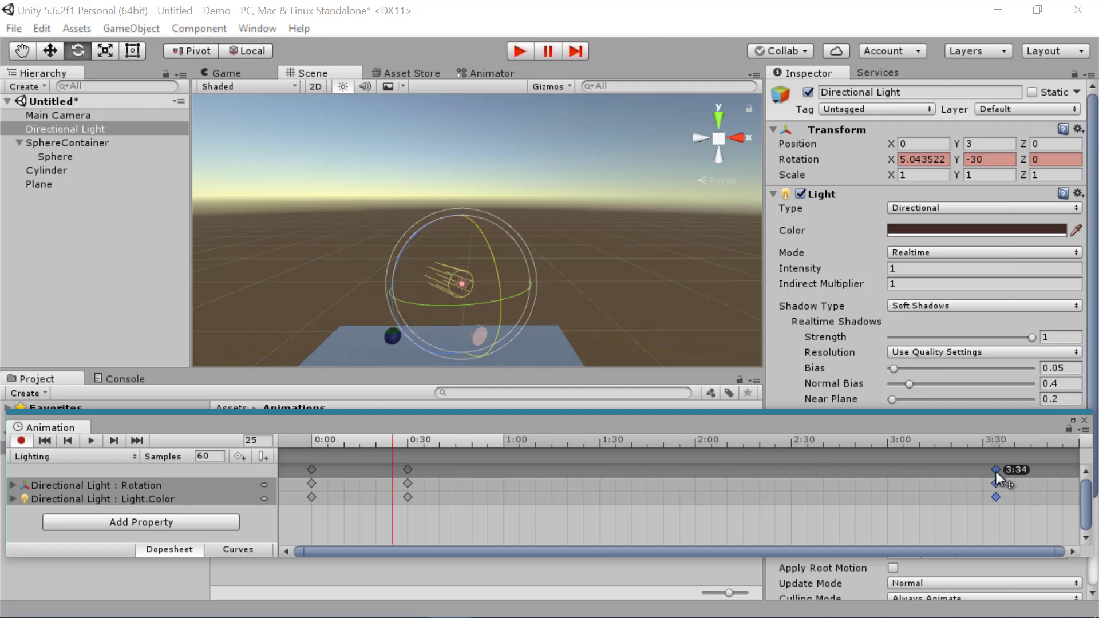
left_click_drag(982, 473, 982, 473)
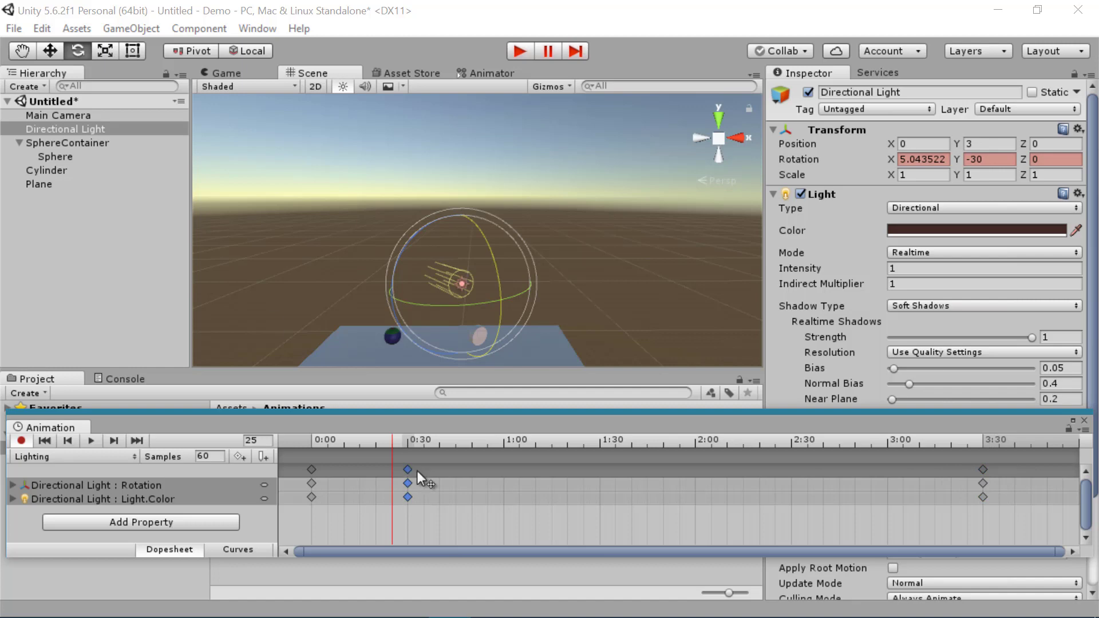
left_click_drag(604, 481, 695, 482)
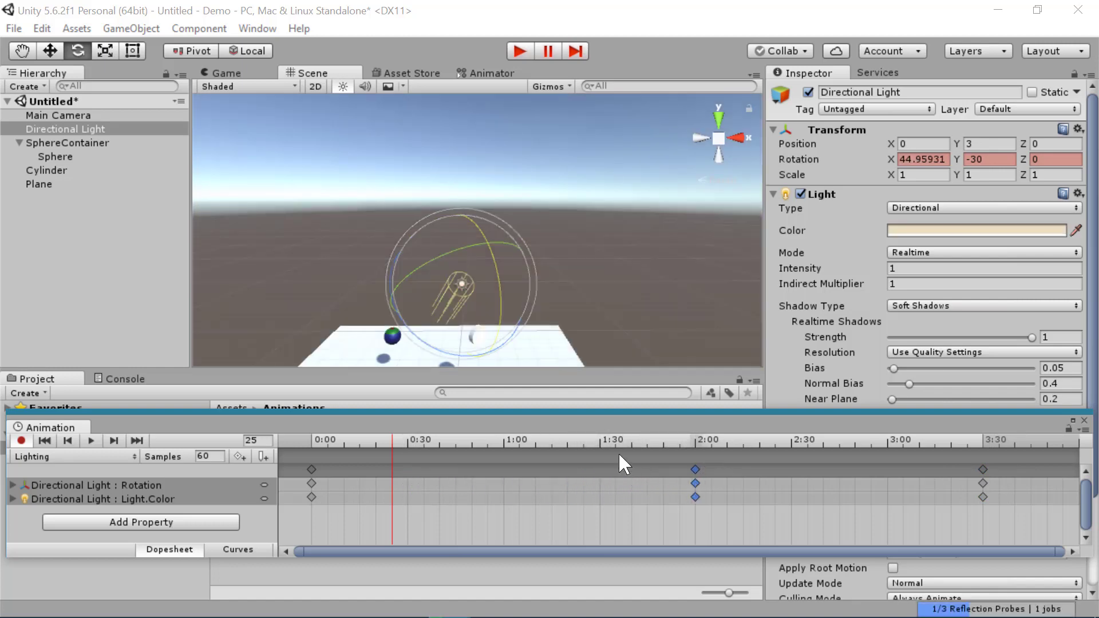
Preview the retimed Lighting clip and close the Animation window.
left_click(617, 441)
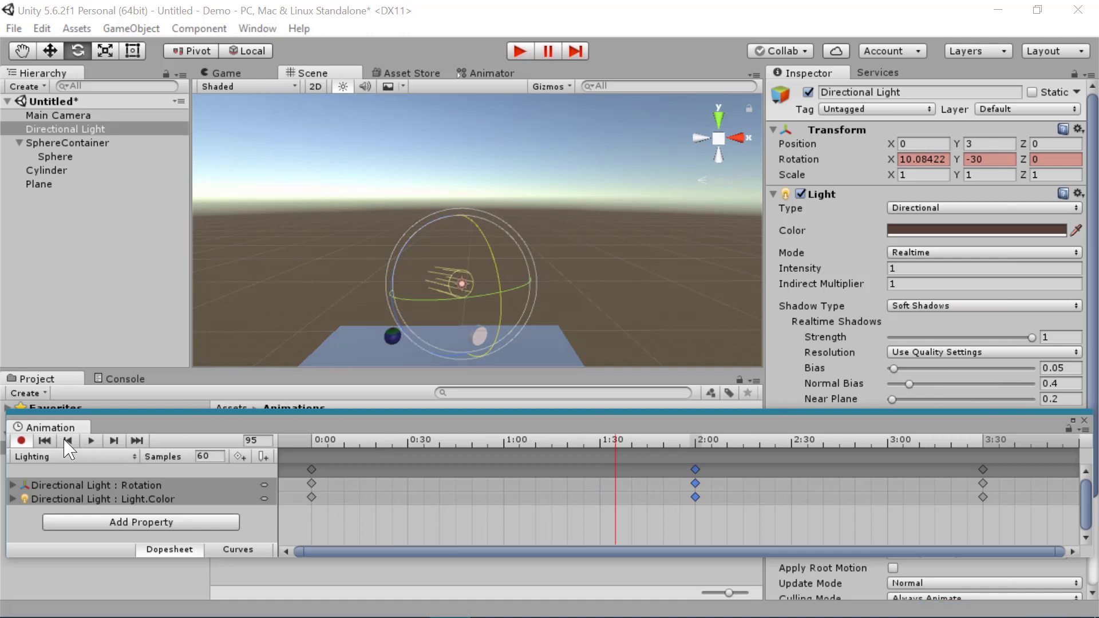
left_click(91, 441)
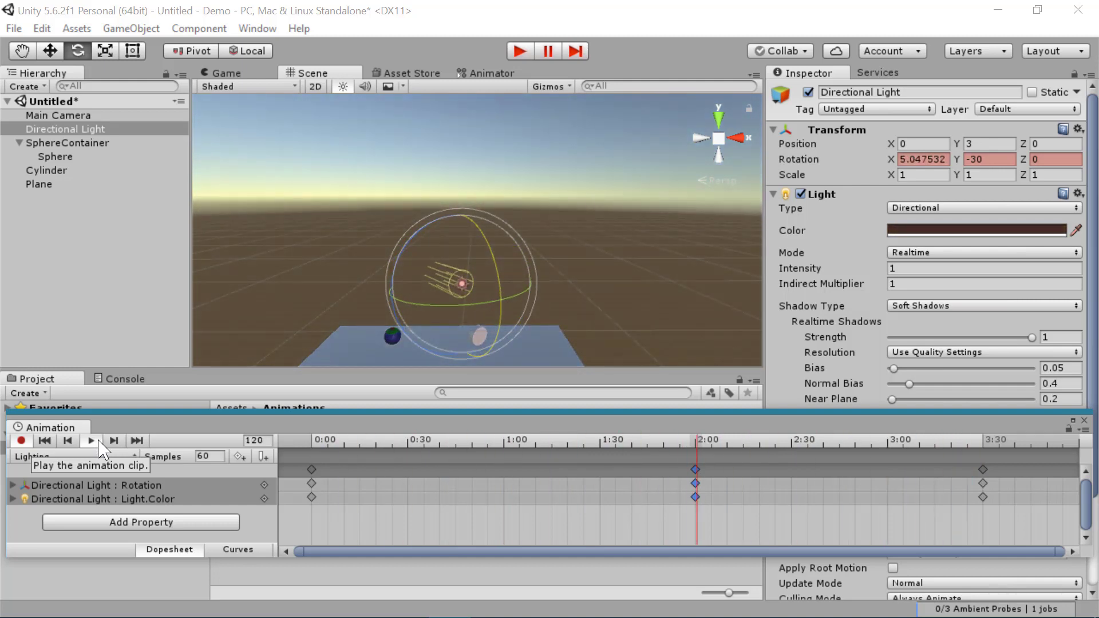
left_click(1084, 421)
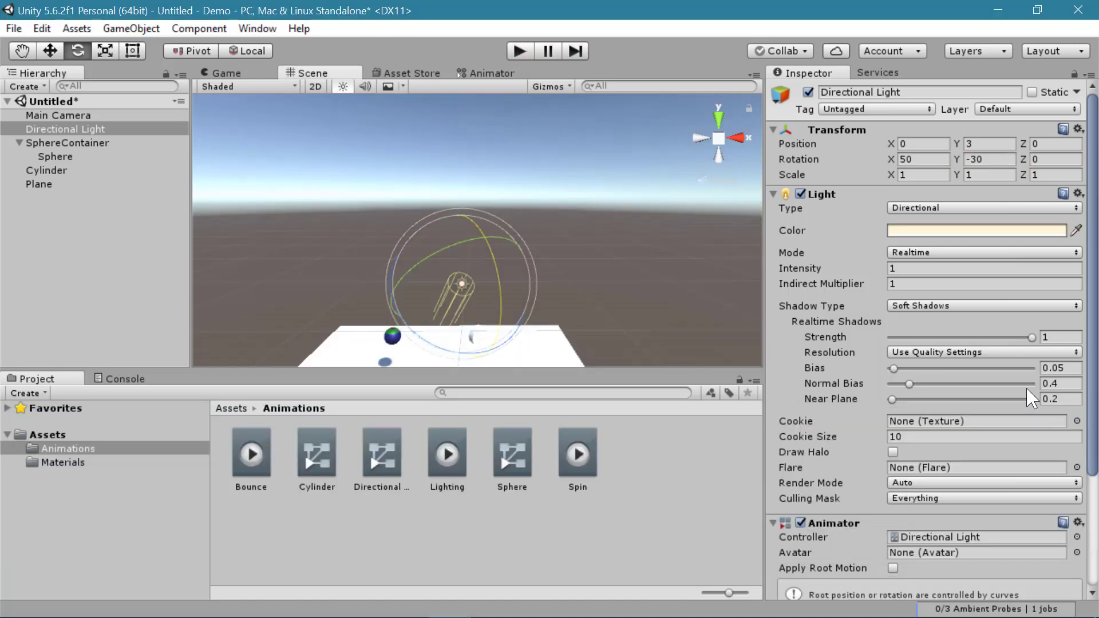
Run the scene in Play mode to check all the animations, stop it and clear the selection.
left_click(519, 51)
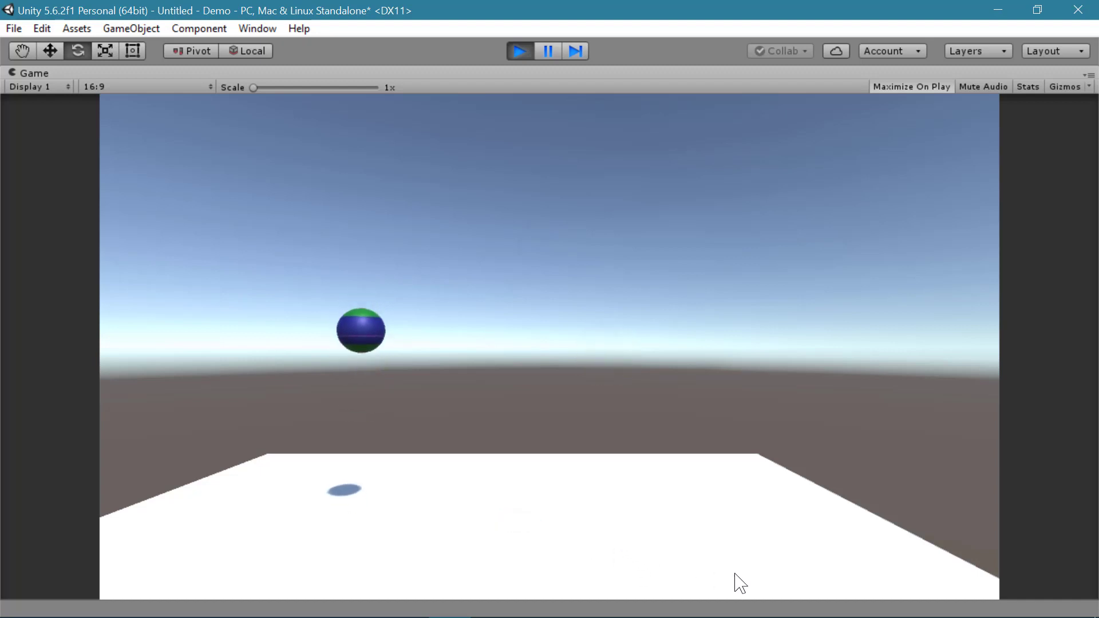
left_click(520, 53)
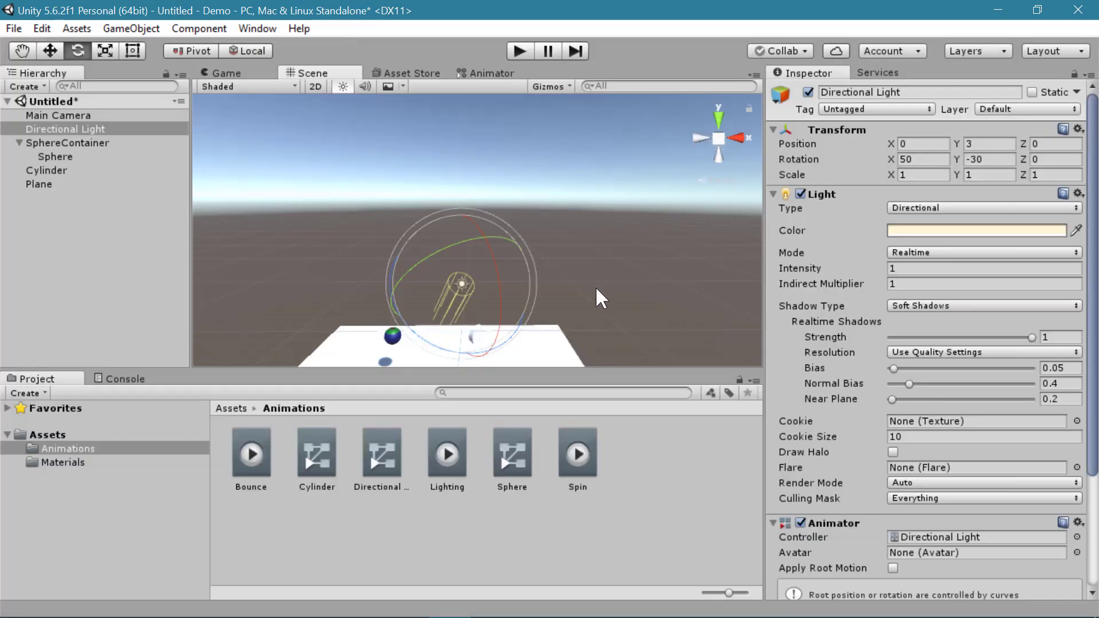
left_click(399, 194)
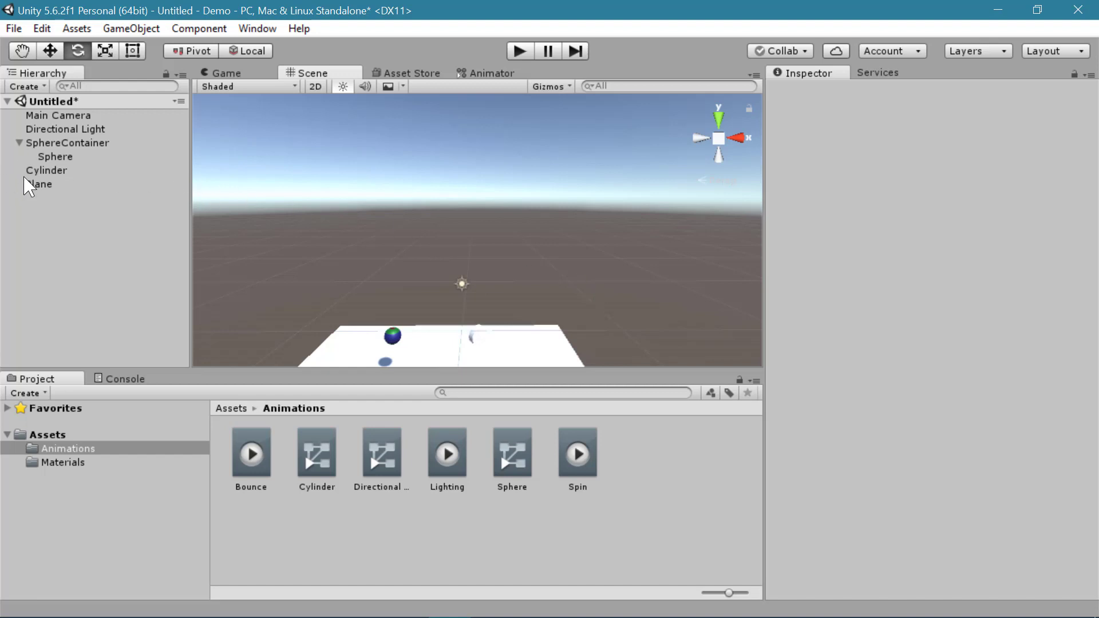
Examine the Cylinder's Mesh Renderer and Animator components, and deselect it.
left_click(47, 171)
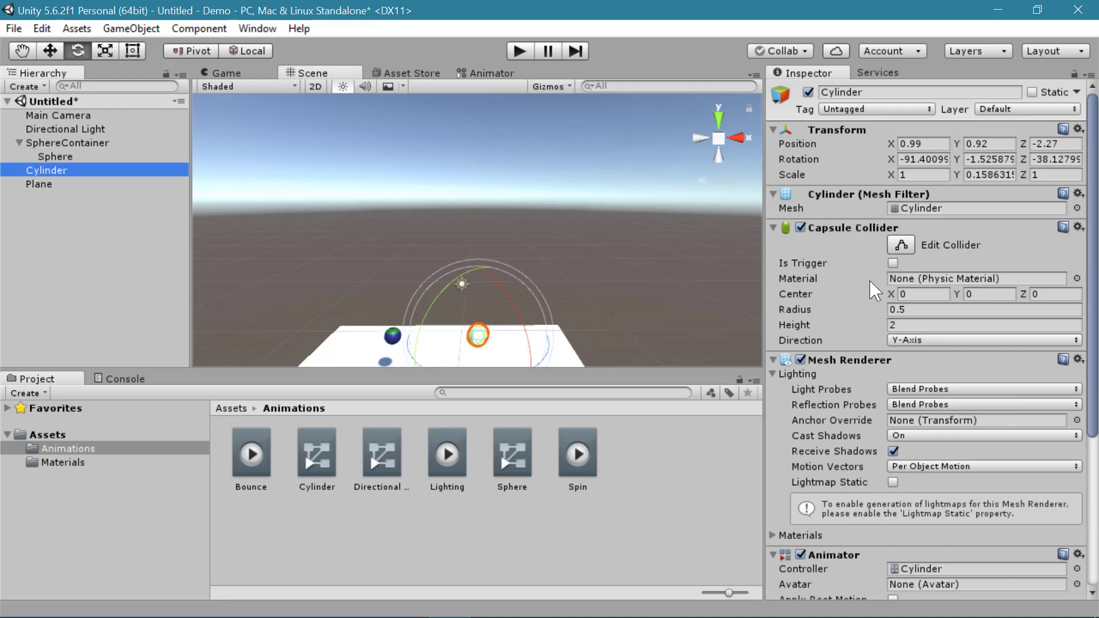
scroll(846, 399, "down", 3)
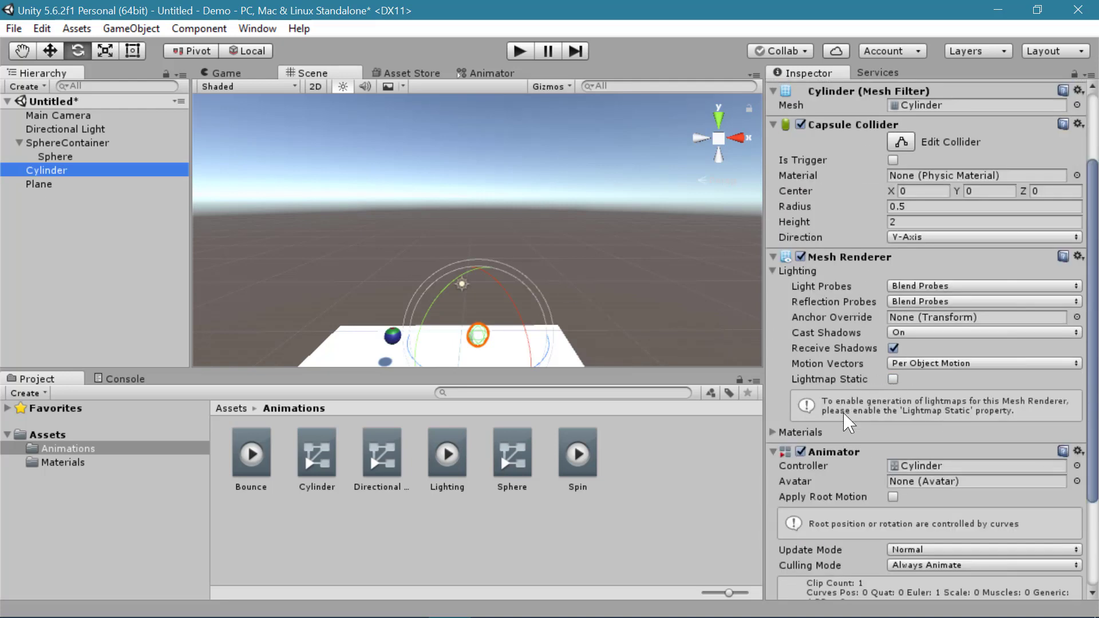
scroll(860, 483, "down", 2)
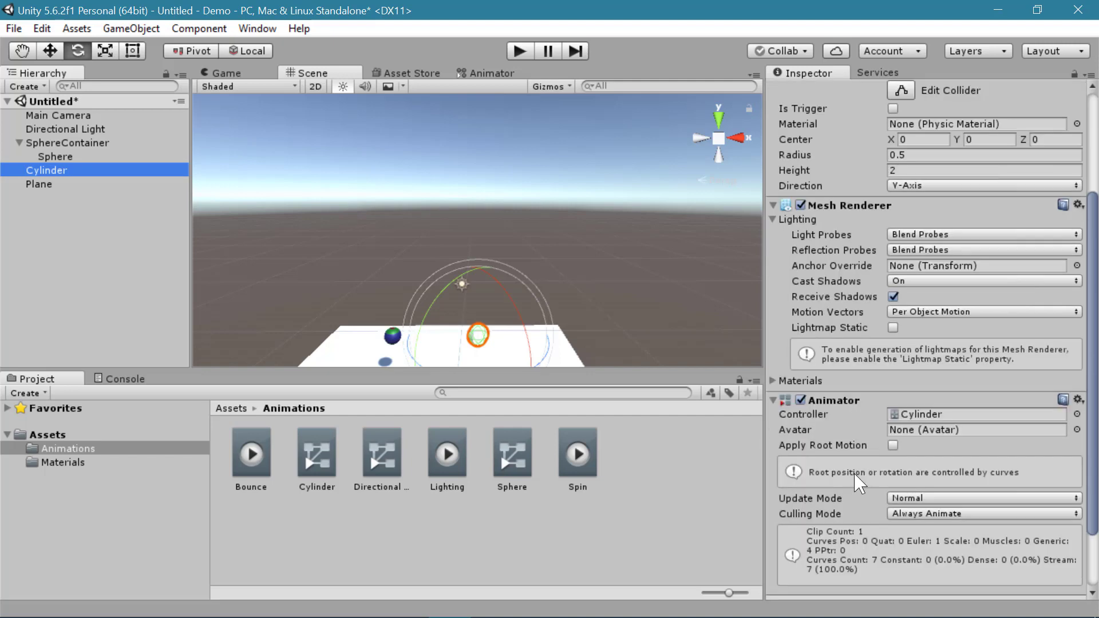
left_click(589, 296)
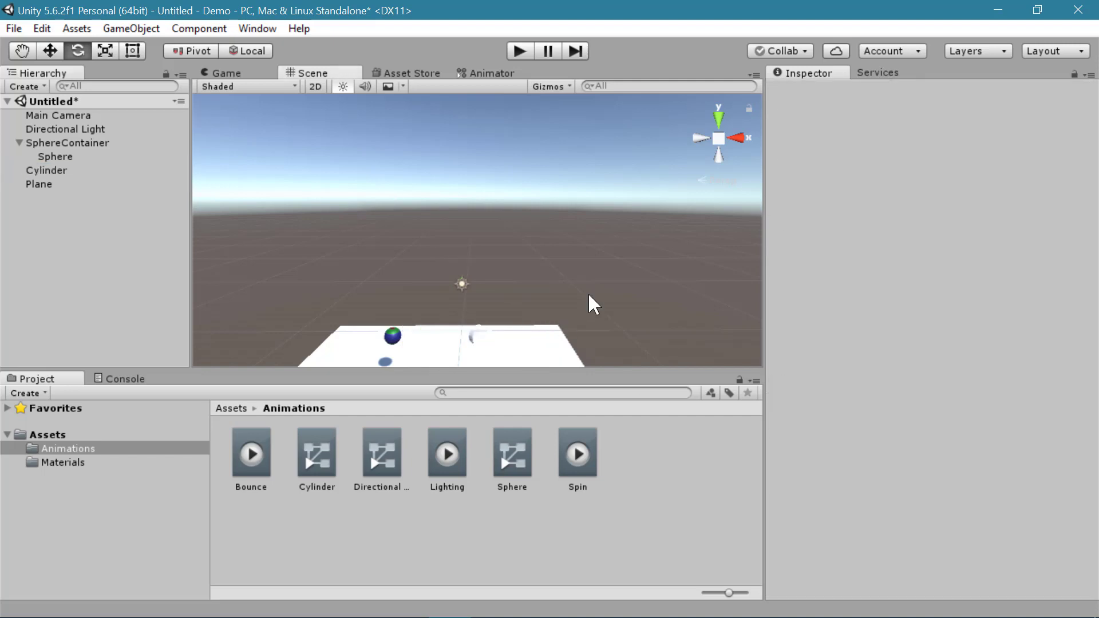